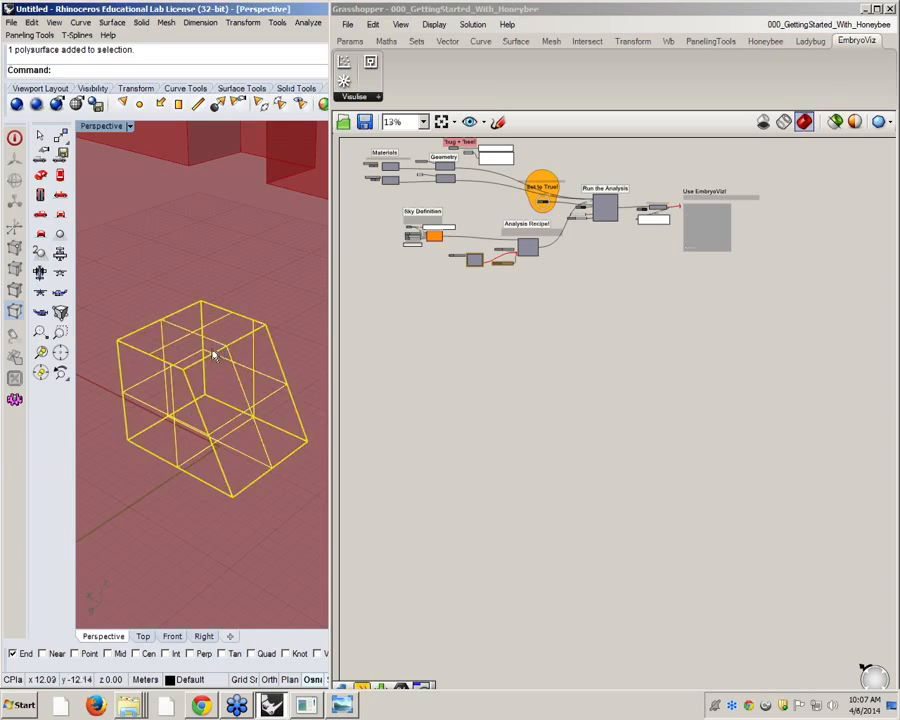
# Delete the selected box from the model and resize the Rhino and Grasshopper windows to meet side by side, with Rhino wider
pyautogui.scroll(-5, 221, 332)
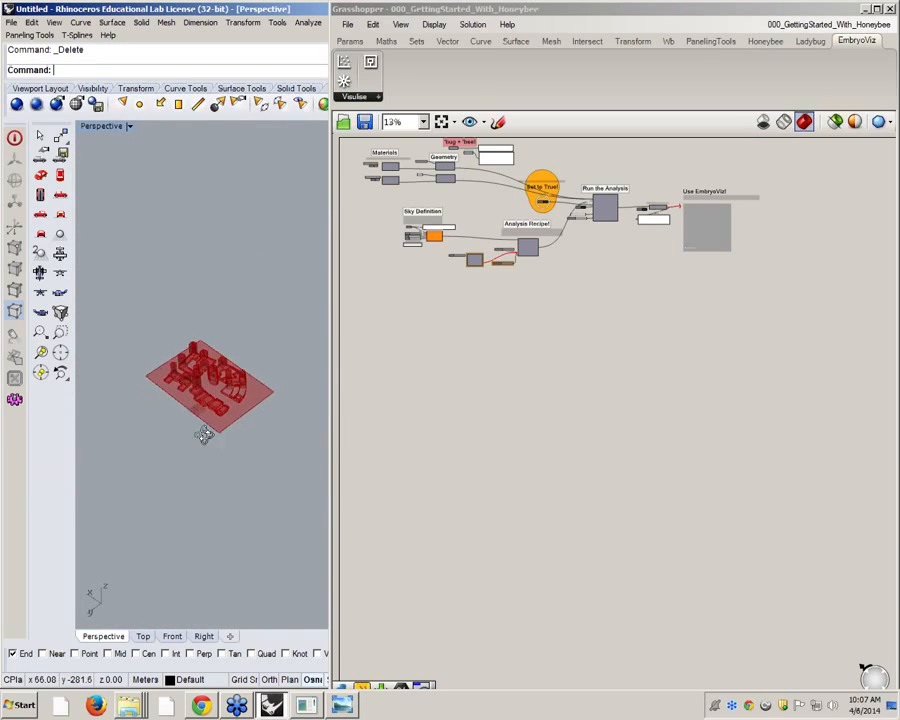
pyautogui.scroll(6, 201, 428)
pyautogui.moveTo(330, 325); pyautogui.dragTo(418, 340)
pyautogui.scroll(-1, 237, 426)
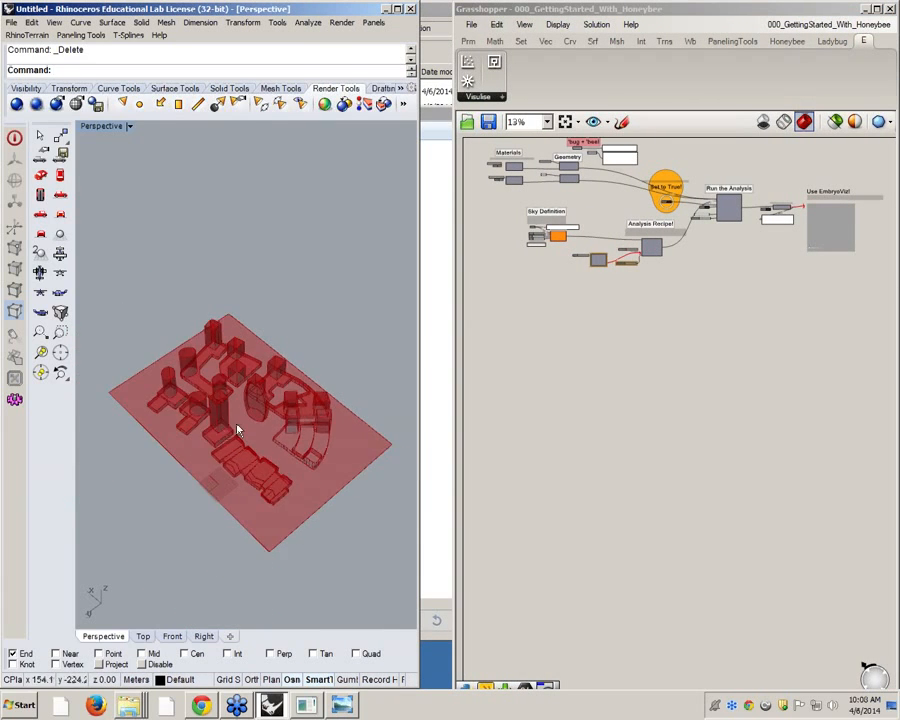
pyautogui.scroll(6, 295, 482)
pyautogui.moveTo(455, 347); pyautogui.dragTo(421, 349)
pyautogui.moveTo(506, 360); pyautogui.dragTo(523, 444, button='right')
# Check the version labels of the Ladybug and Honeybee components under the 'bug + 'bee! heading
pyautogui.scroll(1, 547, 277)
pyautogui.scroll(6, 547, 277)
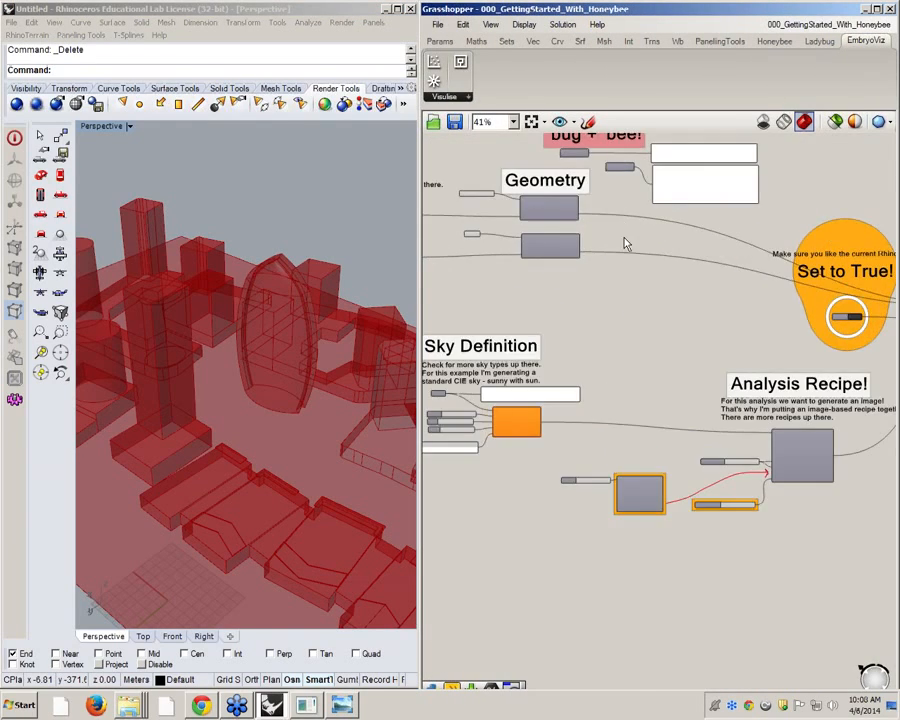
pyautogui.scroll(-3, 620, 327)
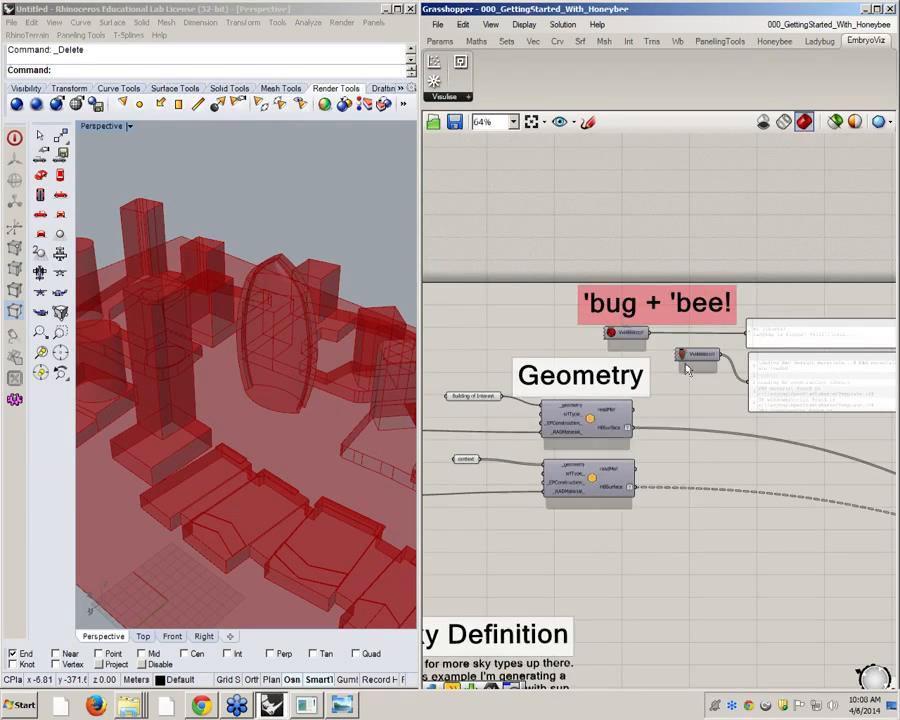
pyautogui.scroll(4, 680, 378)
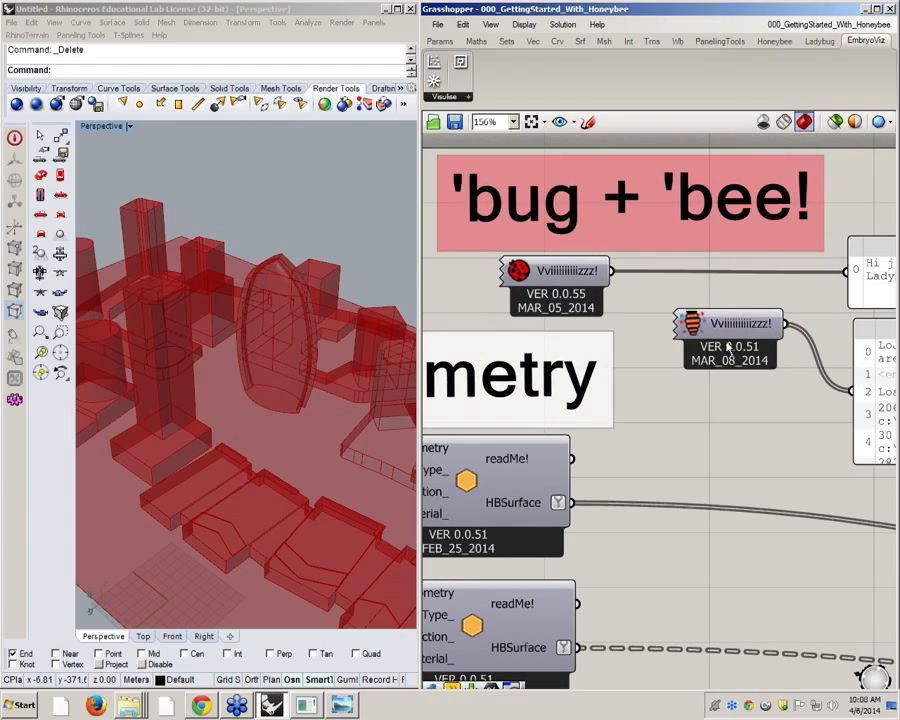
pyautogui.scroll(-2, 640, 360)
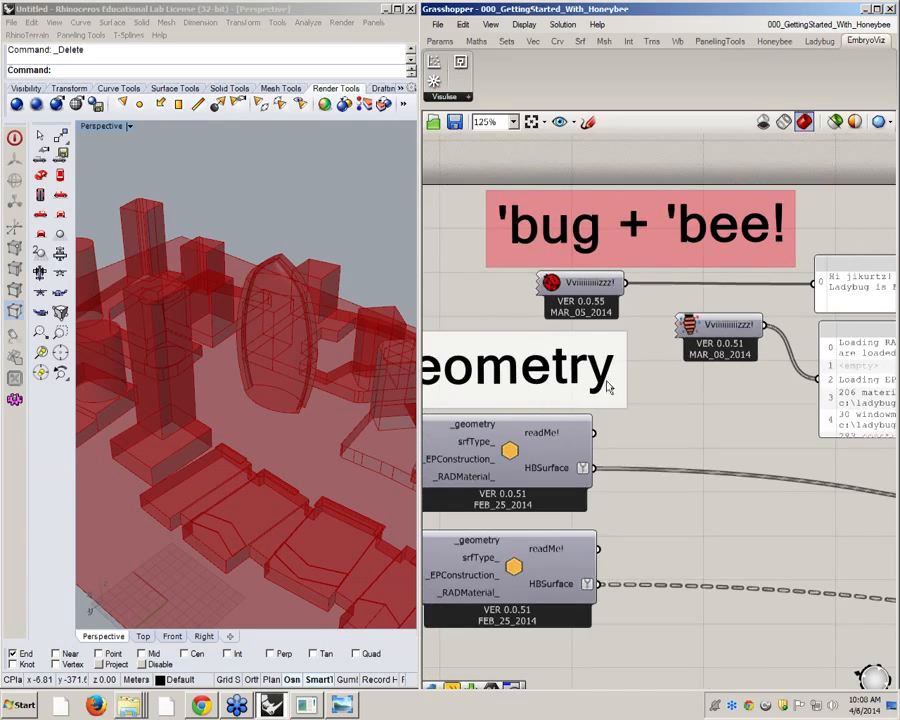
pyautogui.scroll(2, 652, 265)
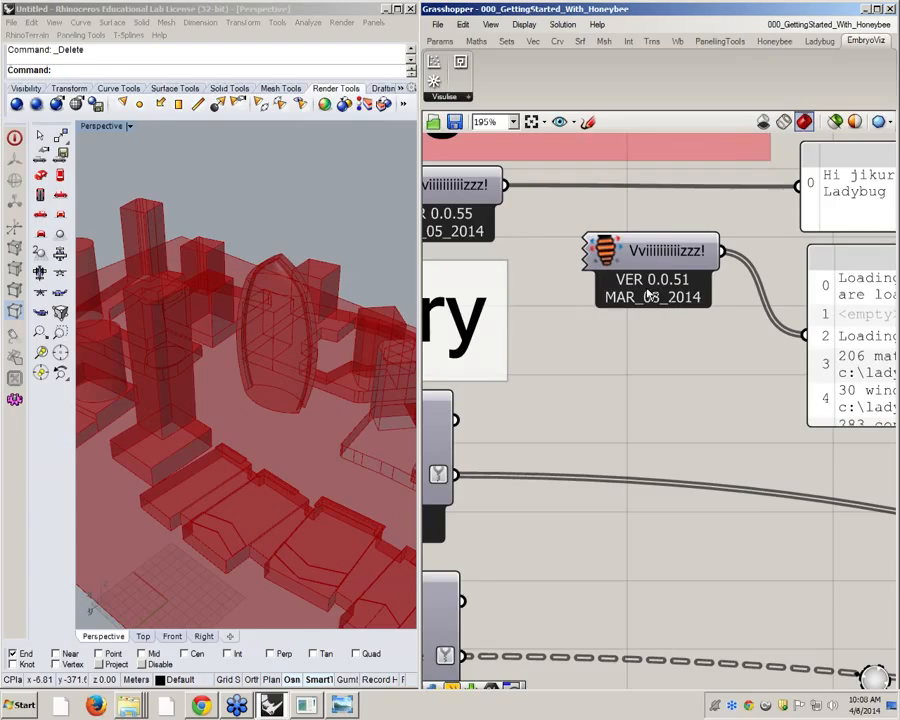
# Place a fresh Honeybee component below the existing one to compare their versions, and delete the new one
pyautogui.click(783, 41)
pyautogui.moveTo(462, 86); pyautogui.dragTo(742, 452)
pyautogui.moveTo(668, 414); pyautogui.dragTo(665, 390)
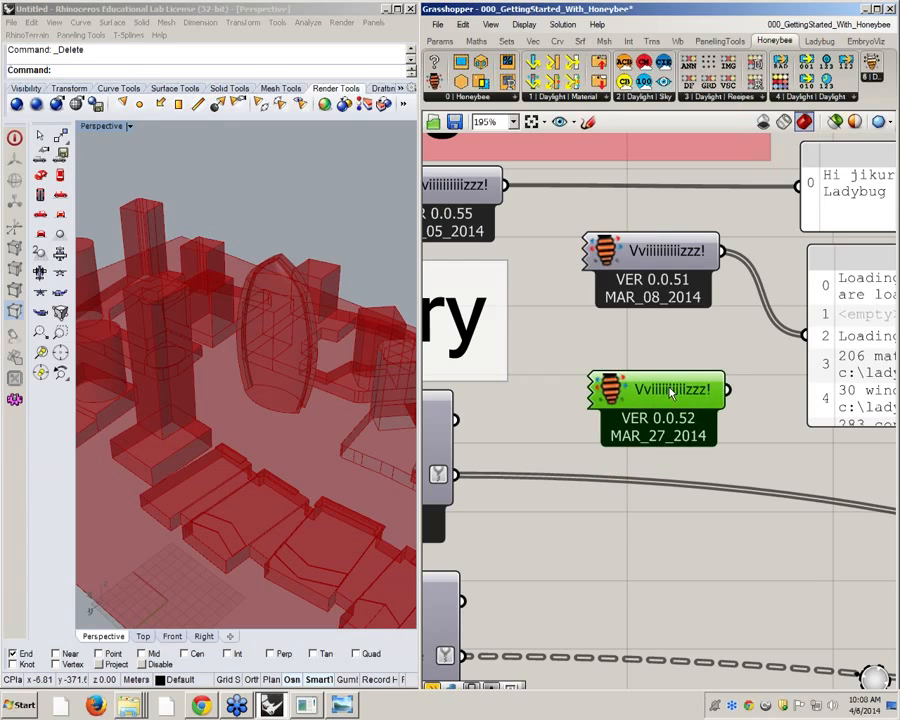
pyautogui.press('Delete')
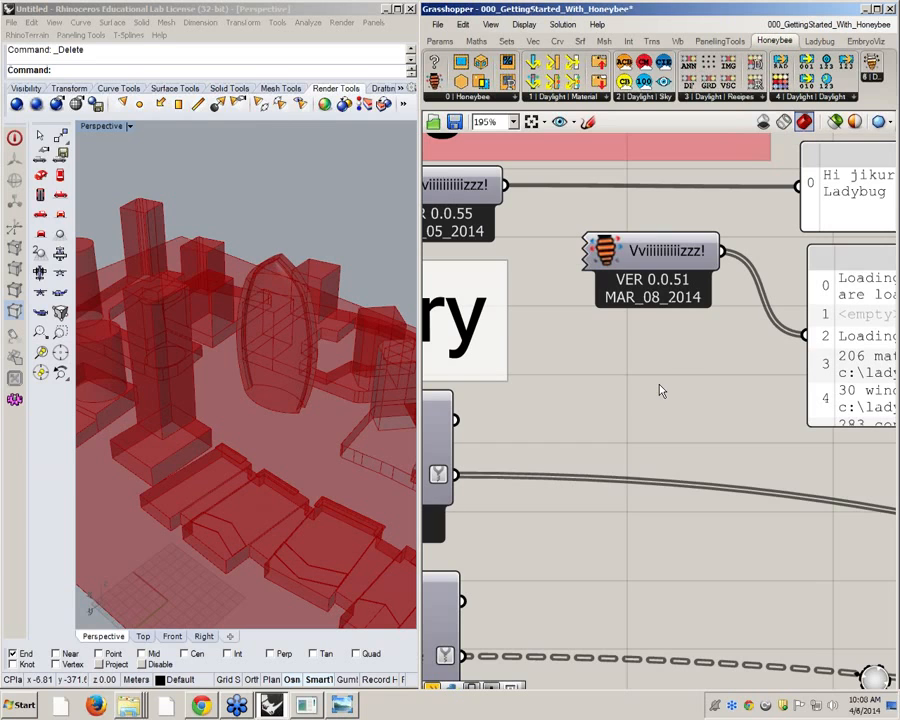
# Place the Honeybee update component, read the description of its _updateThisFile input, and delete the component
pyautogui.moveTo(872, 63); pyautogui.dragTo(701, 409)
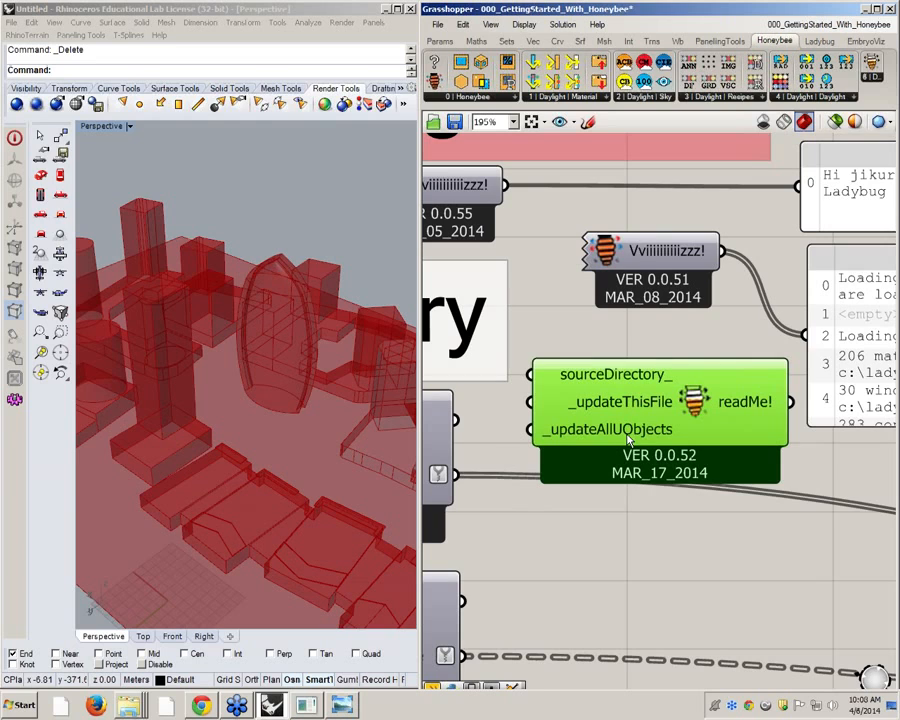
pyautogui.moveTo(628, 440)
pyautogui.moveTo(630, 410)
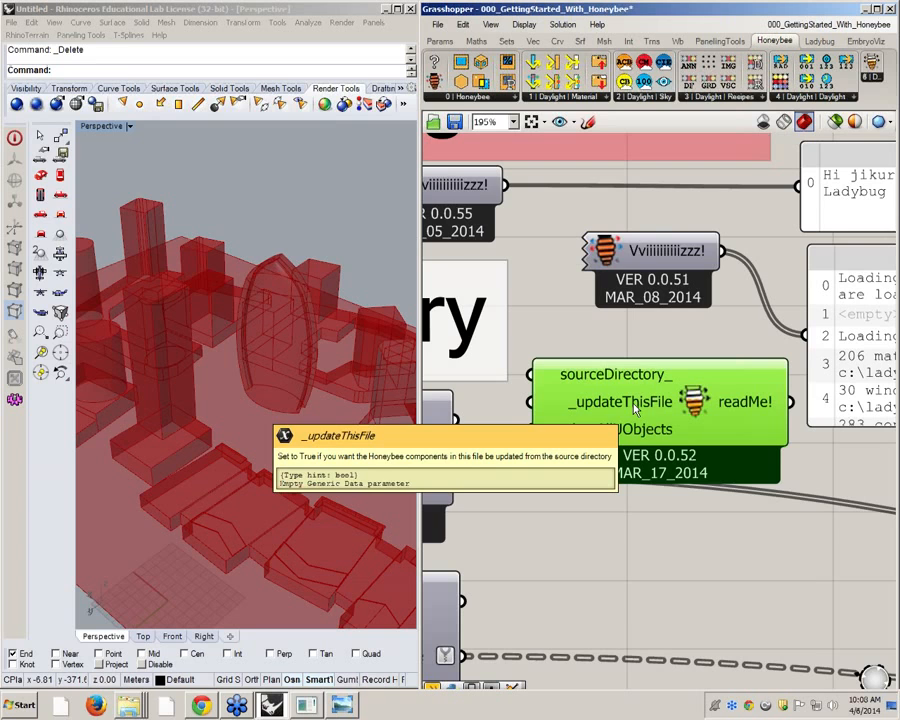
pyautogui.press('Delete')
# Survey the whole Honeybee definition and the city model in the perspective view, ending at the geometry parameters
pyautogui.scroll(-6, 649, 408)
pyautogui.moveTo(650, 491); pyautogui.dragTo(606, 353, button='right')
pyautogui.scroll(-4, 592, 348)
pyautogui.moveTo(635, 414); pyautogui.dragTo(600, 382, button='right')
pyautogui.scroll(-1, 551, 388)
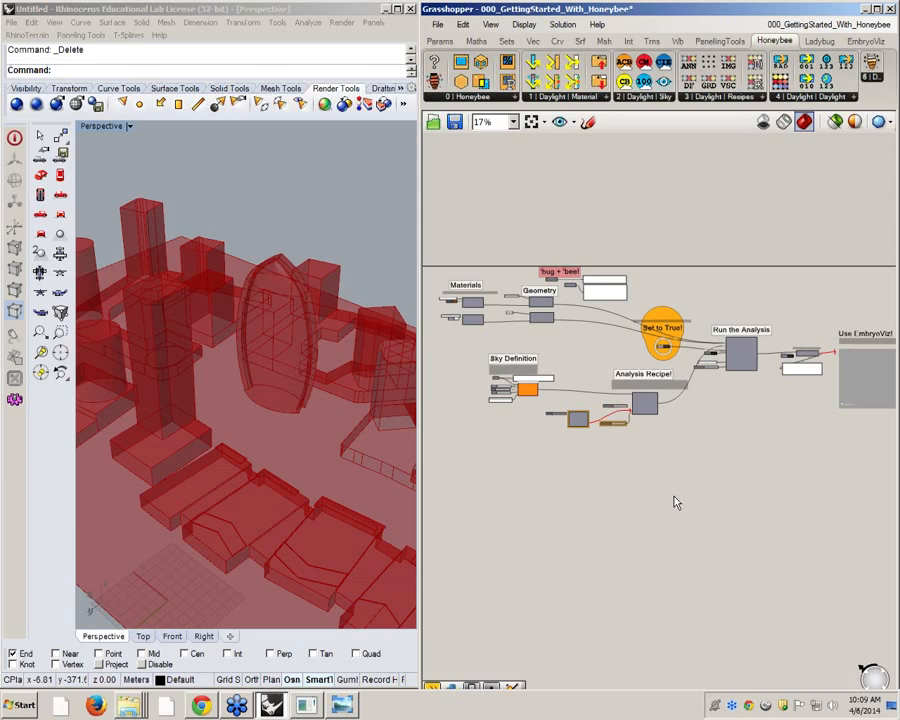
pyautogui.moveTo(634, 392); pyautogui.dragTo(651, 407, button='right')
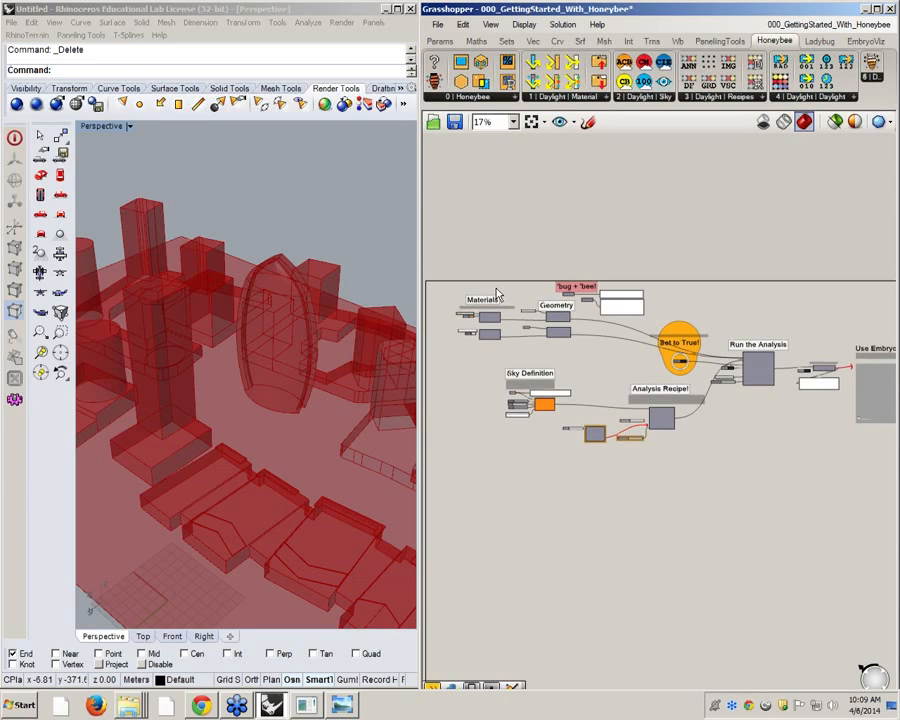
pyautogui.moveTo(545, 345); pyautogui.dragTo(558, 309, button='right')
pyautogui.scroll(-6, 358, 364)
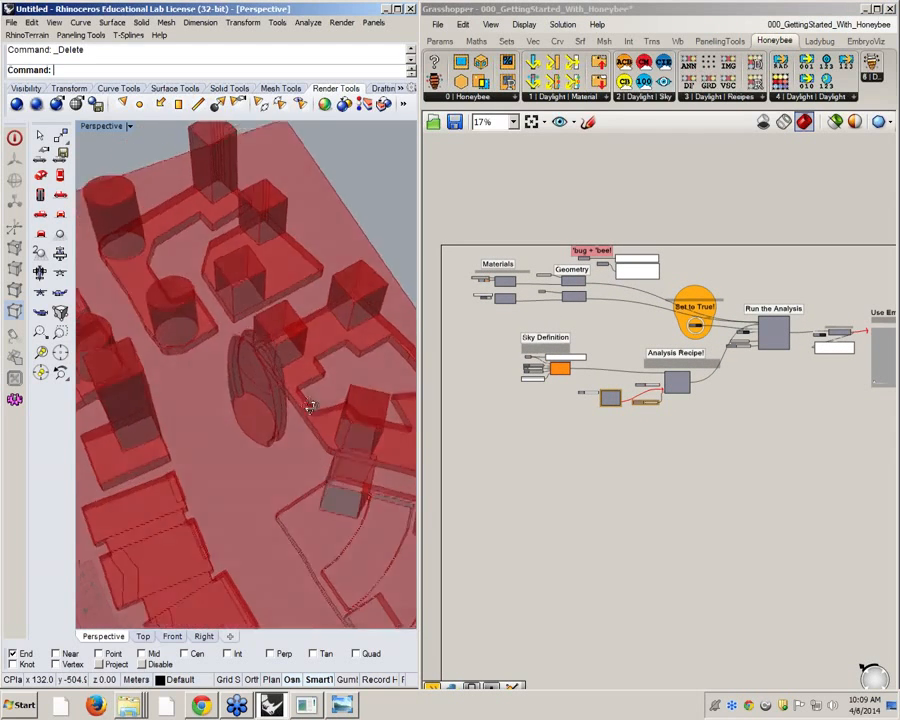
pyautogui.moveTo(190, 318)
pyautogui.mouseDown(button='right')
pyautogui.moveTo(291, 422)
pyautogui.moveTo(262, 381)
pyautogui.moveTo(197, 331)
pyautogui.mouseUp(button='right')
pyautogui.scroll(4, 197, 331)
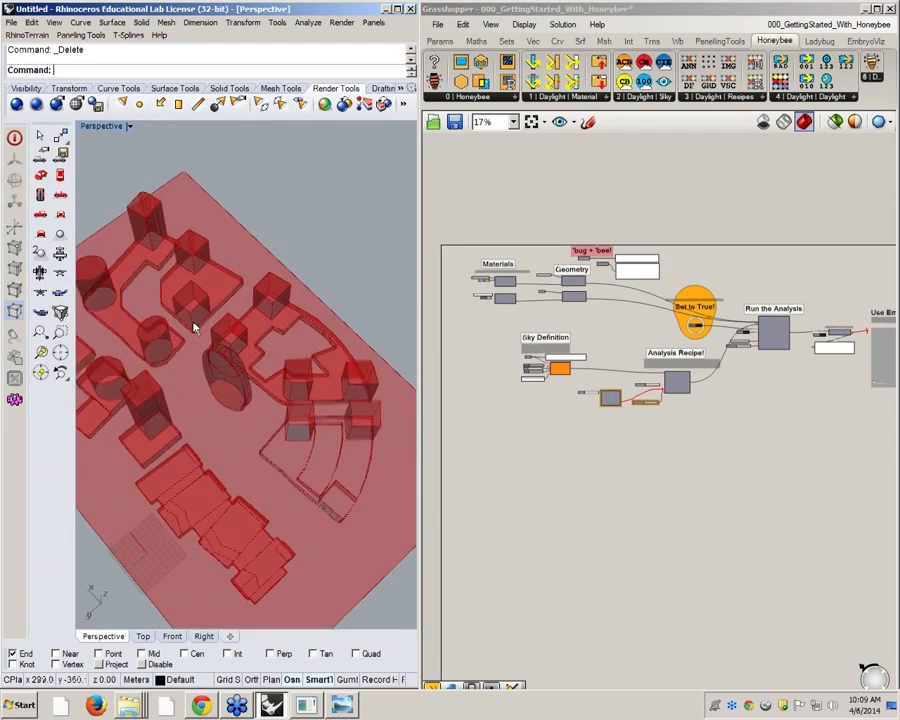
pyautogui.scroll(10, 545, 363)
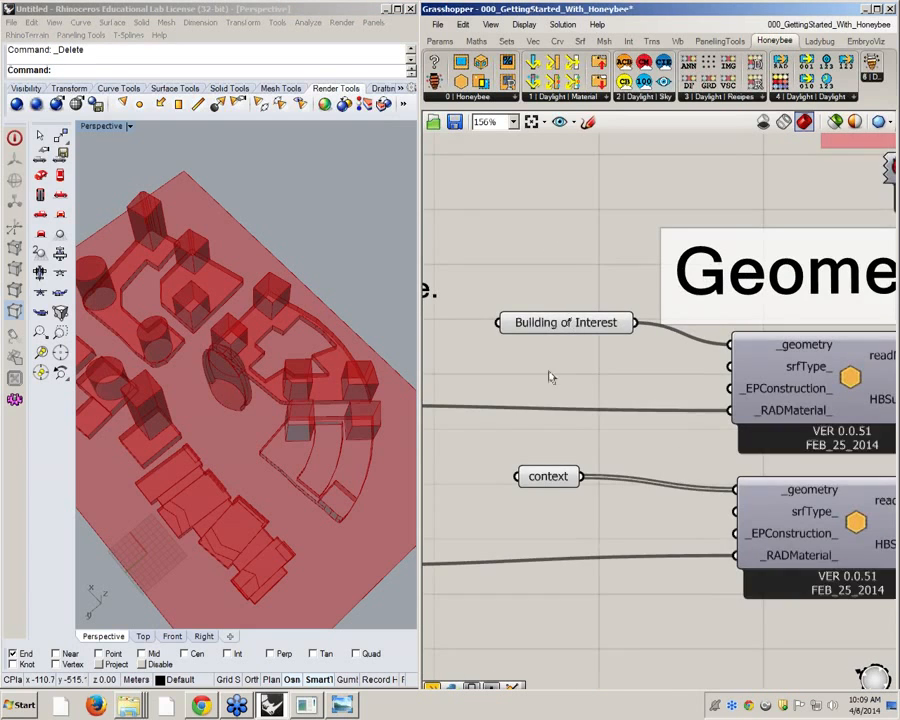
# Examine the Building of Interest and context parameters together with the corresponding buildings in the model
pyautogui.moveTo(580, 316); pyautogui.dragTo(568, 300)
pyautogui.moveTo(283, 388); pyautogui.dragTo(209, 368, button='right')
pyautogui.scroll(6, 209, 368)
pyautogui.moveTo(260, 496); pyautogui.dragTo(277, 386, button='right')
pyautogui.scroll(-8, 279, 388)
pyautogui.moveTo(321, 422); pyautogui.dragTo(290, 440, button='right')
pyautogui.click(555, 465)
pyautogui.click(540, 356)
pyautogui.scroll(-5, 532, 354)
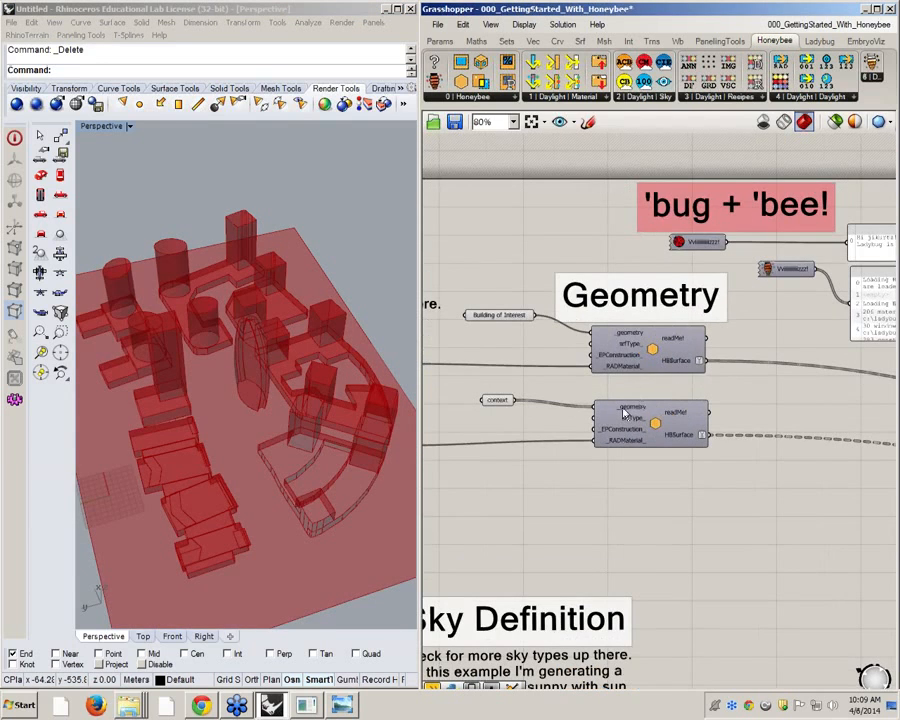
# Read the description and data of the _RADMaterial_ input on the Building of Interest's Honeybee surface component
pyautogui.moveTo(620, 361); pyautogui.dragTo(620, 362, button='right')
pyautogui.scroll(2, 621, 367)
pyautogui.moveTo(633, 374)
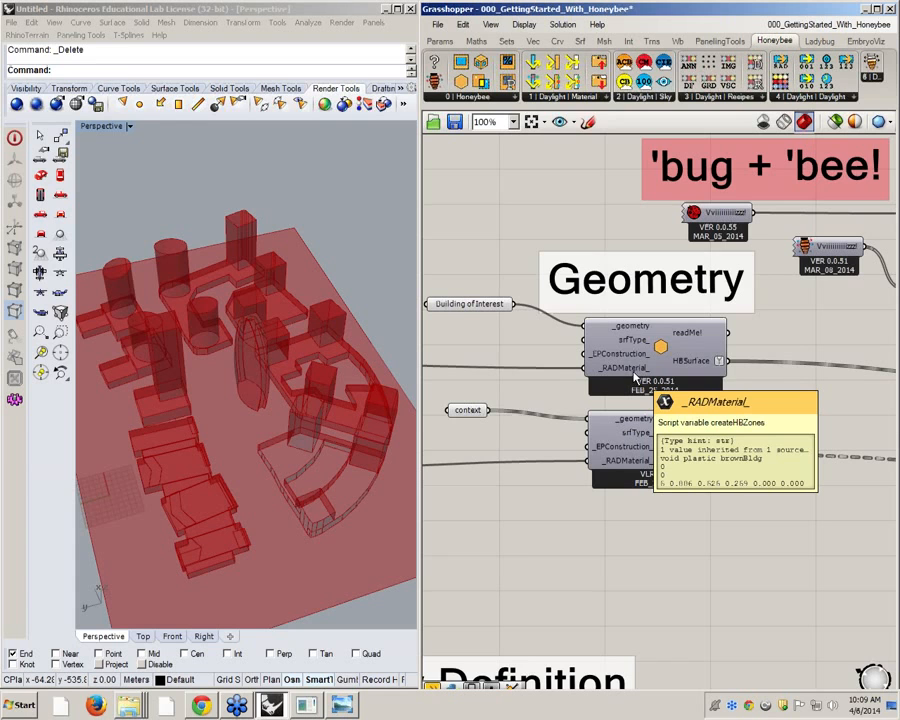
# Examine the brownBldg and whiteDiffue material components, including the color input and the colour settings of the orange swatch
pyautogui.moveTo(653, 349); pyautogui.dragTo(694, 343, button='right')
pyautogui.click(695, 343)
pyautogui.scroll(-3, 739, 321)
pyautogui.scroll(4, 456, 346)
pyautogui.moveTo(456, 346); pyautogui.dragTo(555, 354, button='right')
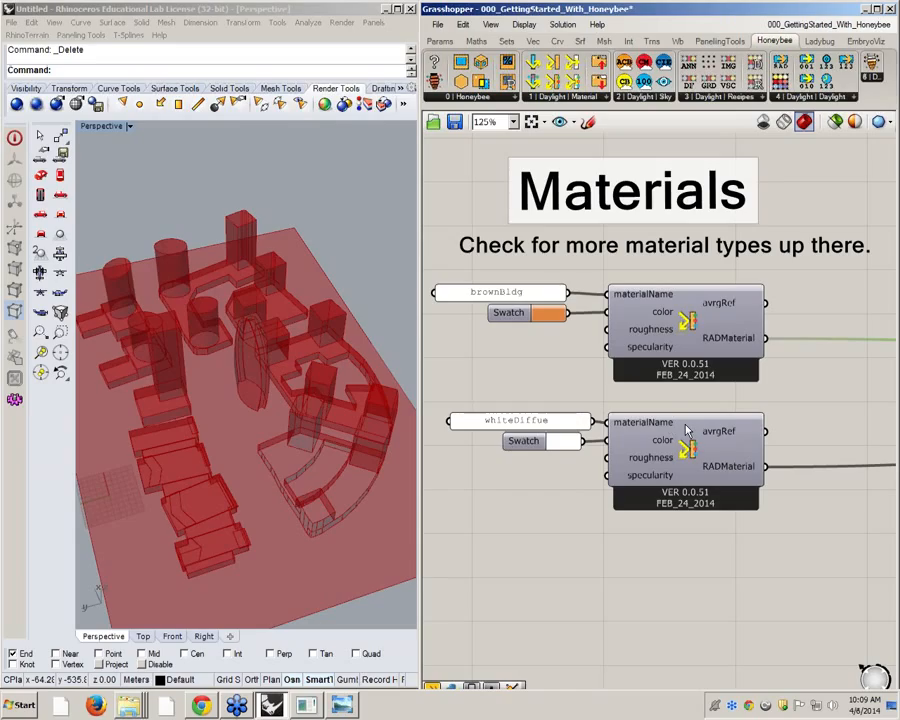
pyautogui.moveTo(686, 430)
pyautogui.moveTo(668, 318)
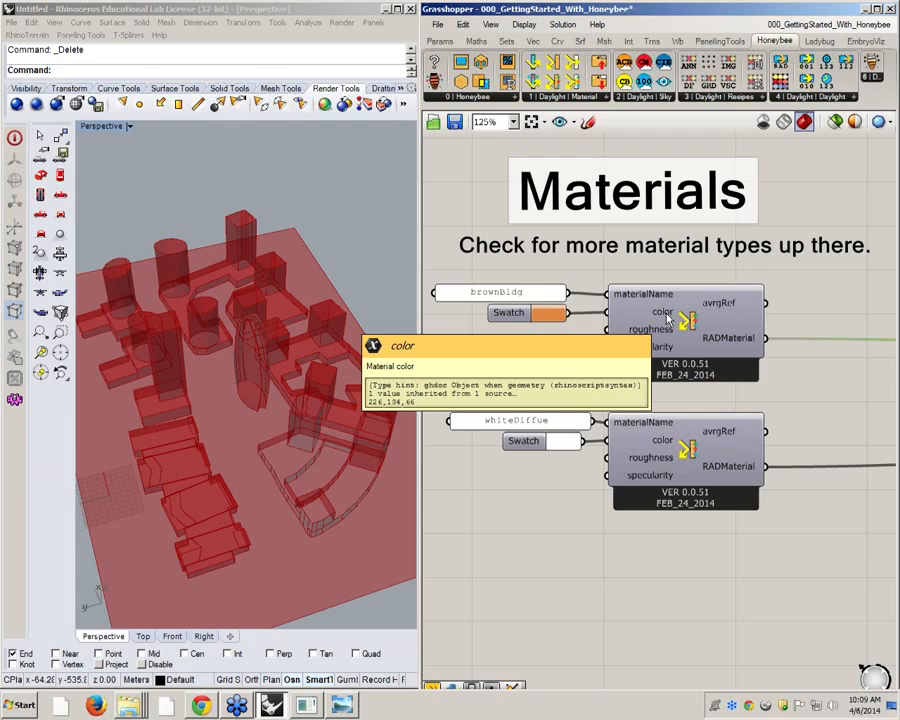
pyautogui.click(554, 316)
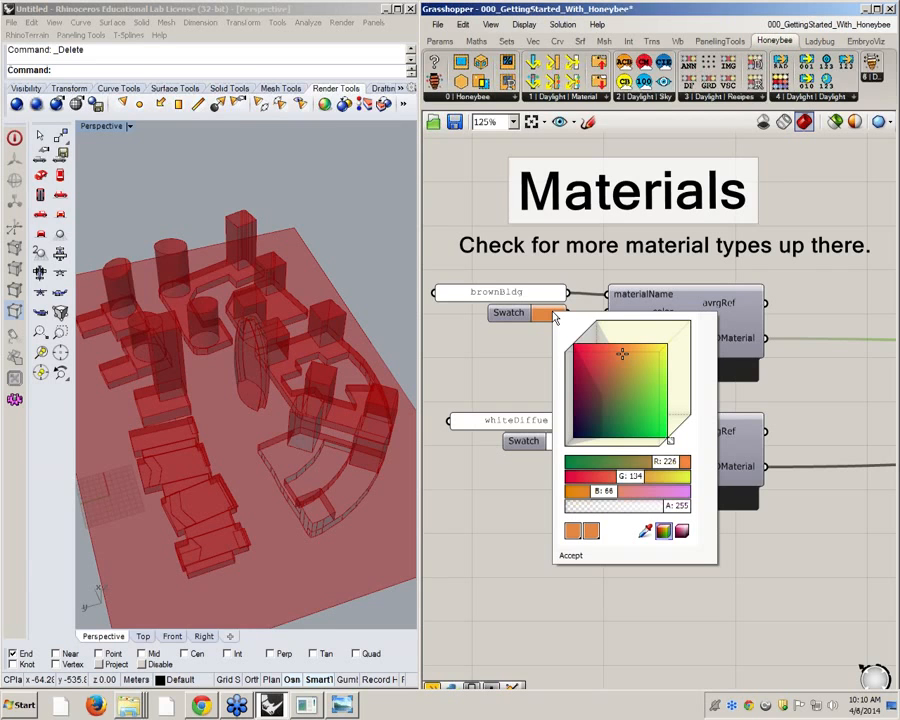
pyautogui.click(493, 381)
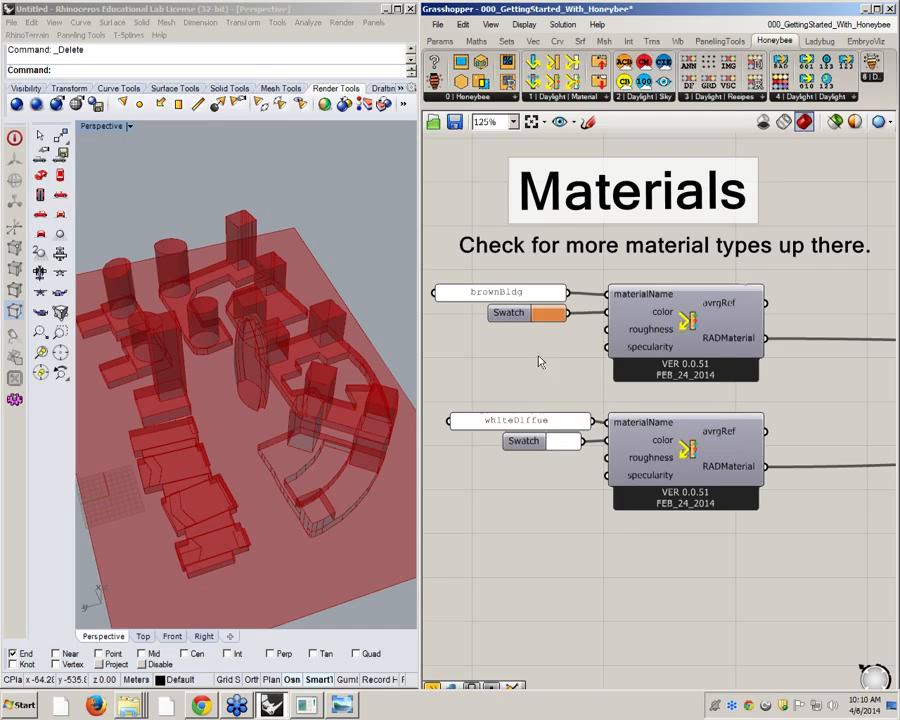
# Add a Honeybee_Radiance Opaque Material component below the whiteDiffue material and inspect its reflectance inputs
pyautogui.click(560, 96)
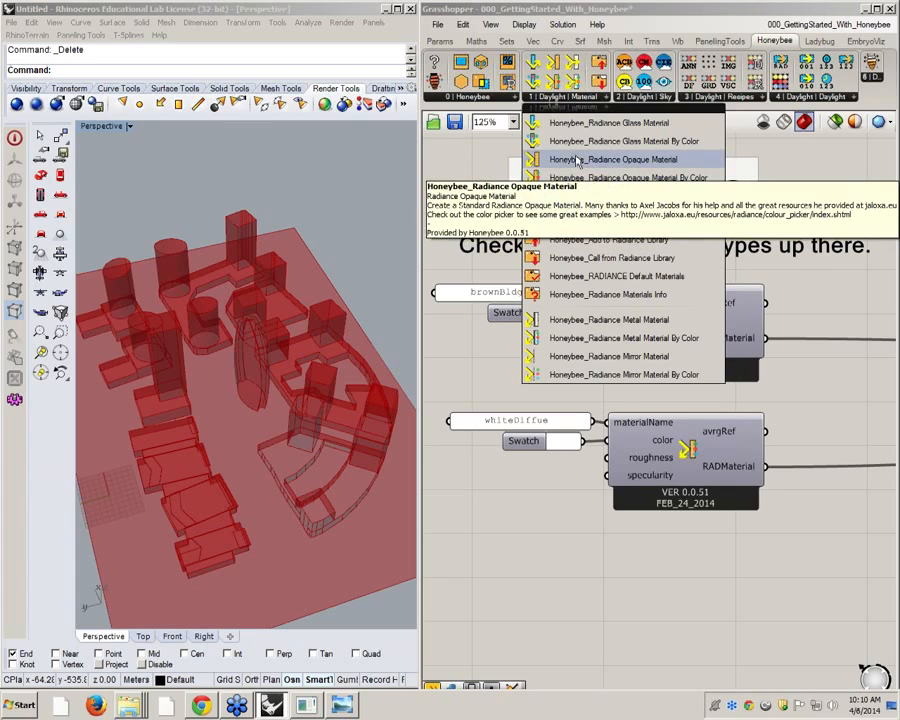
pyautogui.moveTo(600, 165); pyautogui.dragTo(675, 450)
pyautogui.moveTo(653, 433); pyautogui.dragTo(585, 389, button='right')
pyautogui.scroll(-1, 585, 389)
pyautogui.moveTo(590, 395); pyautogui.dragTo(603, 403)
pyautogui.scroll(1, 544, 402)
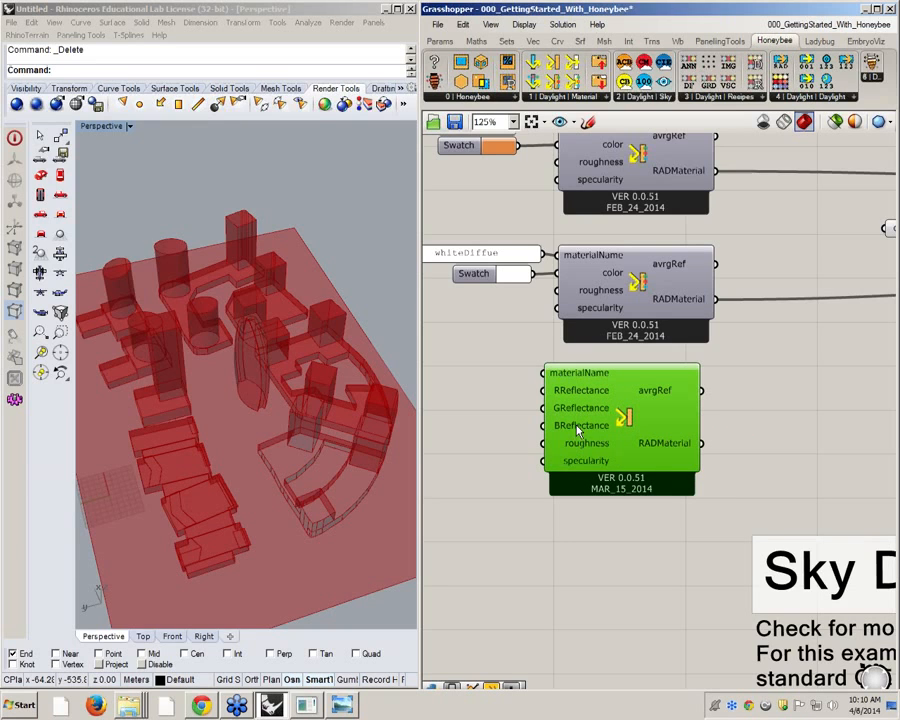
pyautogui.moveTo(578, 430)
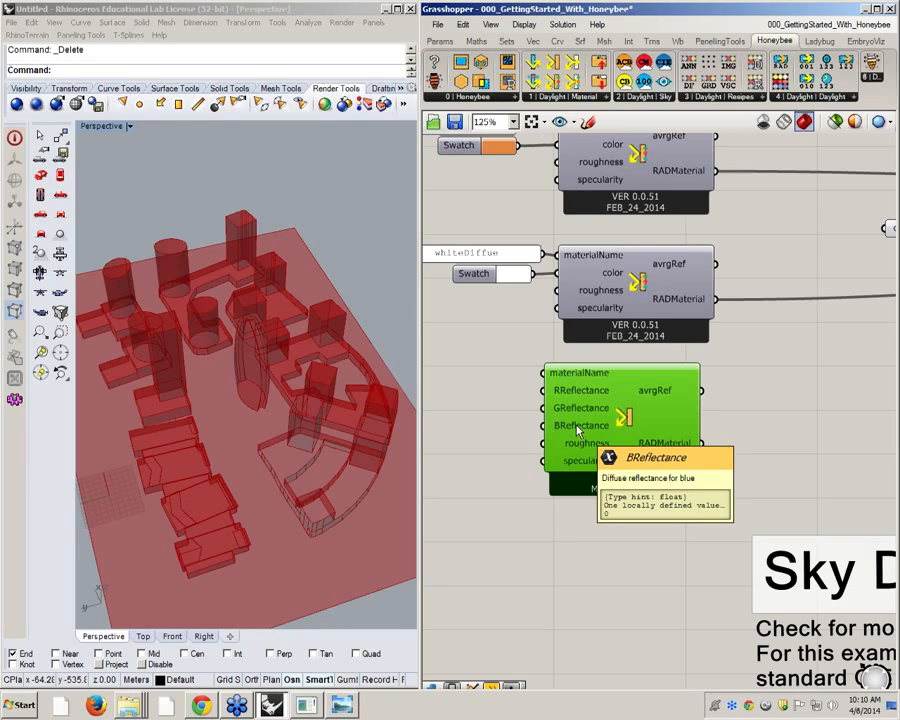
pyautogui.moveTo(580, 376)
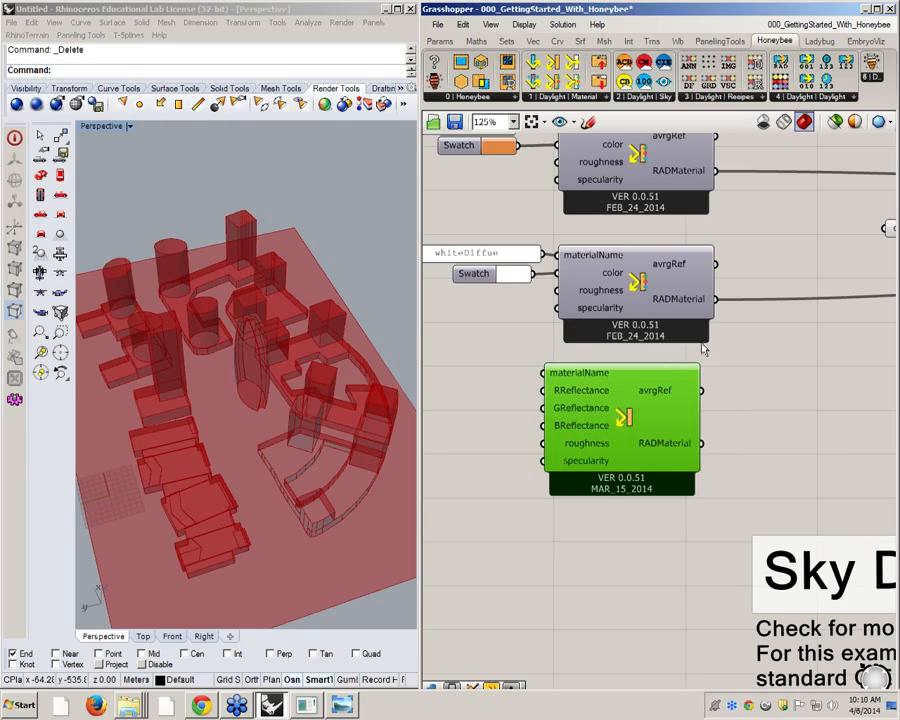
# Add a panel, connect it to the RADMaterial output of the whiteDiffue material, and widen it to show the full text
pyautogui.moveTo(701, 354); pyautogui.dragTo(622, 377, button='right')
pyautogui.click(787, 406)
pyautogui.doubleClick(787, 411)
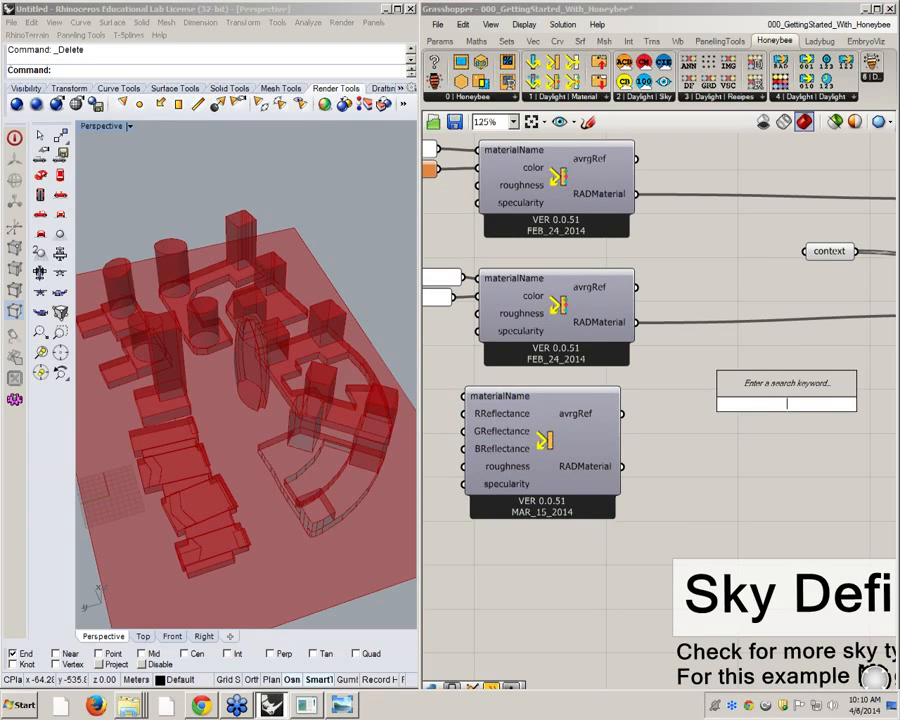
pyautogui.write('pane')
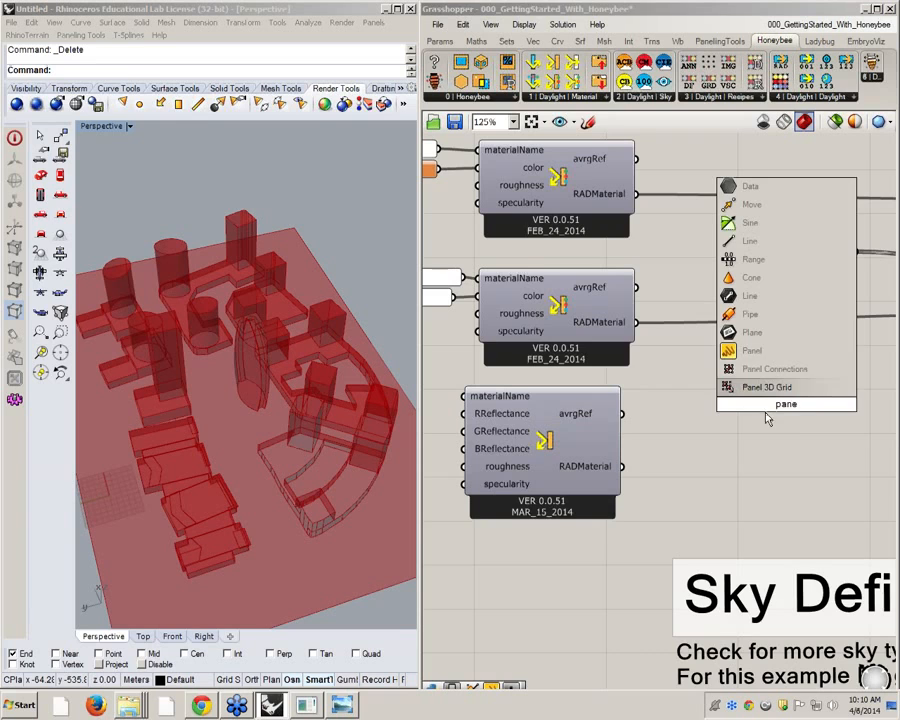
pyautogui.click(752, 351)
pyautogui.moveTo(636, 322); pyautogui.dragTo(678, 400)
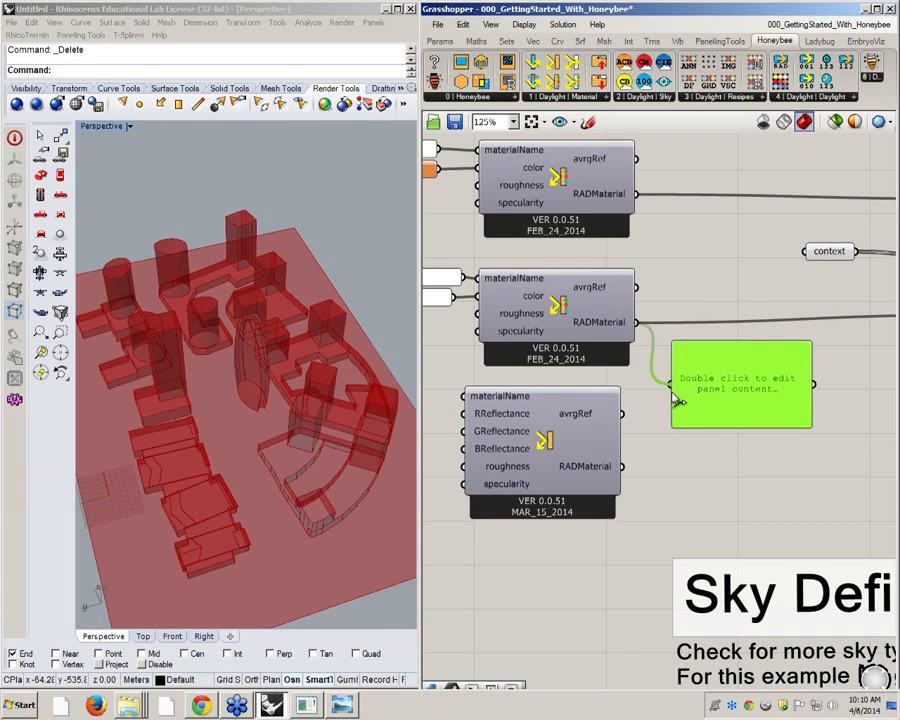
pyautogui.moveTo(773, 411); pyautogui.dragTo(741, 405, button='right')
pyautogui.moveTo(775, 366); pyautogui.dragTo(866, 362)
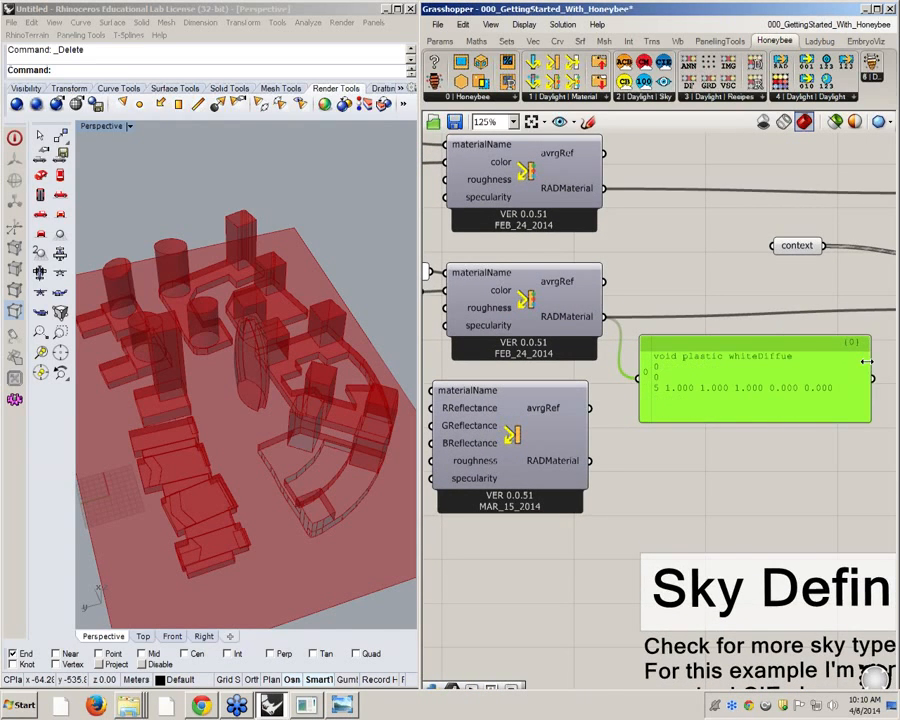
pyautogui.moveTo(758, 396); pyautogui.dragTo(729, 402, button='right')
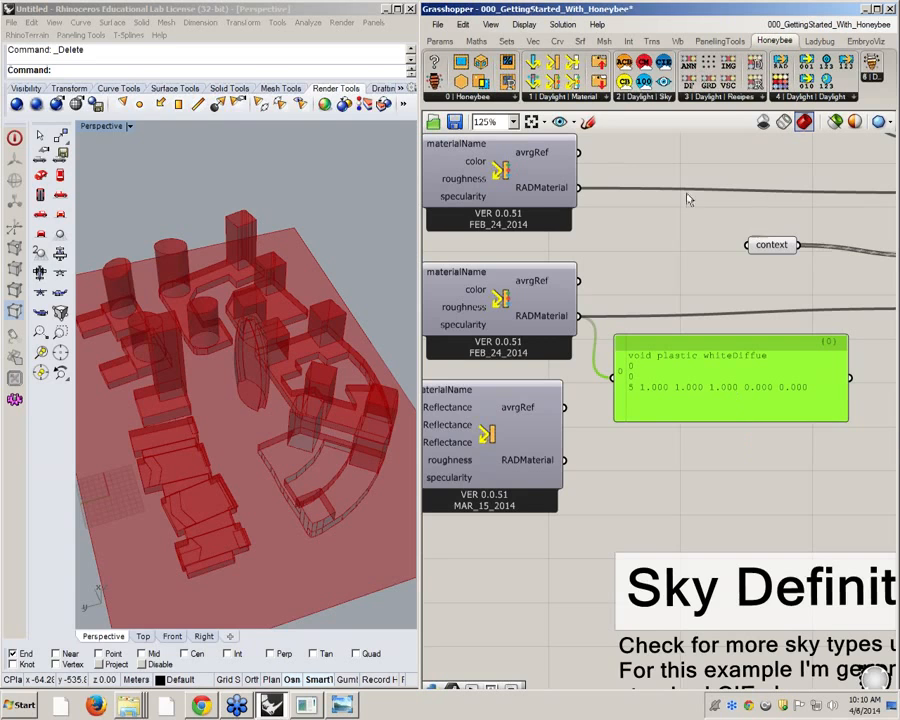
# Review the available Radiance material components and the _RADMaterial_ input of the context geometry's surface component
pyautogui.click(585, 99)
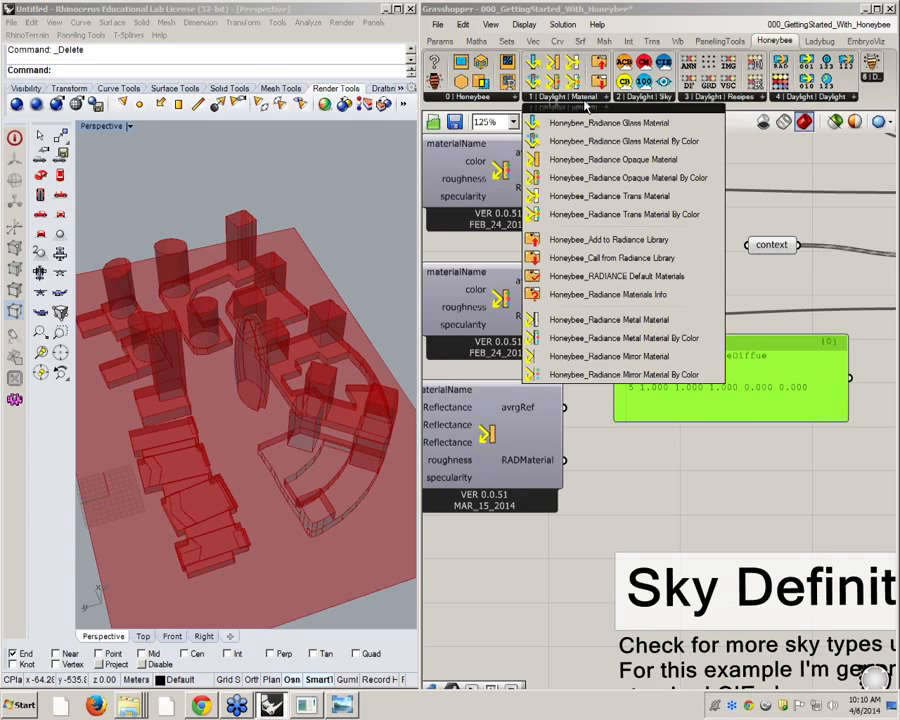
pyautogui.click(753, 517)
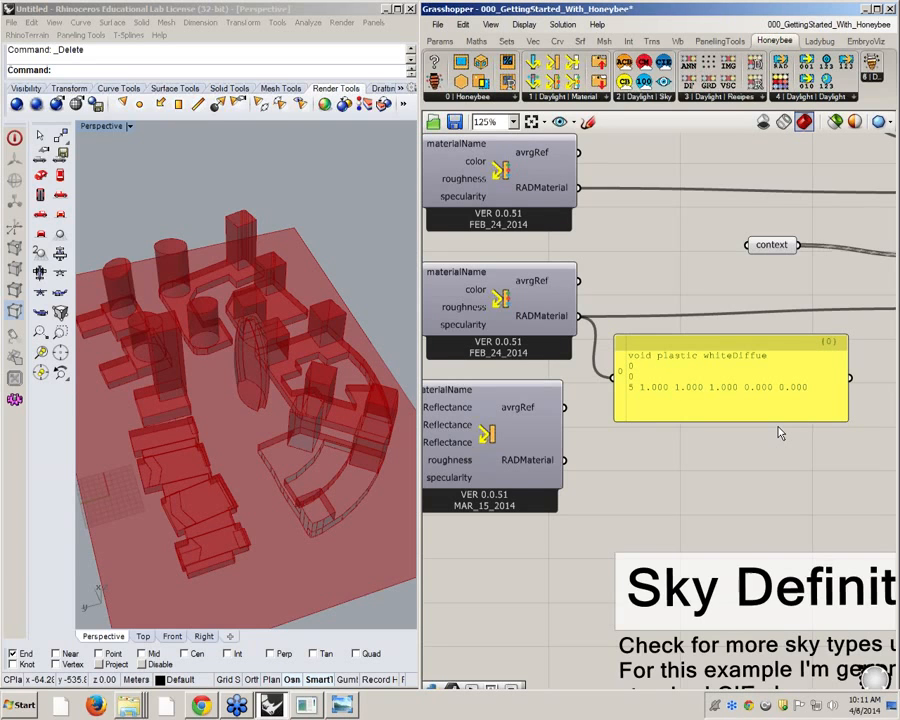
pyautogui.moveTo(842, 357); pyautogui.dragTo(602, 381, button='right')
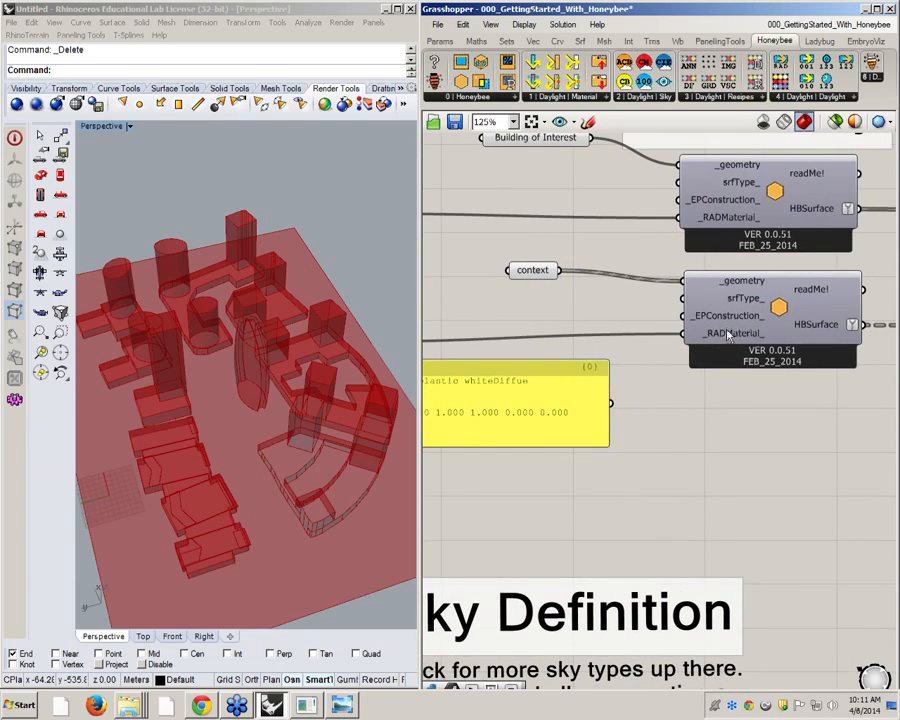
pyautogui.moveTo(727, 335)
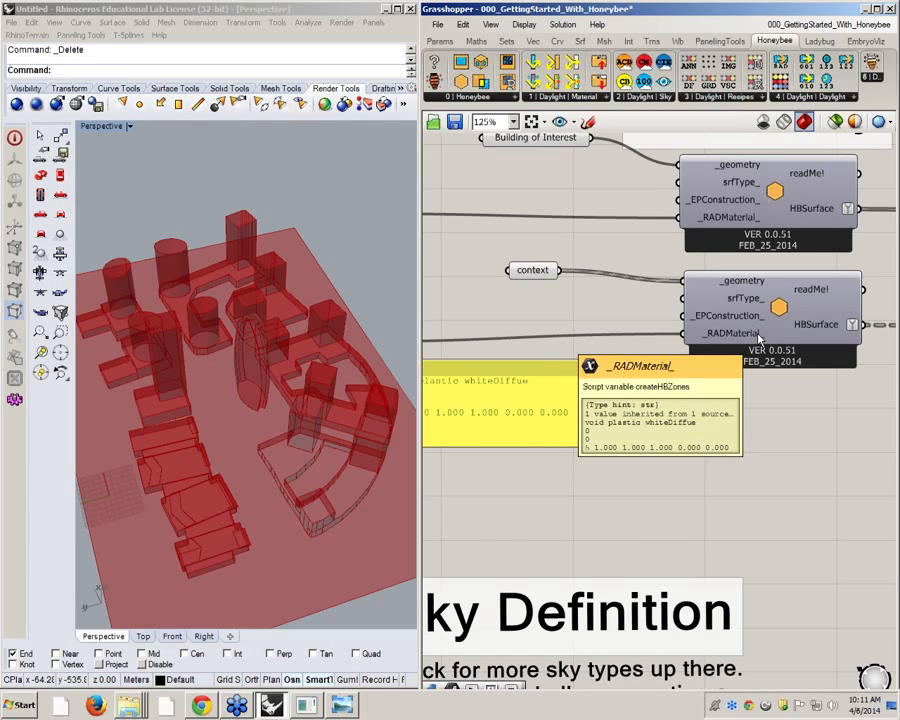
# Add a Text parameter below the whiteDiffue material and connect the material's RADMaterial output to it
pyautogui.moveTo(530, 432); pyautogui.dragTo(728, 423, button='right')
pyautogui.scroll(-1, 728, 423)
pyautogui.click(700, 415)
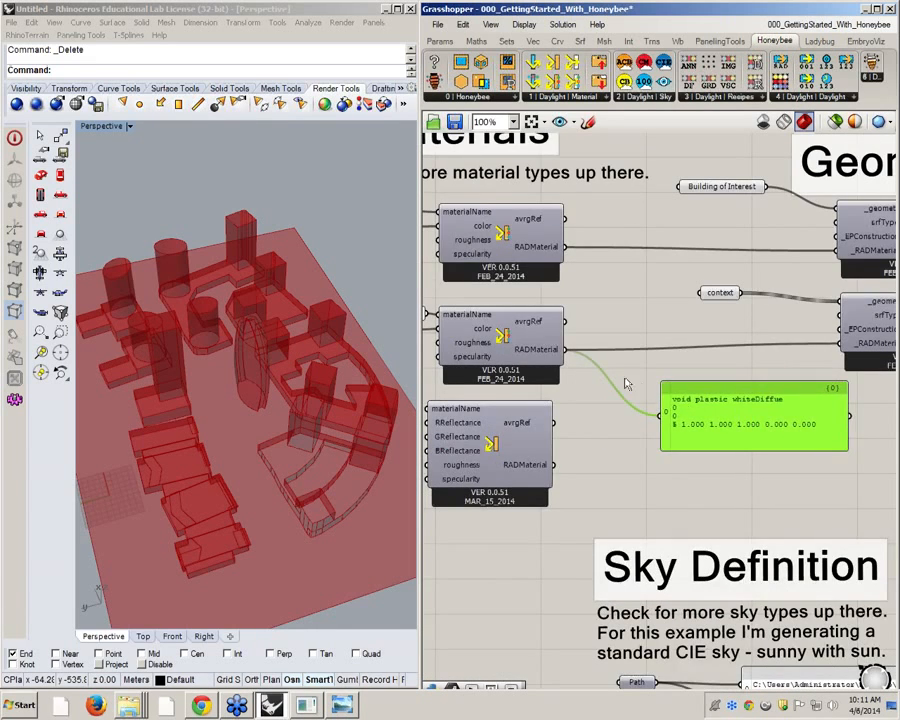
pyautogui.scroll(1, 623, 380)
pyautogui.doubleClick(599, 377)
pyautogui.write('text')
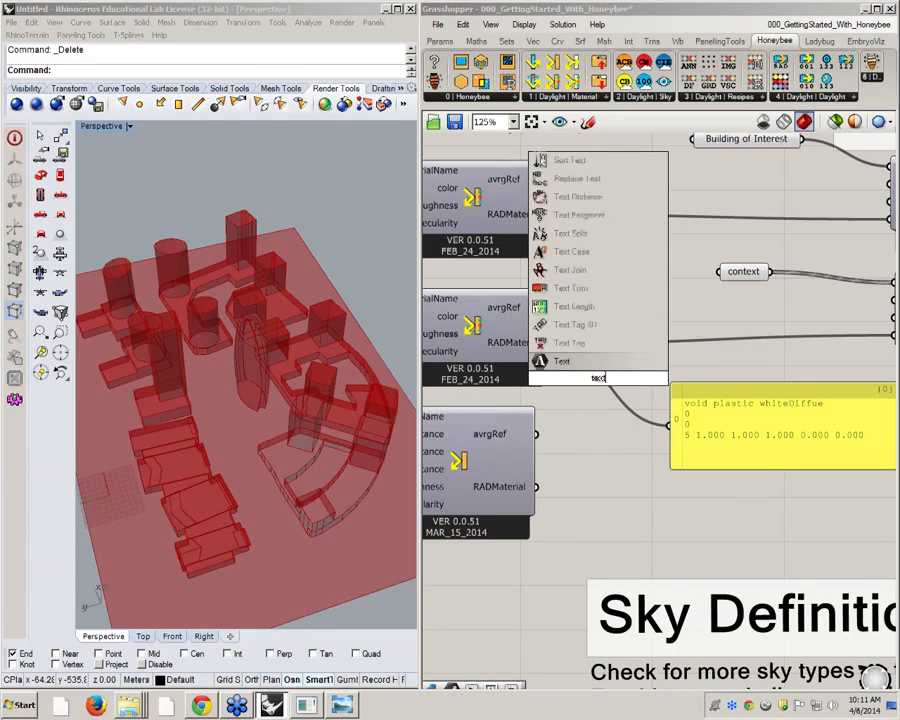
pyautogui.press('Return')
pyautogui.moveTo(549, 342); pyautogui.dragTo(577, 378)
# Internalise the material text in the Text parameter and connect the parameter to the panel as its source
pyautogui.rightClick(590, 378)
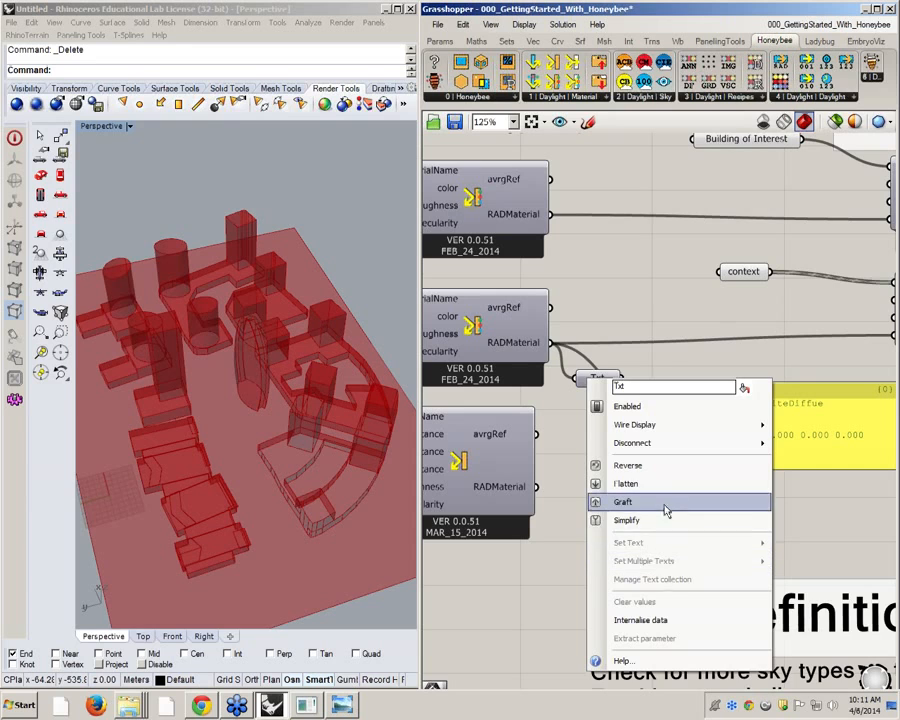
pyautogui.click(661, 619)
pyautogui.moveTo(620, 378); pyautogui.dragTo(667, 421)
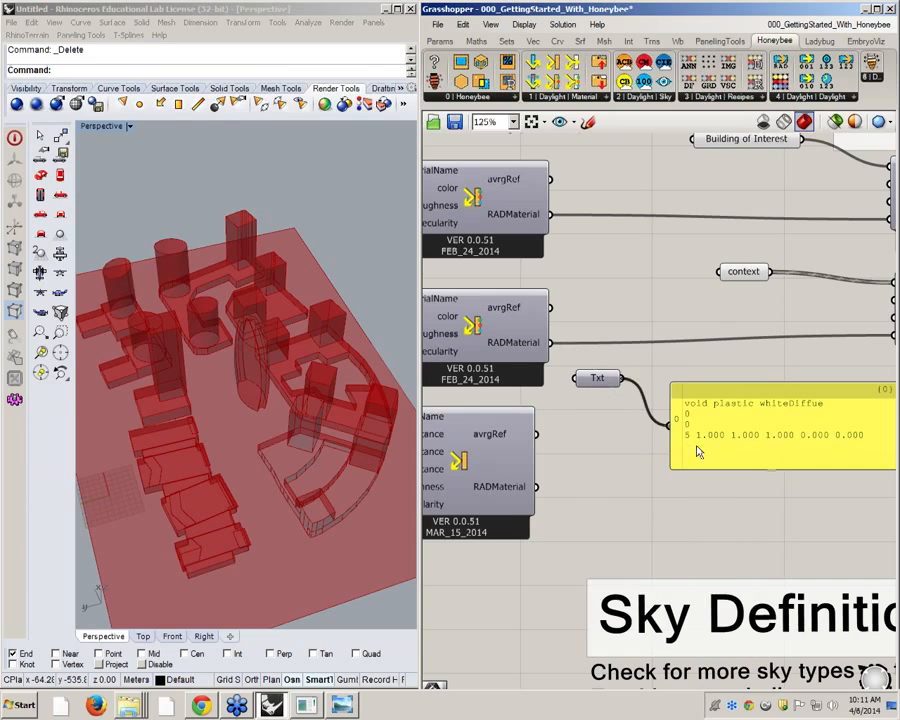
# Connect the material text panel to the context surface's _RADMaterial_ input and place the Text parameter below the panel
pyautogui.moveTo(784, 457); pyautogui.dragTo(738, 405)
pyautogui.moveTo(738, 405); pyautogui.dragTo(668, 430, button='right')
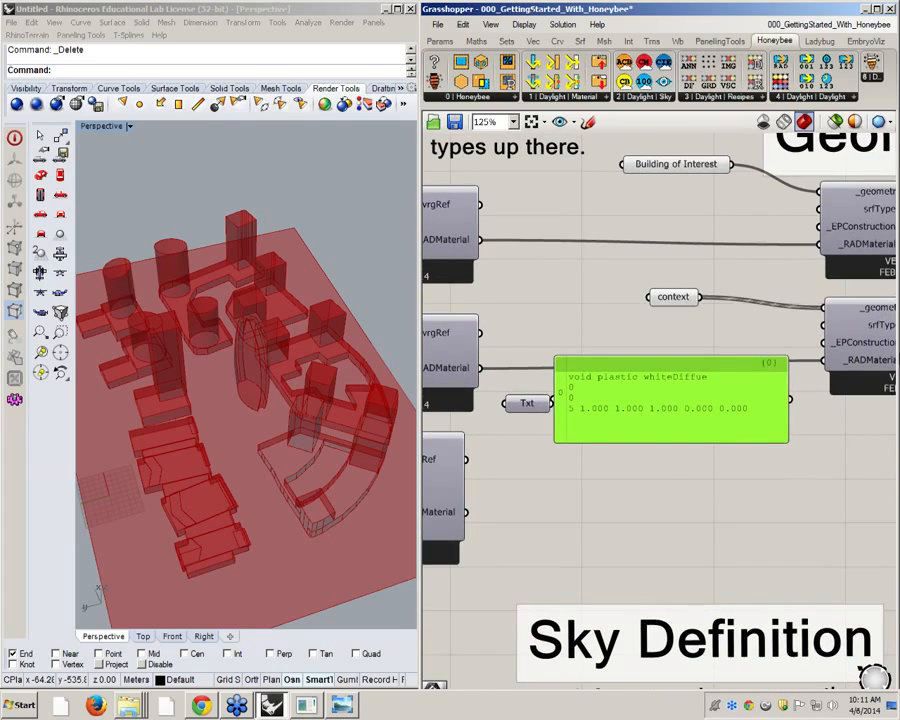
pyautogui.moveTo(790, 398); pyautogui.dragTo(826, 360)
pyautogui.moveTo(703, 405); pyautogui.dragTo(726, 374)
pyautogui.moveTo(535, 400); pyautogui.dragTo(730, 455)
pyautogui.moveTo(498, 391)
pyautogui.mouseDown(button='right')
pyautogui.moveTo(781, 418)
pyautogui.moveTo(512, 378)
pyautogui.mouseUp(button='right')
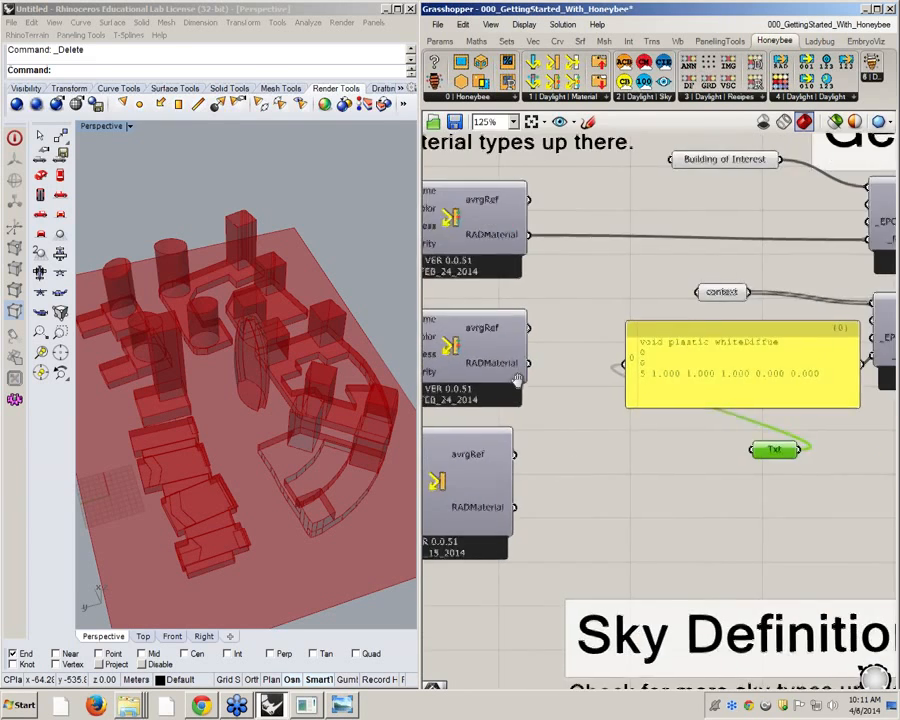
# Examine the whiteDiffue definition in the panel and move the panel and Text parameter together below the context parameter
pyautogui.scroll(-2, 562, 380)
pyautogui.scroll(1, 803, 430)
pyautogui.scroll(2, 570, 394)
pyautogui.click(627, 372)
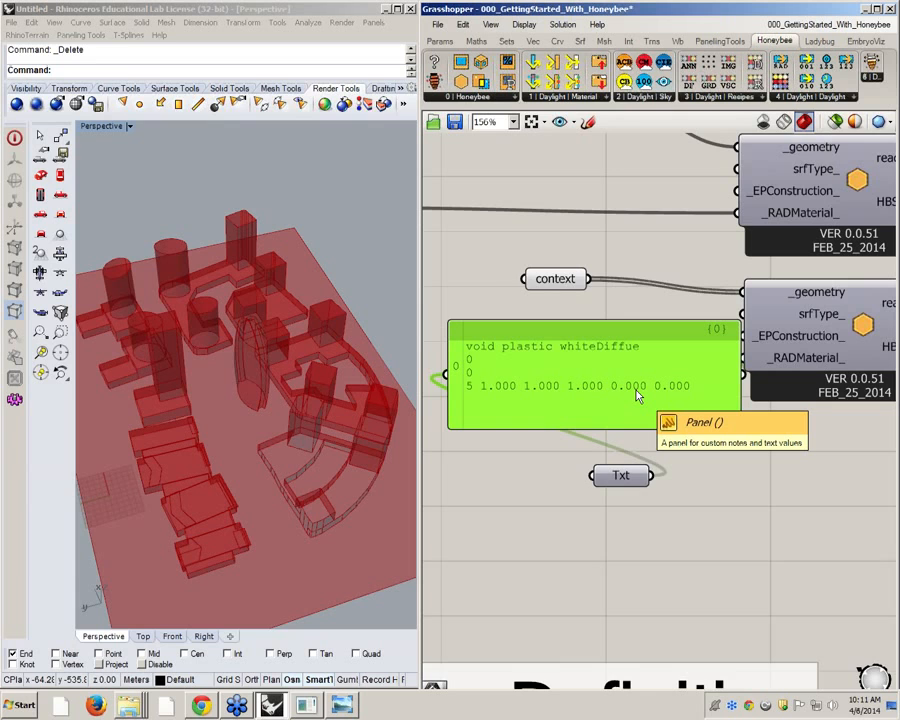
pyautogui.scroll(-5, 637, 395)
pyautogui.moveTo(727, 411); pyautogui.dragTo(729, 411, button='right')
pyautogui.moveTo(725, 474); pyautogui.dragTo(676, 398)
pyautogui.moveTo(697, 410); pyautogui.dragTo(675, 438)
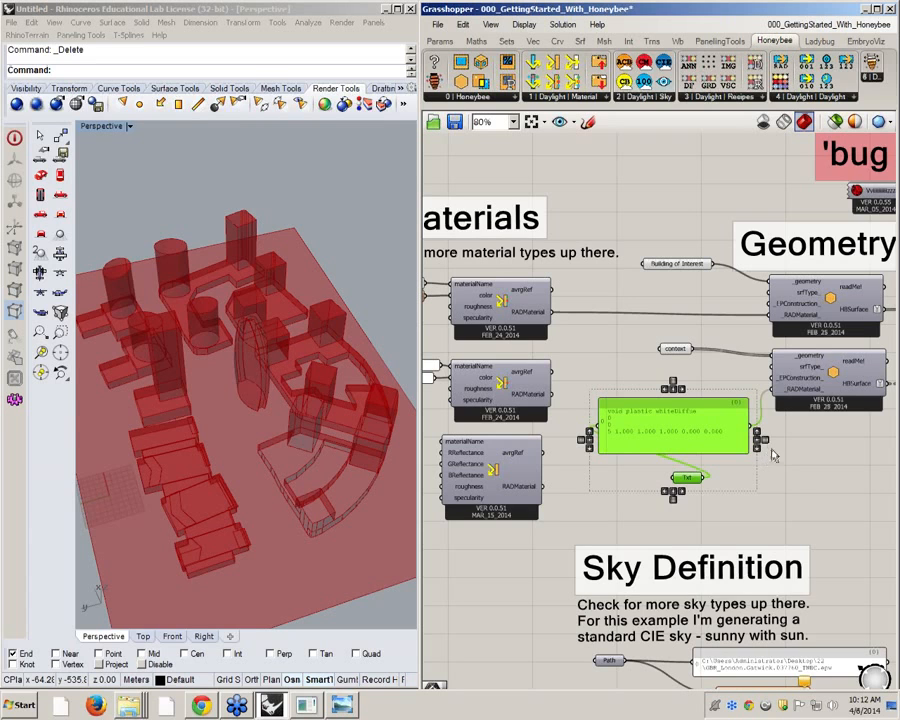
# Delete the unused opaque material component with separate R, G and B reflectance inputs below the whiteDiffue material
pyautogui.scroll(-2, 705, 292)
pyautogui.click(541, 447)
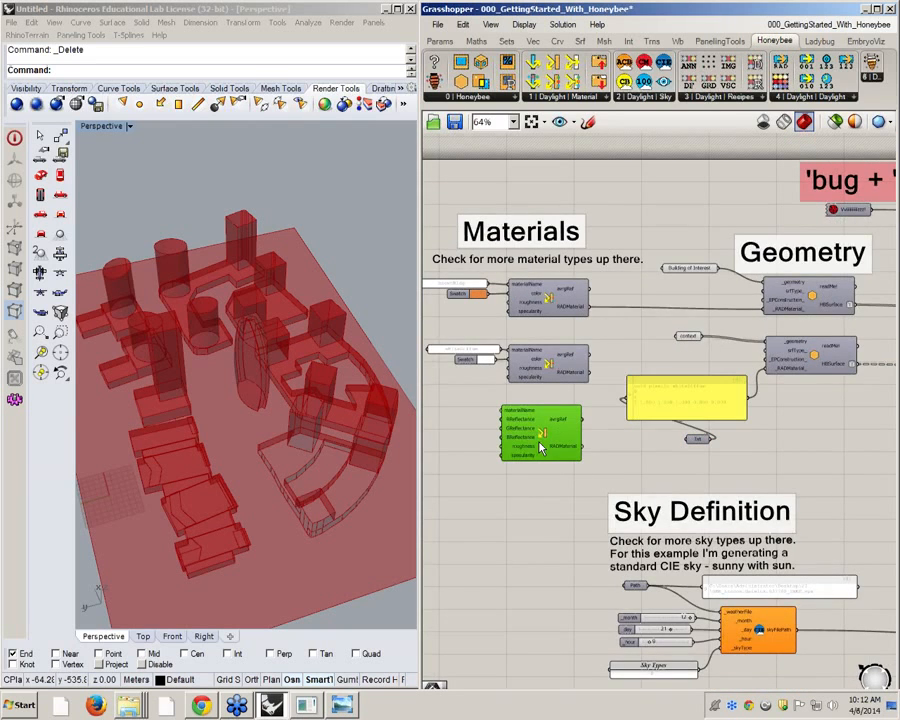
pyautogui.press('Delete')
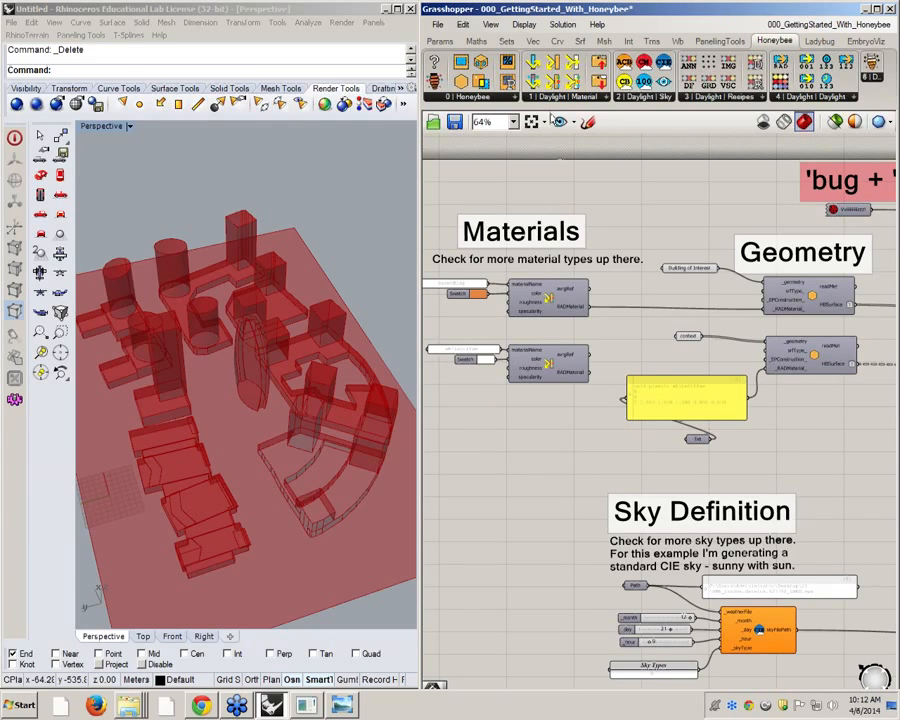
# Select the Building of Interest parameter to highlight its geometry in the Rhino model
pyautogui.scroll(2, 500, 291)
pyautogui.moveTo(747, 325); pyautogui.dragTo(783, 282, button='right')
pyautogui.scroll(-2, 545, 276)
pyautogui.scroll(3, 568, 241)
pyautogui.click(509, 223)
pyautogui.scroll(-1, 783, 282)
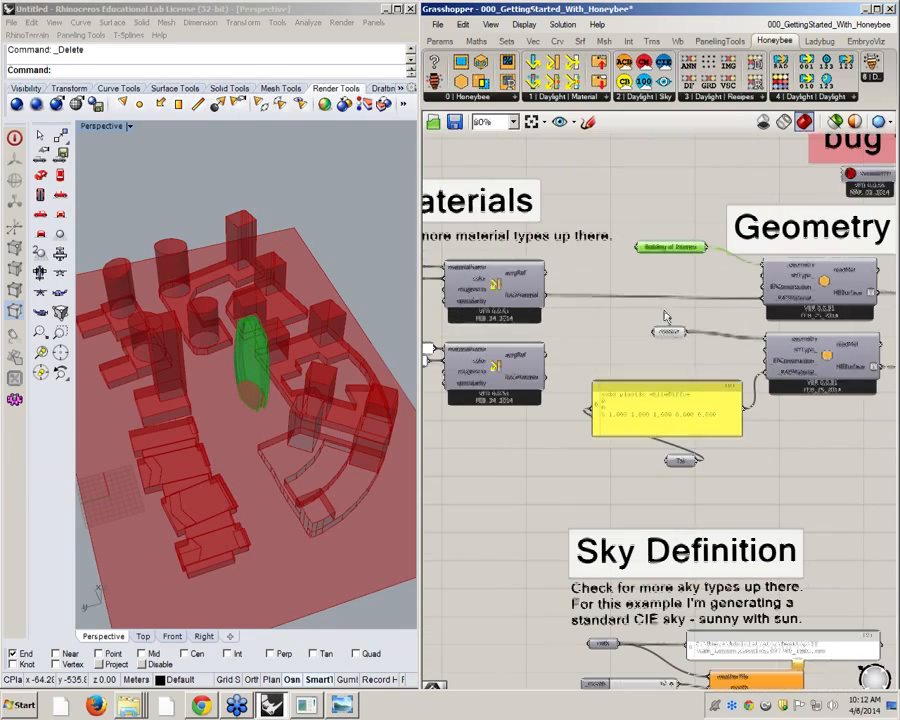
# Set the brownBldg material's color swatch to yellow with R 255, G 255 and B 0
pyautogui.moveTo(656, 339); pyautogui.dragTo(850, 396, button='right')
pyautogui.scroll(2, 611, 318)
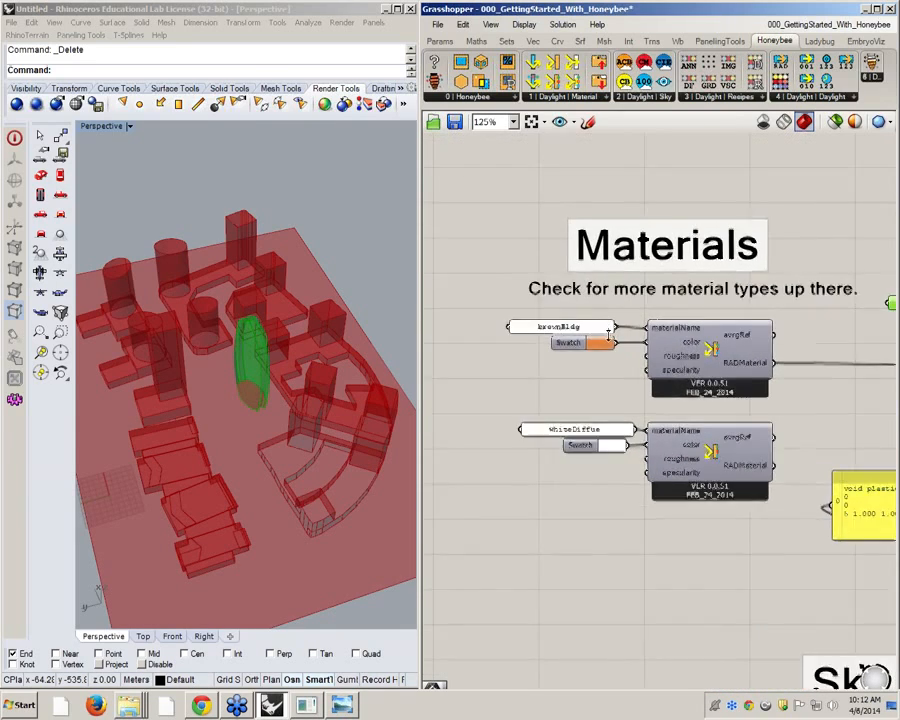
pyautogui.click(598, 348)
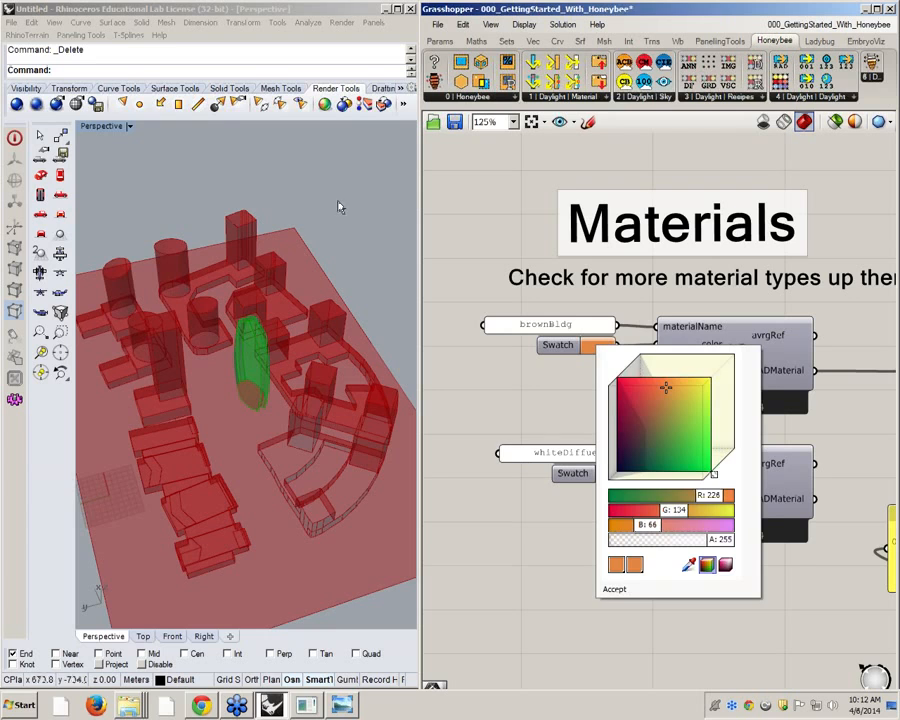
pyautogui.click(509, 398)
pyautogui.moveTo(270, 410); pyautogui.dragTo(336, 414, button='right')
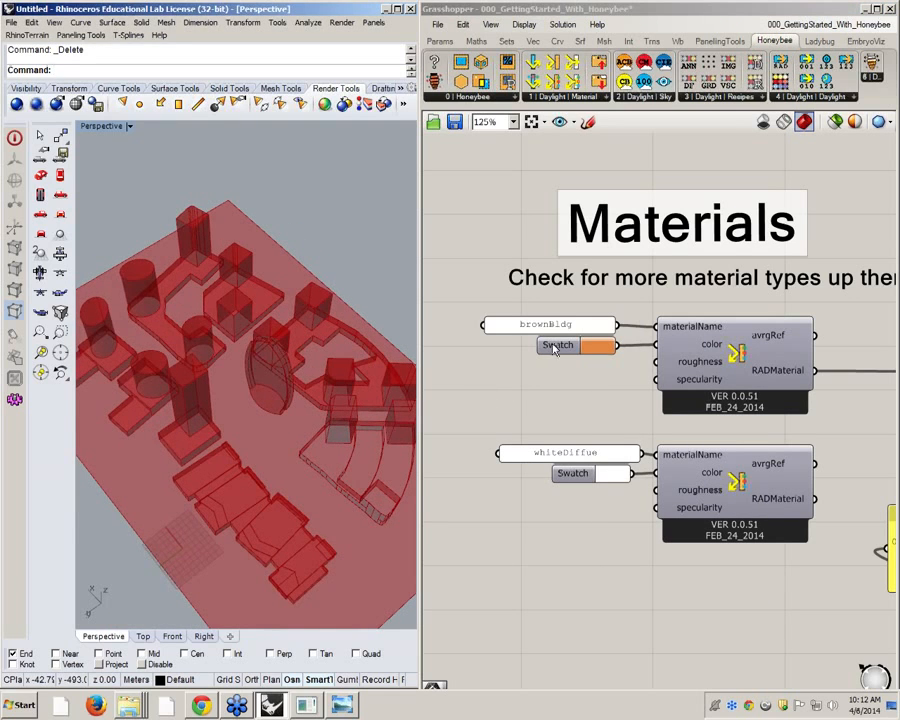
pyautogui.click(602, 348)
pyautogui.moveTo(672, 385); pyautogui.dragTo(741, 374)
pyautogui.moveTo(628, 516); pyautogui.dragTo(580, 530)
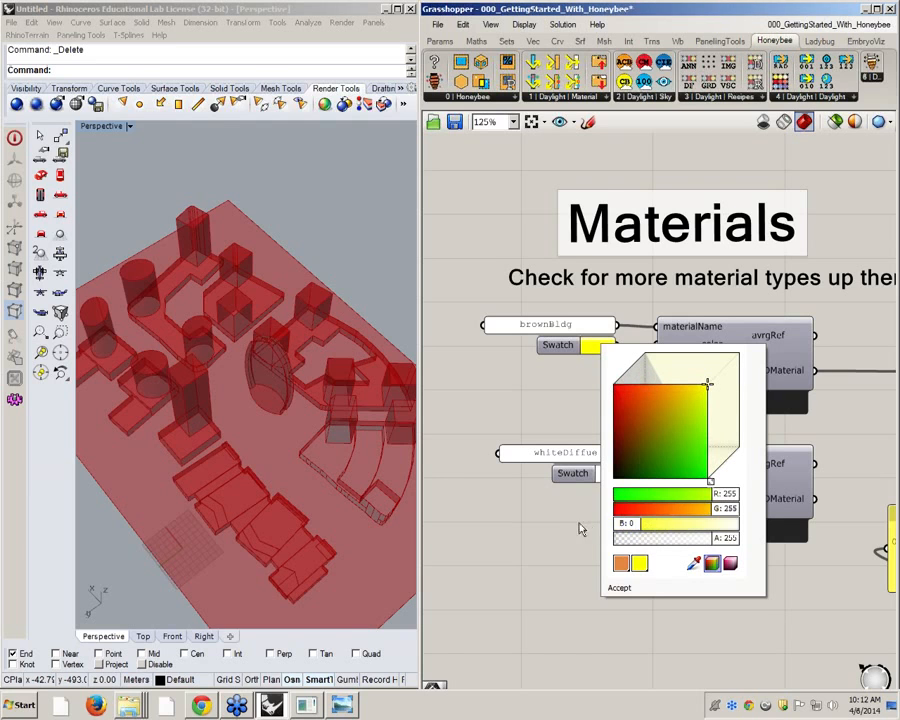
pyautogui.click(617, 587)
# Rename the material in the brownBldg name panel to yellowBldg
pyautogui.moveTo(687, 379); pyautogui.dragTo(534, 324, button='right')
pyautogui.scroll(-1, 534, 324)
pyautogui.moveTo(462, 281); pyautogui.dragTo(652, 320, button='right')
pyautogui.scroll(4, 652, 320)
pyautogui.doubleClick(617, 325)
pyautogui.moveTo(542, 243); pyautogui.dragTo(323, 229)
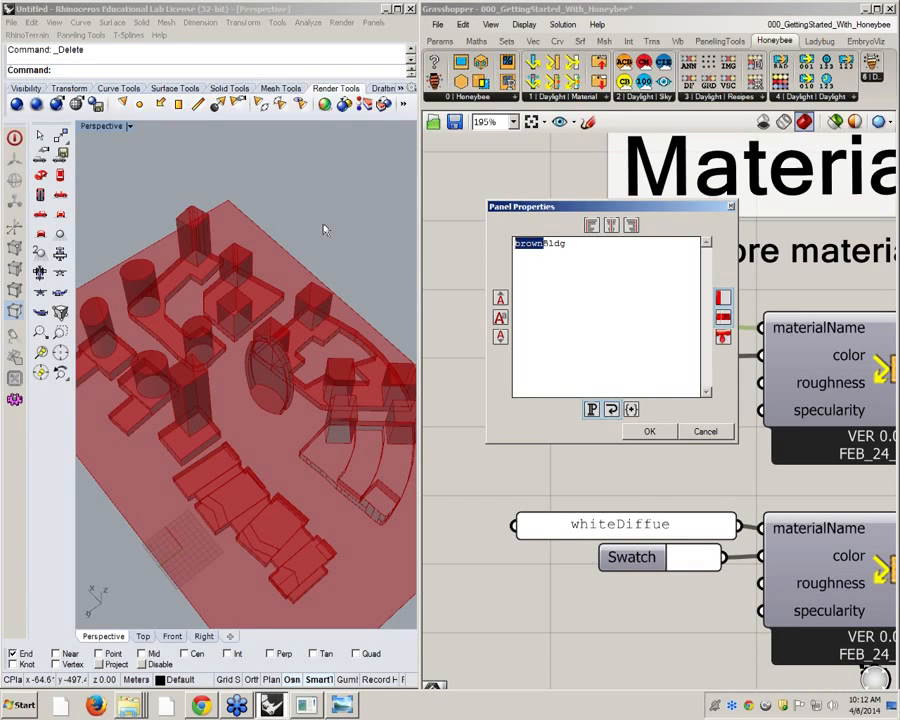
pyautogui.write('yellow')
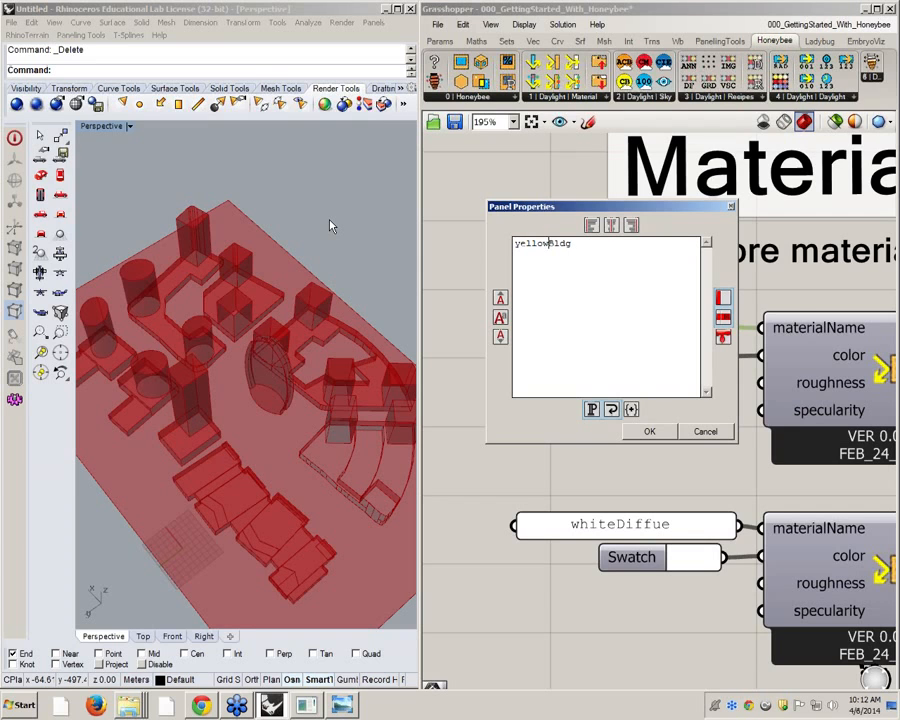
pyautogui.click(665, 432)
# Review the materials and follow the HBSurface outputs to the _HBObjects input of the analysis component under Run the Analysis
pyautogui.moveTo(797, 356); pyautogui.dragTo(585, 300, button='right')
pyautogui.scroll(-3, 585, 300)
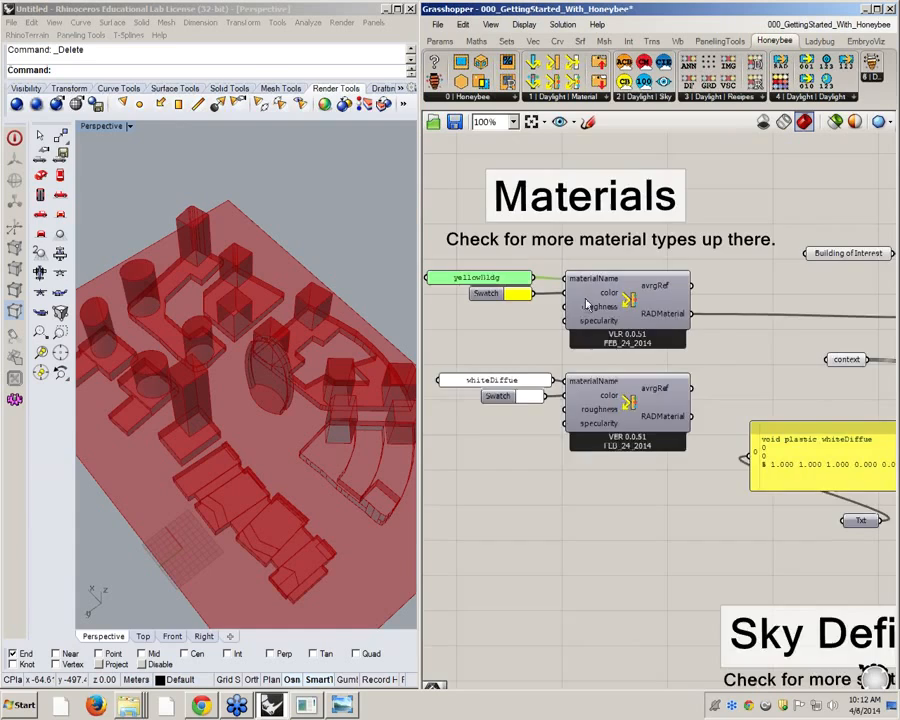
pyautogui.scroll(2, 498, 283)
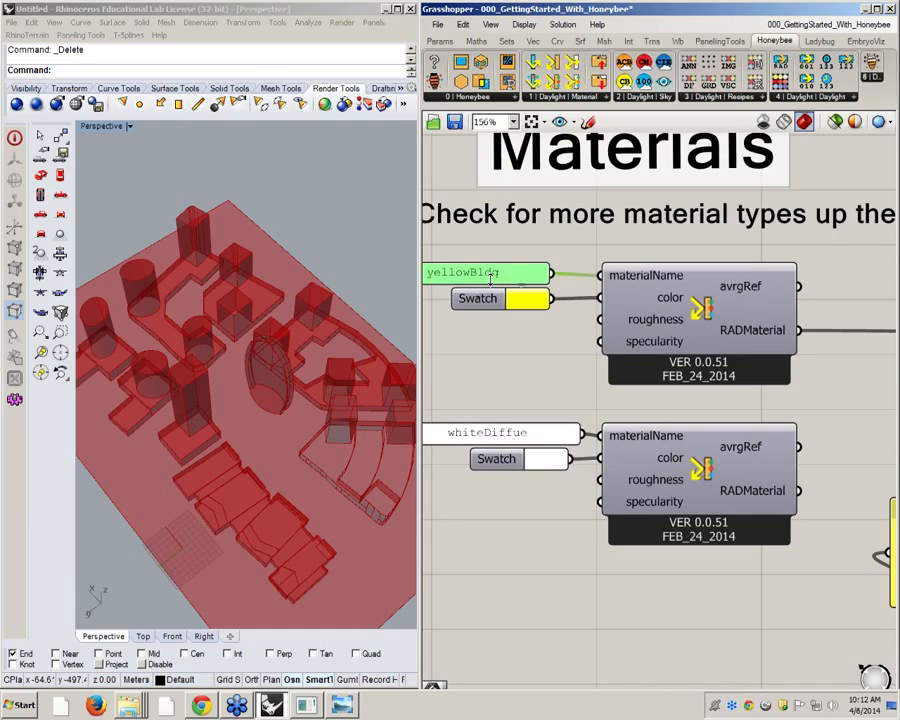
pyautogui.scroll(-3, 500, 275)
pyautogui.moveTo(785, 432); pyautogui.dragTo(633, 388, button='right')
pyautogui.scroll(-2, 613, 364)
pyautogui.moveTo(757, 430); pyautogui.dragTo(588, 375, button='right')
pyautogui.scroll(2, 680, 300)
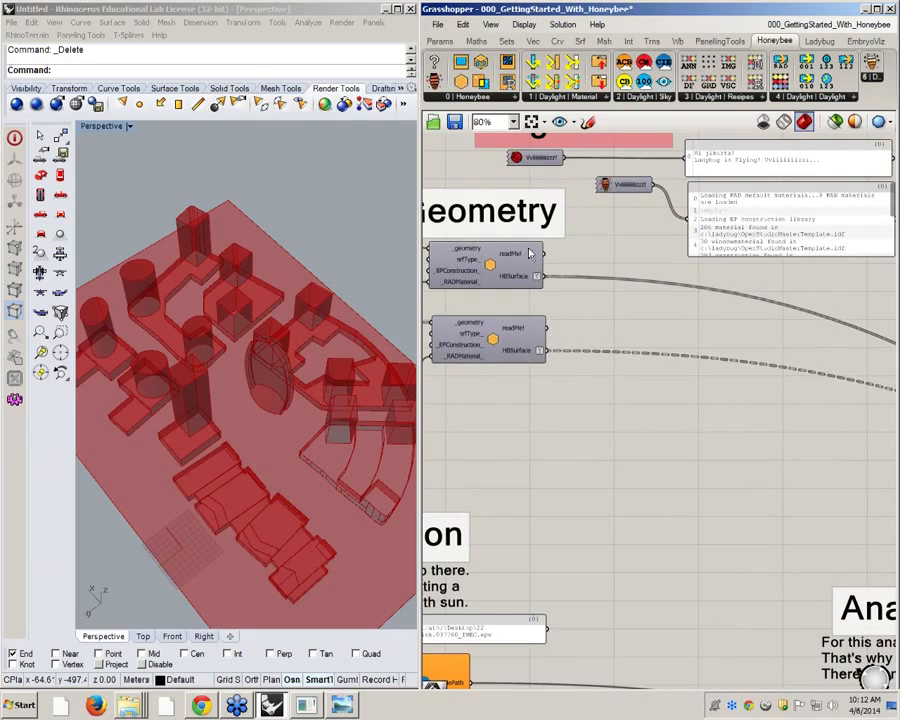
pyautogui.scroll(-4, 500, 269)
pyautogui.moveTo(865, 360); pyautogui.dragTo(719, 352, button='right')
pyautogui.scroll(5, 695, 329)
pyautogui.scroll(2, 694, 327)
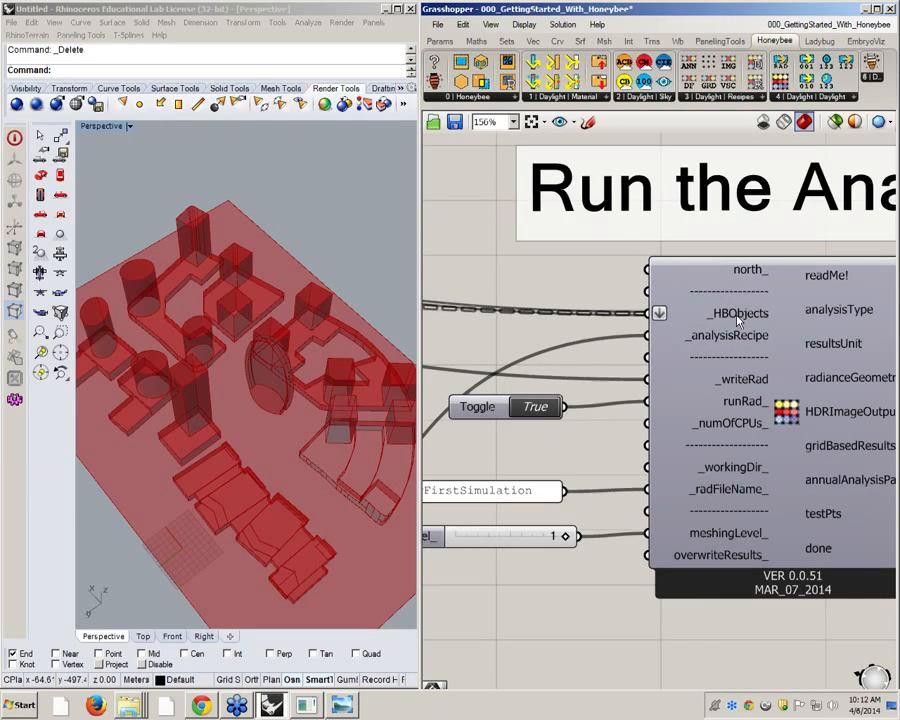
pyautogui.scroll(-7, 738, 318)
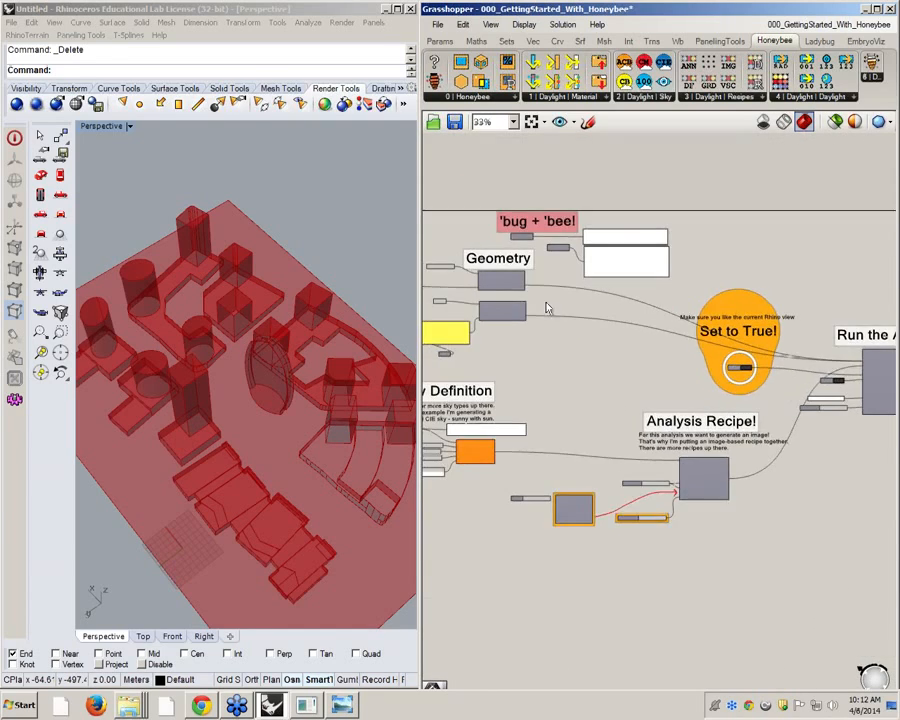
# Add the question-mark Honeybee component next to the Geometry group and connect the context surface's HBSurface output to its HBObjects input
pyautogui.scroll(5, 532, 255)
pyautogui.moveTo(579, 289); pyautogui.dragTo(681, 301, button='right')
pyautogui.scroll(1, 643, 396)
pyautogui.moveTo(664, 432); pyautogui.dragTo(616, 364, button='right')
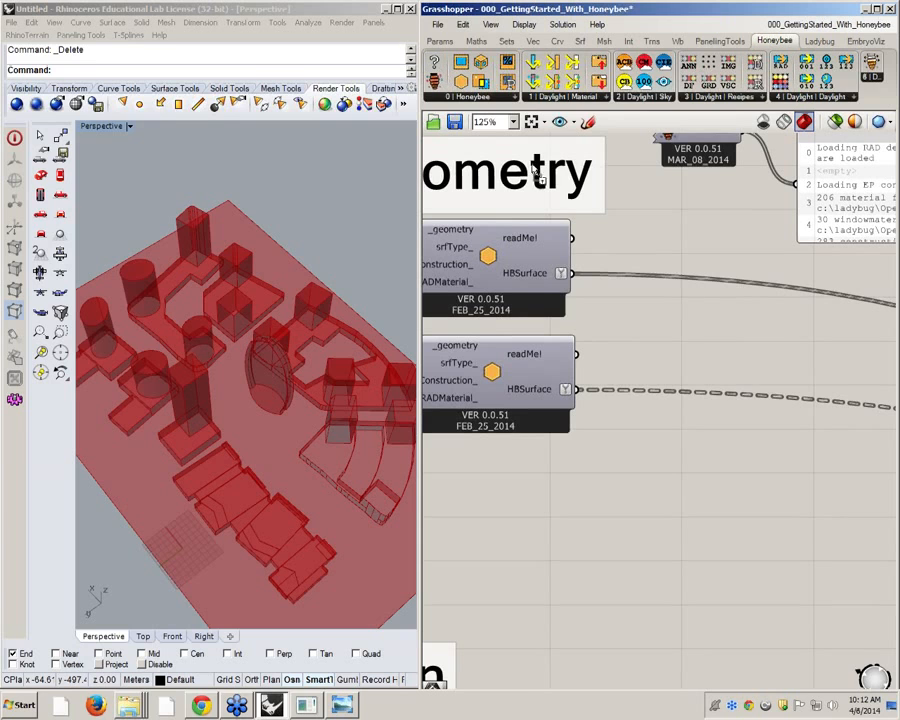
pyautogui.moveTo(533, 168); pyautogui.dragTo(692, 341)
pyautogui.moveTo(578, 389); pyautogui.dragTo(635, 341)
# Connect the question-mark component's readMe! output to the Honeybee message panel and read through the surface information
pyautogui.moveTo(721, 379); pyautogui.dragTo(608, 423, button='right')
pyautogui.moveTo(643, 388); pyautogui.dragTo(683, 231)
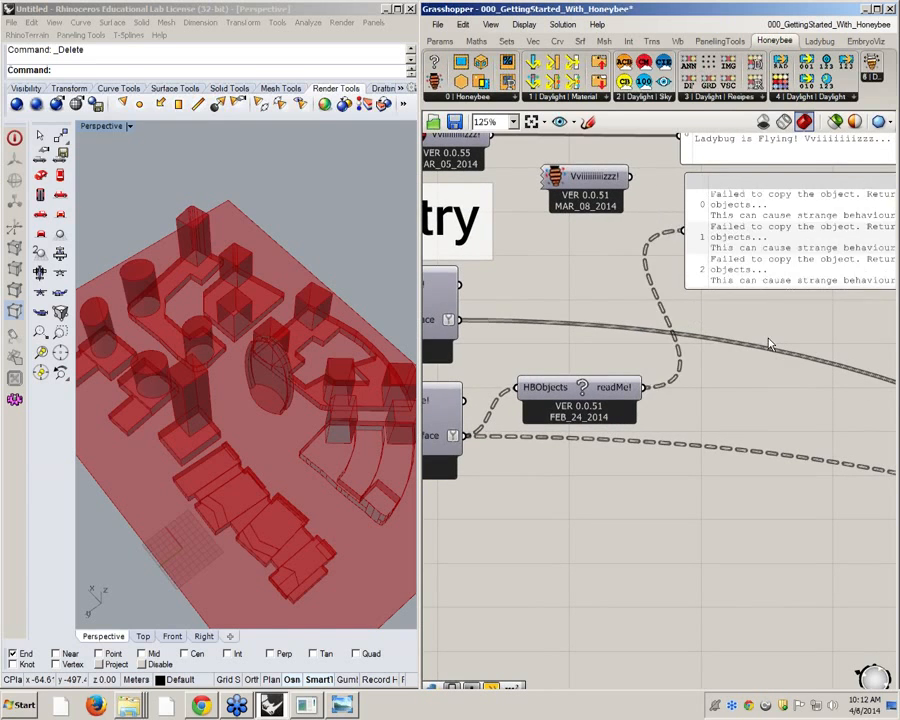
pyautogui.moveTo(770, 345); pyautogui.dragTo(601, 366, button='right')
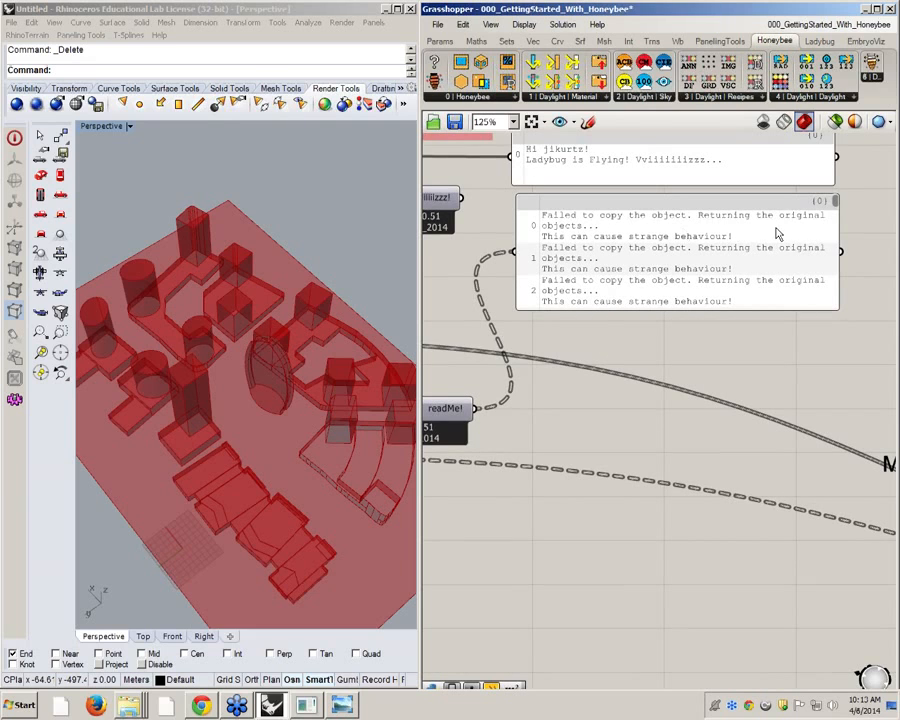
pyautogui.moveTo(833, 205); pyautogui.dragTo(833, 211)
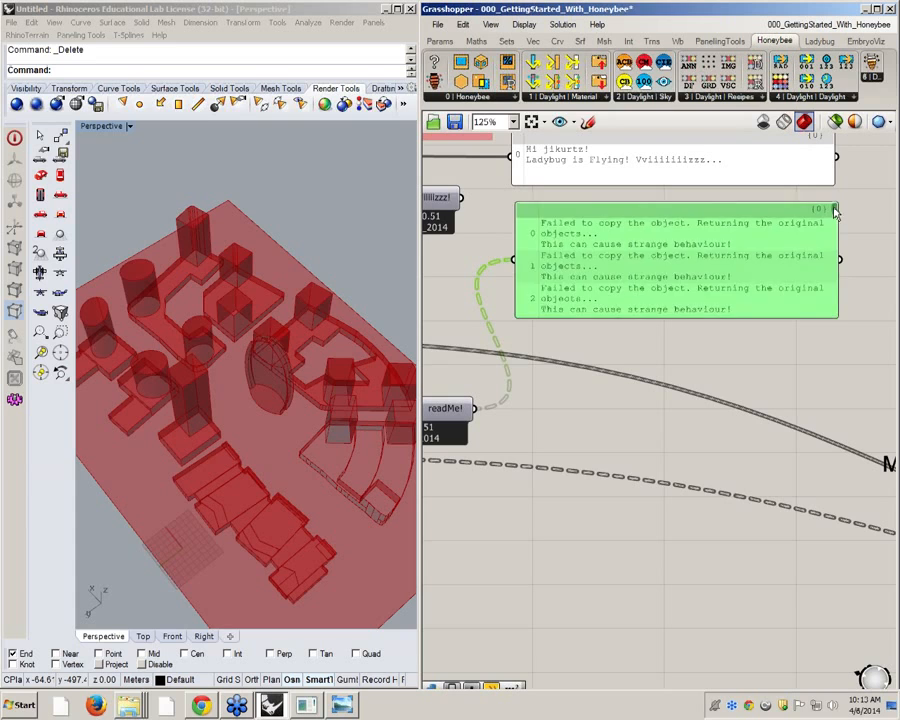
pyautogui.moveTo(831, 222); pyautogui.dragTo(828, 229)
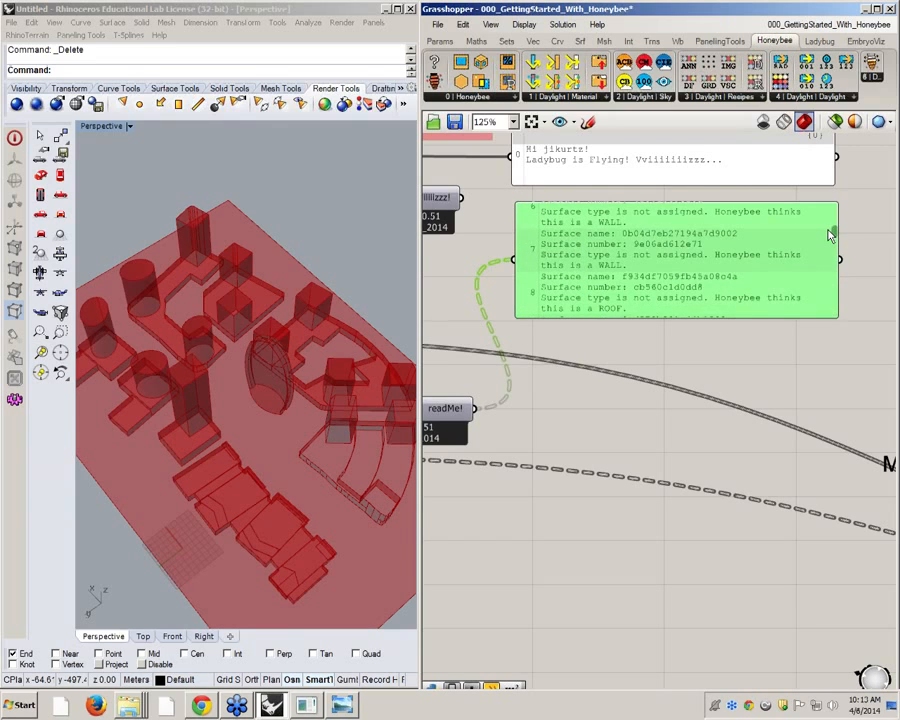
pyautogui.scroll(-7, 829, 230)
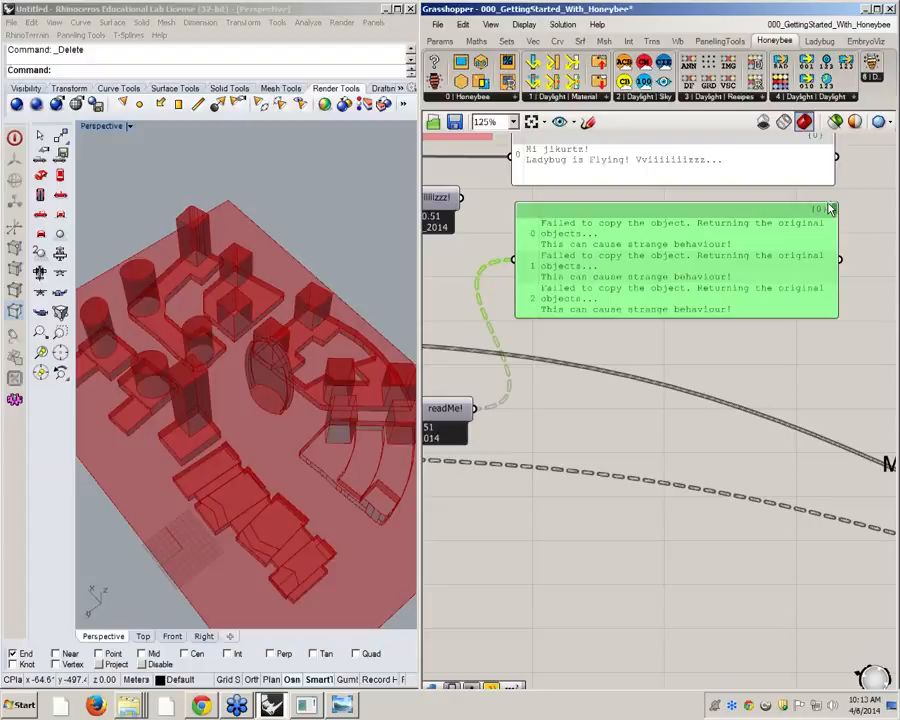
# Examine the data at the question-mark component's HBObjects input and the surface names, numbers and types in the readMe! panel
pyautogui.moveTo(643, 315); pyautogui.dragTo(856, 266, button='right')
pyautogui.scroll(-1, 775, 299)
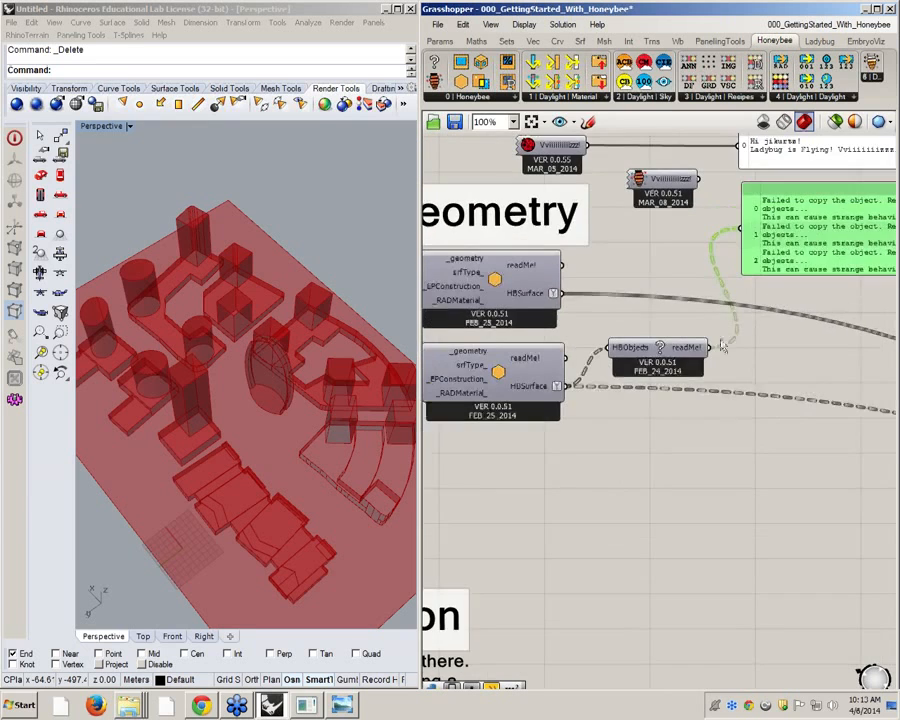
pyautogui.scroll(1, 512, 398)
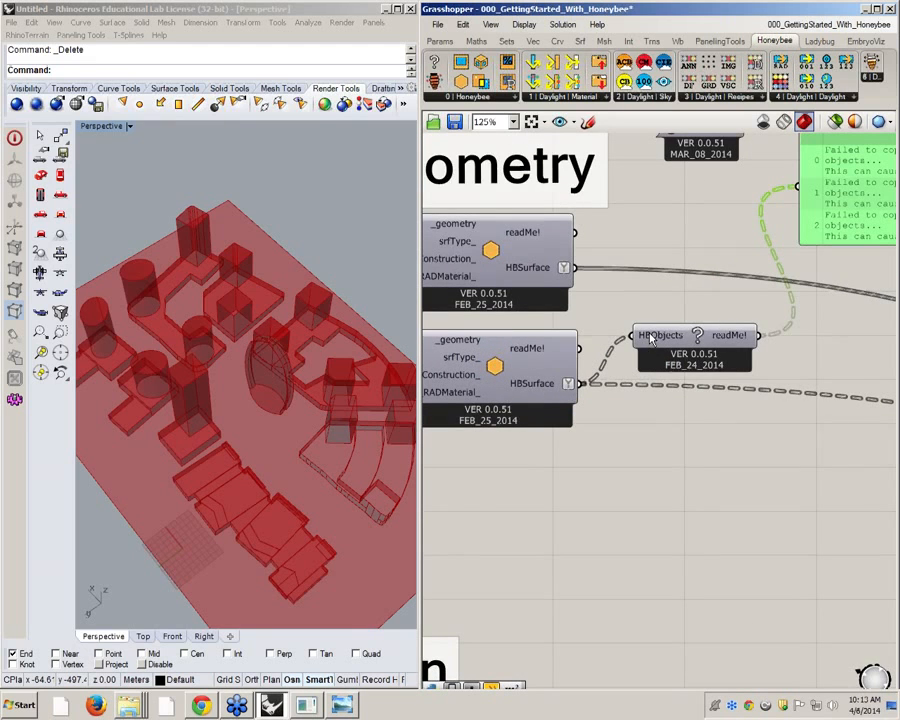
pyautogui.moveTo(650, 338)
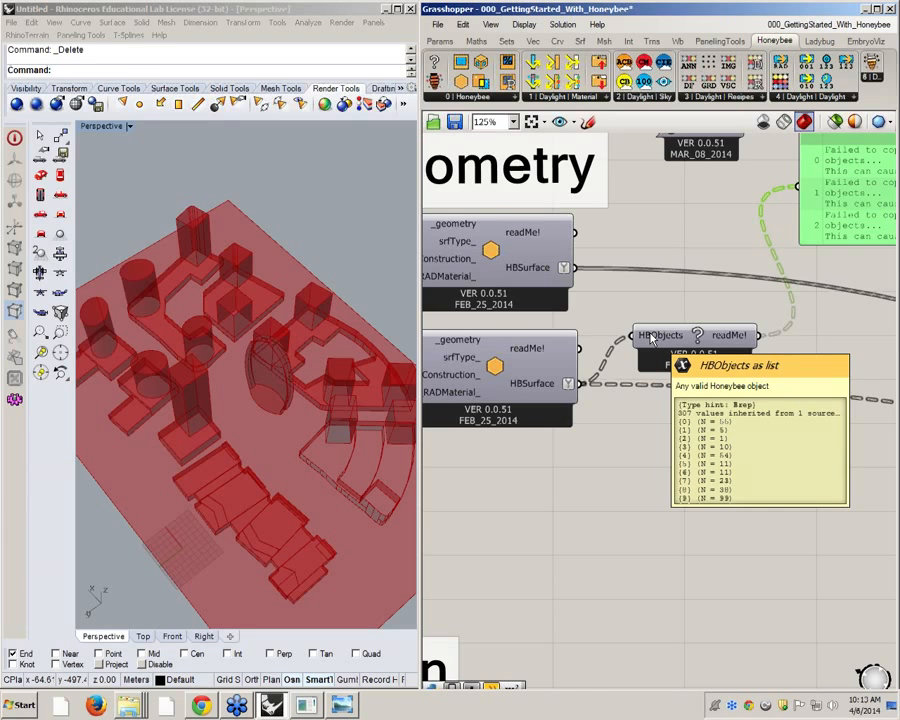
pyautogui.moveTo(791, 321); pyautogui.dragTo(591, 340, button='right')
pyautogui.scroll(-1, 592, 339)
pyautogui.moveTo(722, 315); pyautogui.dragTo(690, 325, button='right')
pyautogui.scroll(1, 735, 240)
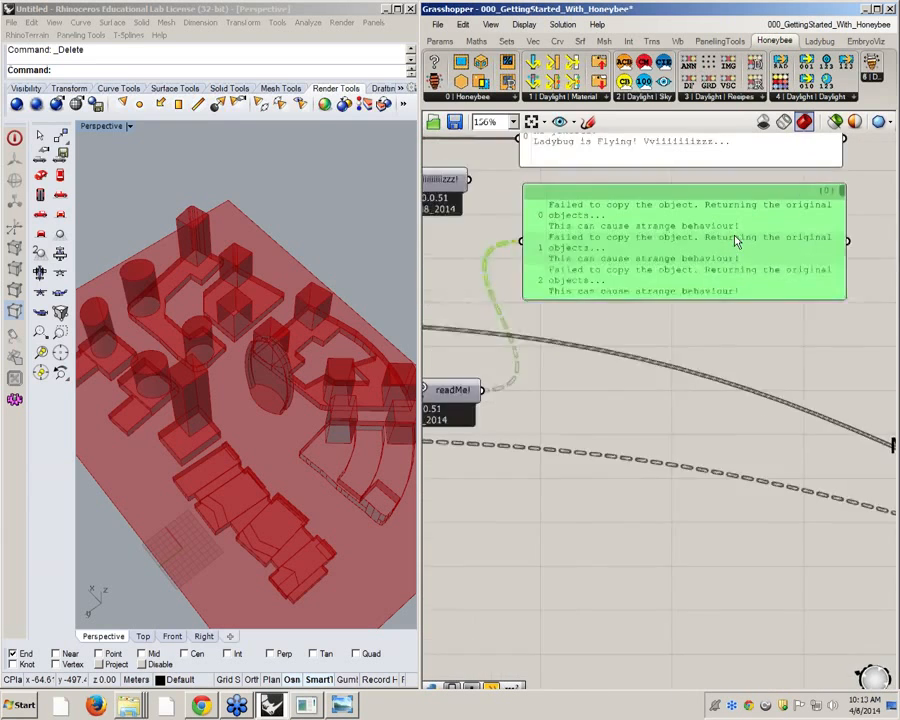
pyautogui.scroll(1, 735, 240)
pyautogui.moveTo(867, 182); pyautogui.dragTo(866, 204)
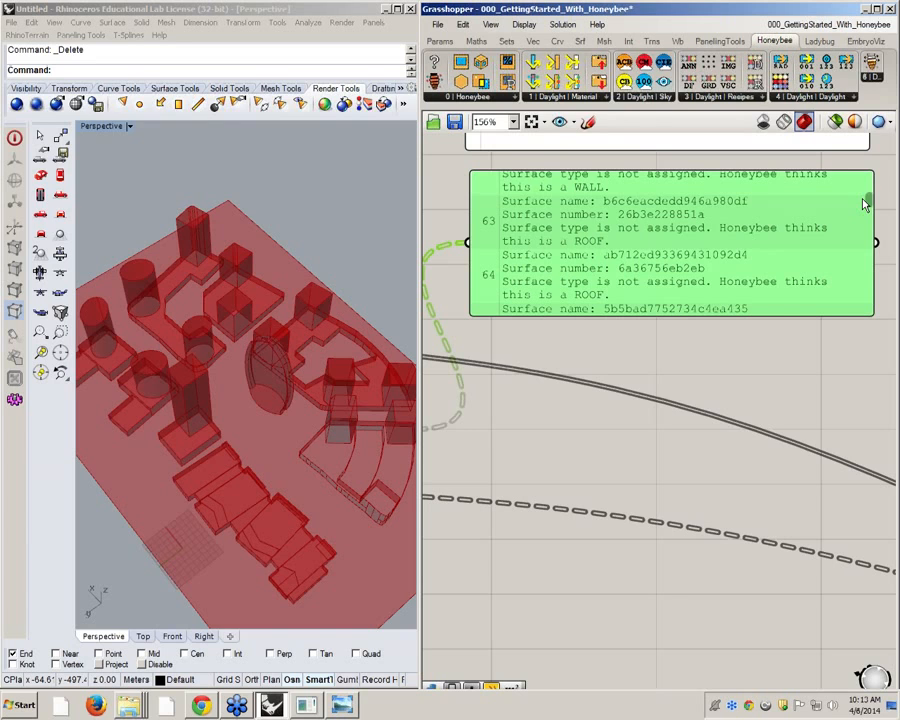
pyautogui.moveTo(863, 199); pyautogui.dragTo(863, 124)
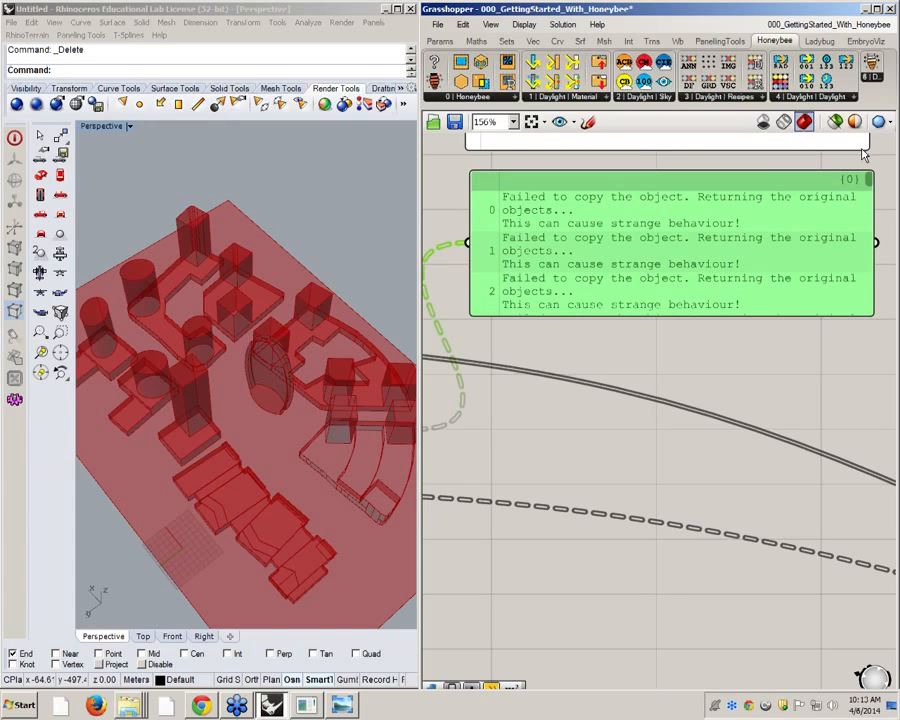
pyautogui.moveTo(867, 180); pyautogui.dragTo(847, 253)
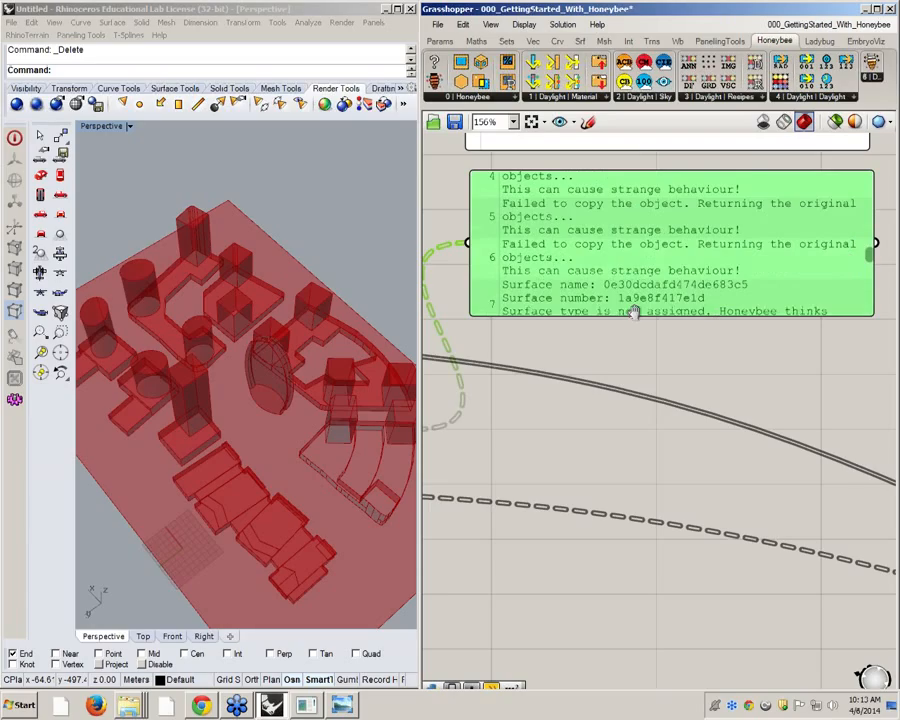
# Delete the question-mark component that reads the context surface's HBSurface data
pyautogui.scroll(-1, 622, 306)
pyautogui.moveTo(620, 304); pyautogui.dragTo(750, 275, button='right')
pyautogui.scroll(-3, 752, 282)
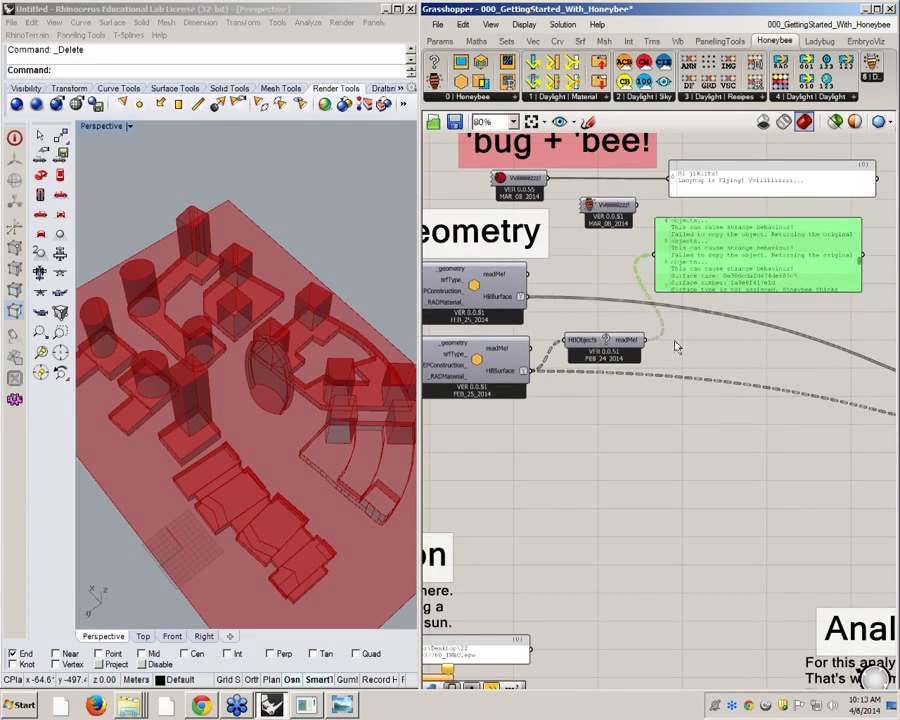
pyautogui.click(633, 342)
pyautogui.press('Delete')
# Trace the analysis component's _analysisRecipe input back to the image-based recipe and examine the recipe's sky, view, image size and backup inputs
pyautogui.scroll(-3, 530, 232)
pyautogui.moveTo(769, 340); pyautogui.dragTo(673, 328, button='right')
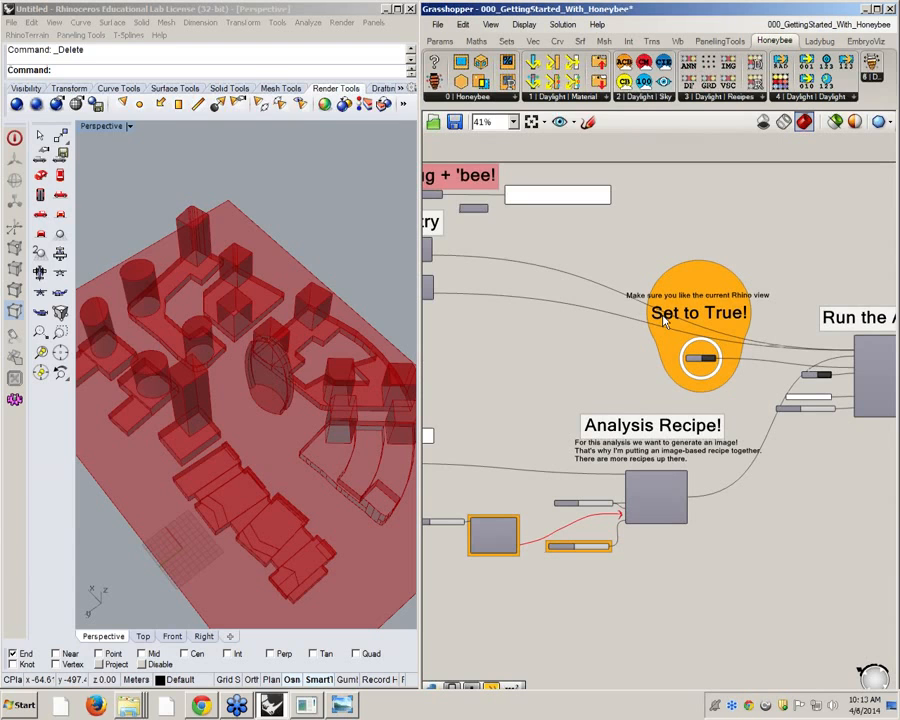
pyautogui.moveTo(769, 338); pyautogui.dragTo(669, 321, button='right')
pyautogui.scroll(5, 785, 341)
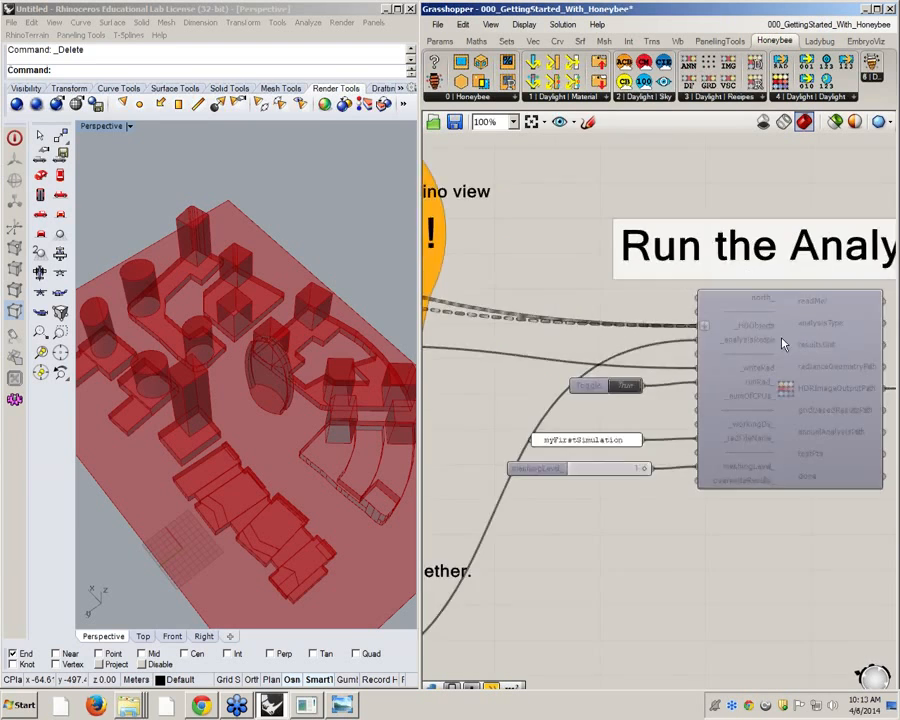
pyautogui.scroll(-3, 768, 326)
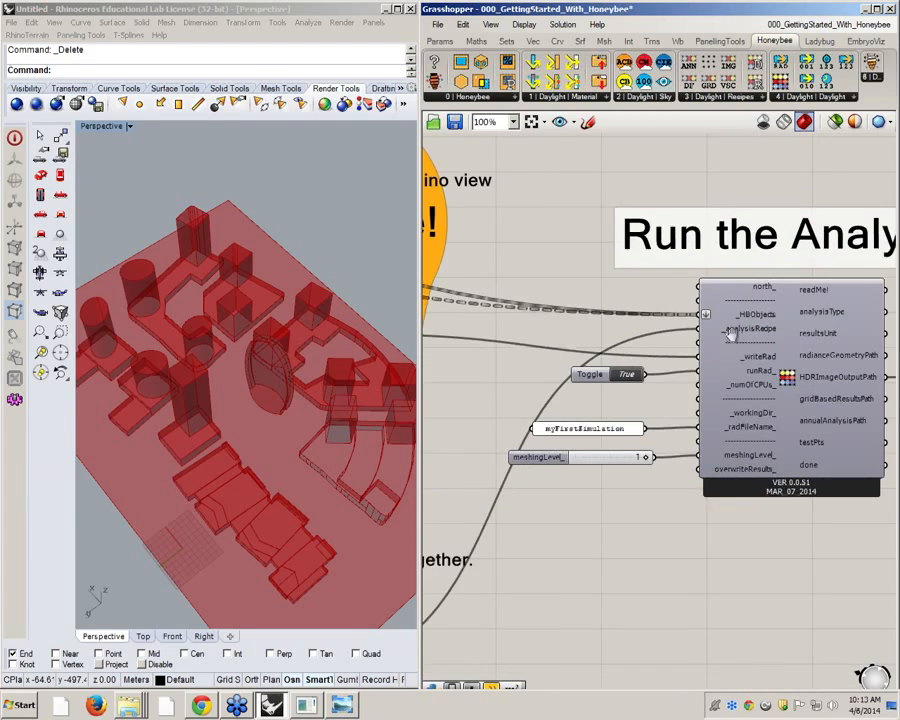
pyautogui.scroll(-3, 612, 382)
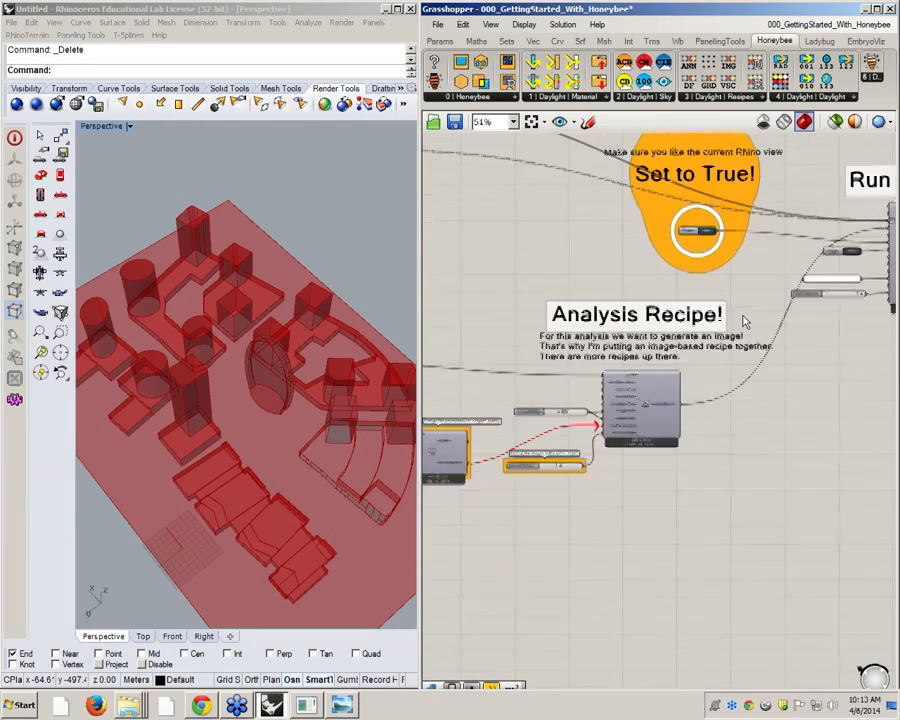
pyautogui.moveTo(338, 391); pyautogui.dragTo(518, 379, button='right')
pyautogui.scroll(5, 516, 379)
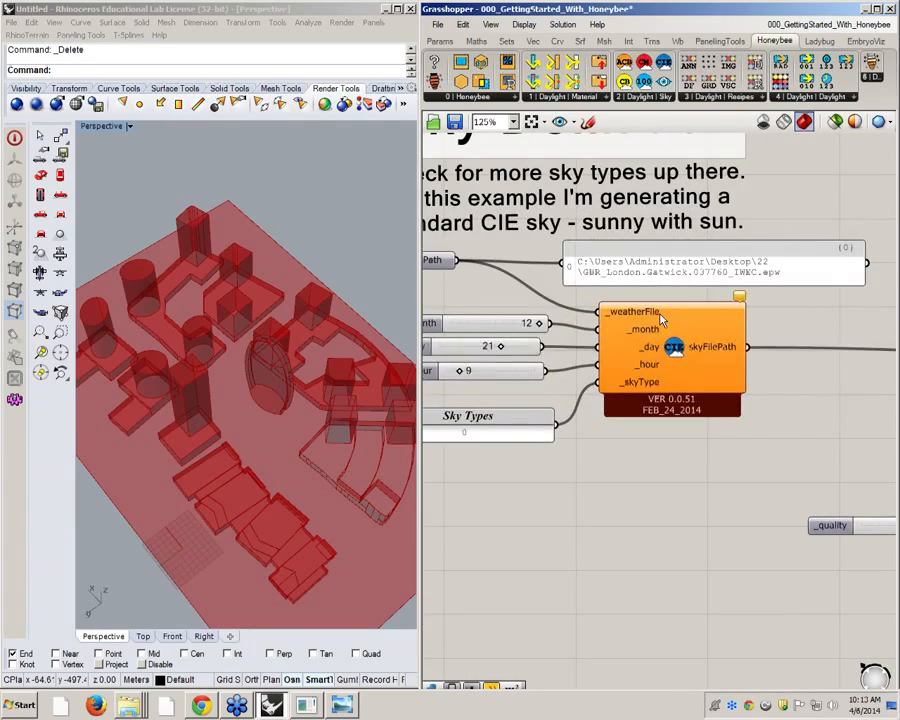
pyautogui.scroll(-4, 690, 340)
pyautogui.moveTo(736, 372); pyautogui.dragTo(632, 372, button='right')
pyautogui.scroll(4, 632, 372)
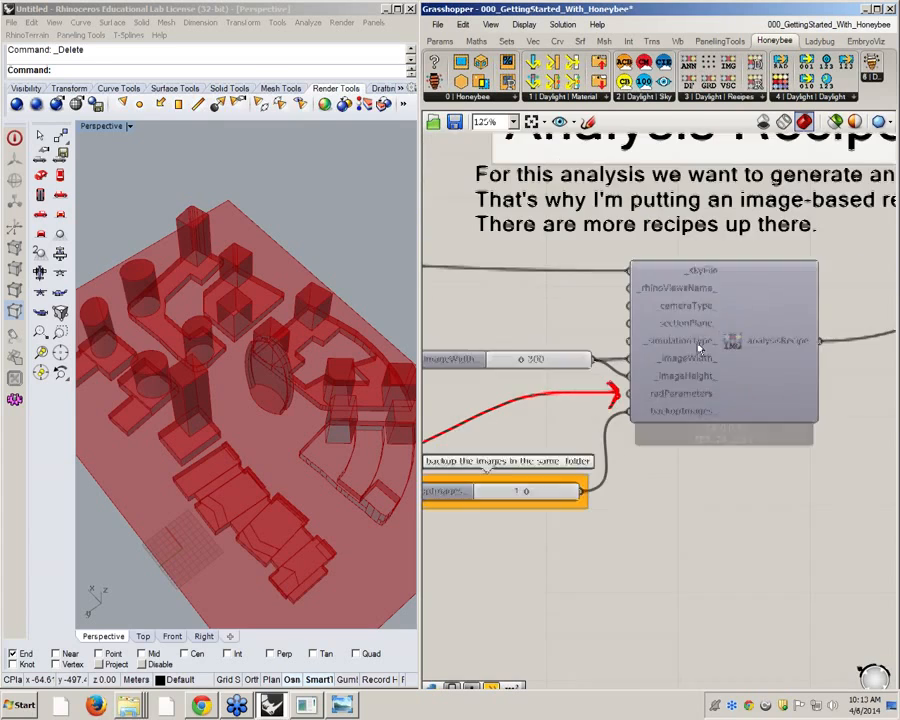
pyautogui.moveTo(718, 340); pyautogui.dragTo(698, 341, button='right')
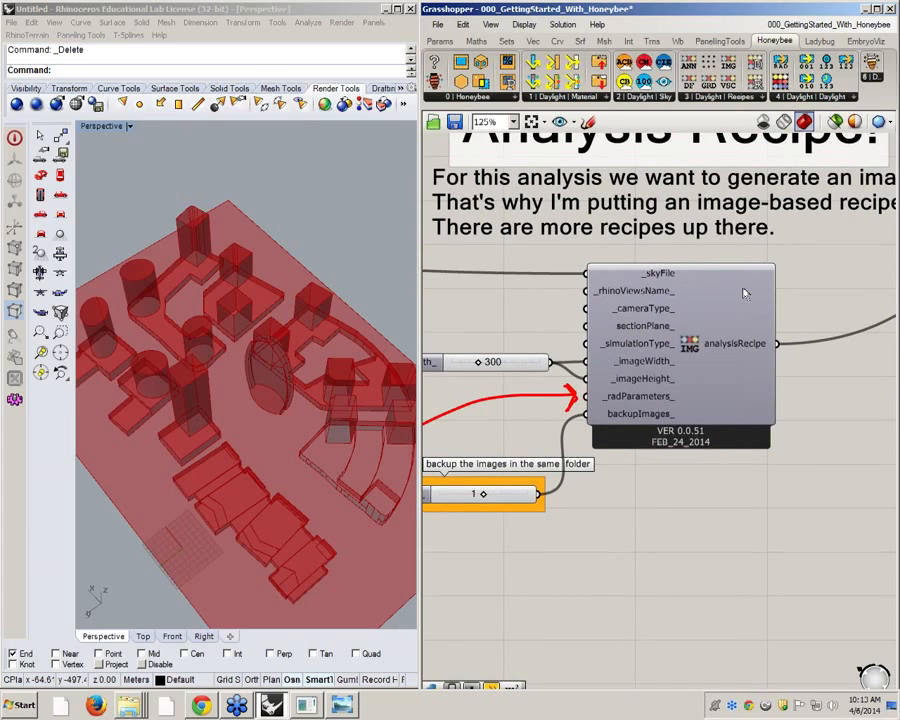
pyautogui.scroll(-2, 753, 312)
pyautogui.scroll(1, 687, 318)
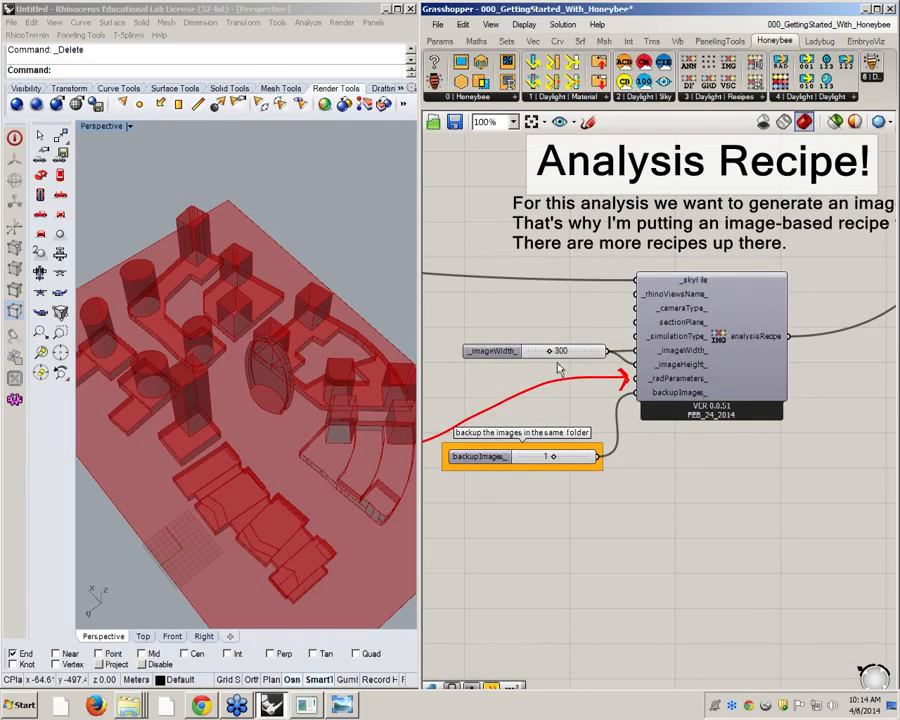
pyautogui.moveTo(553, 372); pyautogui.dragTo(700, 368, button='right')
# Examine the CIE sky component's skyFilePath output, its weather file, date, hour and sky type inputs, and the Path parameter's options
pyautogui.scroll(-4, 701, 368)
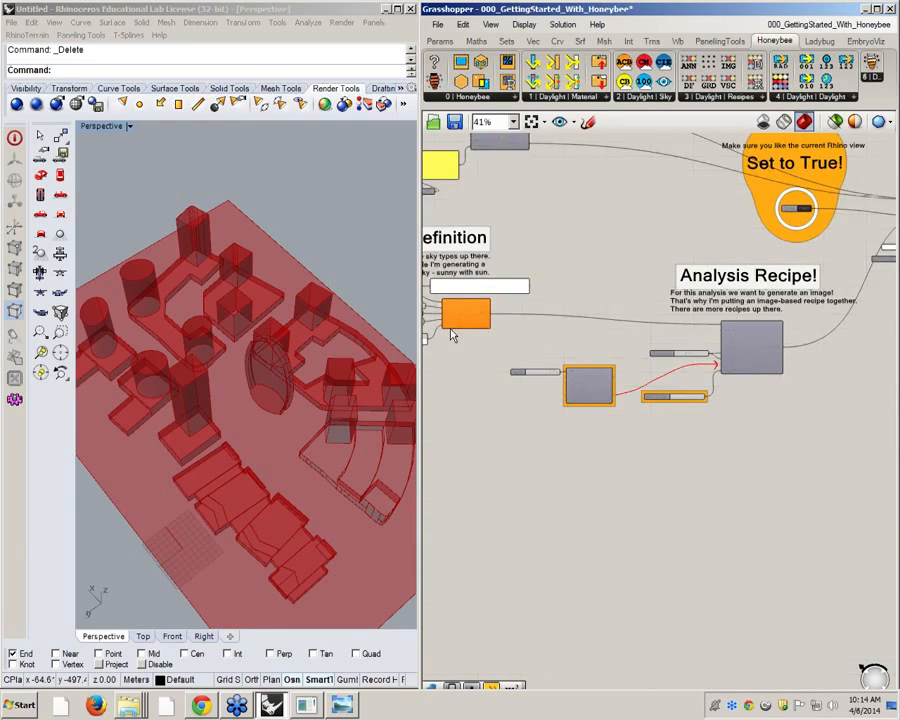
pyautogui.moveTo(454, 330); pyautogui.dragTo(636, 350, button='right')
pyautogui.scroll(5, 636, 350)
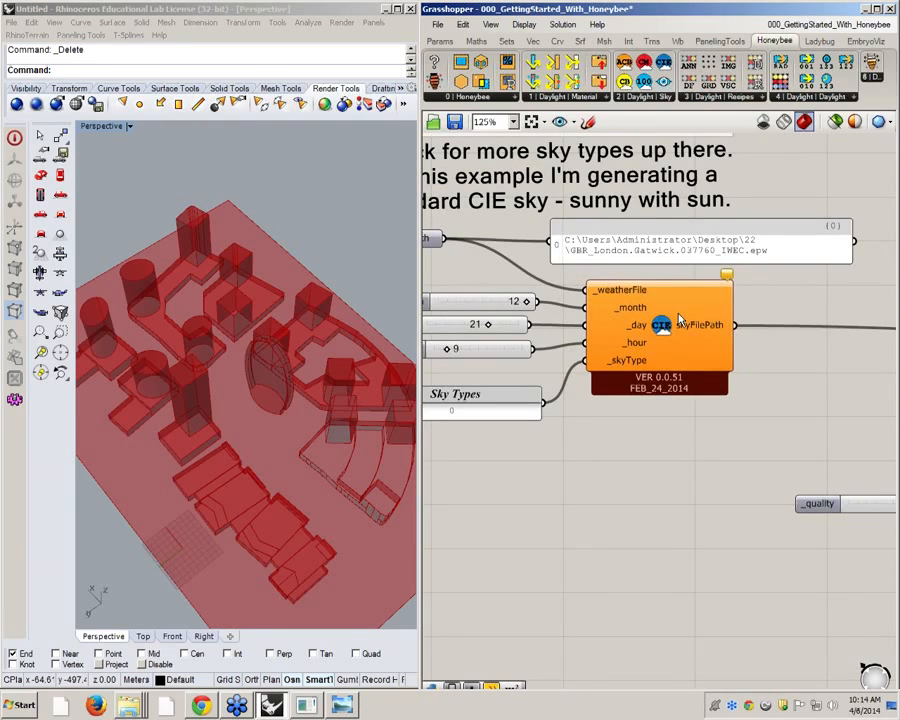
pyautogui.moveTo(697, 316); pyautogui.dragTo(711, 320, button='right')
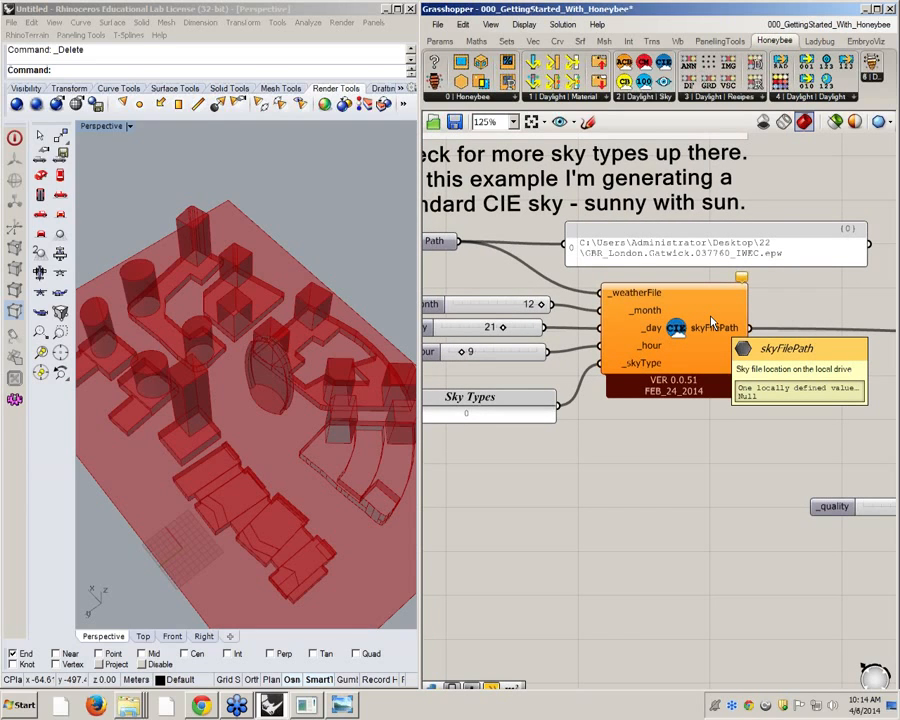
pyautogui.moveTo(711, 320); pyautogui.dragTo(757, 313, button='right')
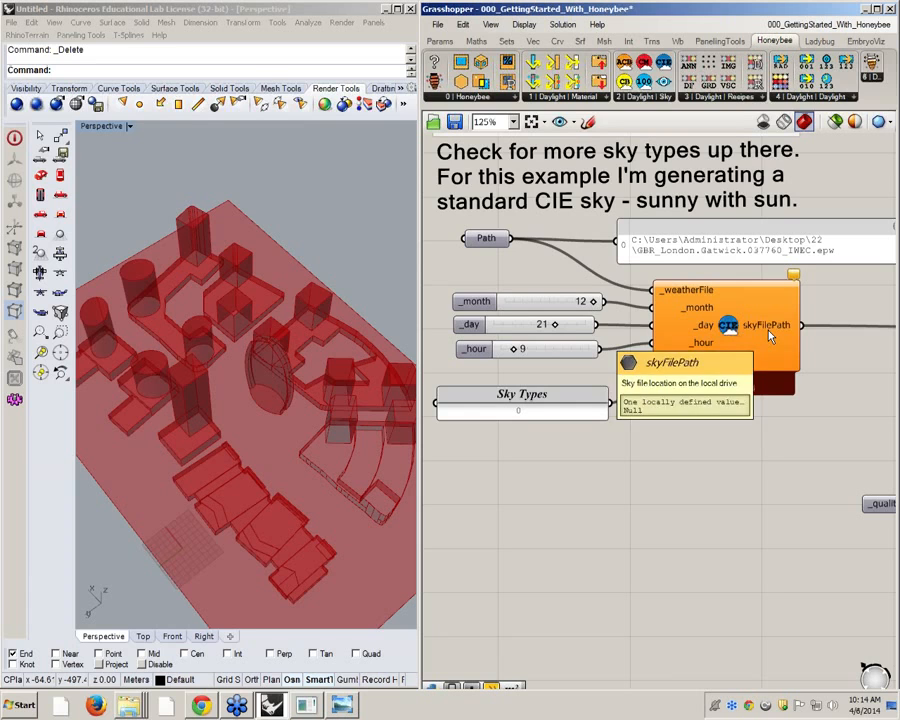
pyautogui.scroll(-1, 467, 296)
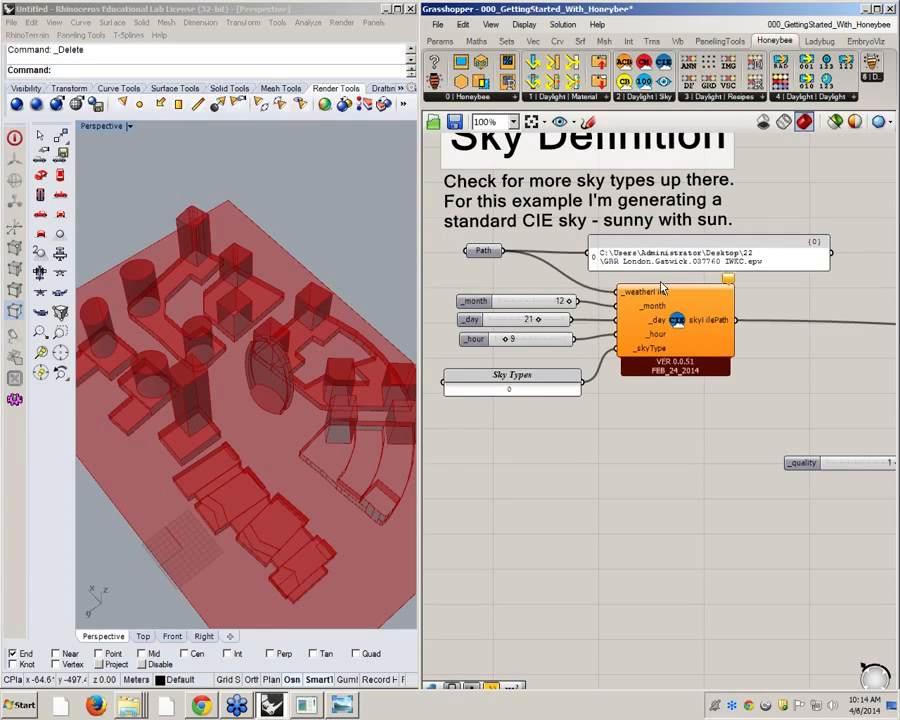
pyautogui.click(478, 256)
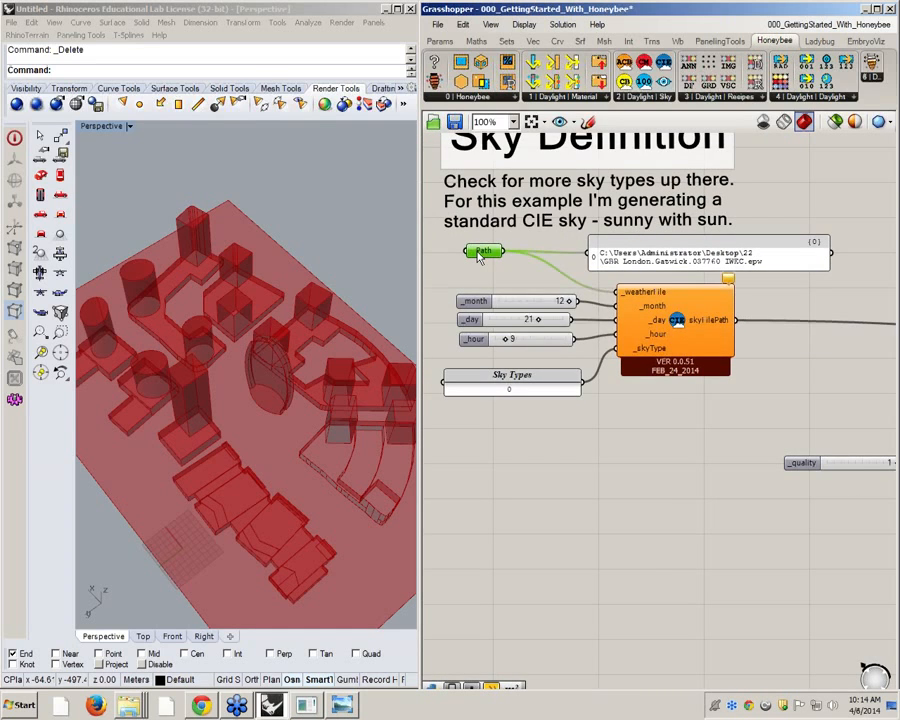
pyautogui.rightClick(478, 258)
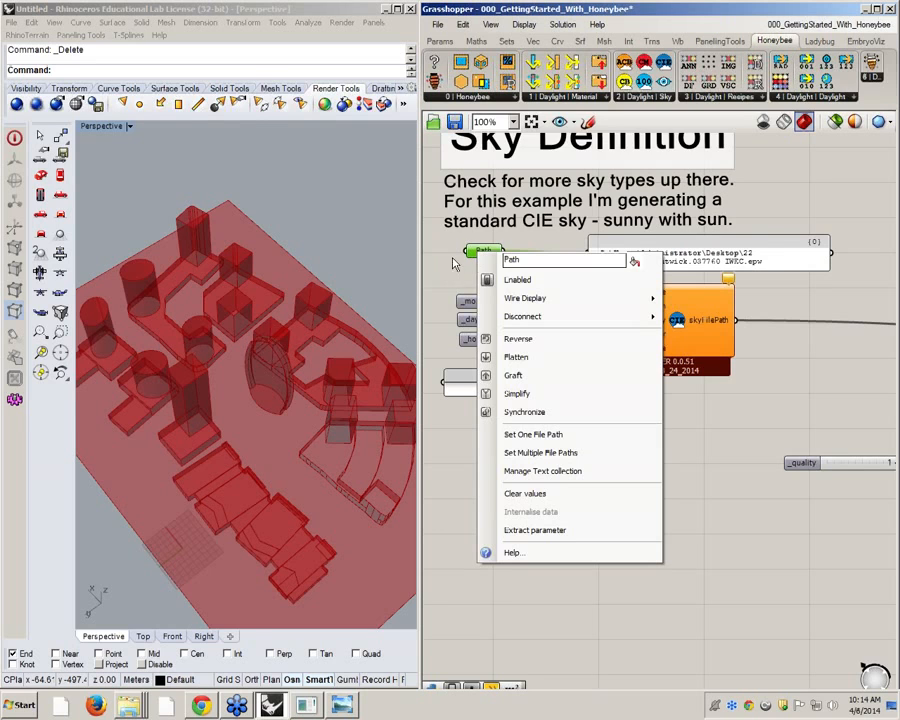
pyautogui.click(453, 263)
pyautogui.scroll(1, 470, 262)
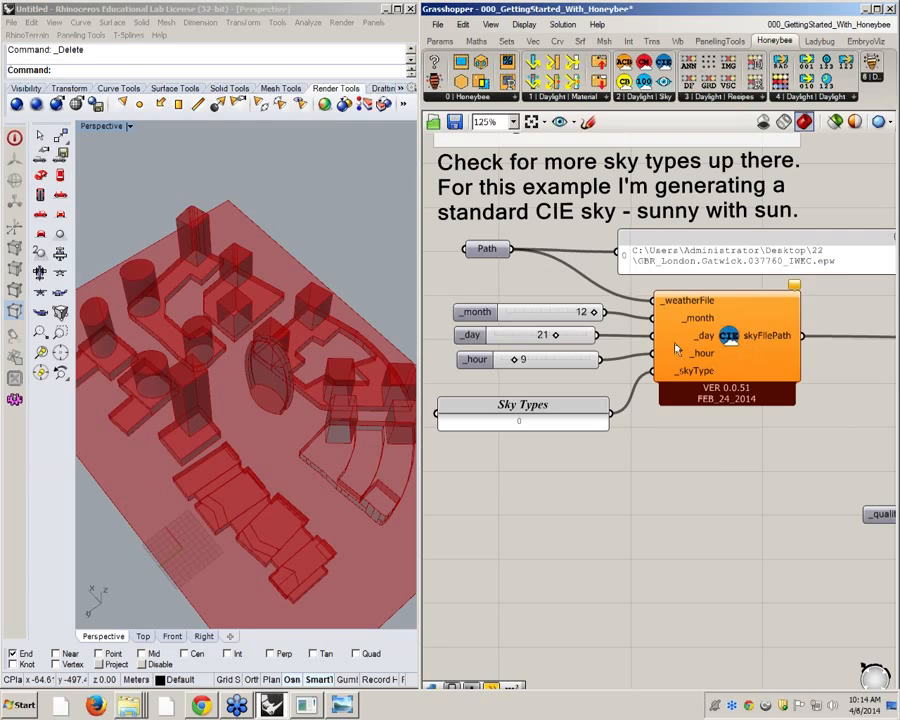
# Start setting one file path for the Path parameter and browse to the folder c:\EnergyPlusV6-0-0\WeatherData
pyautogui.moveTo(501, 254)
pyautogui.moveTo(705, 322)
pyautogui.moveTo(706, 377)
pyautogui.rightClick(490, 254)
pyautogui.click(597, 440)
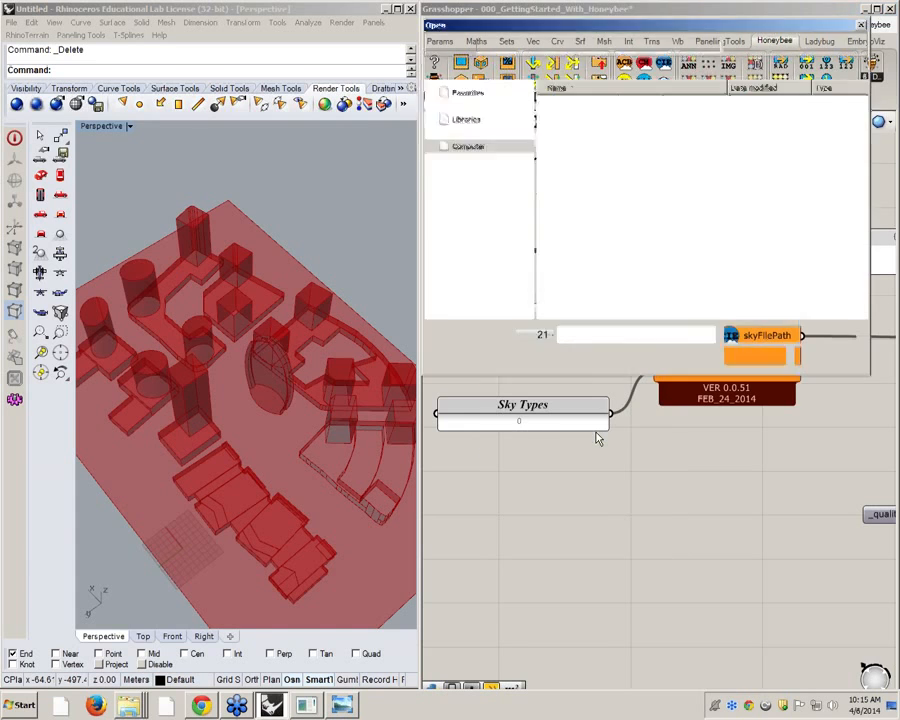
pyautogui.write('c:\\ener')
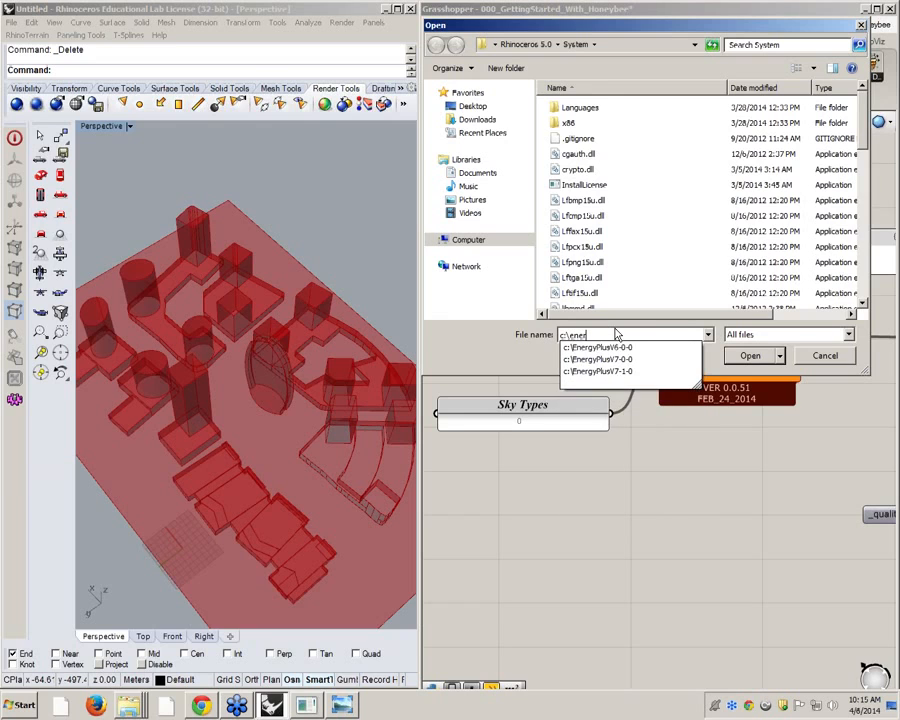
pyautogui.press('Down')
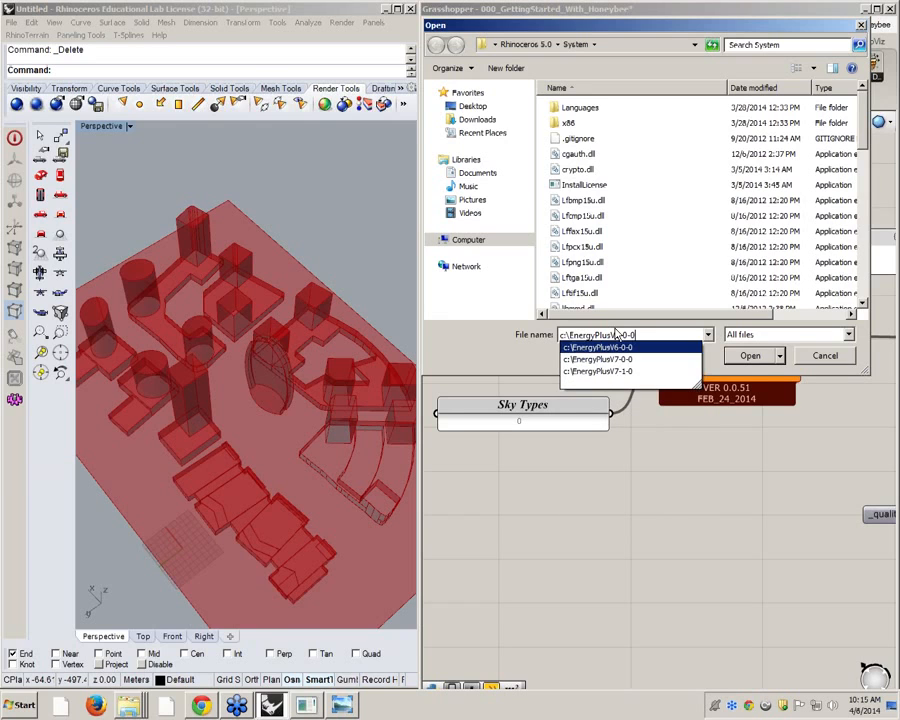
pyautogui.write('\\we')
pyautogui.press('Down')
pyautogui.press('Return')
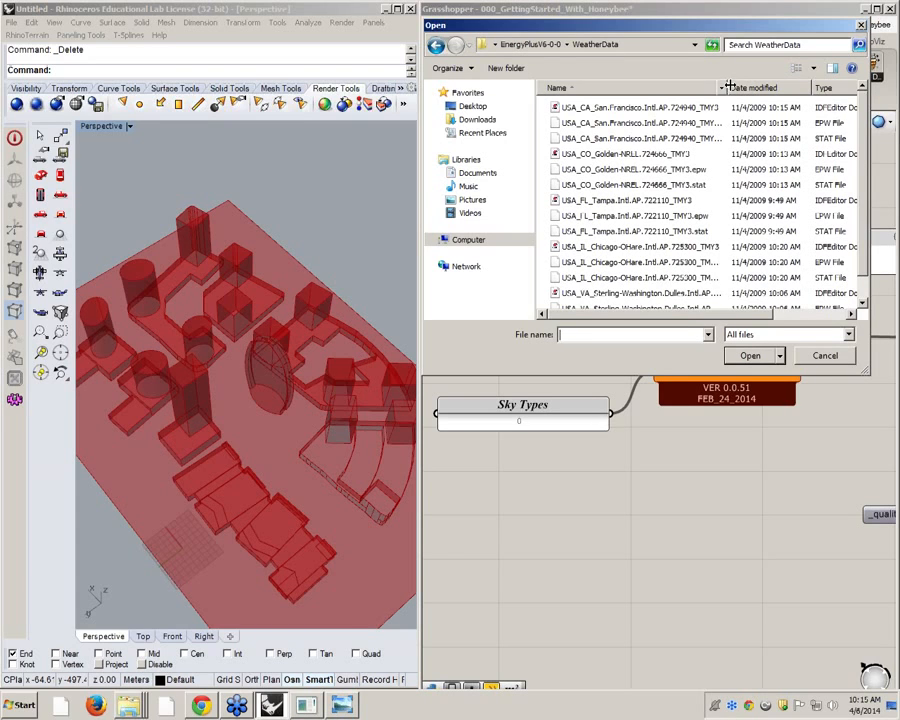
# Choose USA_CA_San.Francisco.Intl.AP.724940_TMY3.epw as the weather file for the sky definition
pyautogui.moveTo(725, 87); pyautogui.dragTo(763, 87)
pyautogui.click(677, 110)
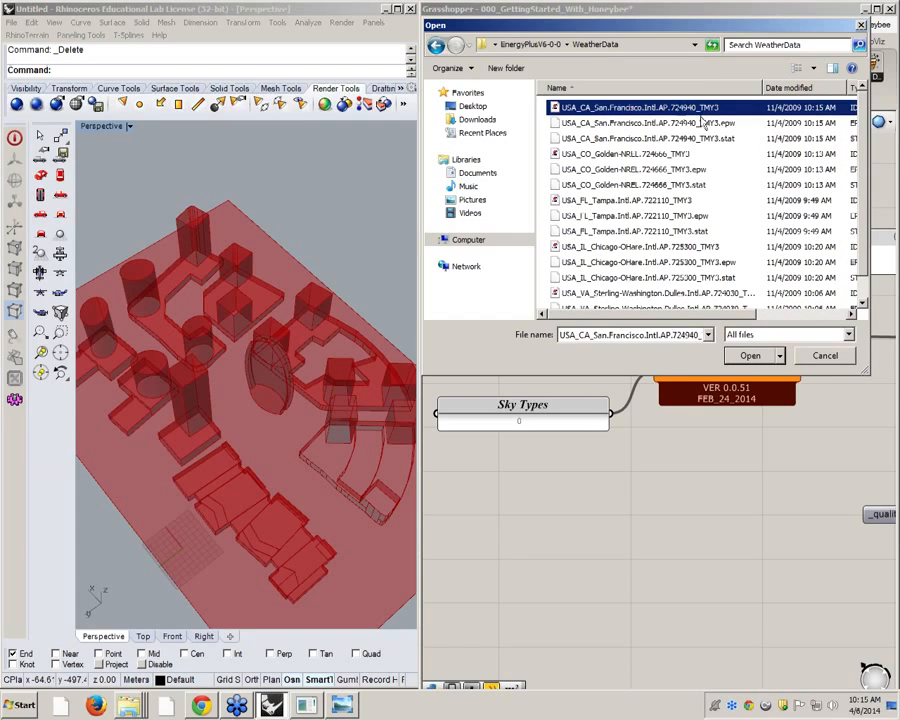
pyautogui.click(722, 123)
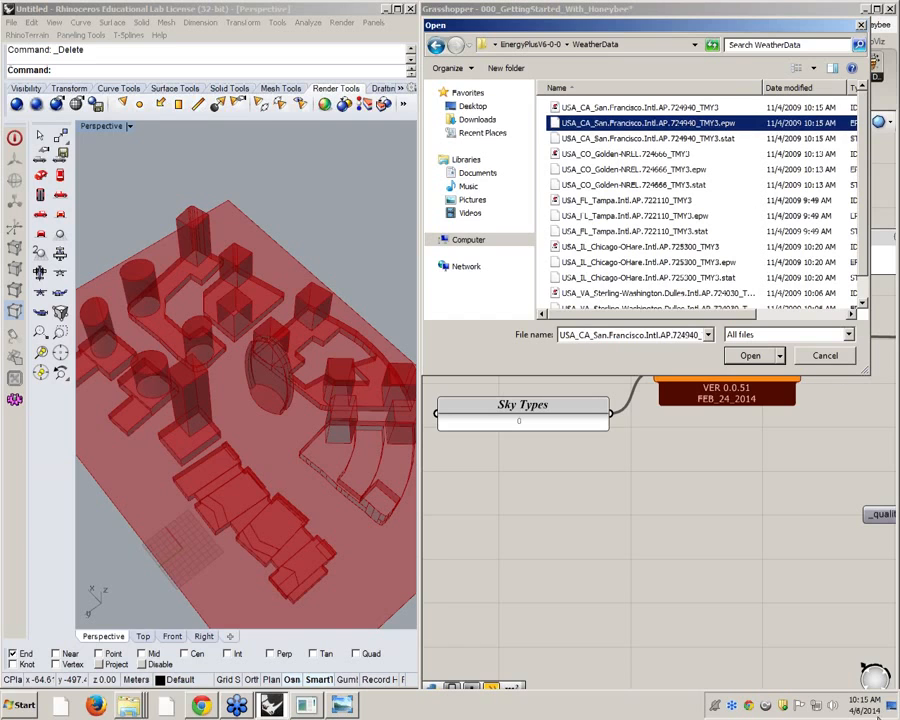
pyautogui.click(748, 355)
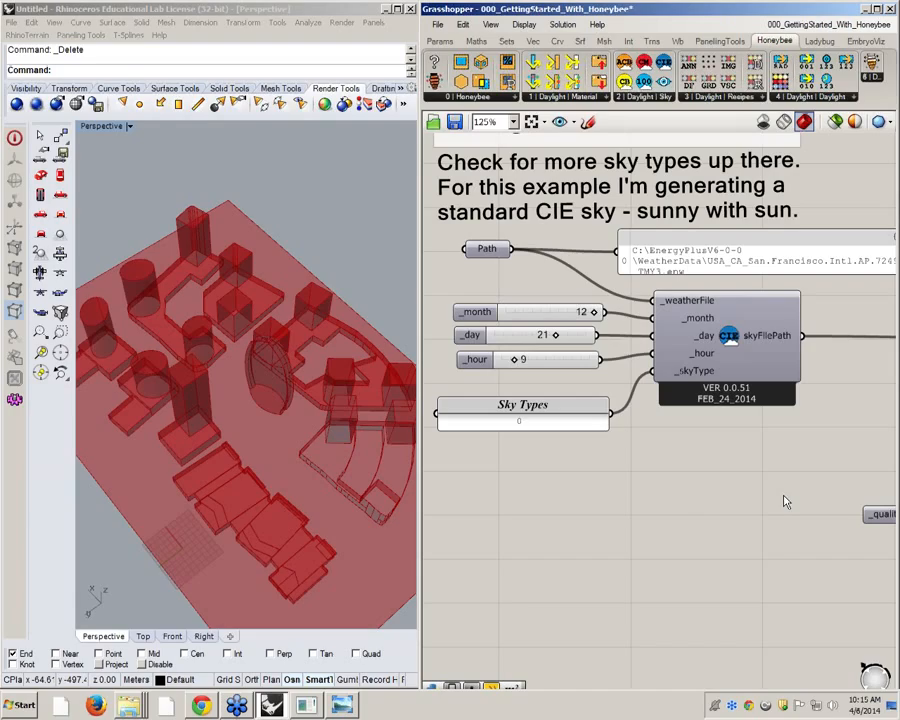
# Review the sky's month, day and hour sliders, the image recipe inputs, and the geometry and recipe connections into the analysis component
pyautogui.moveTo(598, 341)
pyautogui.mouseDown(button='right')
pyautogui.moveTo(510, 329)
pyautogui.moveTo(611, 354)
pyautogui.mouseUp(button='right')
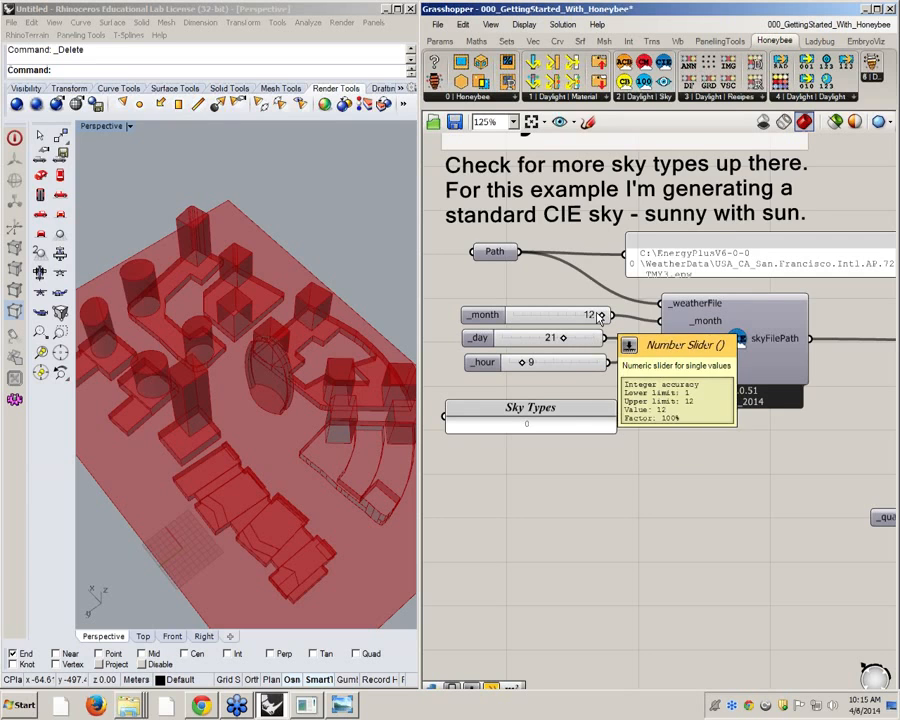
pyautogui.scroll(-5, 547, 364)
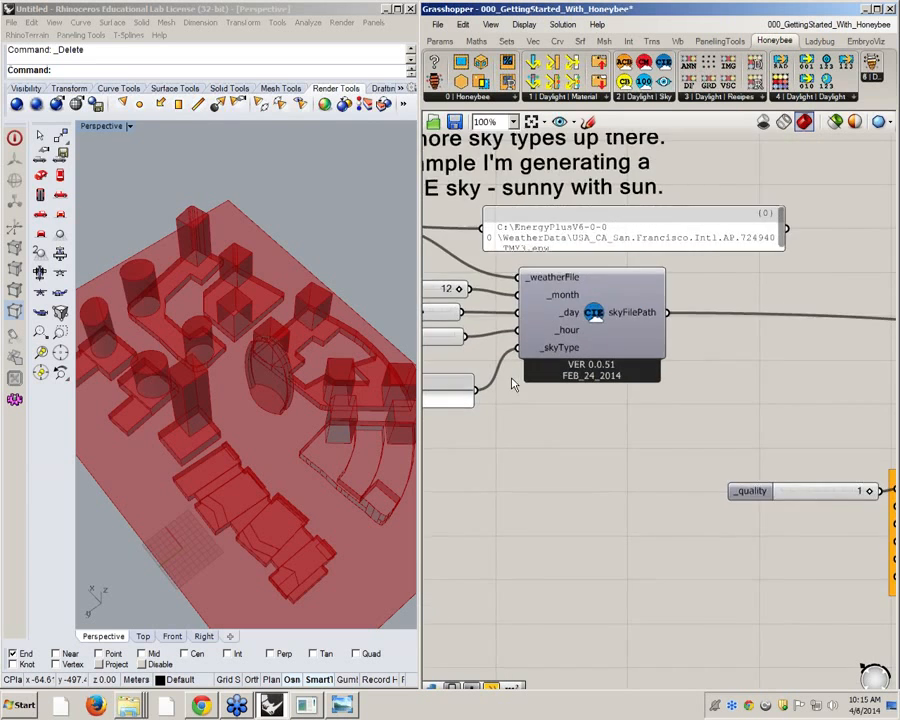
pyautogui.scroll(4, 712, 386)
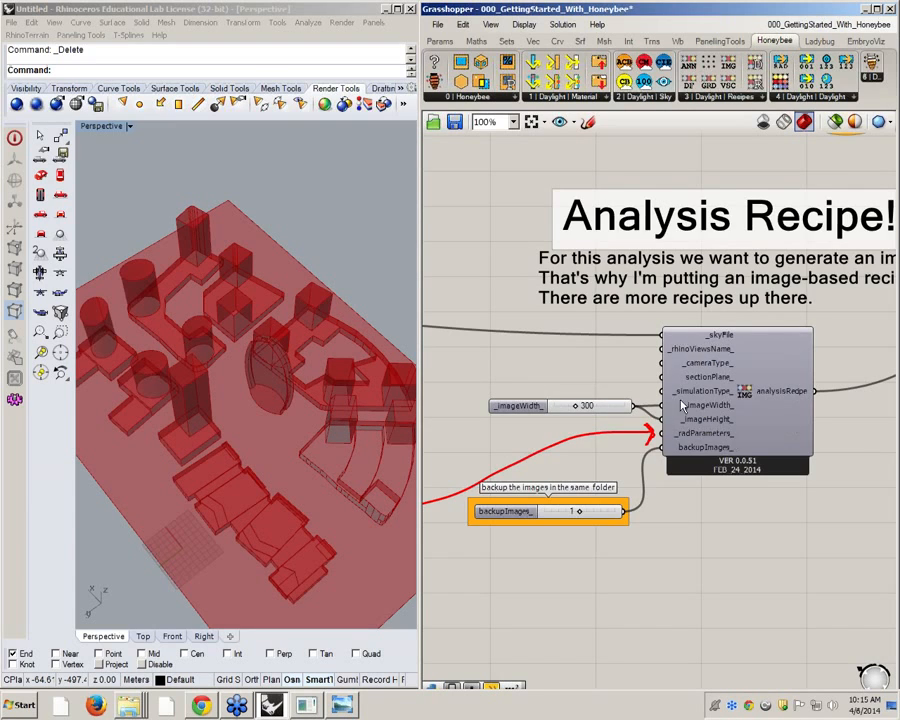
pyautogui.scroll(-5, 714, 430)
pyautogui.moveTo(760, 355); pyautogui.dragTo(637, 408, button='right')
pyautogui.scroll(2, 637, 363)
pyautogui.moveTo(637, 363); pyautogui.dragTo(844, 376, button='right')
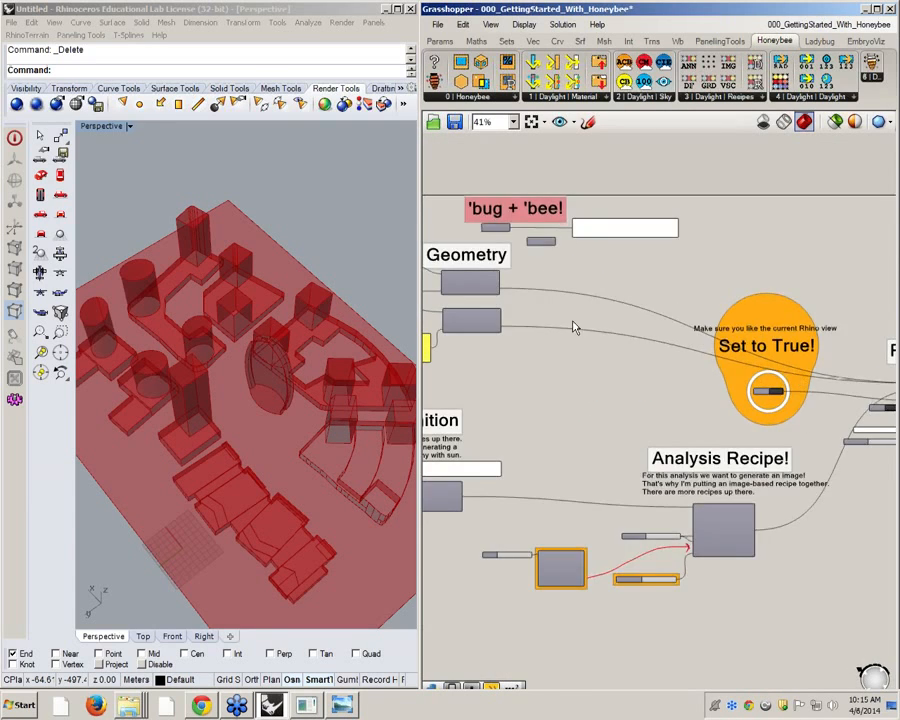
pyautogui.scroll(4, 499, 276)
pyautogui.scroll(-6, 660, 346)
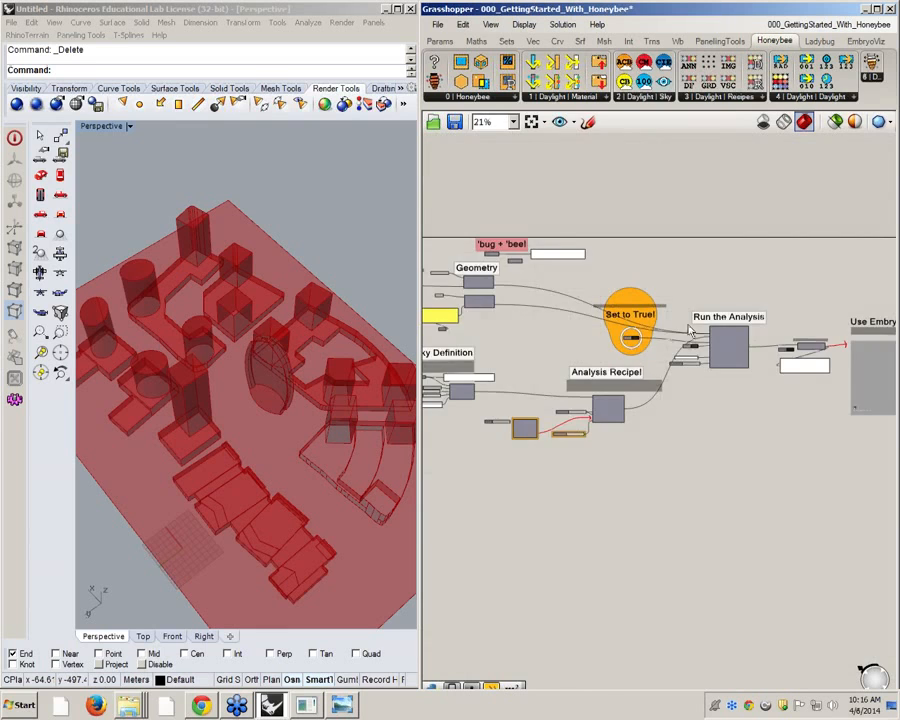
pyautogui.scroll(5, 724, 350)
pyautogui.scroll(1, 727, 345)
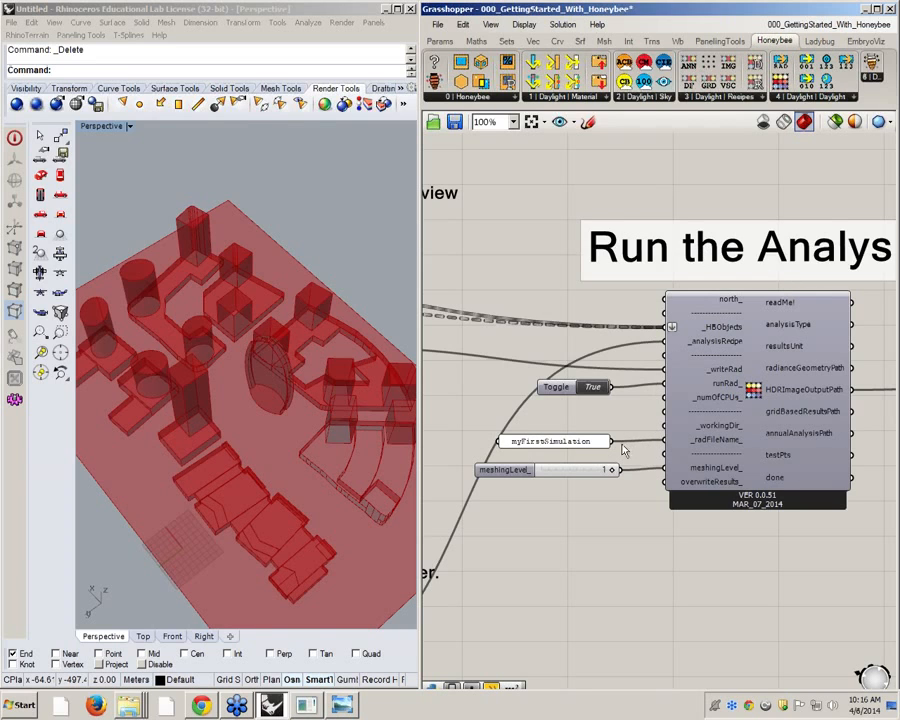
# Move the myFirstSimulation panel slightly up beside _radFileName_ and select the meshingLevel_ slider
pyautogui.moveTo(596, 445)
pyautogui.mouseDown()
pyautogui.moveTo(604, 427)
pyautogui.moveTo(605, 436)
pyautogui.mouseUp()
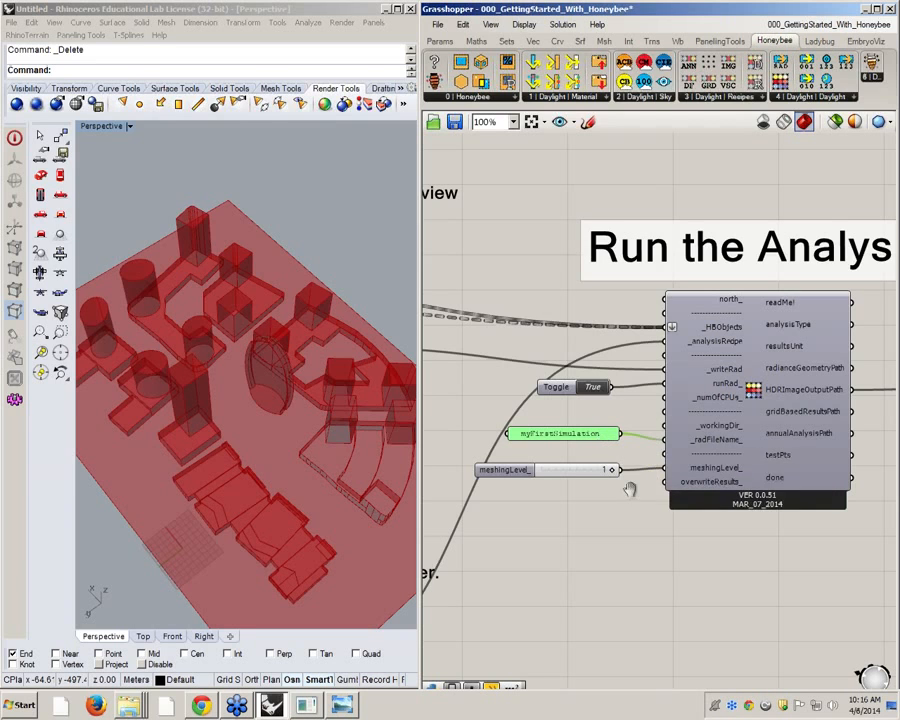
pyautogui.scroll(1, 623, 467)
pyautogui.moveTo(620, 465); pyautogui.dragTo(628, 462)
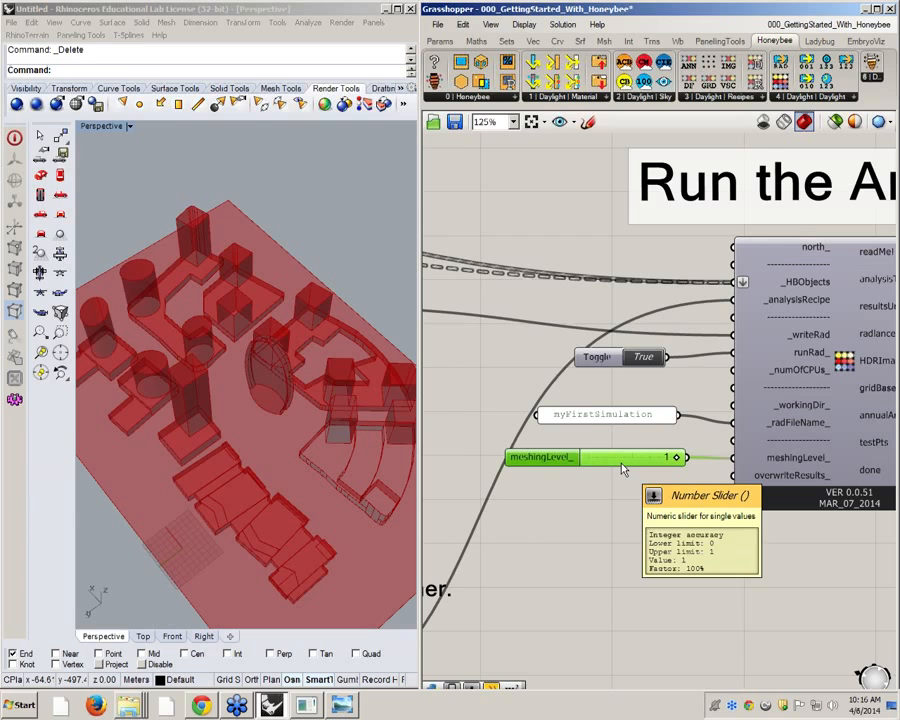
# Inspect the curved building and its context in the perspective view alongside the inputs and outputs of the Run the Analysis component
pyautogui.scroll(5, 321, 425)
pyautogui.moveTo(288, 328); pyautogui.dragTo(158, 410, button='right')
pyautogui.scroll(-5, 200, 368)
pyautogui.moveTo(621, 381); pyautogui.dragTo(653, 389, button='right')
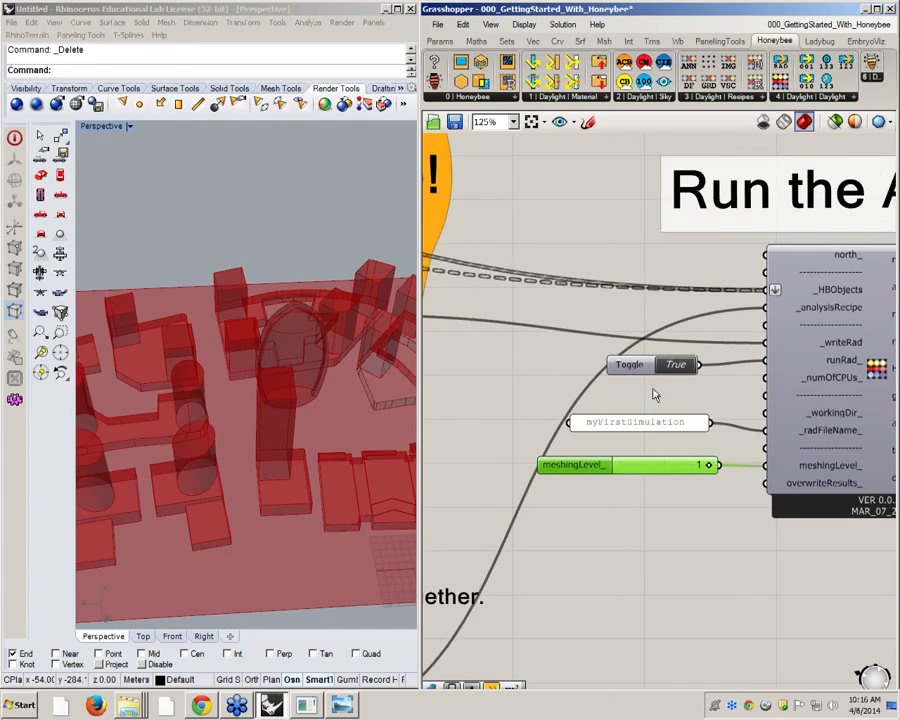
pyautogui.scroll(-4, 655, 394)
pyautogui.moveTo(579, 437); pyautogui.dragTo(640, 447, button='right')
pyautogui.moveTo(372, 424); pyautogui.dragTo(299, 416, button='right')
pyautogui.scroll(5, 300, 412)
pyautogui.moveTo(840, 388); pyautogui.dragTo(771, 390, button='right')
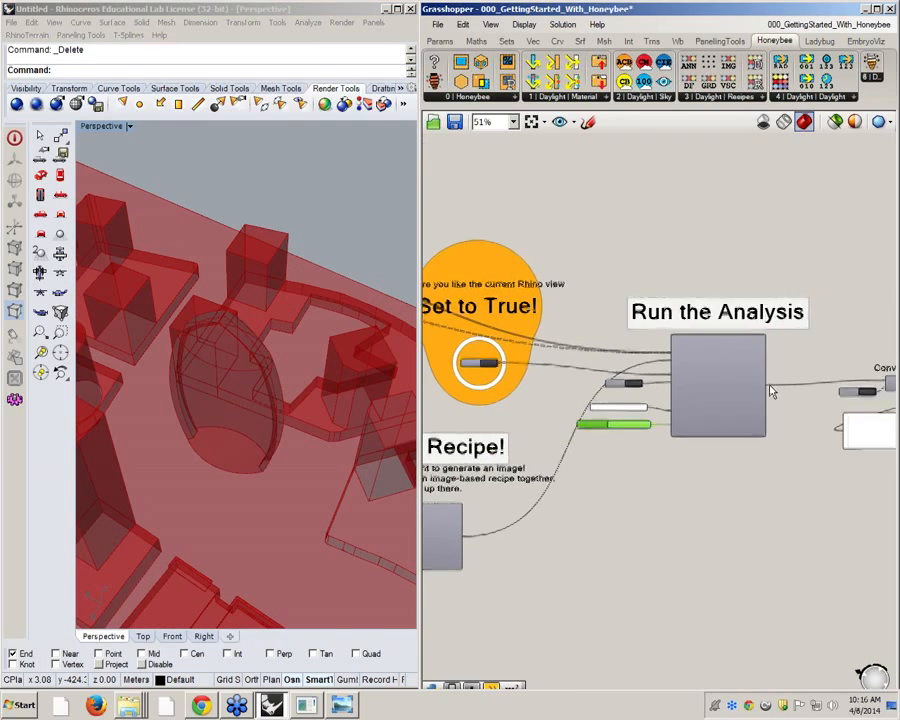
pyautogui.scroll(4, 771, 390)
pyautogui.moveTo(347, 424); pyautogui.dragTo(329, 436, button='right')
pyautogui.scroll(-5, 354, 430)
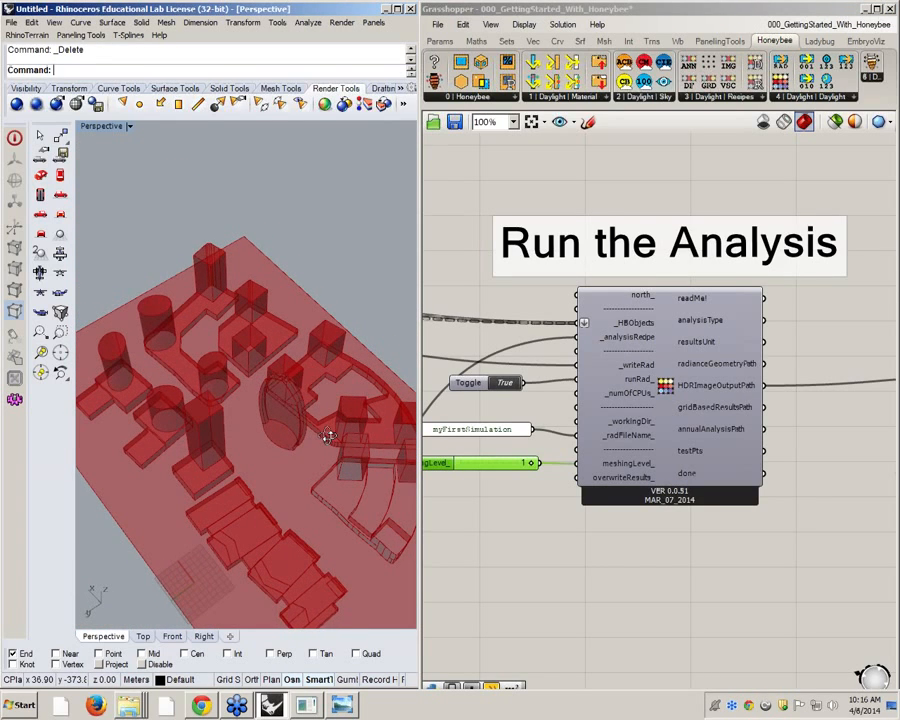
# Examine the runRad_ toggle, the simulation inputs and the _writeRad toggle feeding the Run the Analysis component
pyautogui.scroll(5, 300, 410)
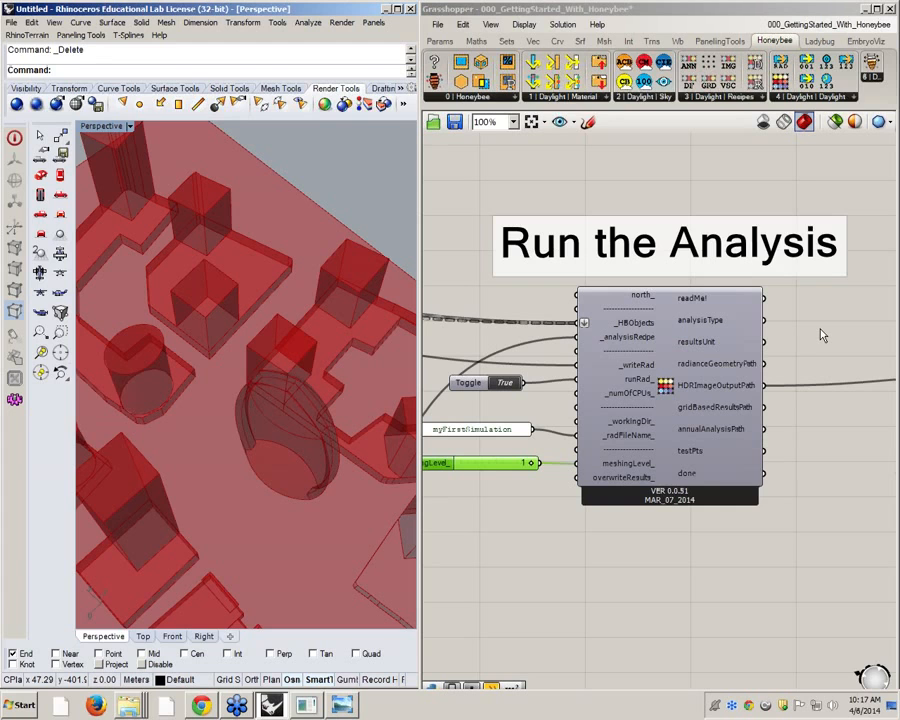
pyautogui.moveTo(636, 417); pyautogui.dragTo(760, 407, button='right')
pyautogui.scroll(-2, 738, 400)
pyautogui.scroll(1, 612, 400)
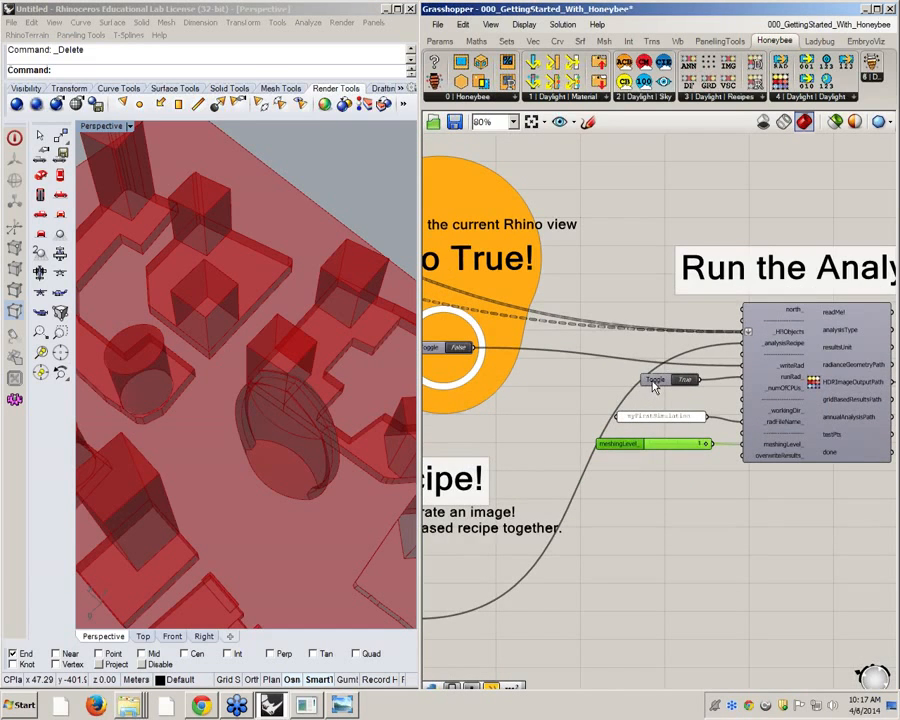
pyautogui.moveTo(646, 384); pyautogui.dragTo(658, 382)
pyautogui.scroll(1, 786, 386)
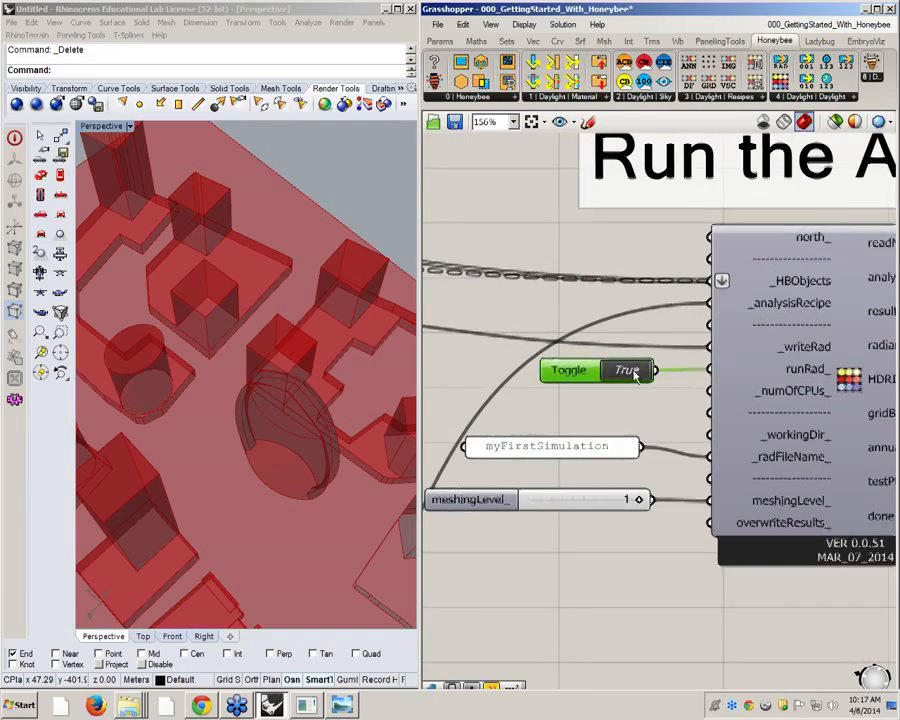
pyautogui.scroll(-3, 627, 373)
pyautogui.scroll(2, 449, 365)
pyautogui.scroll(3, 449, 365)
pyautogui.scroll(-2, 510, 350)
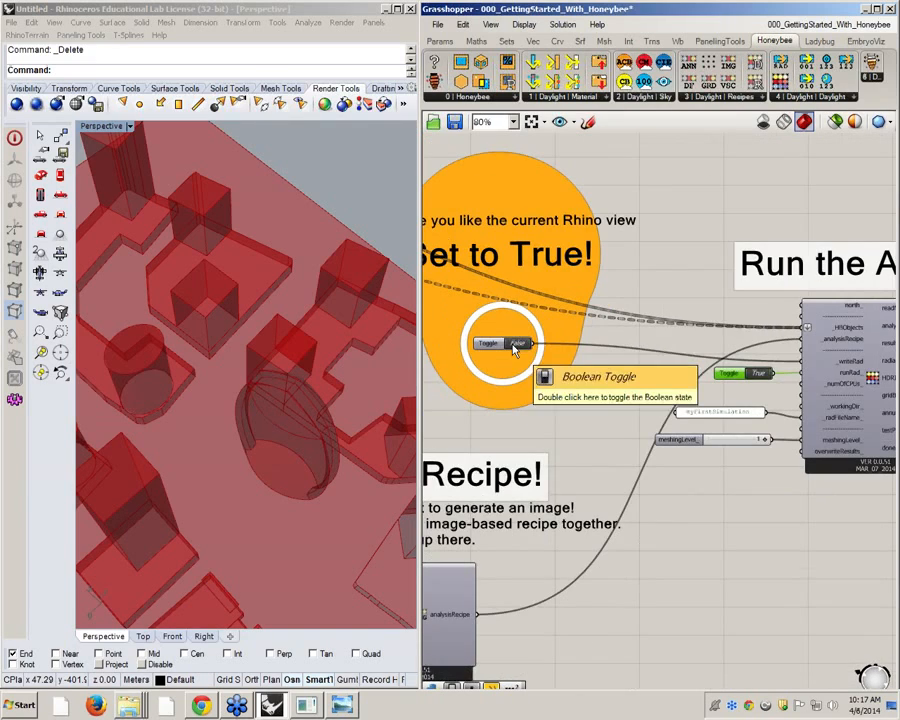
pyautogui.scroll(-6, 327, 520)
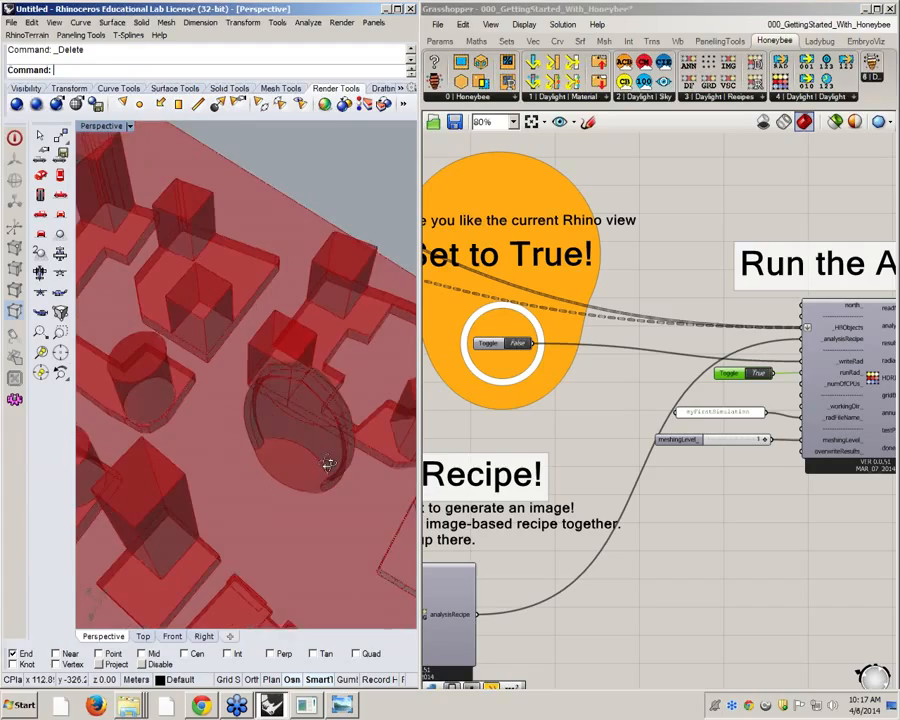
# Frame the perspective view on the curved building and its surrounding context, and set the _writeRad toggle to True
pyautogui.scroll(1, 314, 490)
pyautogui.scroll(6, 316, 489)
pyautogui.moveTo(316, 490)
pyautogui.mouseDown(button='right')
pyautogui.moveTo(300, 504)
pyautogui.moveTo(326, 503)
pyautogui.mouseUp(button='right')
pyautogui.scroll(1, 327, 502)
pyautogui.click(593, 421)
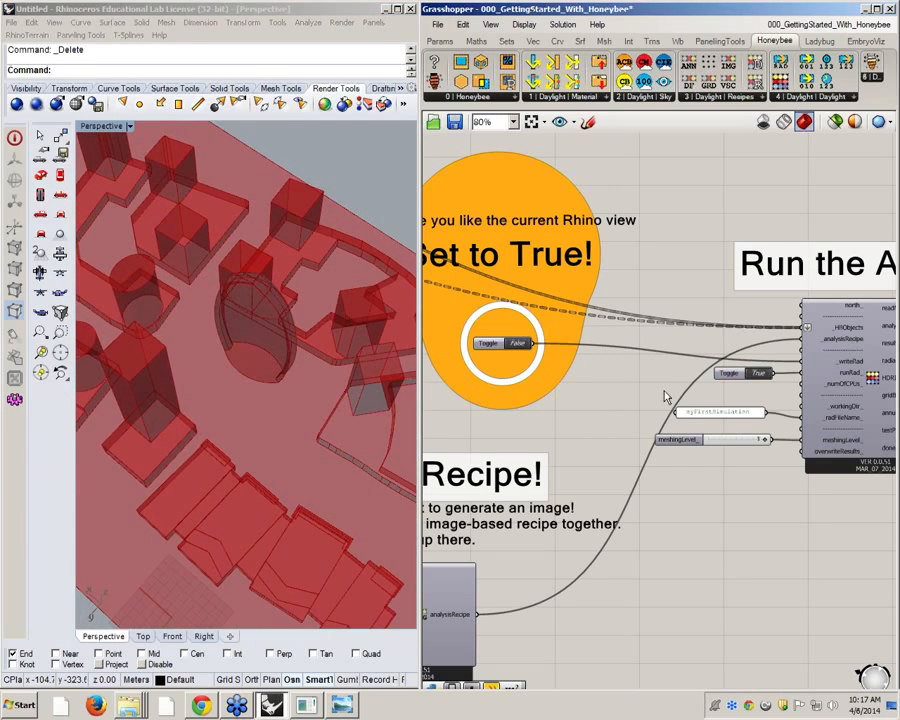
pyautogui.moveTo(662, 390); pyautogui.dragTo(641, 386, button='right')
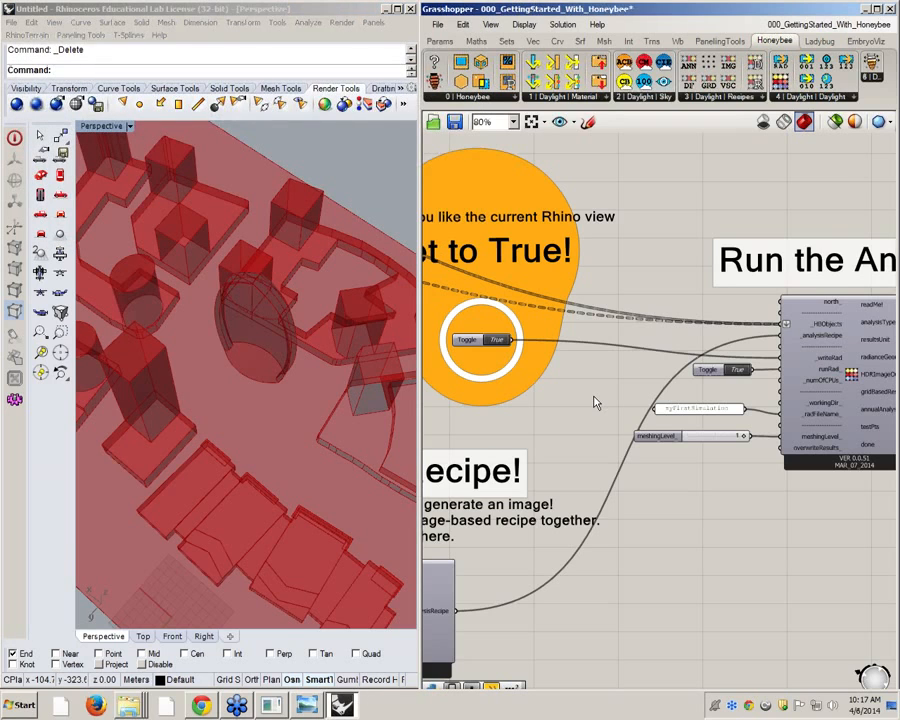
# Review the analysis component, the HDR conversion and the rendered image of the buildings shown by ImageFromPath
pyautogui.scroll(-5, 700, 290)
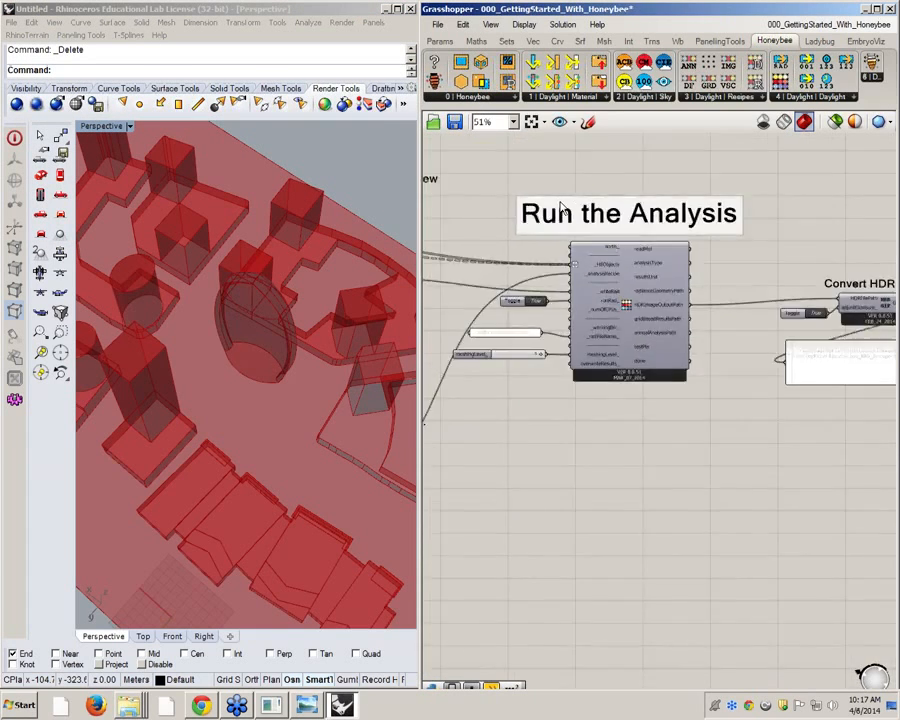
pyautogui.scroll(5, 790, 272)
pyautogui.moveTo(650, 231); pyautogui.dragTo(740, 221)
pyautogui.scroll(3, 715, 335)
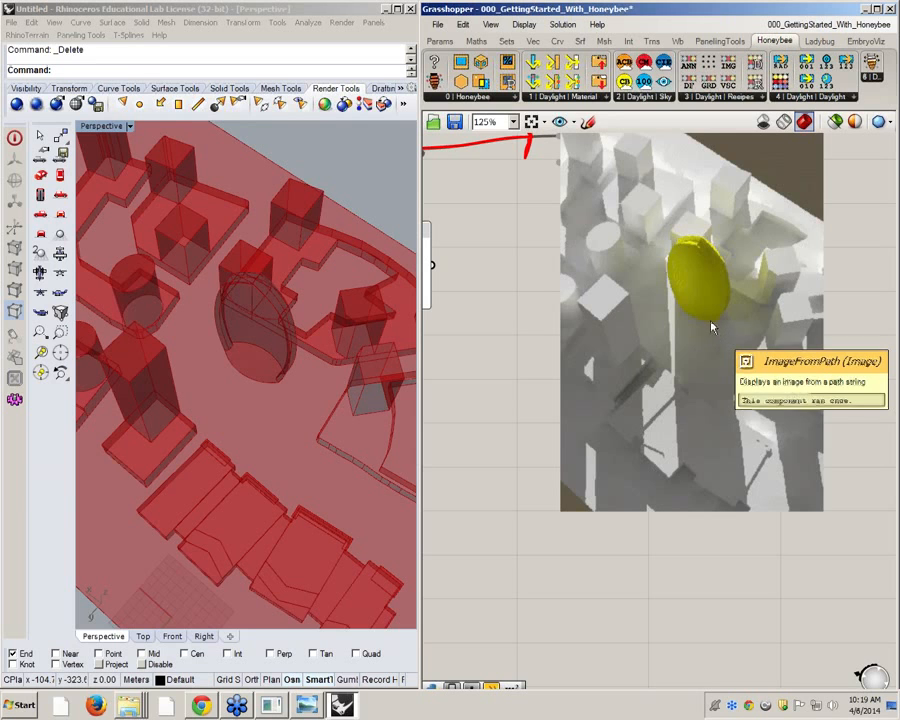
pyautogui.moveTo(604, 304); pyautogui.dragTo(782, 298, button='right')
pyautogui.scroll(-5, 753, 309)
pyautogui.moveTo(516, 268); pyautogui.dragTo(686, 329, button='right')
pyautogui.scroll(5, 489, 297)
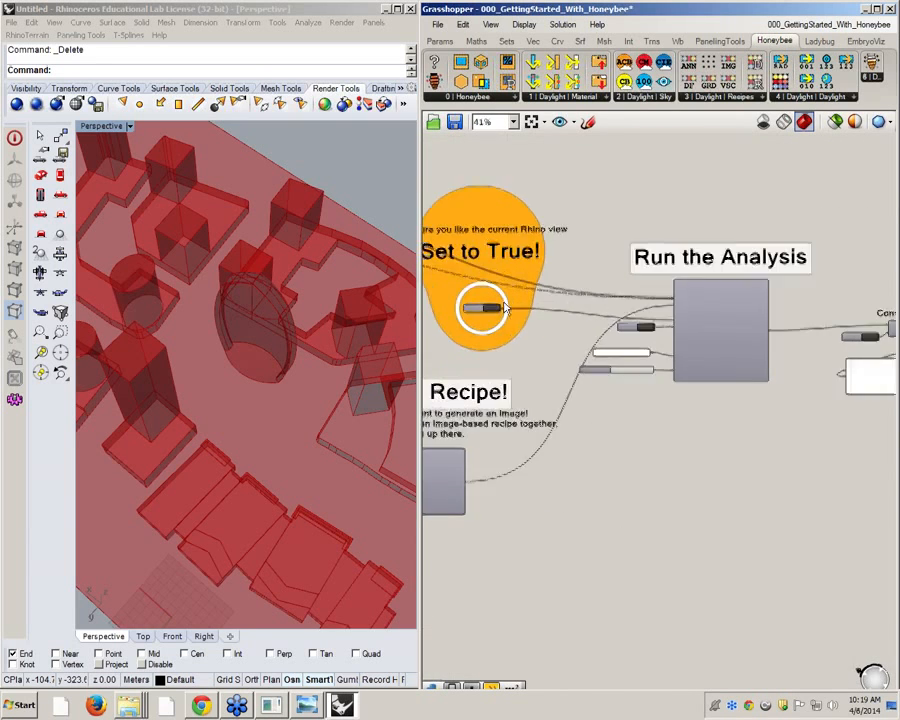
# Set the _writeRad toggle to False and dismiss the display error and breakpoint messages
pyautogui.click(500, 326)
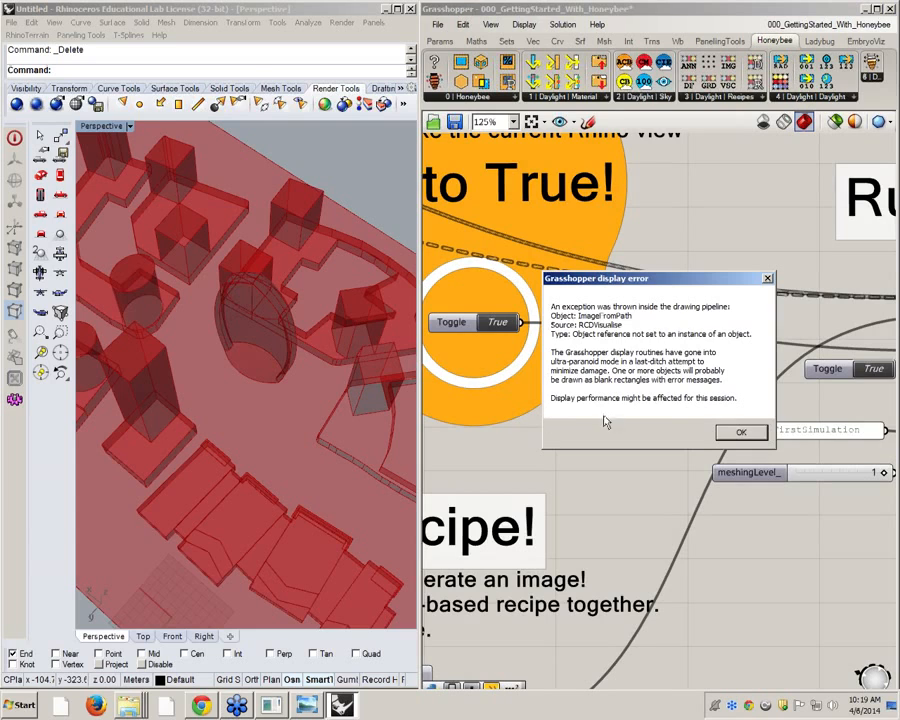
pyautogui.moveTo(598, 280); pyautogui.dragTo(593, 277)
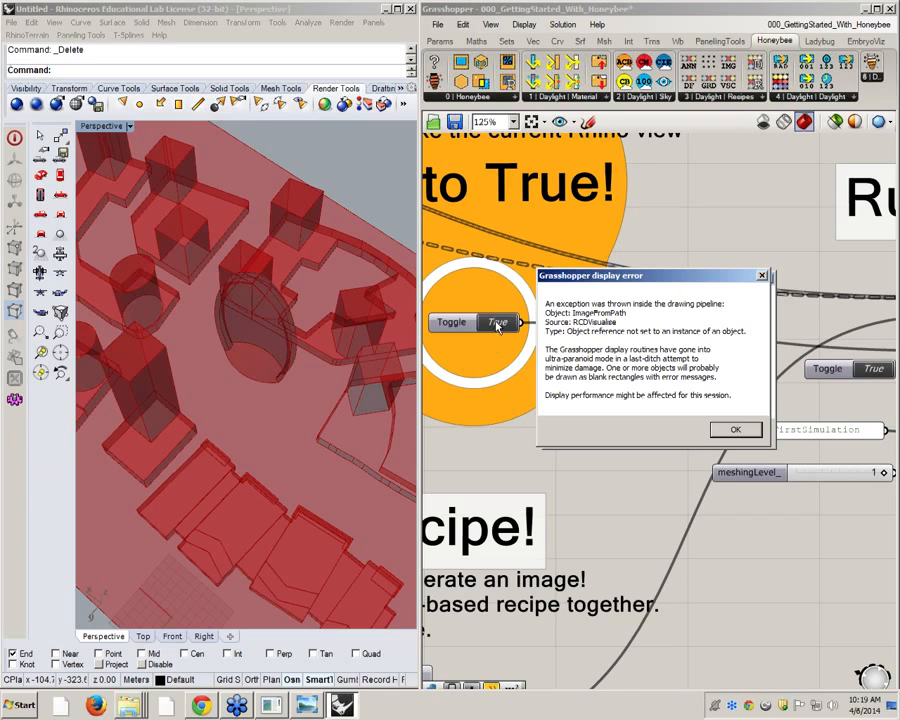
pyautogui.click(735, 431)
pyautogui.click(717, 428)
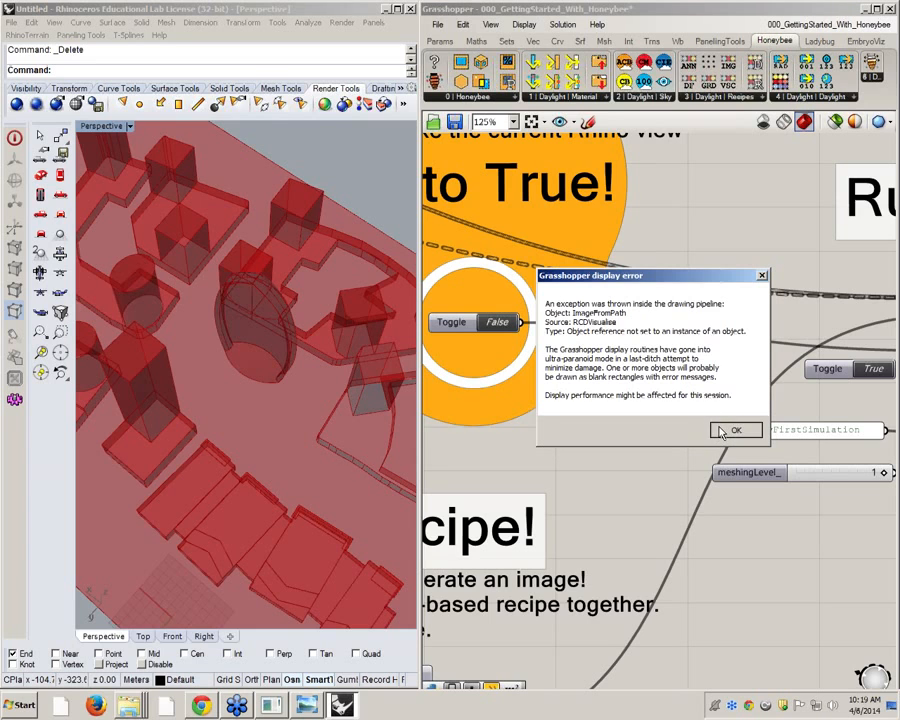
pyautogui.click(711, 219)
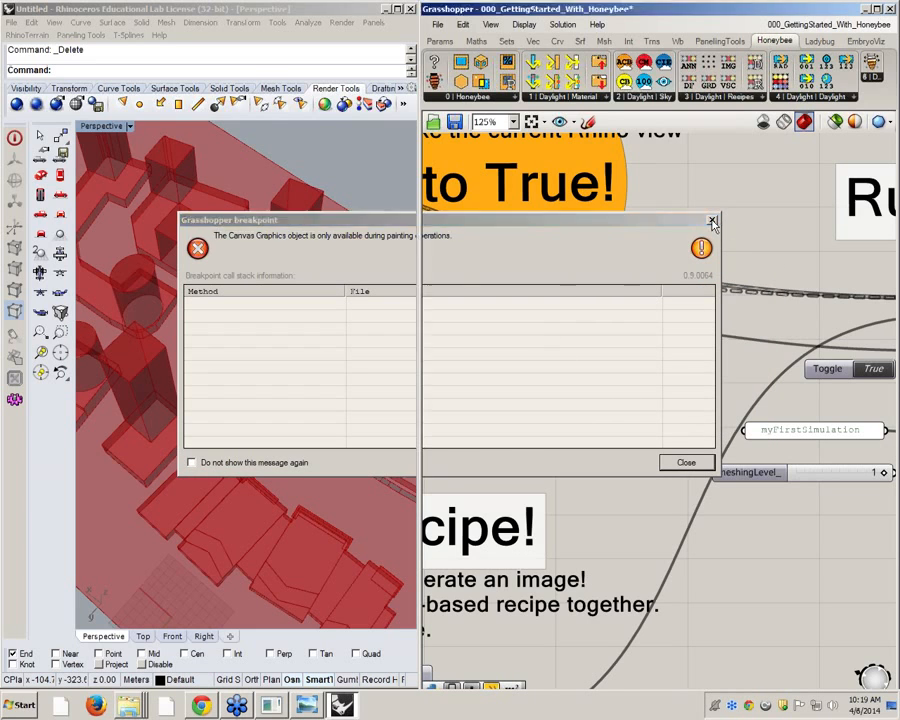
pyautogui.click(741, 419)
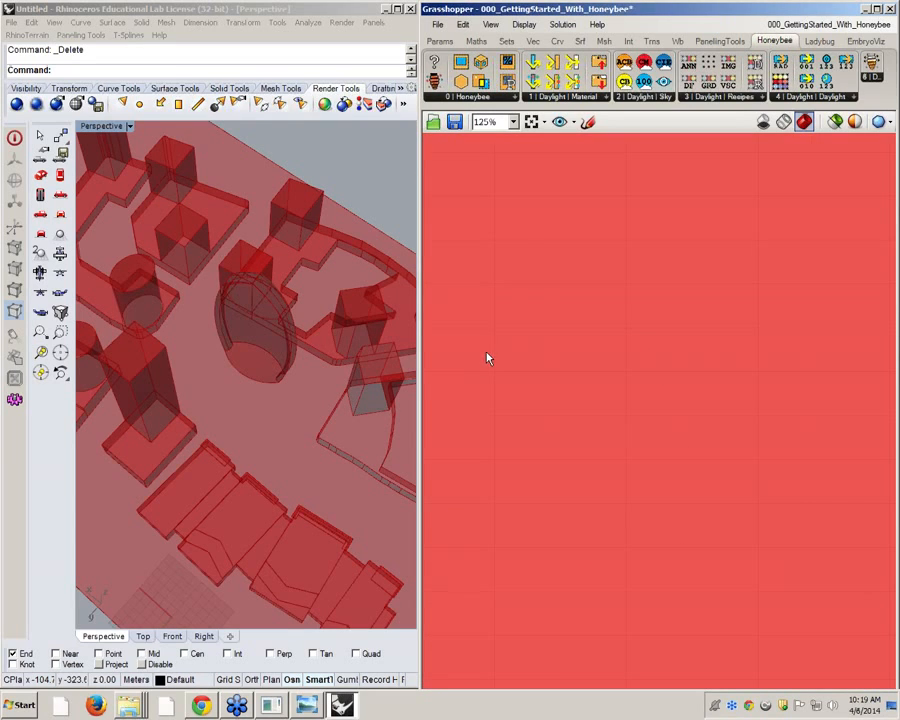
# Close the 000_GettingStarted_With_Honeybee definition without saving its changes, and close the Grasshopper window
pyautogui.scroll(-6, 583, 317)
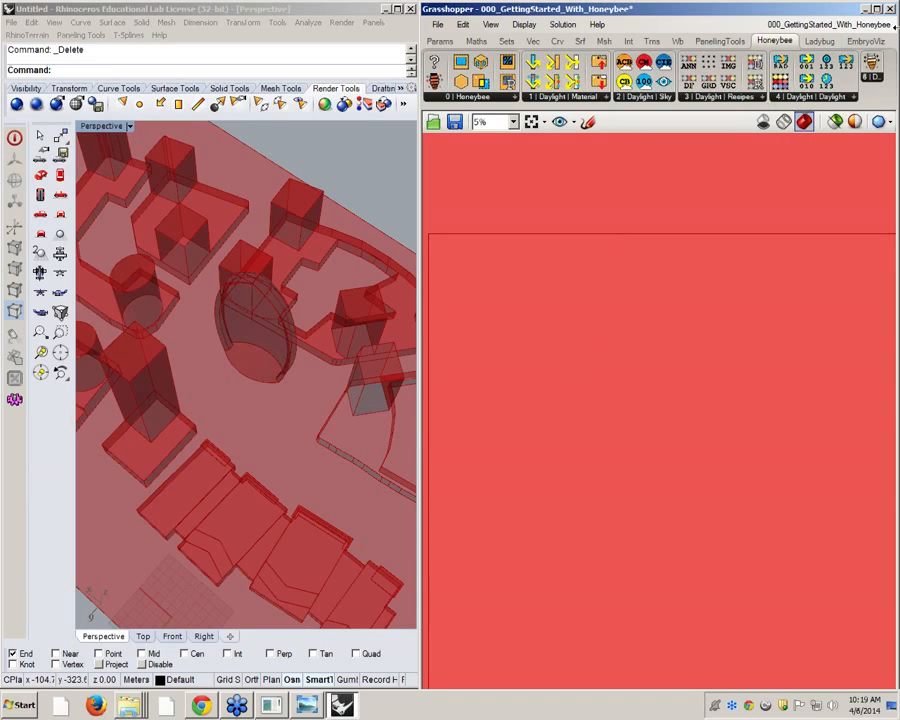
pyautogui.moveTo(890, 30)
pyautogui.click(862, 44)
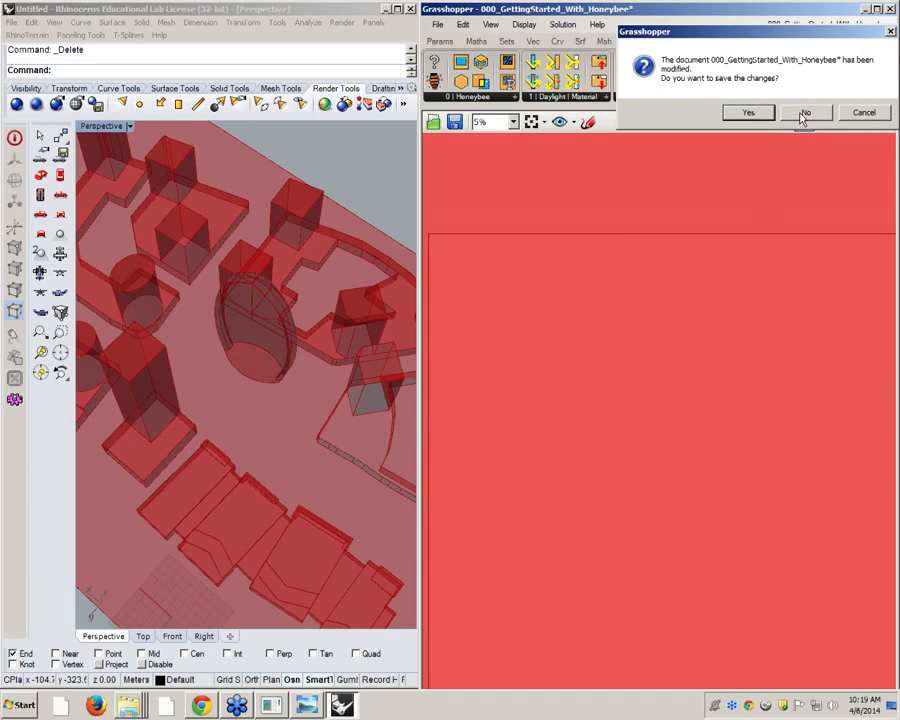
pyautogui.click(800, 112)
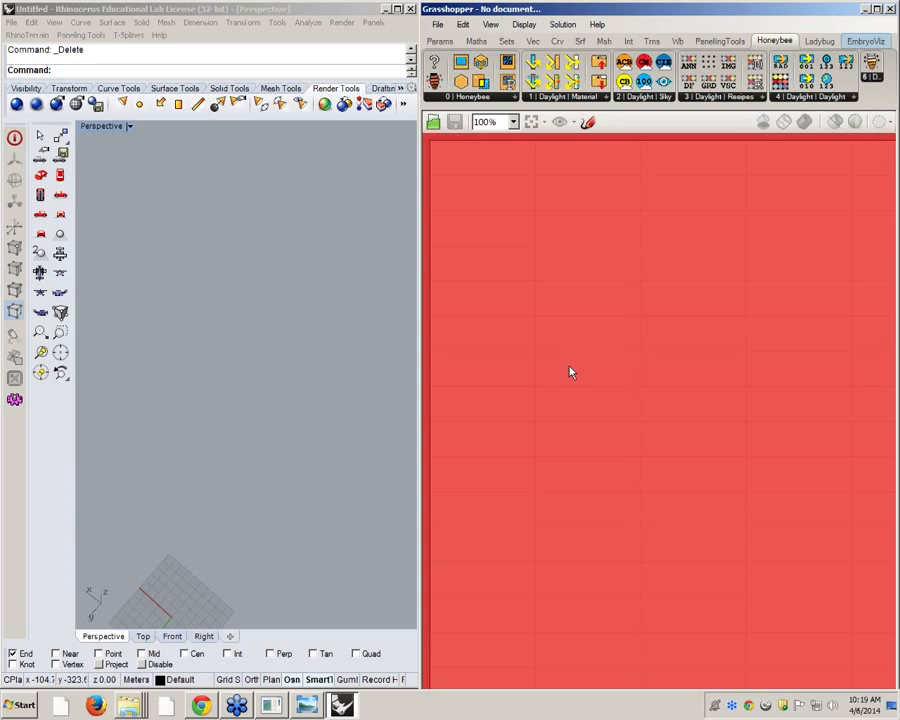
pyautogui.click(889, 10)
# Run GrasshopperUnloadPlugin in Rhino and relaunch Grasshopper
pyautogui.write('Un')
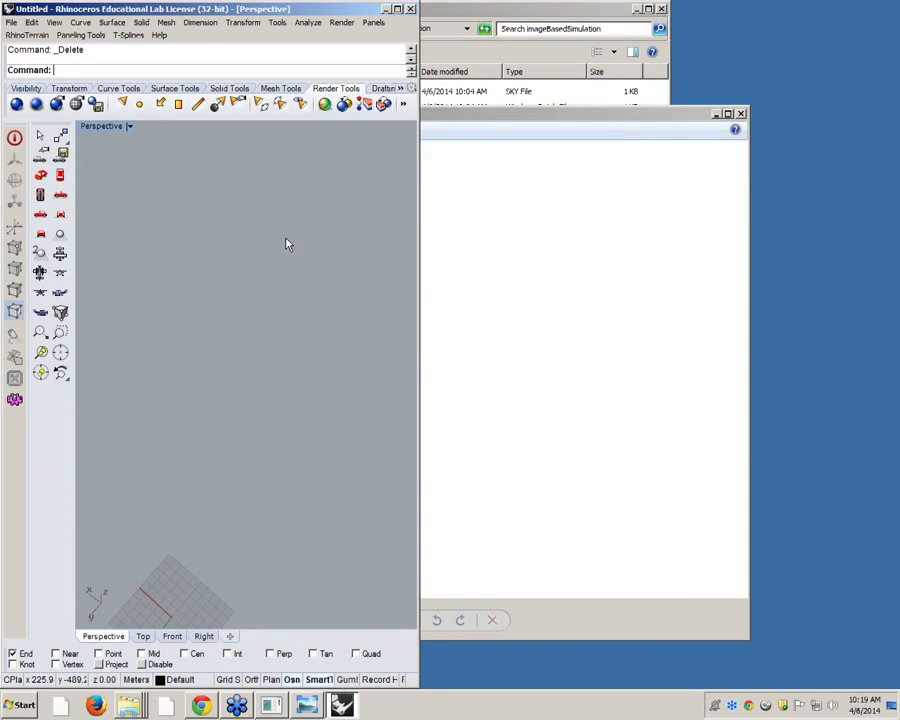
pyautogui.write('loadPlugin')
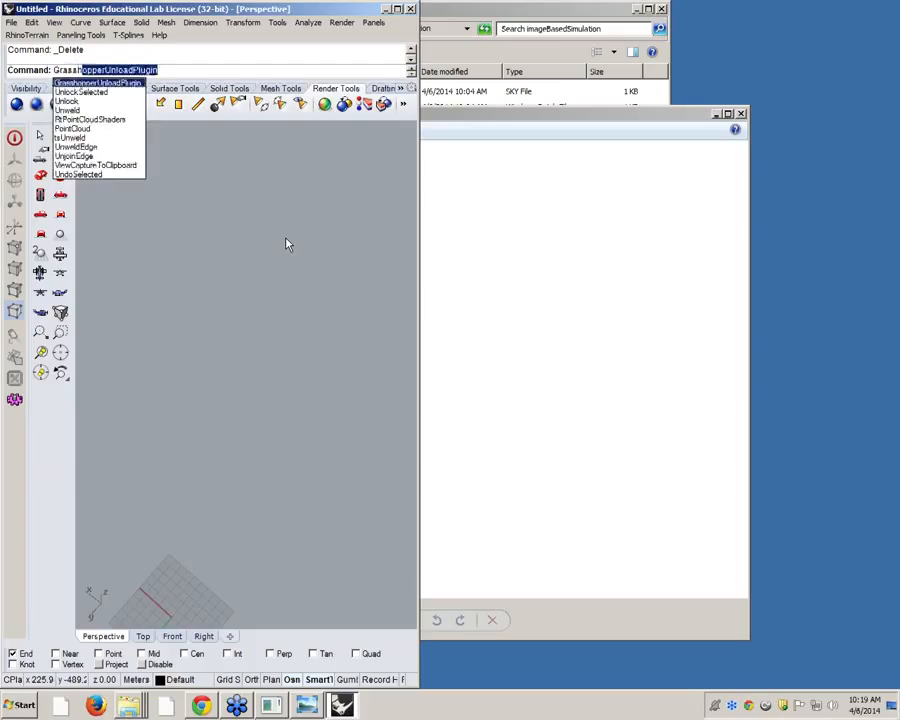
pyautogui.press('Return')
pyautogui.write('Grasshopper')
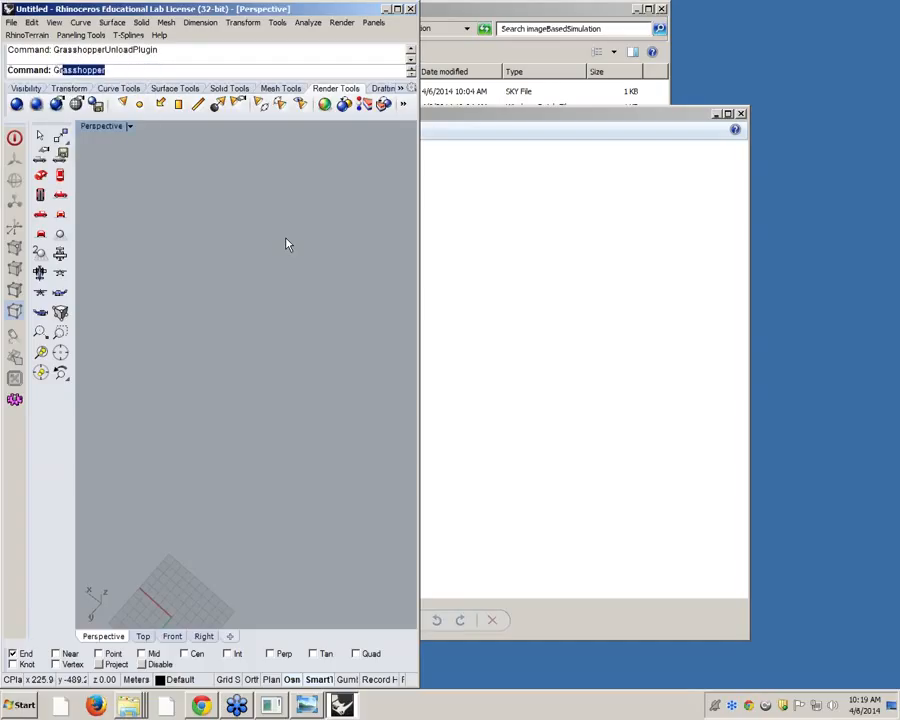
pyautogui.press('Return')
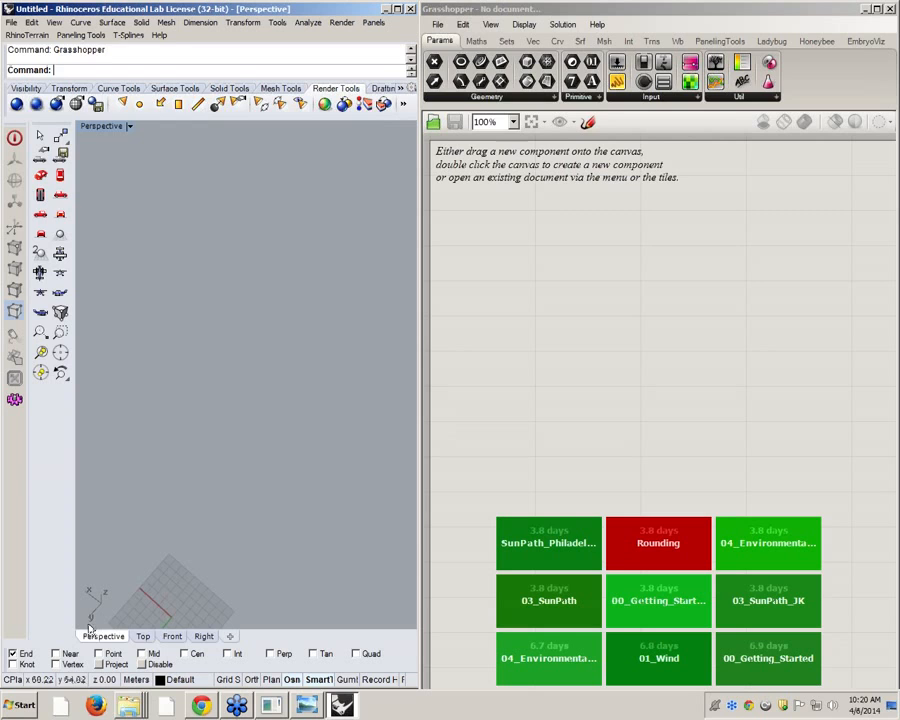
pyautogui.click(437, 25)
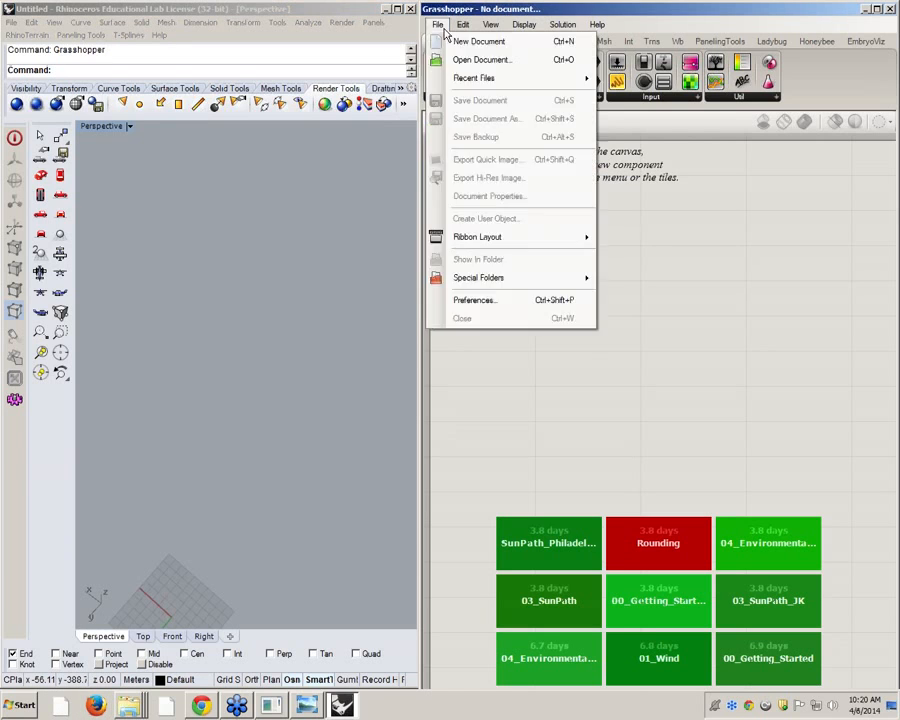
pyautogui.click(440, 59)
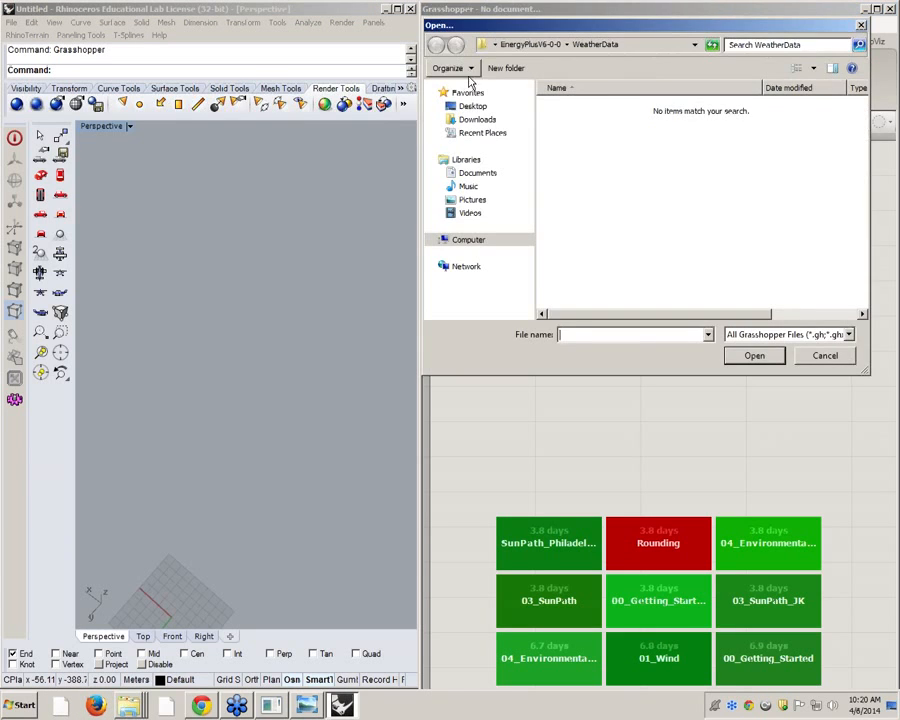
pyautogui.click(861, 25)
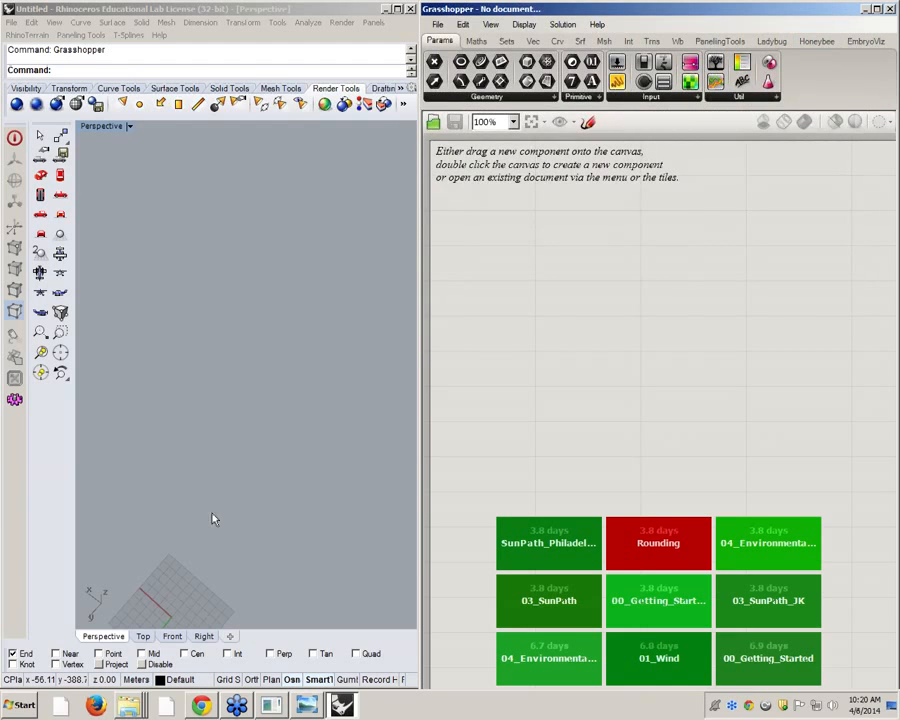
# Load 000_GettingStarted_With_Honeybee.gh from the Honeybee.ExampleFiles.0.0.51 folder into Grasshopper and minimize the folder window
pyautogui.click(128, 705)
pyautogui.click(130, 637)
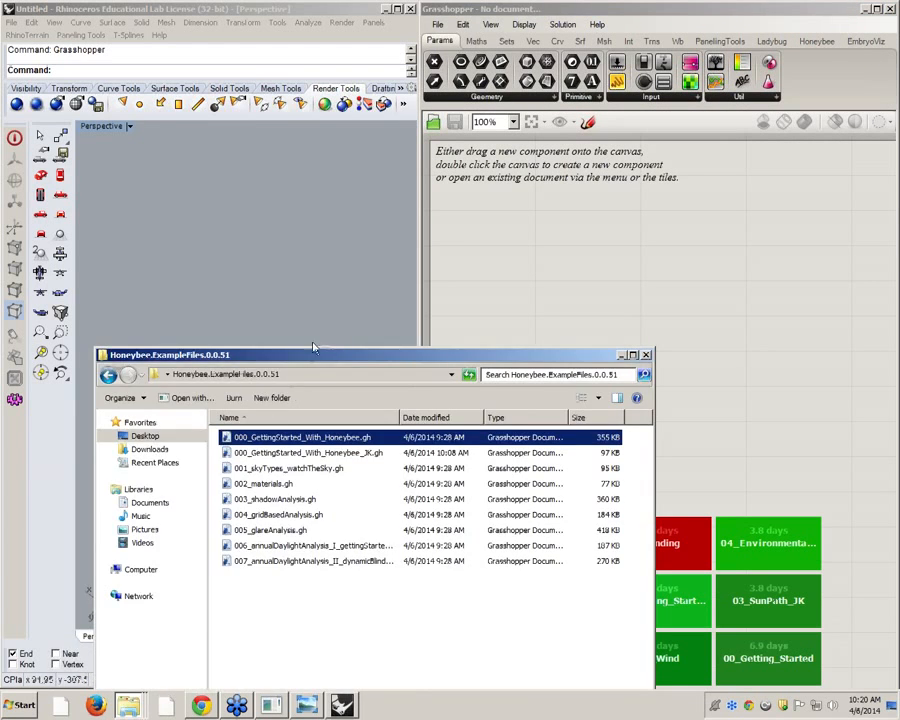
pyautogui.moveTo(545, 287); pyautogui.dragTo(563, 236)
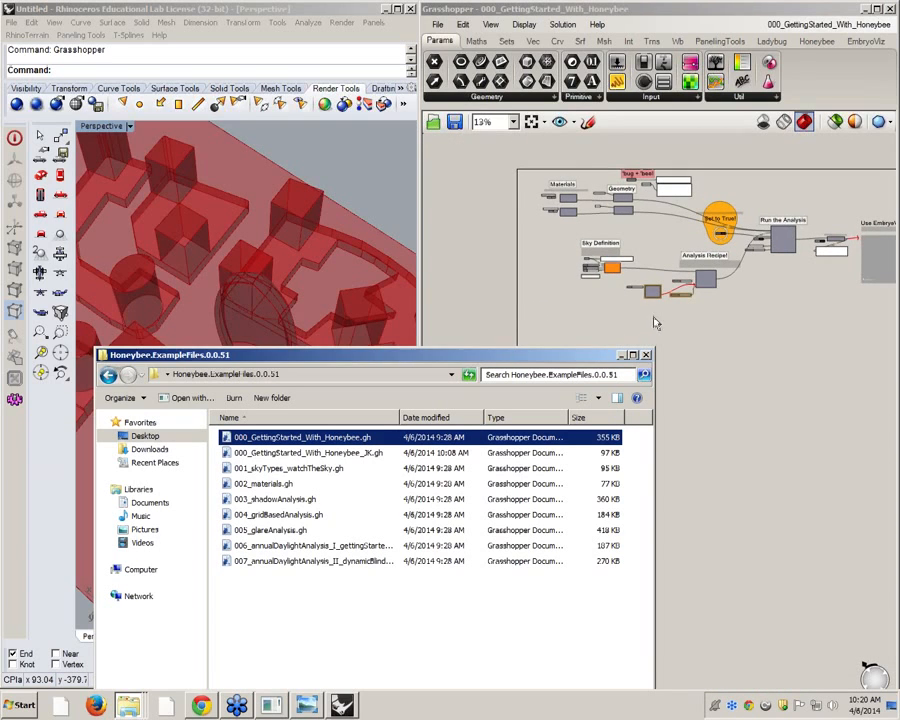
pyautogui.click(621, 355)
# Read the warning on the Generate Standard CIE Sky component and shift the weather file path panel slightly left
pyautogui.scroll(10, 724, 377)
pyautogui.moveTo(780, 416); pyautogui.dragTo(776, 340, button='right')
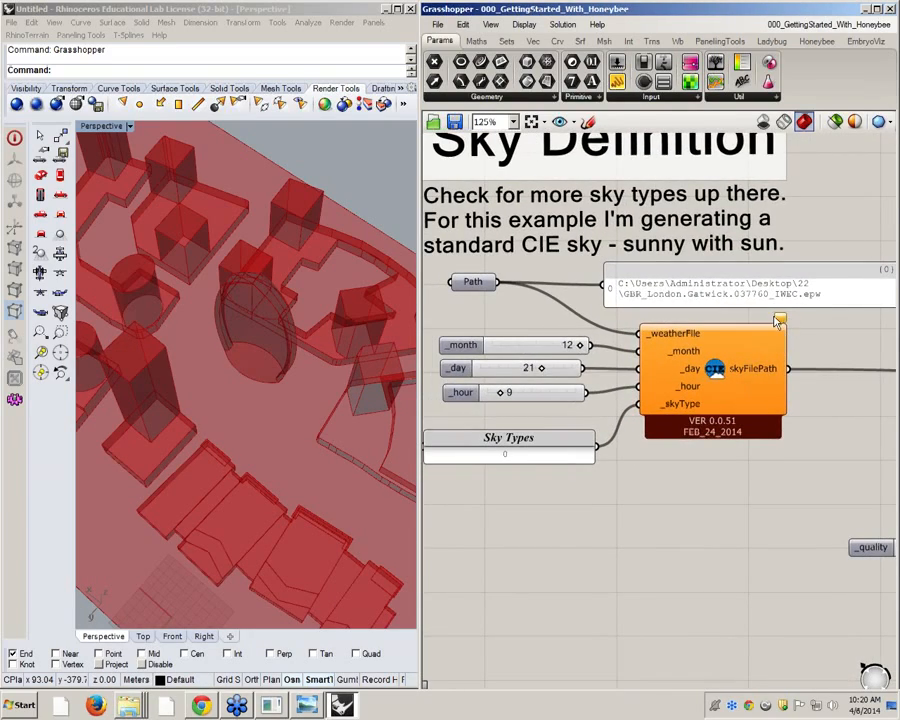
pyautogui.moveTo(781, 322)
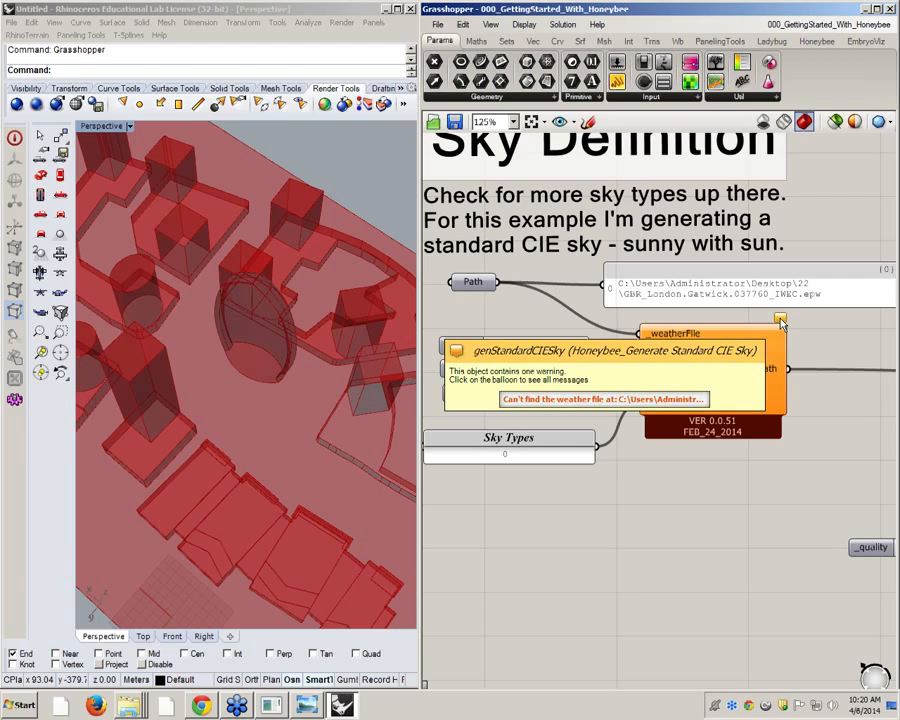
pyautogui.click(781, 322)
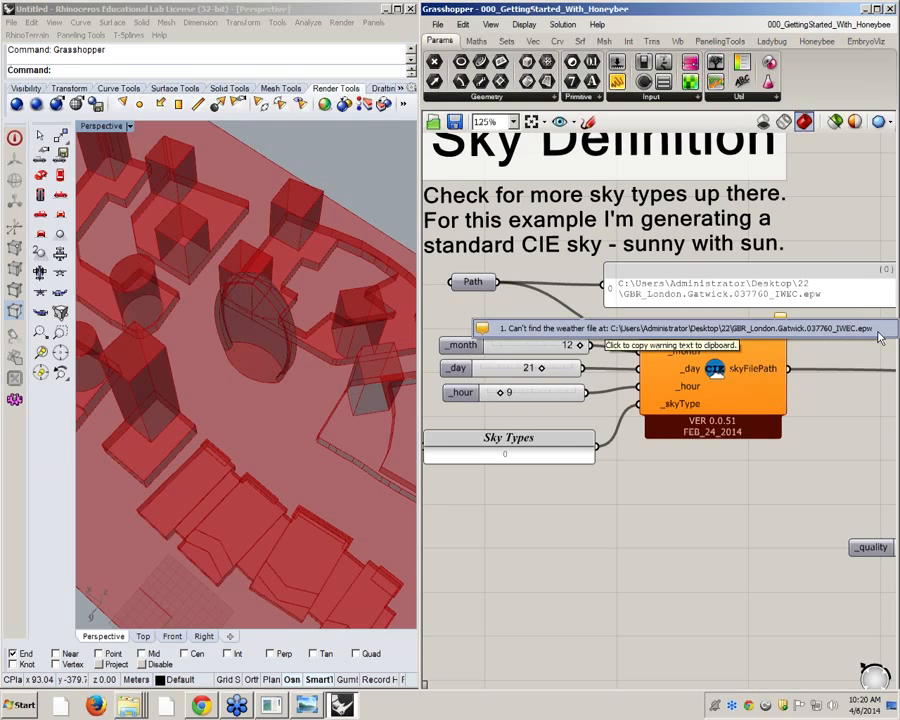
pyautogui.click(735, 296)
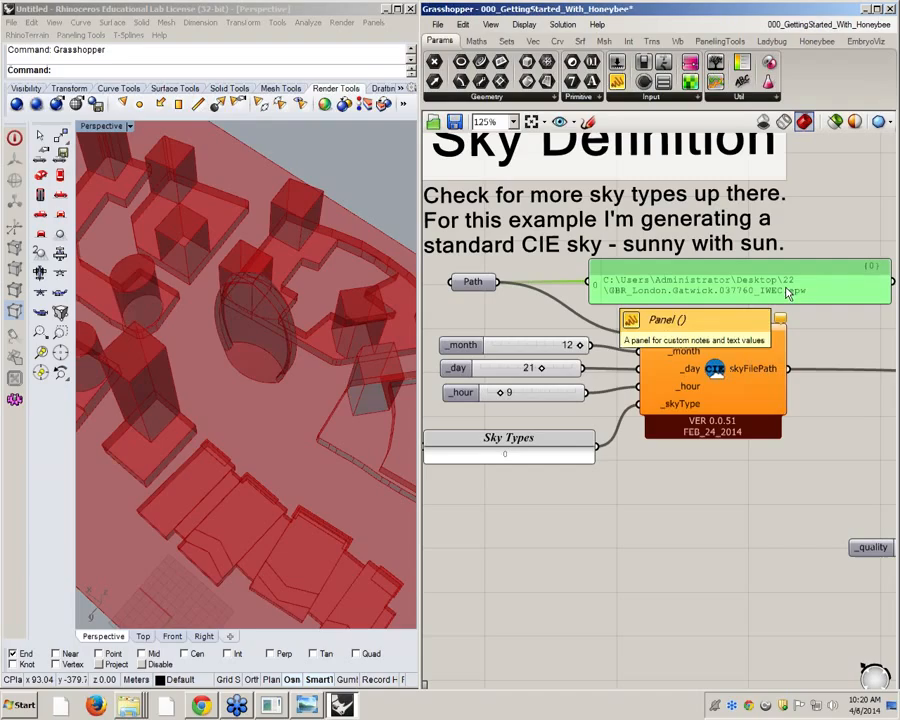
# Set the Path parameter's weather file to USA_CO_Golden-NREL.724666_TMY3.epw from the EnergyPlusV6-0-0 WeatherData folder
pyautogui.rightClick(477, 283)
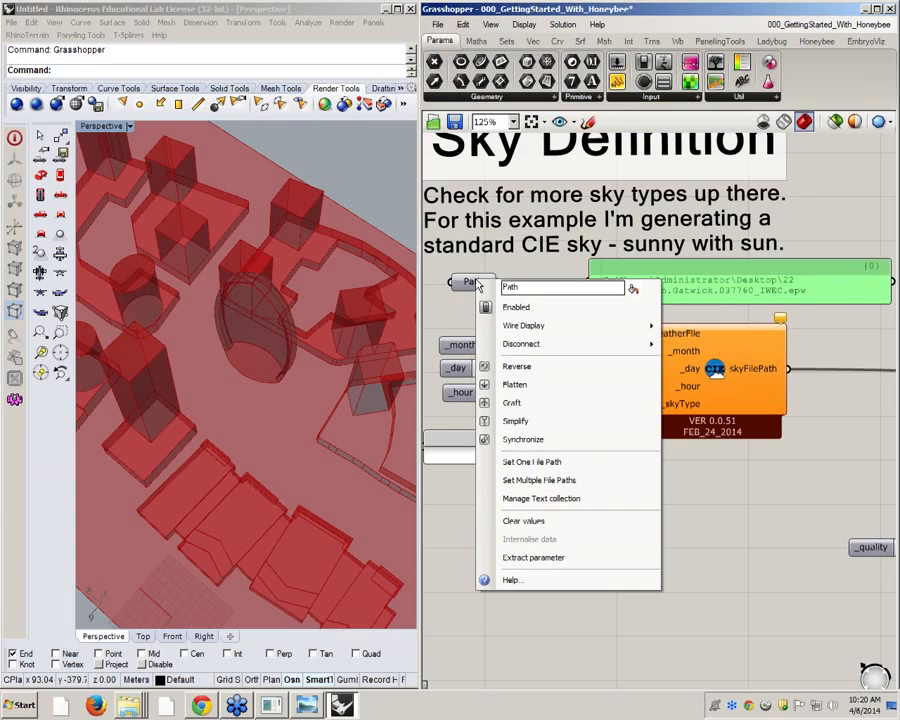
pyautogui.click(585, 462)
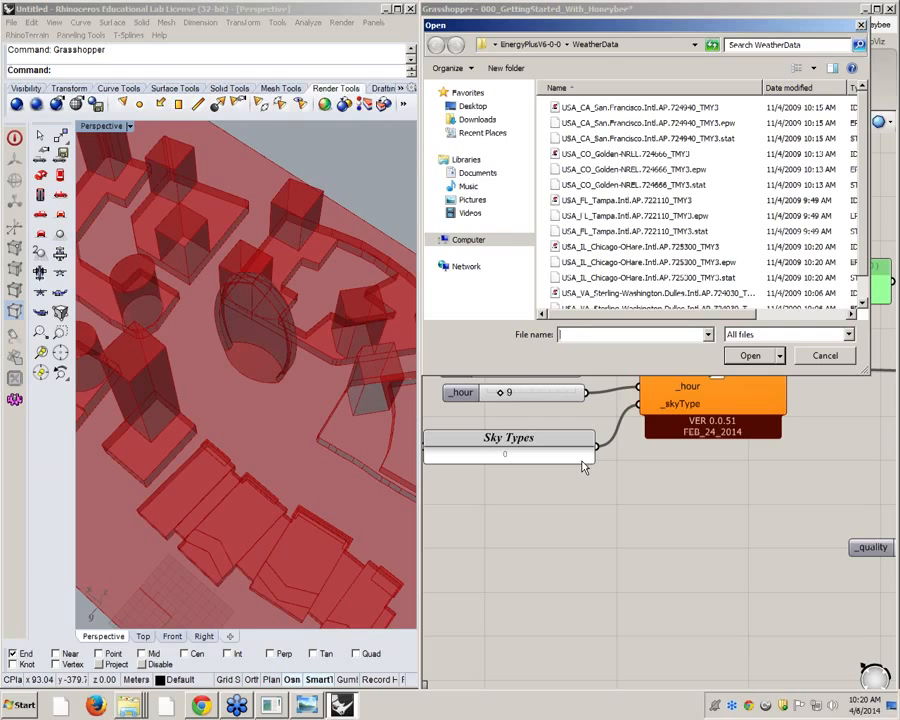
pyautogui.click(640, 45)
pyautogui.click(616, 46)
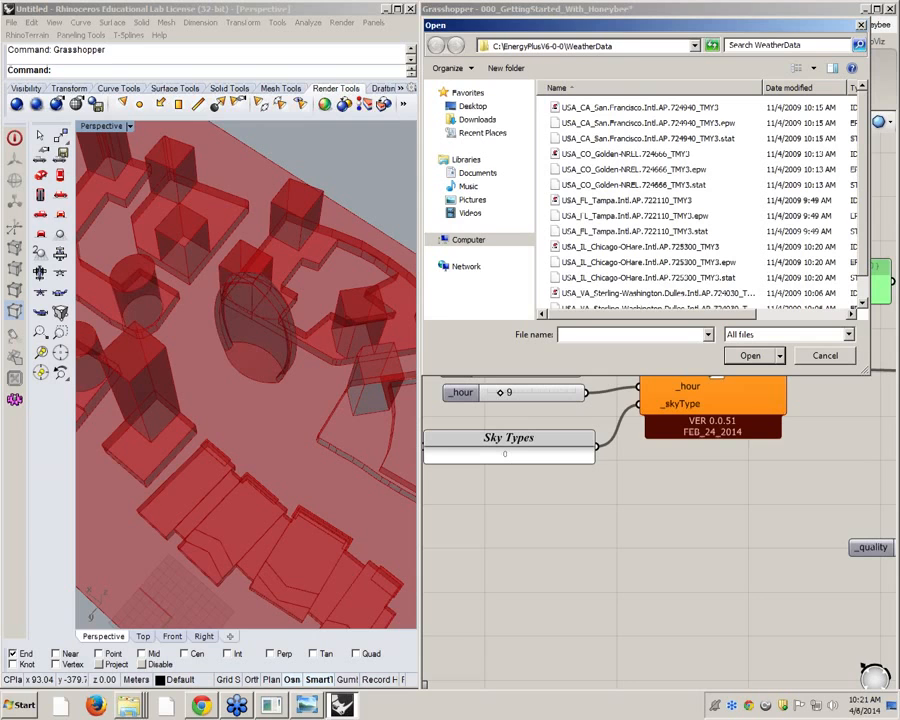
pyautogui.click(672, 170)
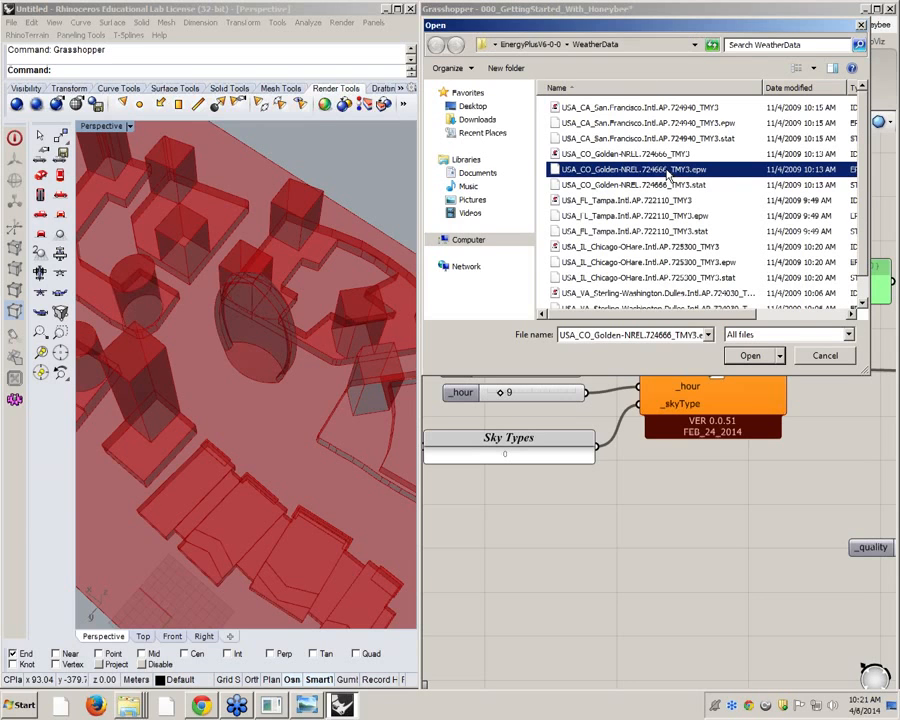
pyautogui.click(752, 356)
# Wire the CIE sky component's skyFilePath output into the green text panel and place the panel beyond the component's output side
pyautogui.moveTo(752, 375); pyautogui.dragTo(672, 362, button='right')
pyautogui.moveTo(662, 351); pyautogui.dragTo(465, 265)
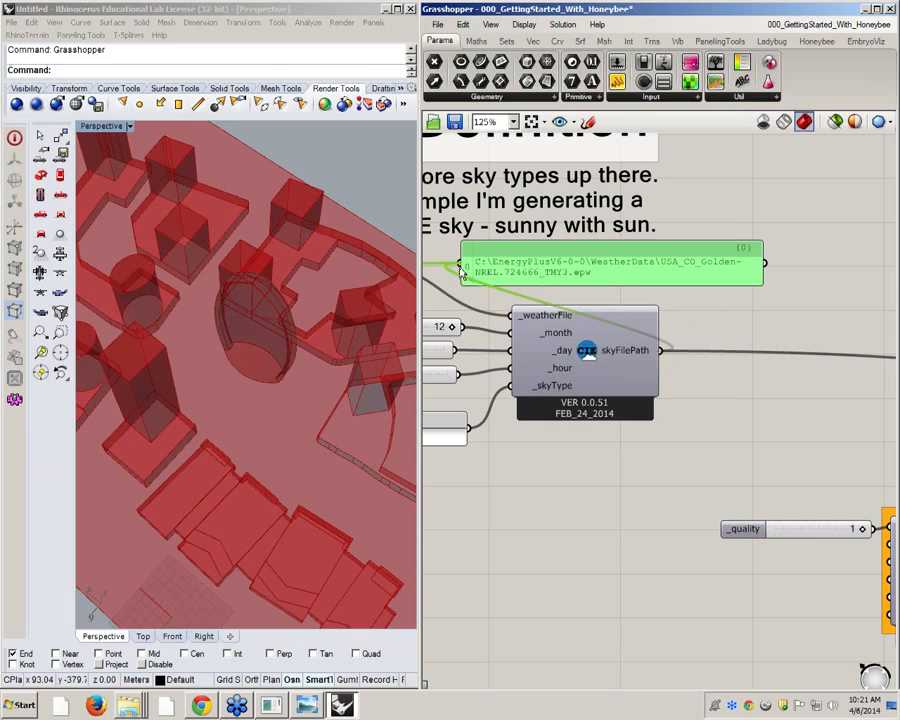
pyautogui.moveTo(633, 274); pyautogui.dragTo(783, 265)
pyautogui.moveTo(783, 265); pyautogui.dragTo(639, 289, button='right')
pyautogui.moveTo(762, 296); pyautogui.dragTo(879, 298)
pyautogui.scroll(-2, 544, 256)
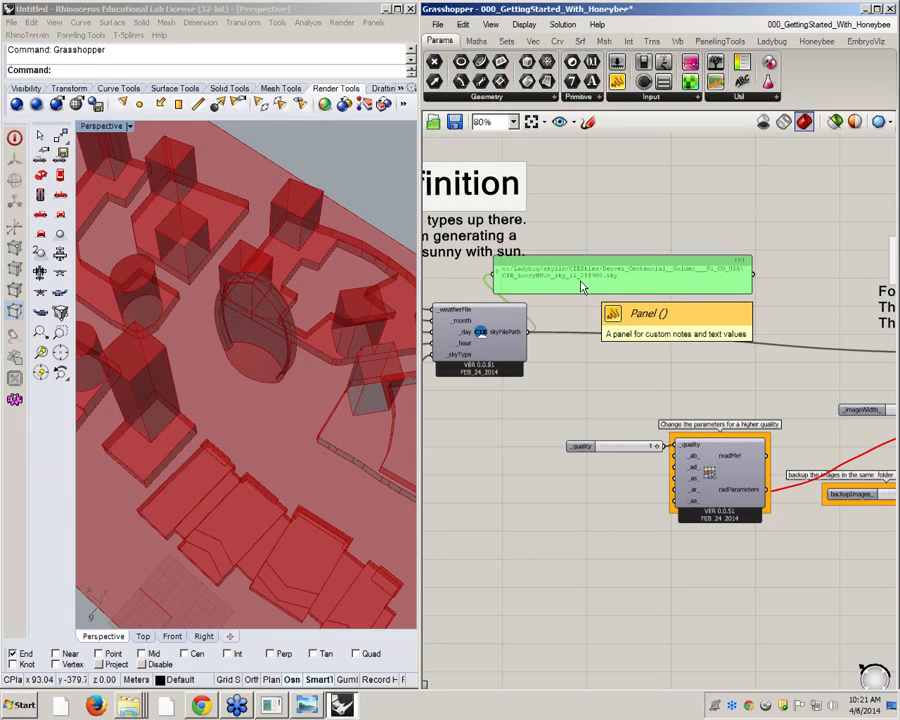
# Examine the image-based analysis recipe's inputs and the radParameters output of the quality settings component feeding it
pyautogui.moveTo(584, 282); pyautogui.dragTo(614, 316, button='right')
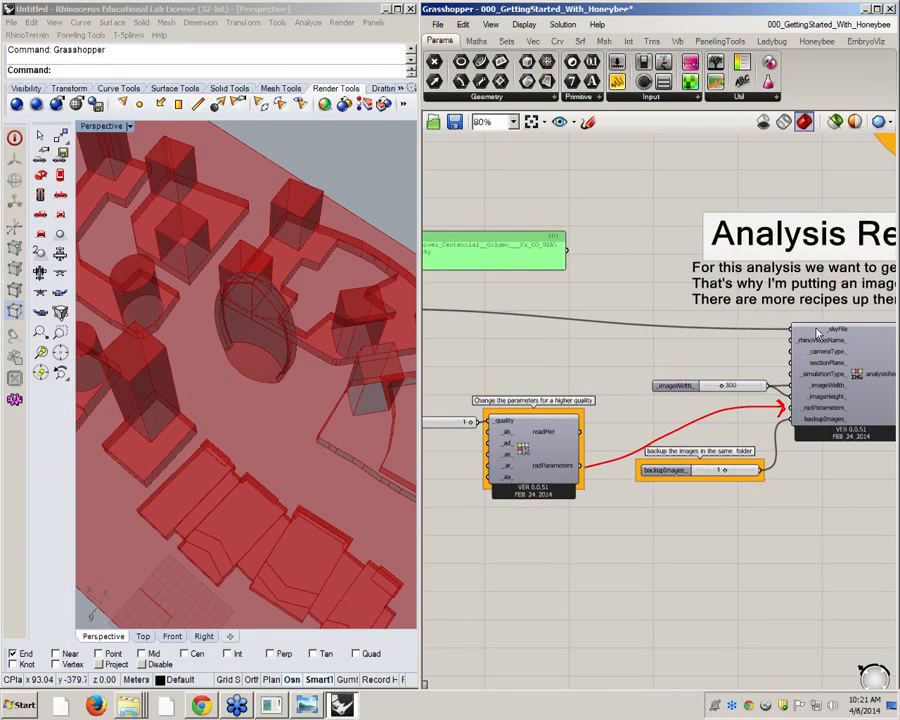
pyautogui.scroll(-2, 642, 270)
pyautogui.moveTo(558, 283); pyautogui.dragTo(650, 325, button='right')
pyautogui.scroll(3, 568, 306)
pyautogui.scroll(-4, 741, 320)
pyautogui.scroll(1, 760, 315)
pyautogui.scroll(5, 650, 325)
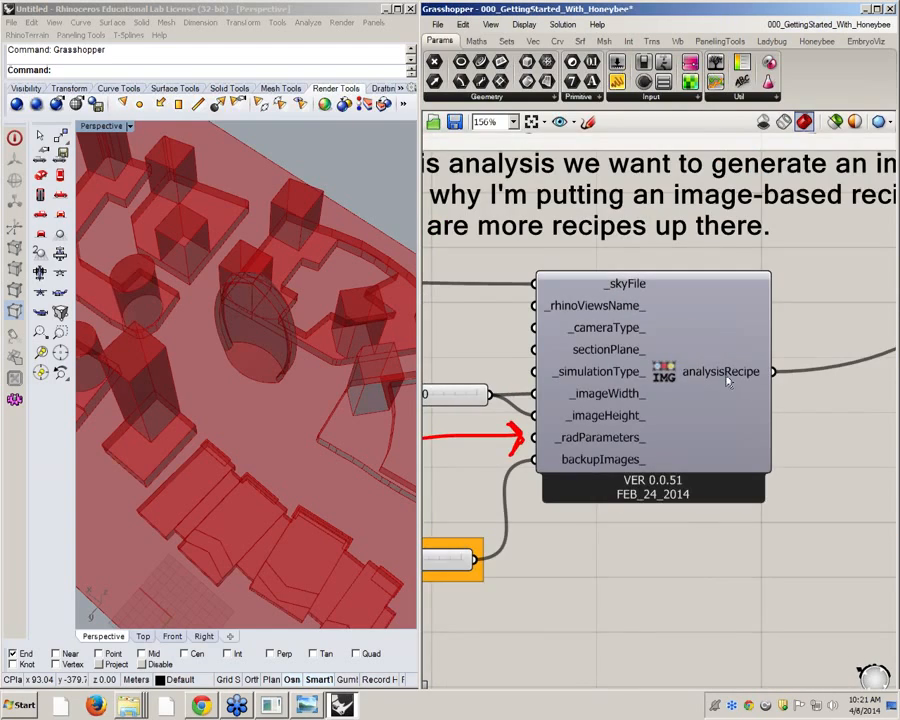
pyautogui.scroll(-4, 727, 376)
pyautogui.moveTo(560, 430); pyautogui.dragTo(700, 432, button='right')
pyautogui.scroll(3, 715, 432)
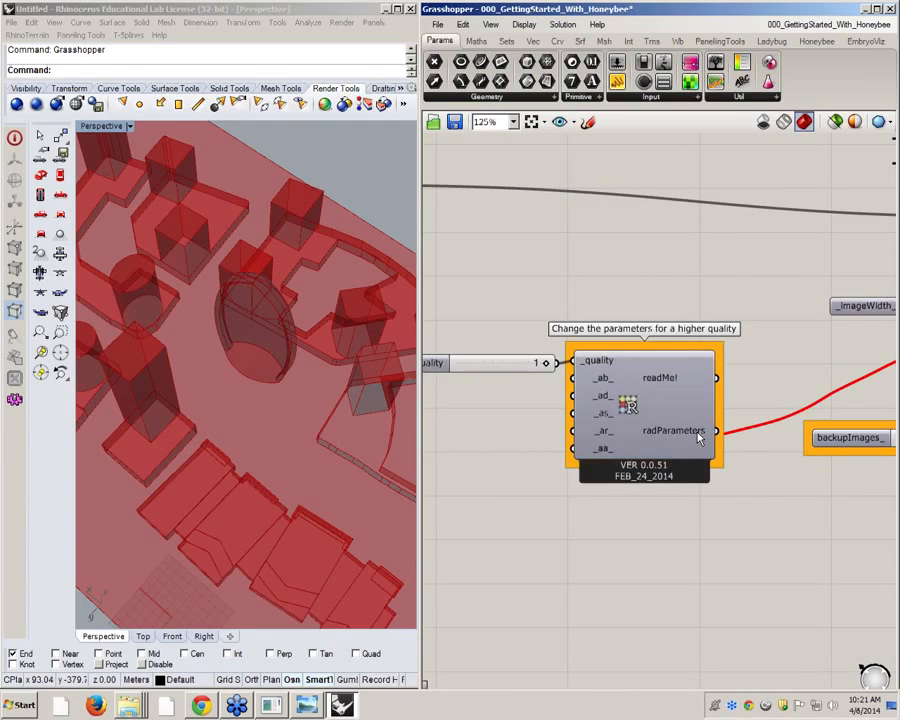
pyautogui.moveTo(699, 434)
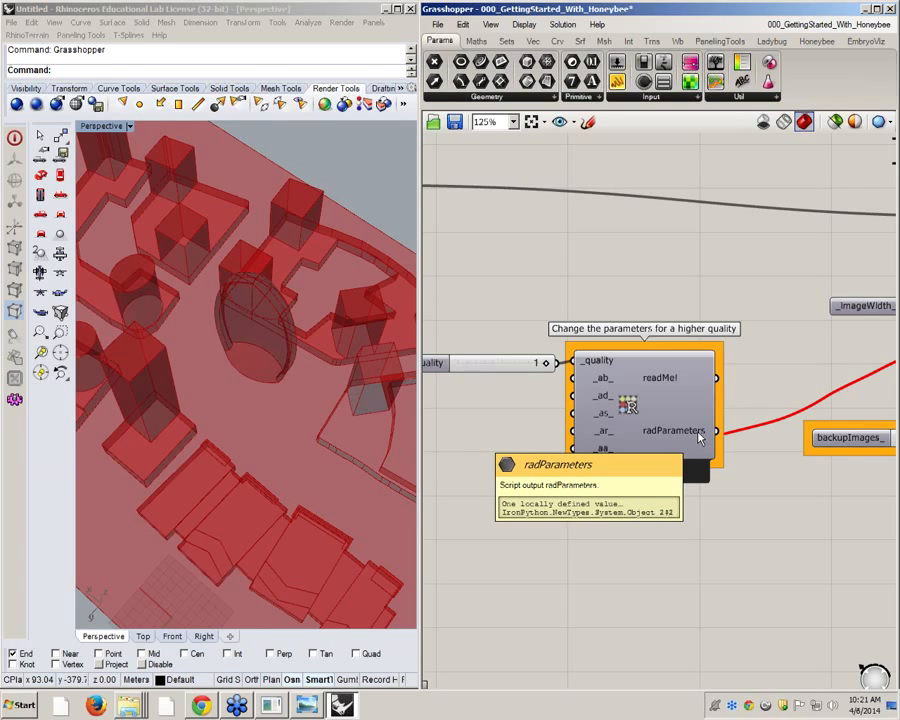
pyautogui.scroll(-3, 562, 355)
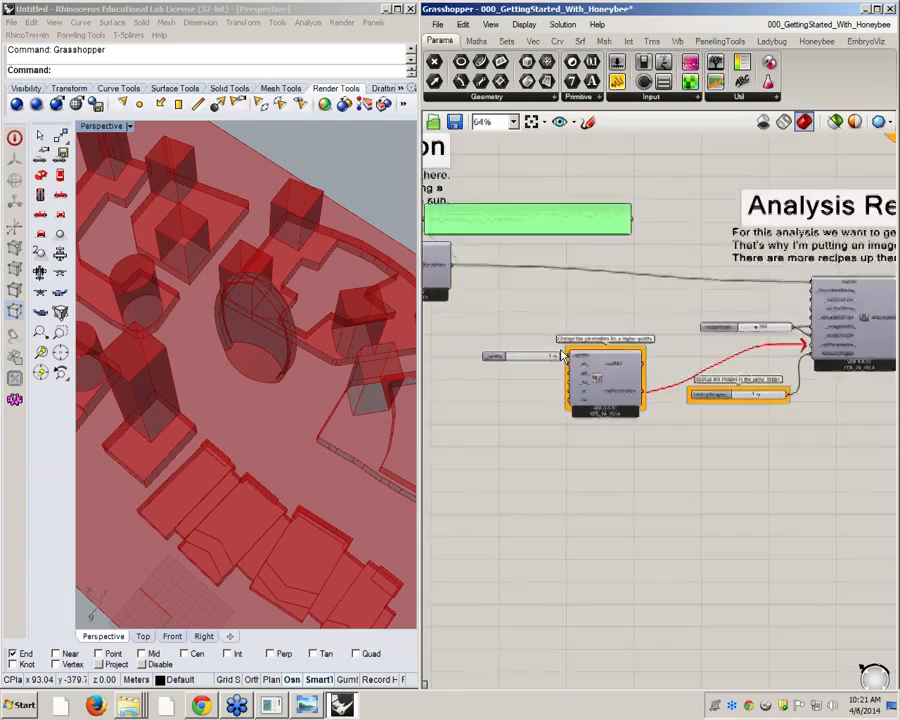
# Set the toggle in the orange "Set to True!" group to True to run the analysis
pyautogui.scroll(-2, 562, 355)
pyautogui.moveTo(773, 336); pyautogui.dragTo(613, 356, button='right')
pyautogui.scroll(4, 745, 225)
pyautogui.moveTo(804, 232); pyautogui.dragTo(773, 280, button='right')
pyautogui.scroll(-2, 648, 270)
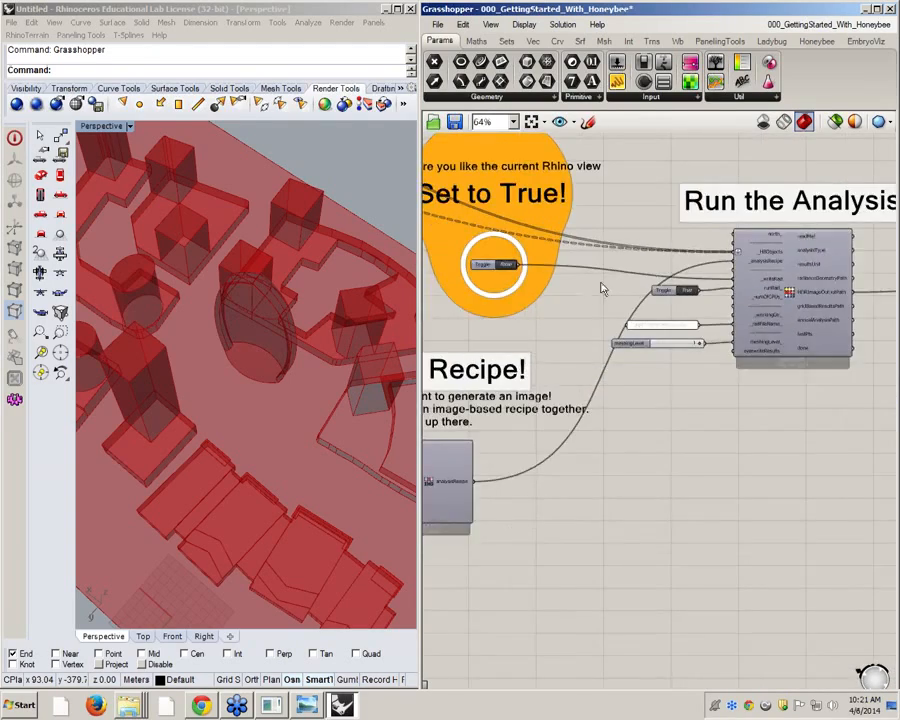
pyautogui.scroll(-5, 785, 281)
pyautogui.scroll(7, 722, 256)
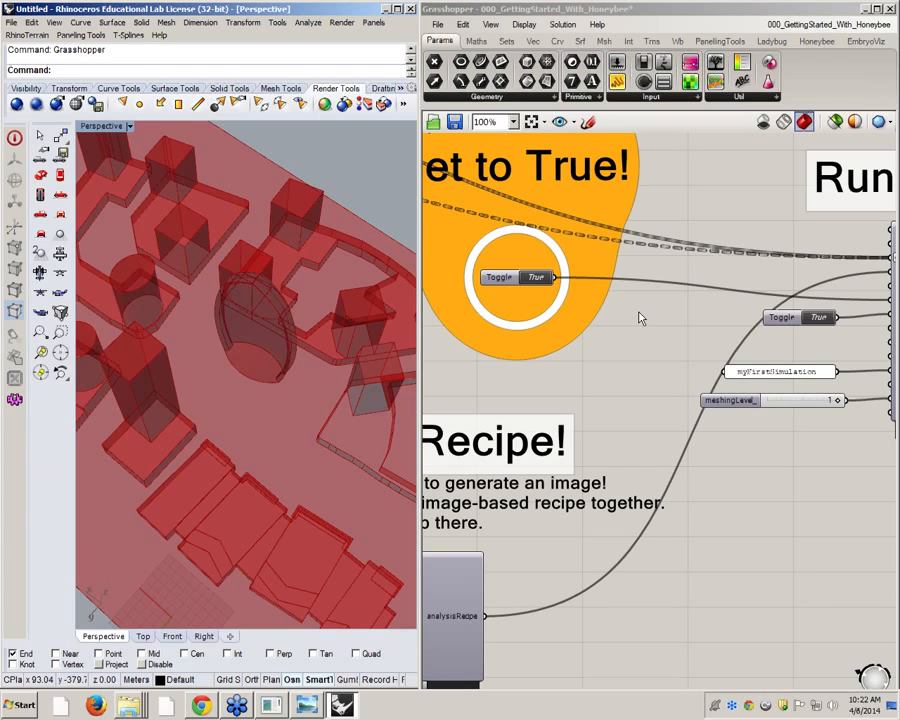
# Examine the Run the Analysis component, the Convert HDR to GIF component with its file path panel, and the image viewer beside it
pyautogui.moveTo(661, 295); pyautogui.dragTo(476, 279, button='right')
pyautogui.scroll(-4, 476, 279)
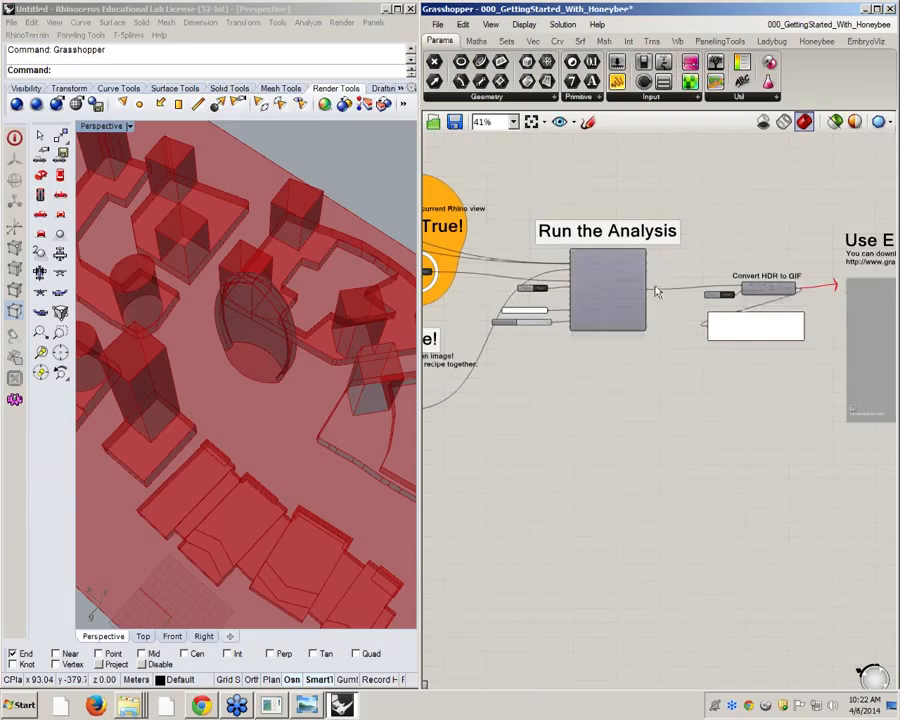
pyautogui.scroll(2, 706, 274)
pyautogui.moveTo(845, 301); pyautogui.dragTo(575, 296, button='right')
pyautogui.scroll(2, 576, 298)
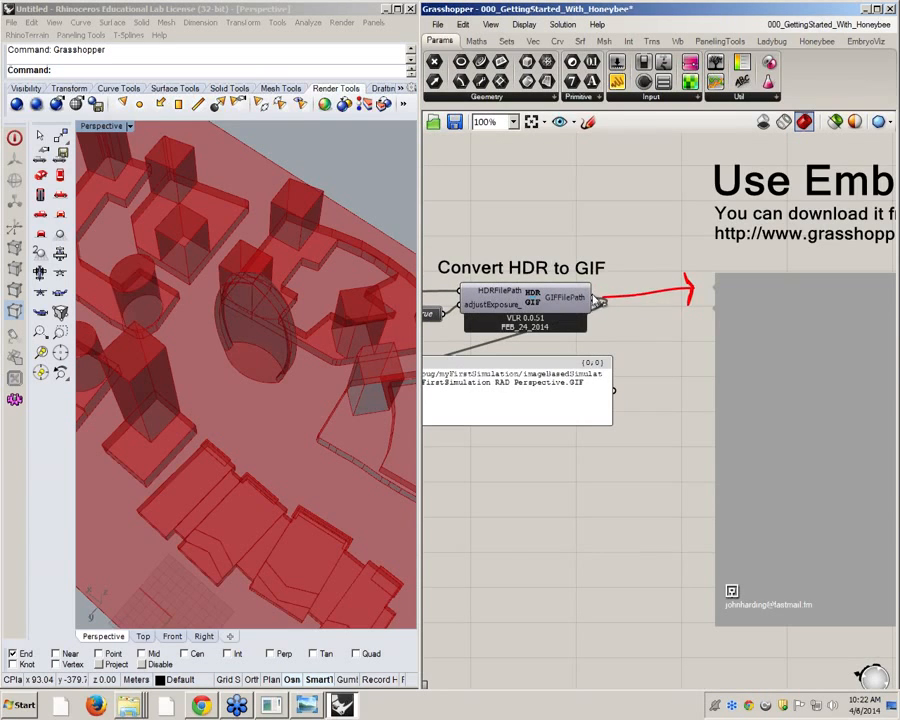
pyautogui.moveTo(737, 372); pyautogui.dragTo(666, 304, button='right')
pyautogui.scroll(-1, 580, 301)
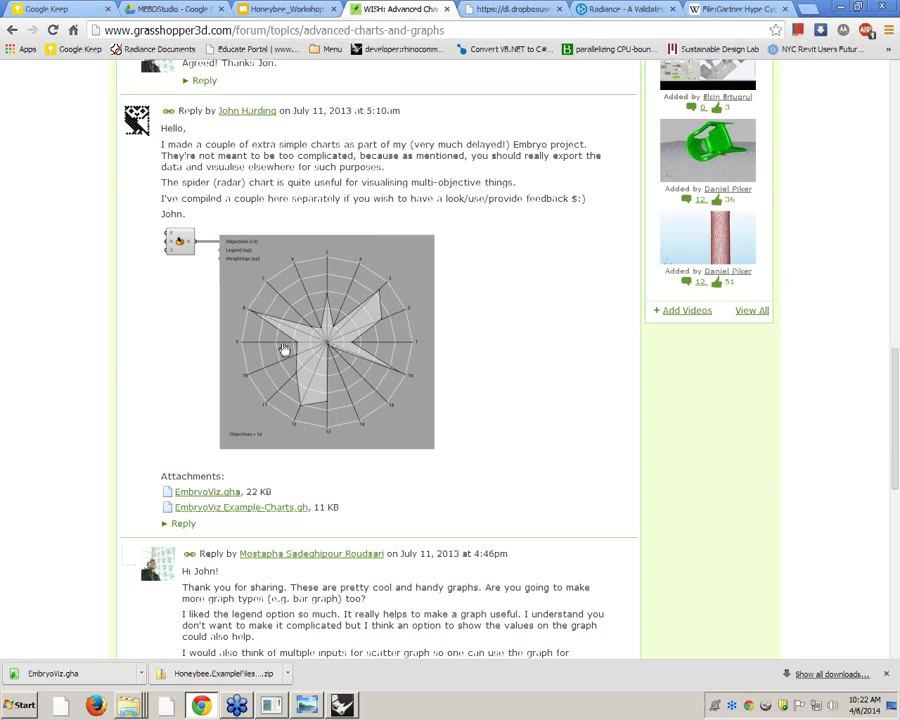
# On the Radiance website, open the 10th International Radiance Workshop page from the community workshops list
pyautogui.click(621, 8)
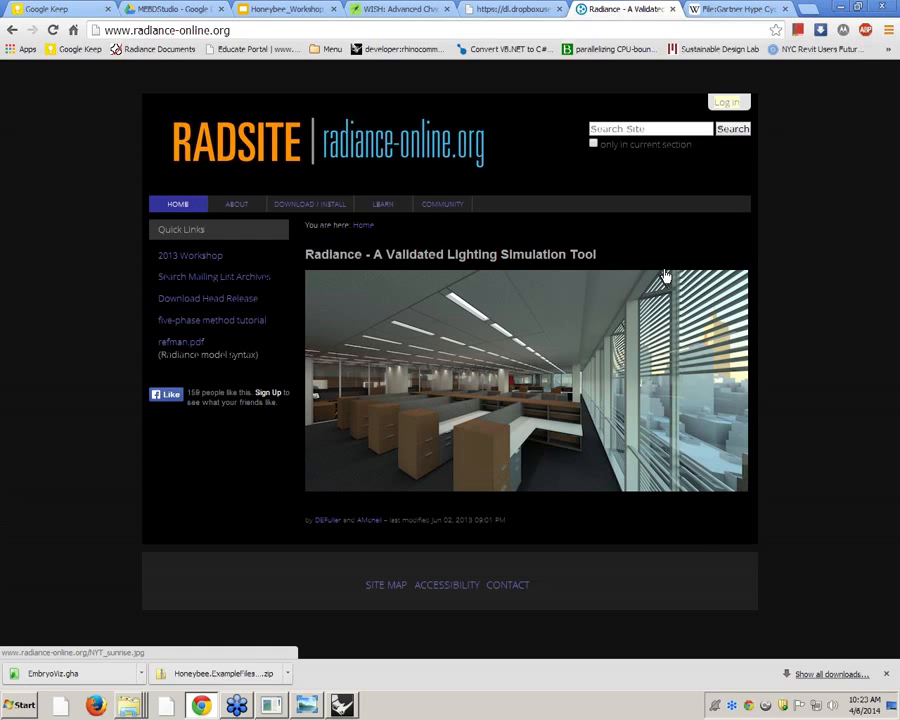
pyautogui.click(446, 212)
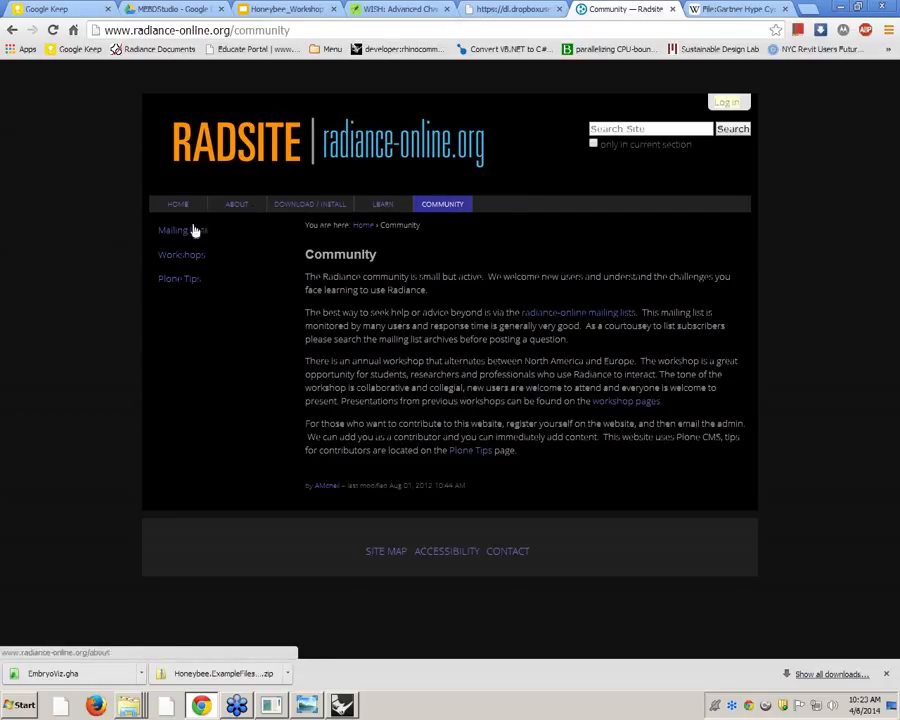
pyautogui.click(197, 260)
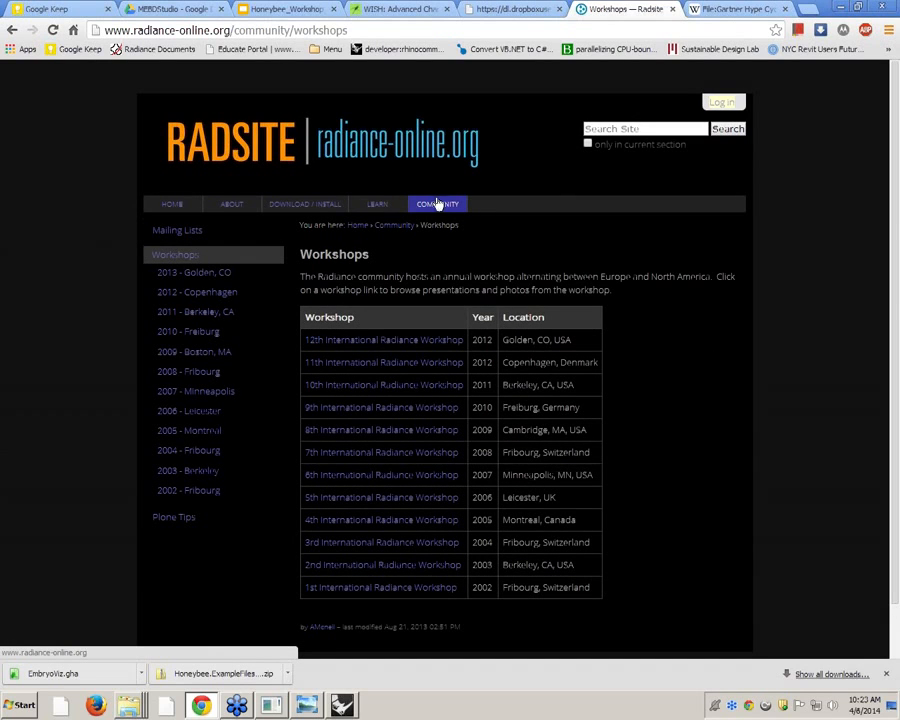
pyautogui.click(378, 392)
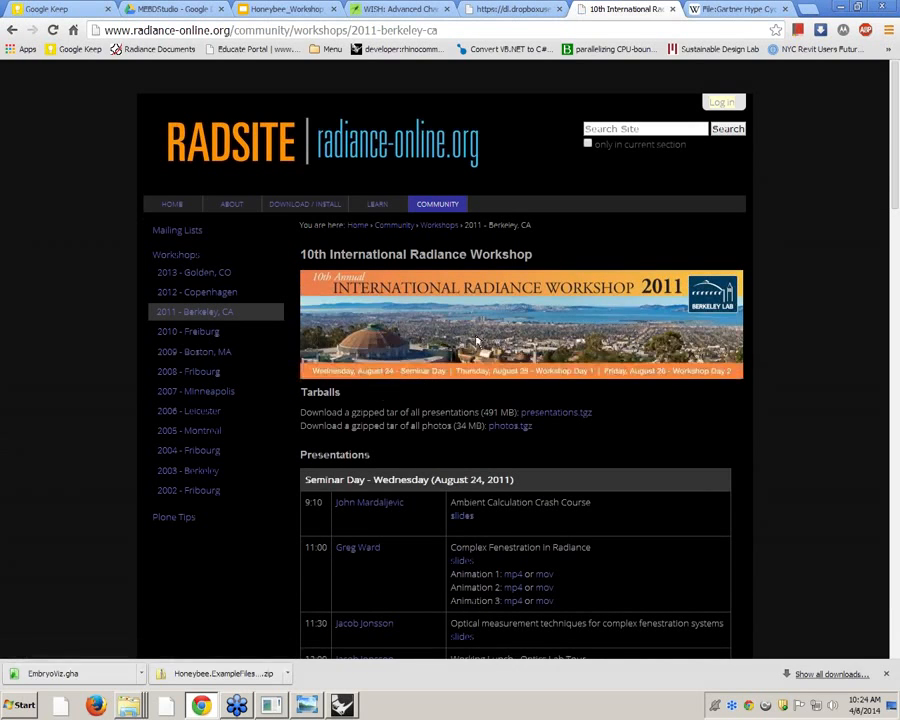
# Open the slides of the Ambient Calculation Crash Course presentation and read through to the second slide
pyautogui.scroll(-3, 468, 297)
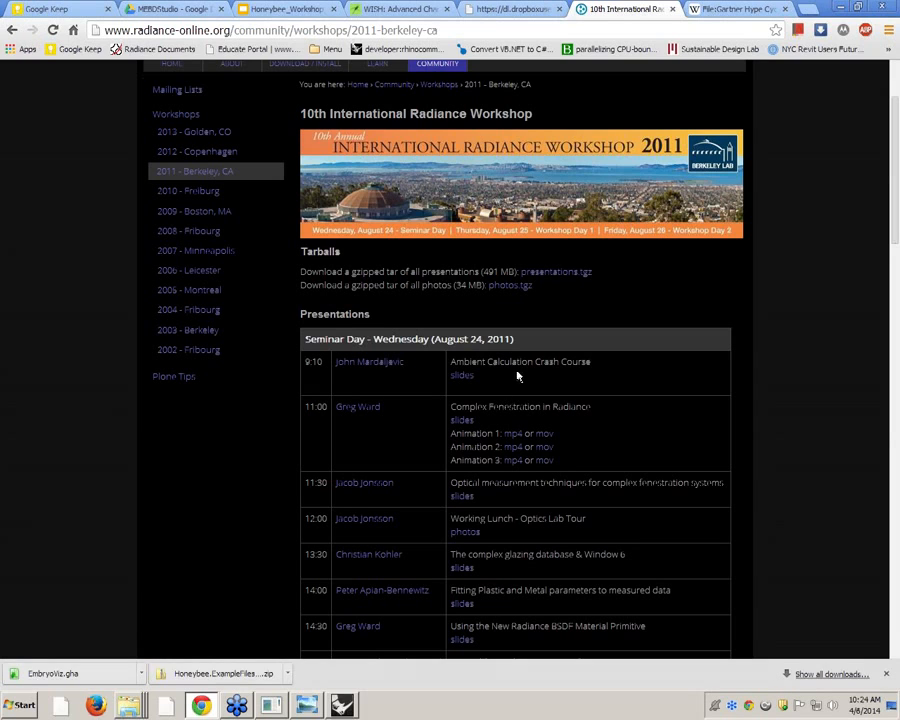
pyautogui.click(464, 378)
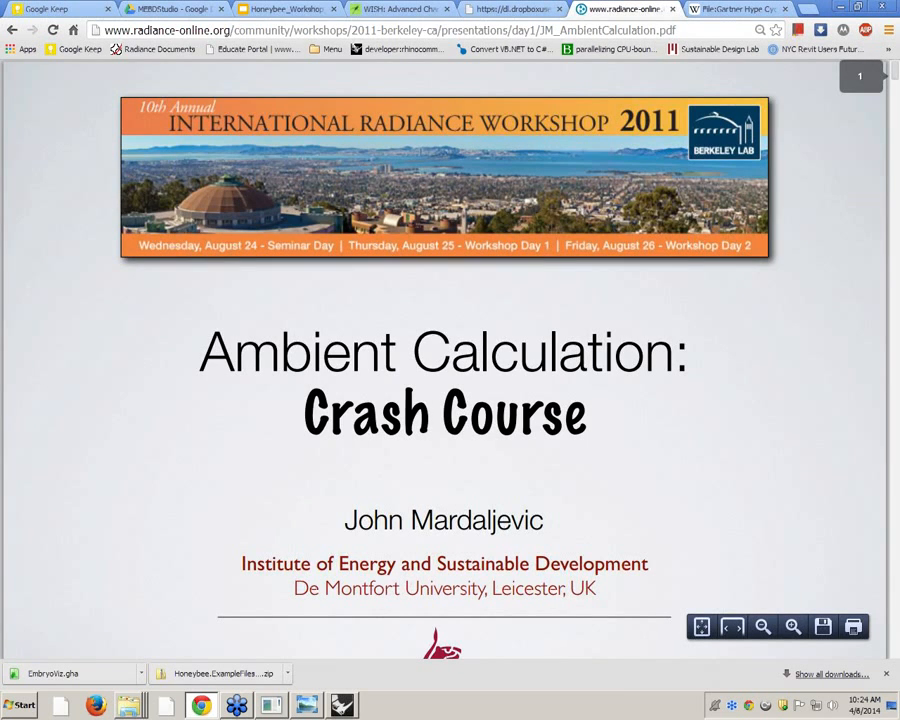
pyautogui.scroll(-3, 458, 331)
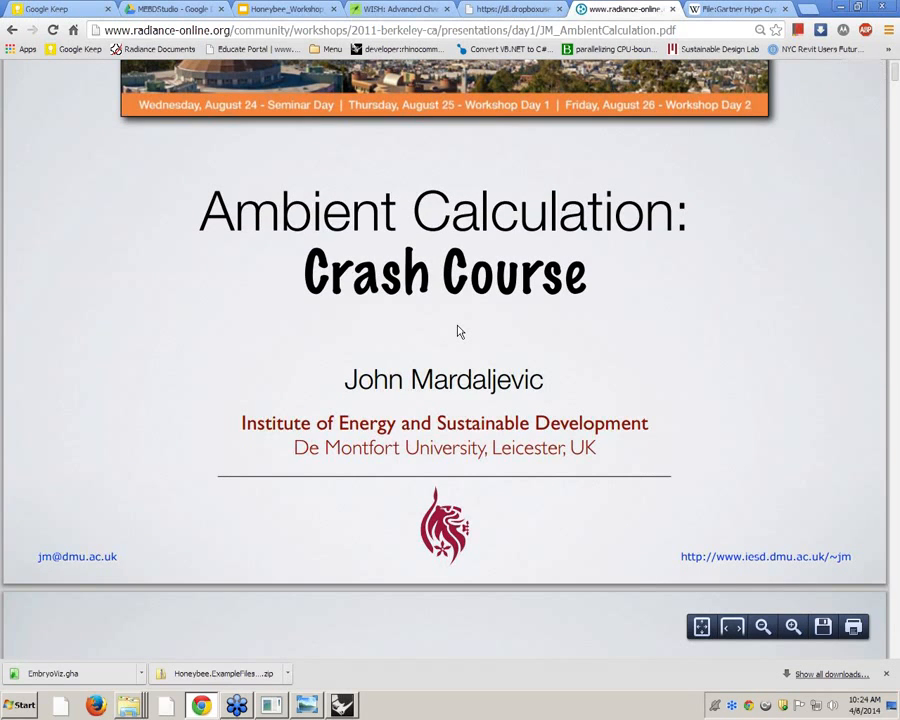
pyautogui.scroll(-10, 458, 336)
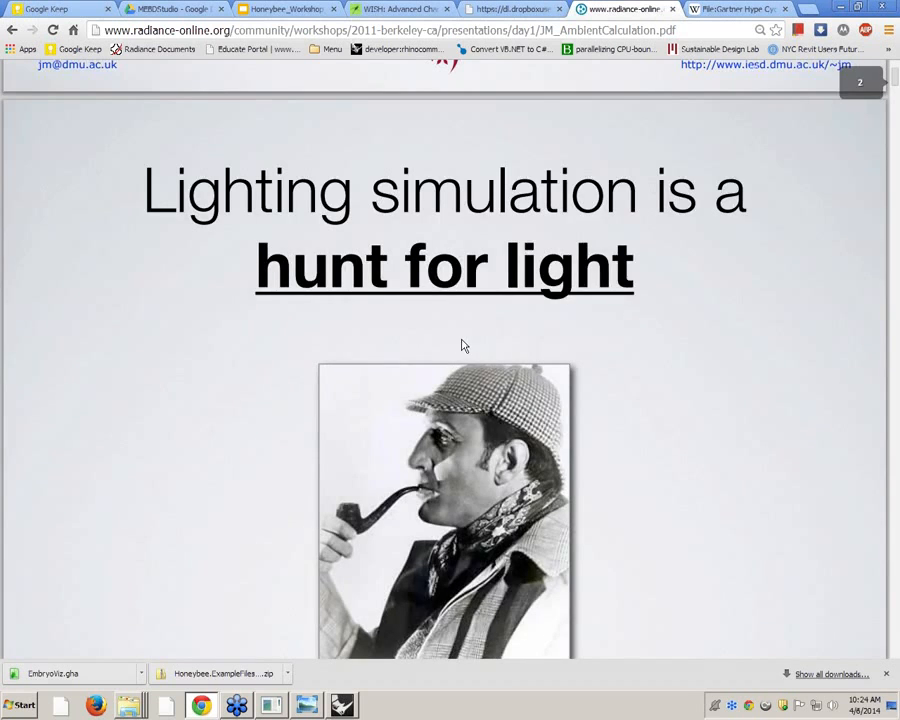
pyautogui.scroll(-2, 462, 345)
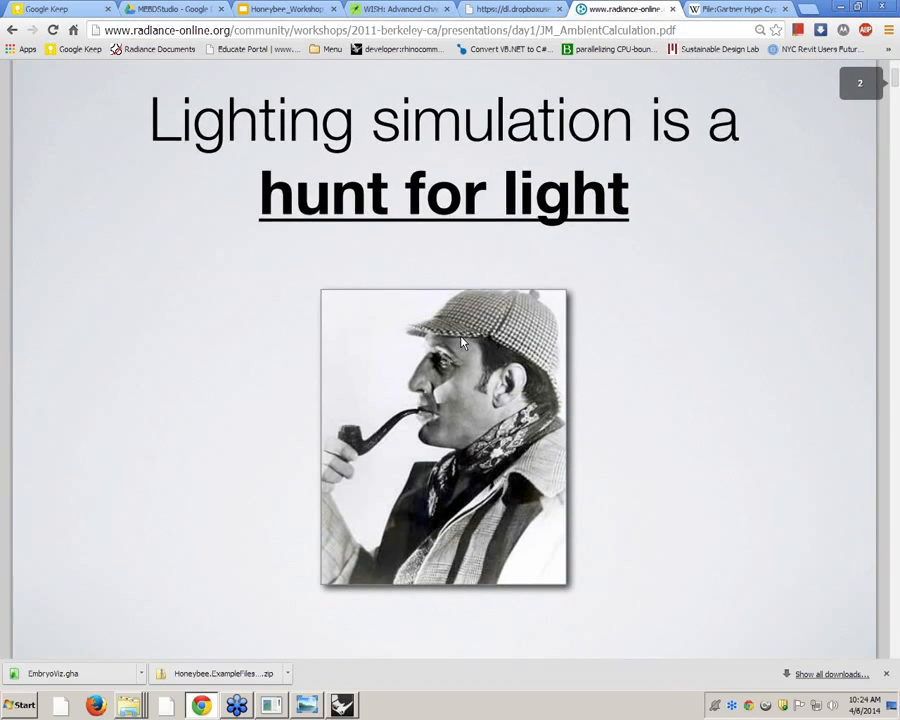
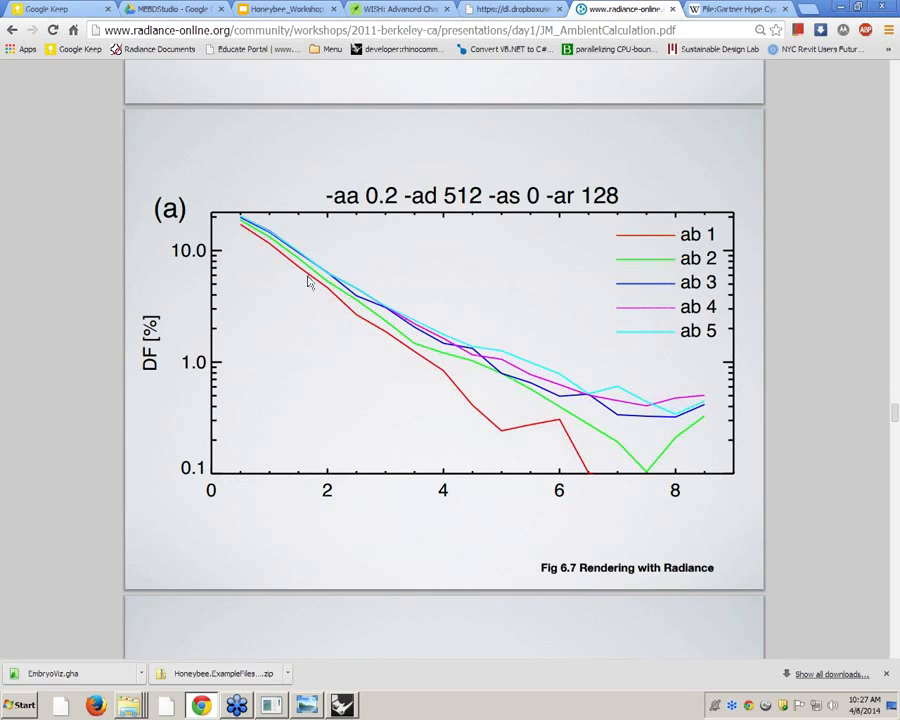
# Examine the ambient bounce daylight factor graphs and read on through the ambient resolution slides to the overture calculation
pyautogui.moveTo(620, 196); pyautogui.dragTo(334, 196)
pyautogui.scroll(1, 497, 205)
pyautogui.scroll(-5, 464, 301)
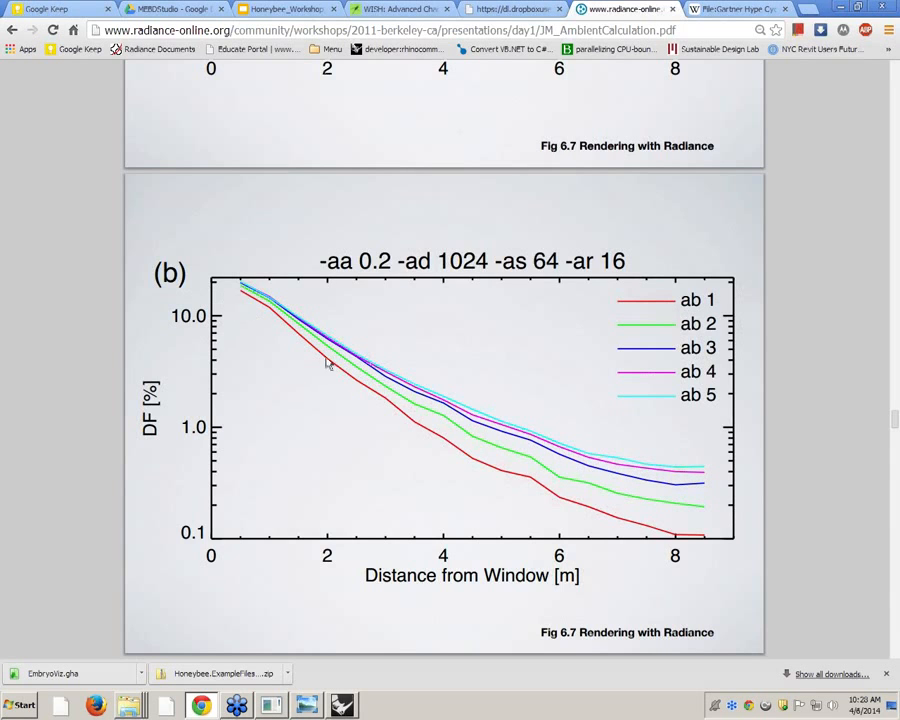
pyautogui.scroll(-10, 364, 444)
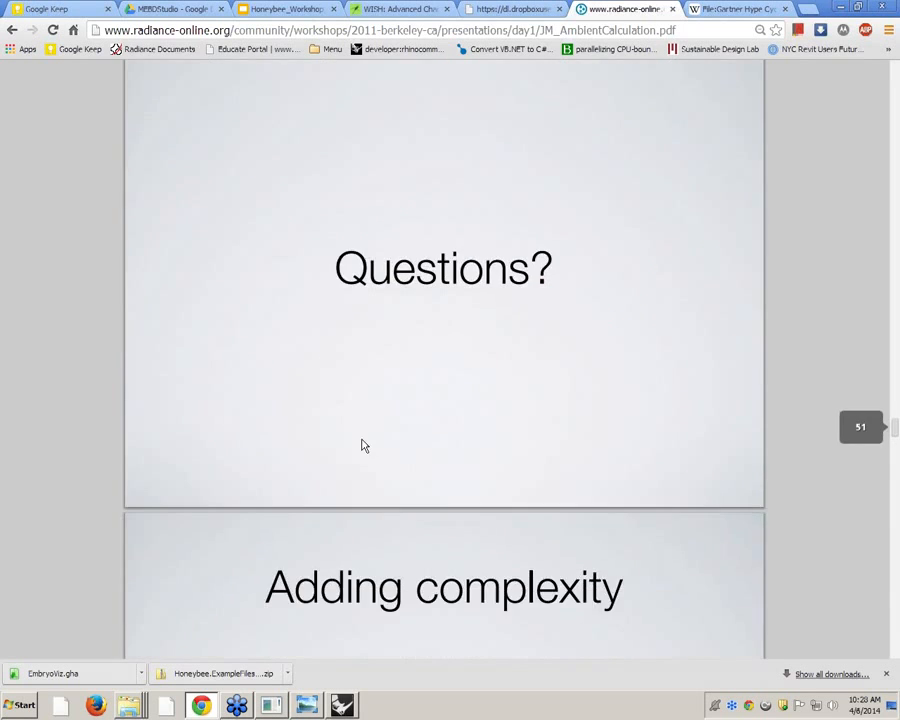
pyautogui.scroll(-20, 350, 442)
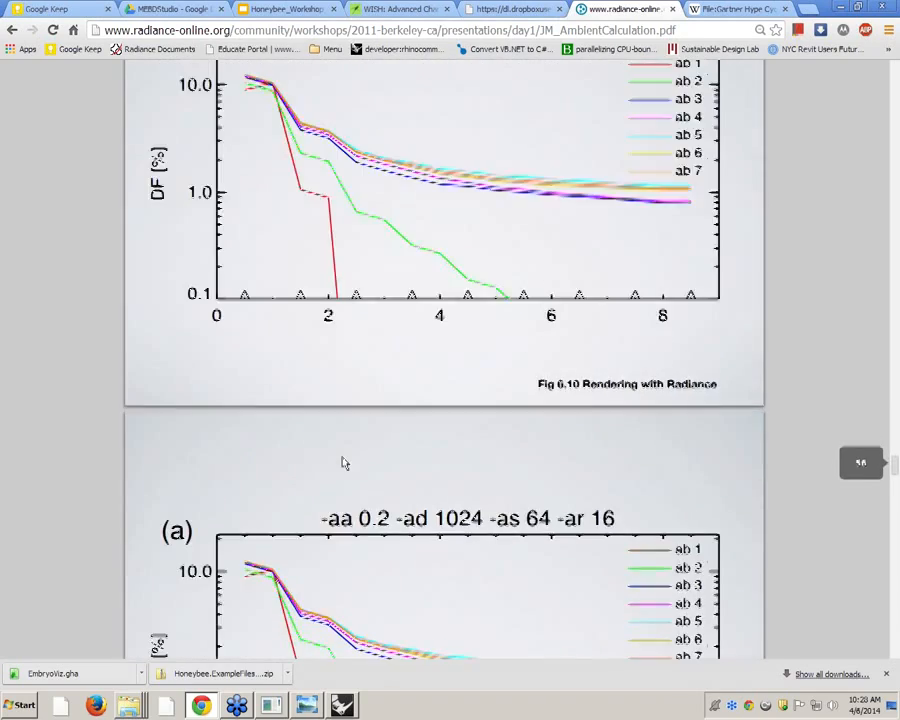
pyautogui.scroll(-15, 341, 463)
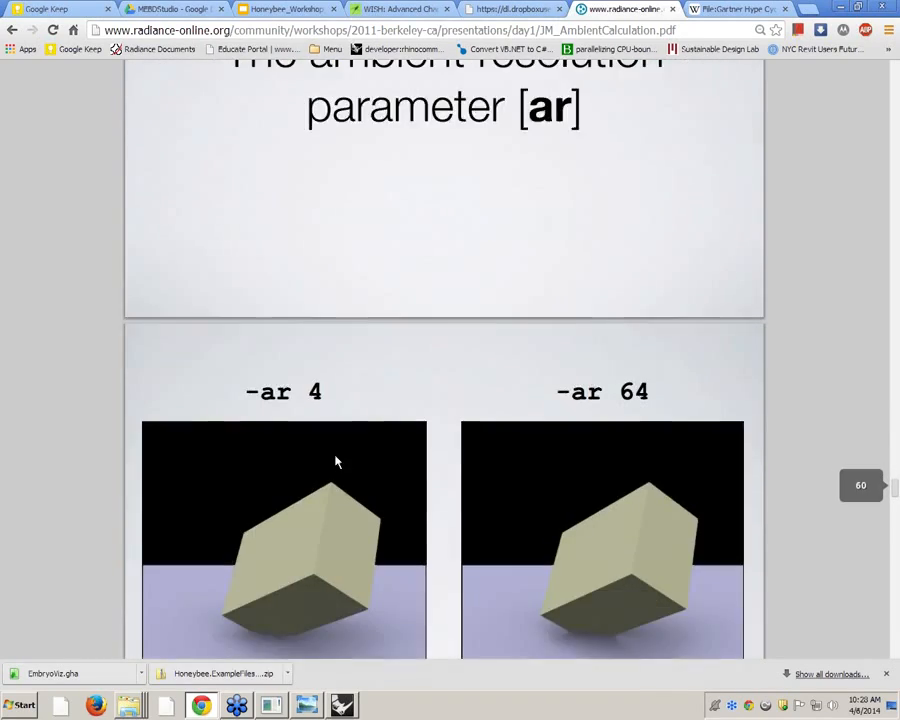
pyautogui.scroll(-15, 334, 462)
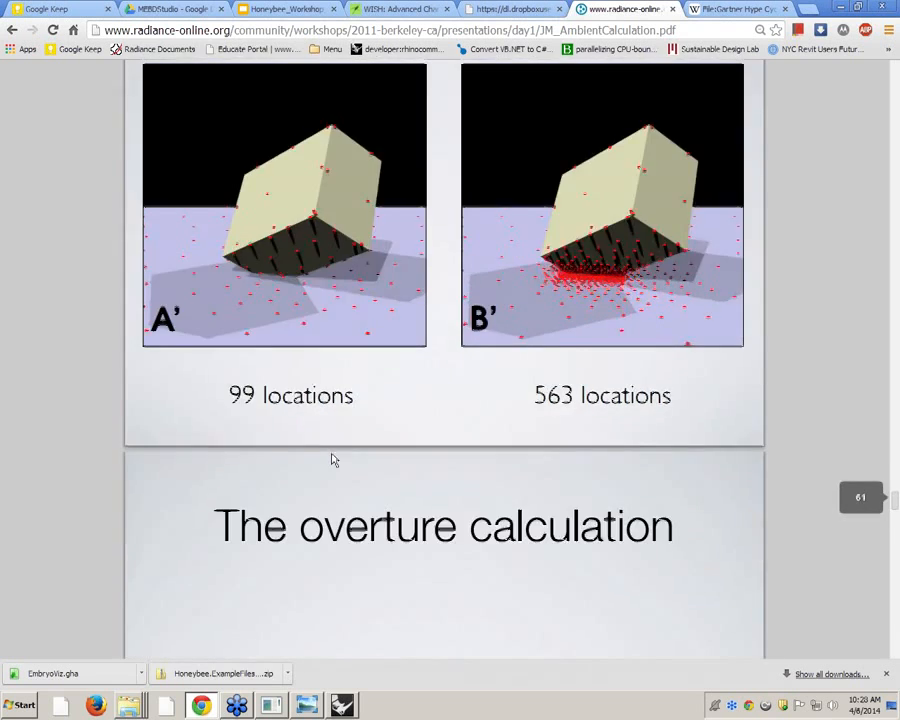
pyautogui.scroll(4, 329, 456)
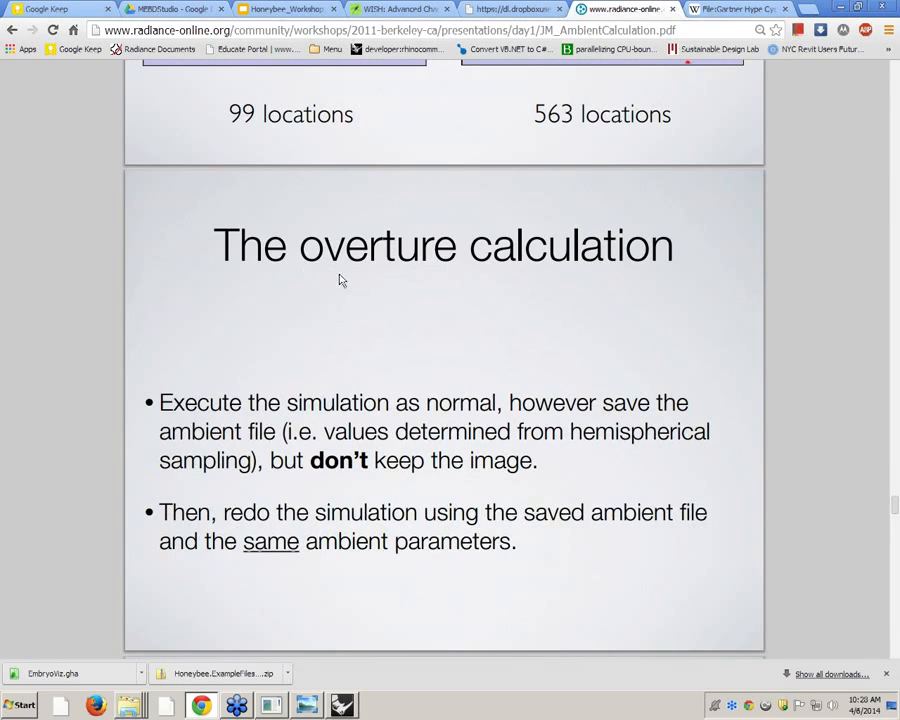
# Compare the renderings with and without overture, and read the slides on why to use overture, rtrace defaults and CPU overhead
pyautogui.scroll(-5, 617, 266)
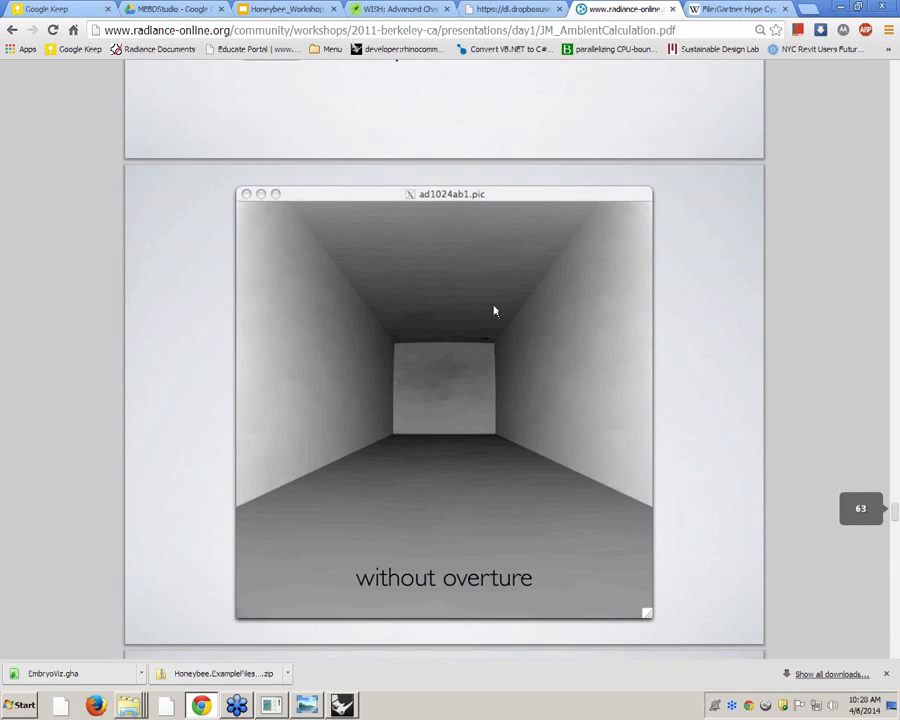
pyautogui.keyDown('ctrl'); pyautogui.scroll(-1, 501, 340); pyautogui.keyUp('ctrl')
pyautogui.scroll(-3, 501, 338)
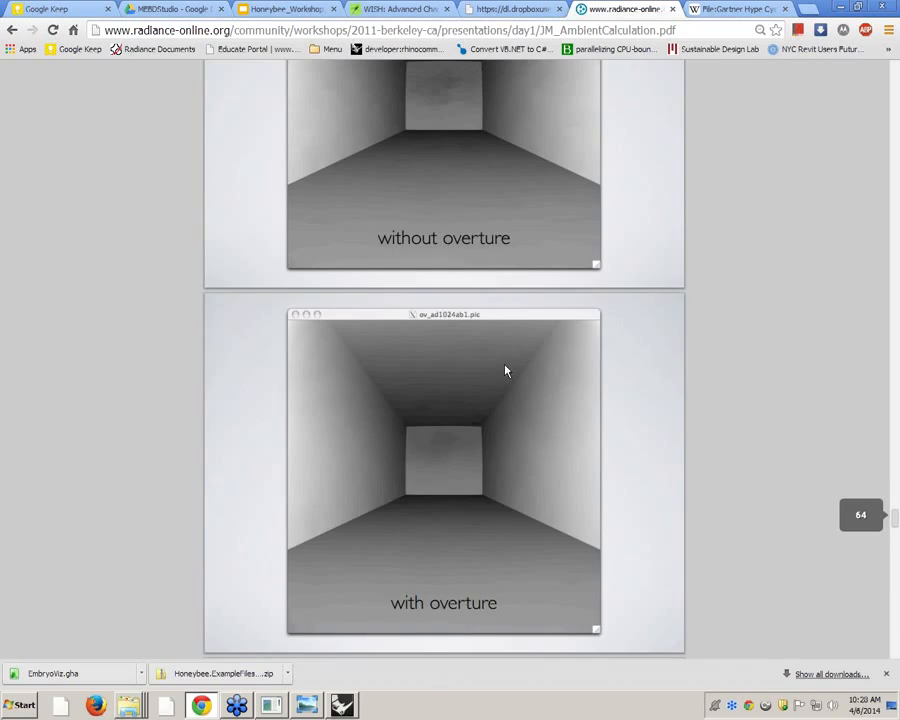
pyautogui.keyDown('ctrl'); pyautogui.scroll(-2, 504, 370); pyautogui.keyUp('ctrl')
pyautogui.scroll(2, 514, 337)
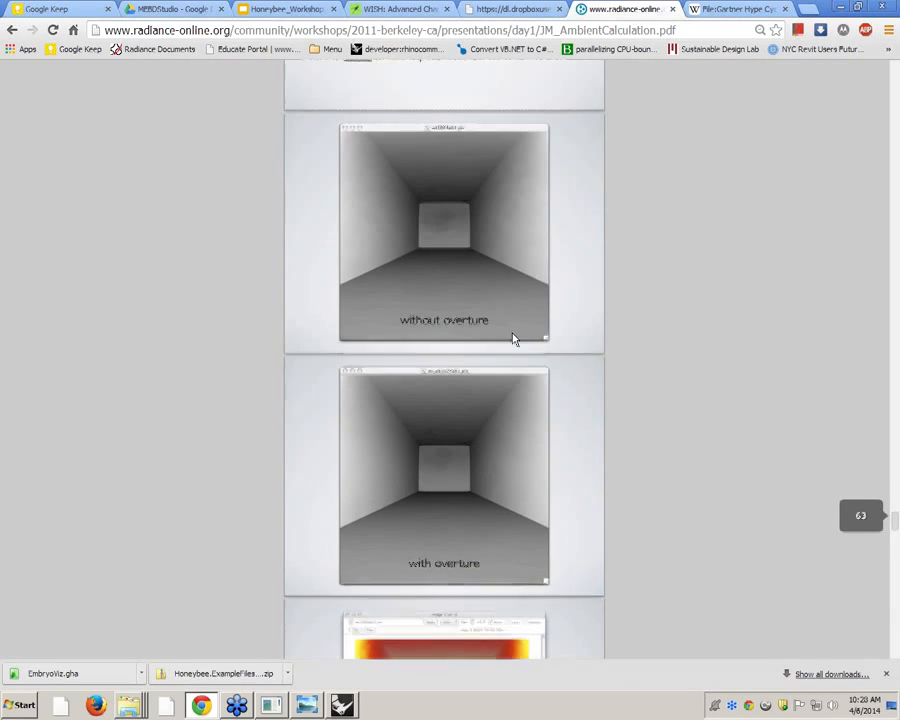
pyautogui.scroll(-1, 503, 344)
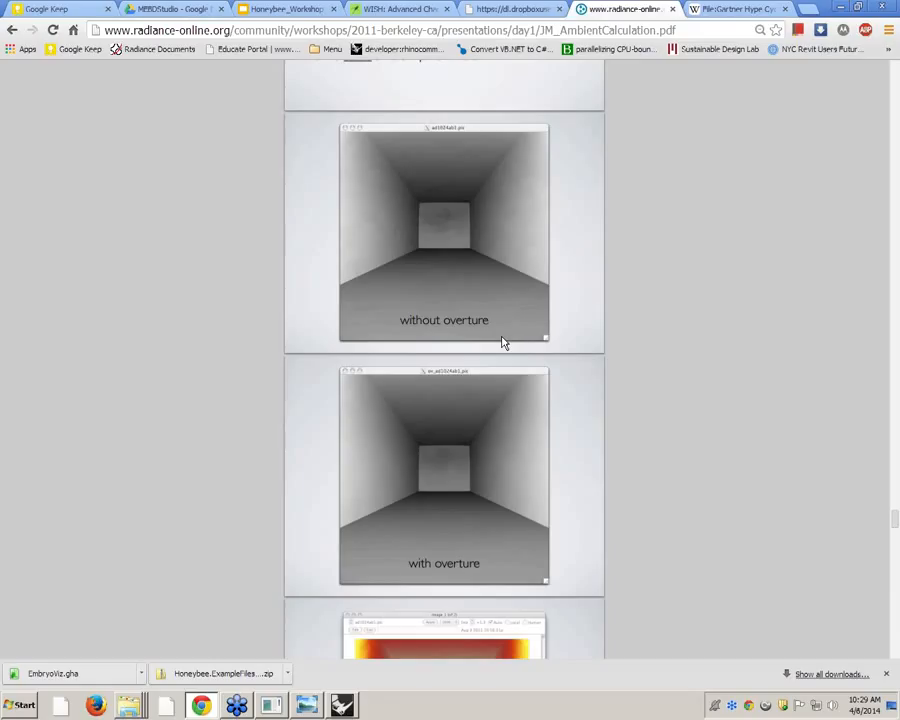
pyautogui.scroll(-5, 578, 352)
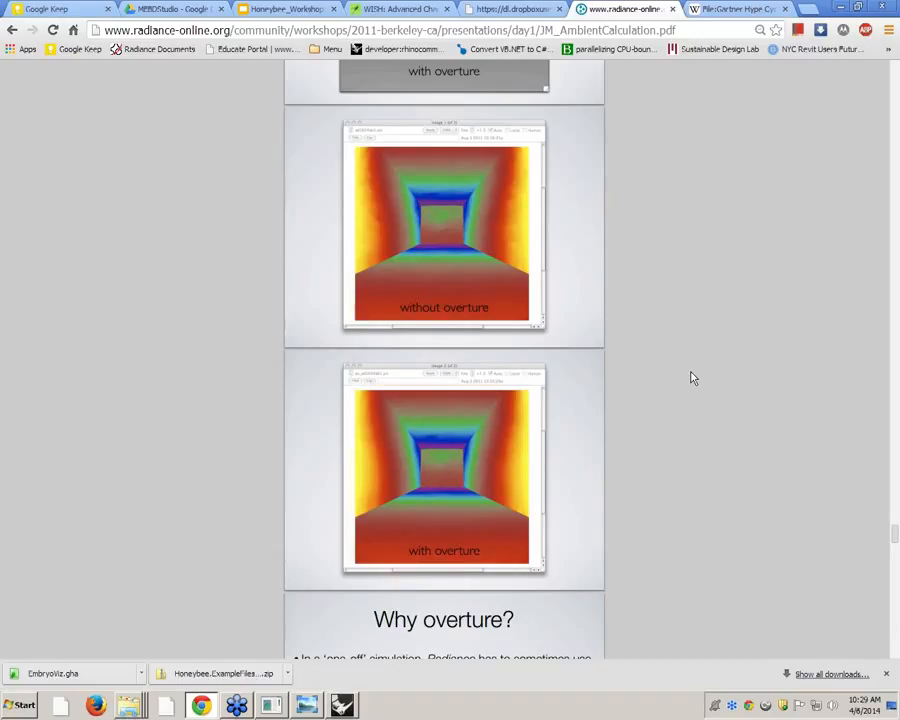
pyautogui.scroll(-6, 603, 237)
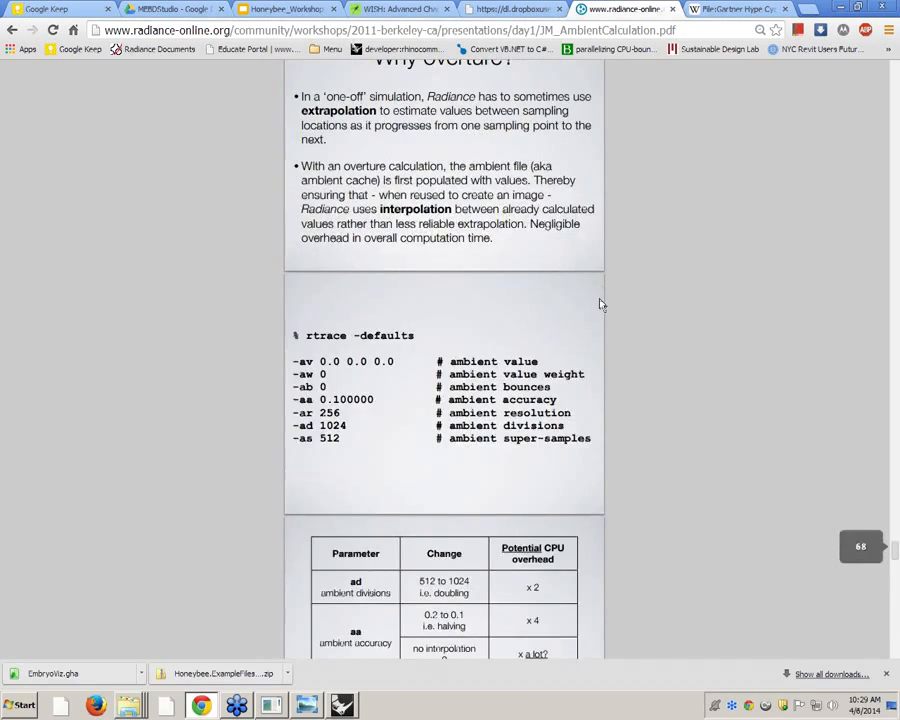
pyautogui.scroll(3, 601, 300)
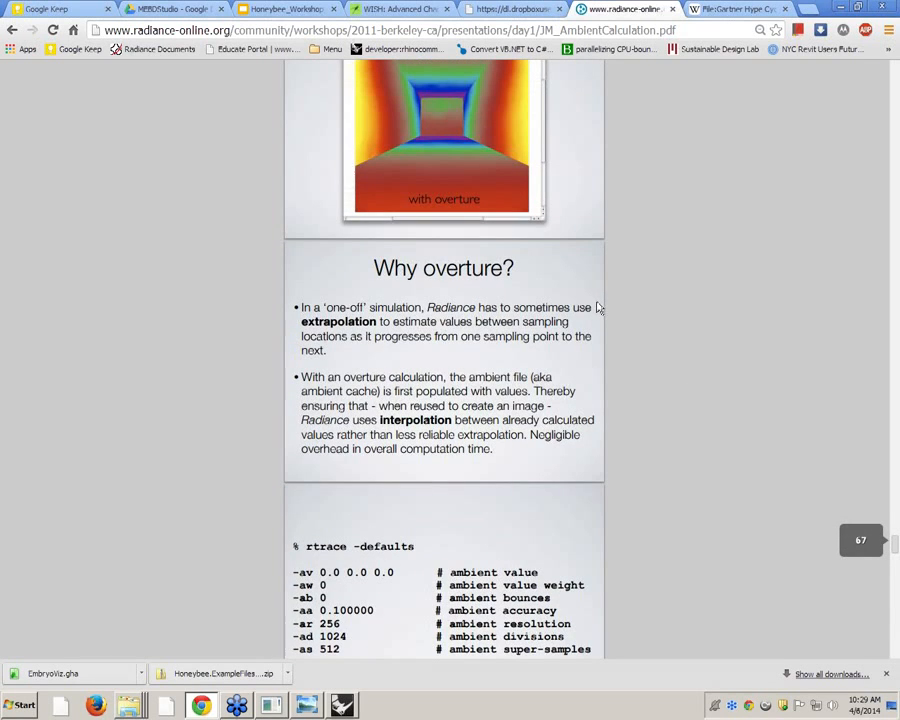
pyautogui.scroll(-3, 598, 315)
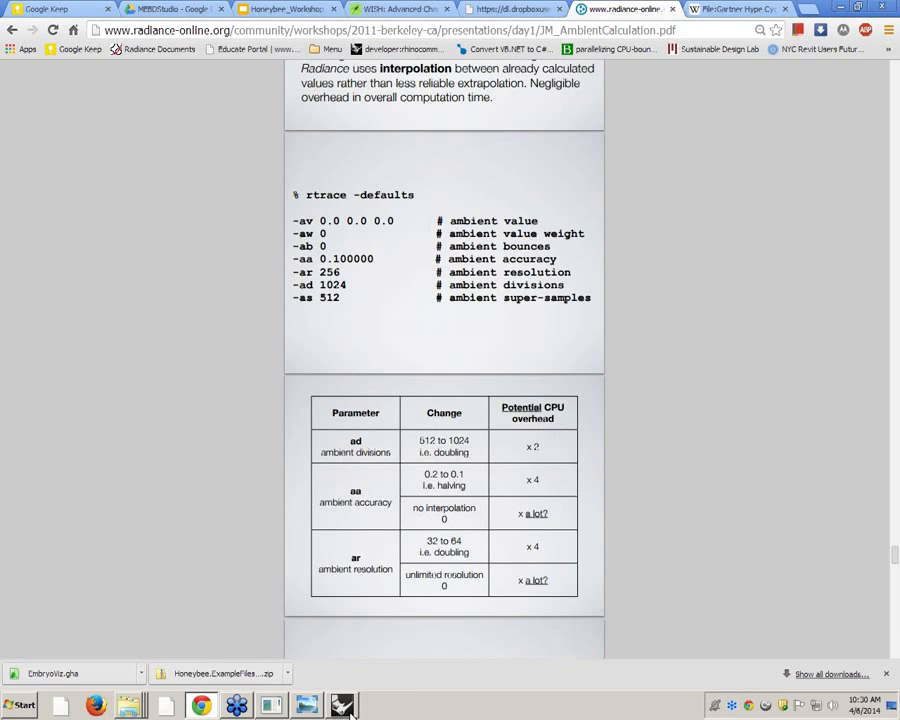
# Switch to Grasshopper and examine the rendered image under "Use EmbryoViz!" up close
pyautogui.click(340, 708)
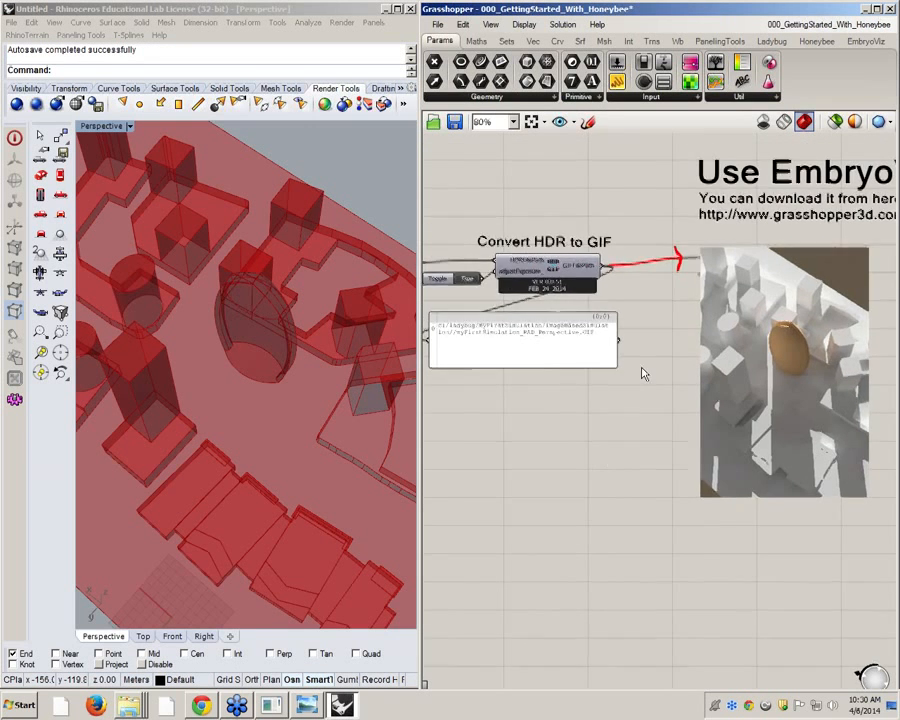
pyautogui.scroll(-2, 643, 372)
pyautogui.scroll(4, 629, 378)
pyautogui.scroll(10, 792, 430)
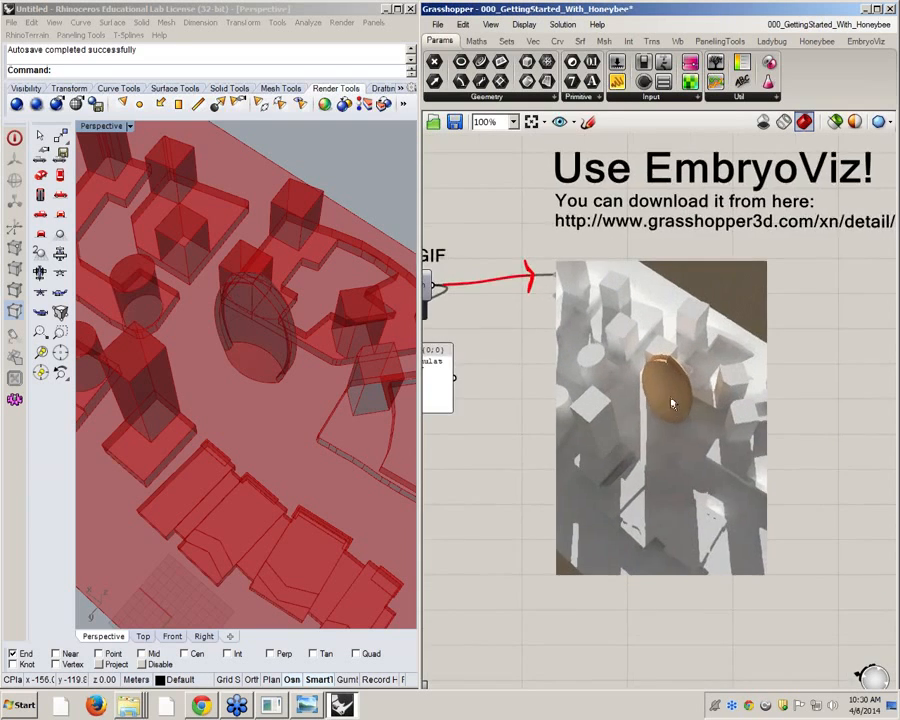
pyautogui.scroll(4, 647, 313)
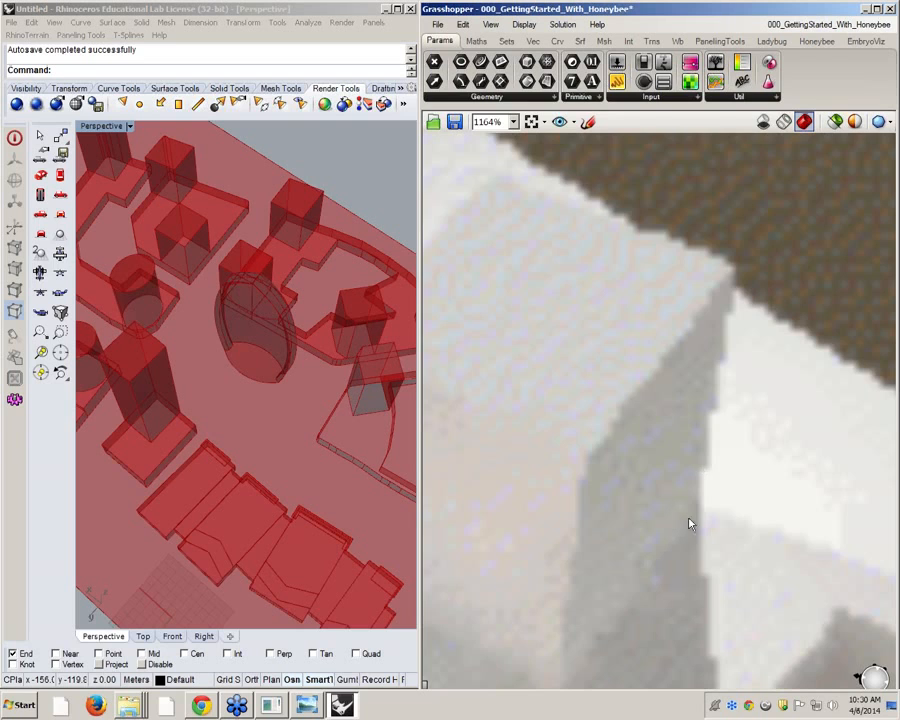
pyautogui.scroll(-5, 703, 412)
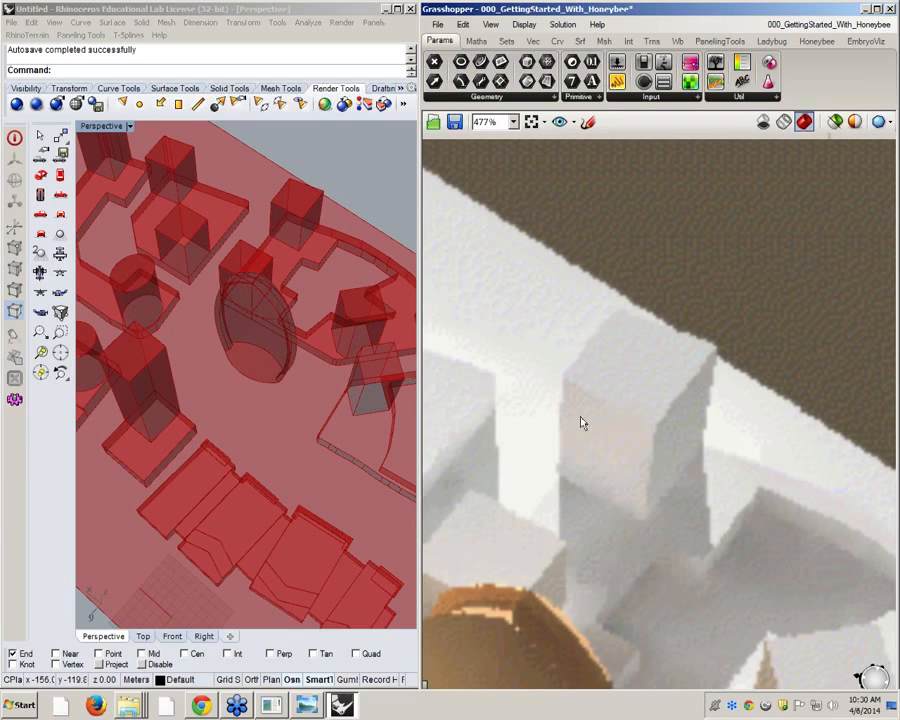
pyautogui.scroll(-10, 580, 420)
pyautogui.scroll(-2, 724, 362)
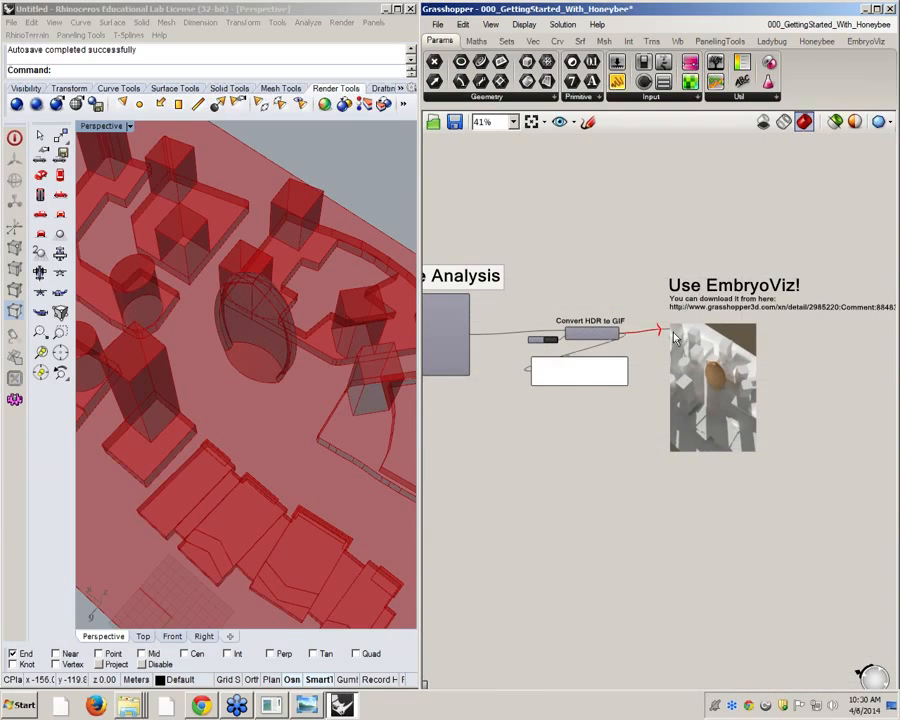
# Find the Honeybee RADParameters component near the Analysis Recipe and inspect its readMe! output
pyautogui.moveTo(536, 416); pyautogui.dragTo(654, 410, button='right')
pyautogui.scroll(-1, 601, 432)
pyautogui.moveTo(601, 432); pyautogui.dragTo(729, 426, button='right')
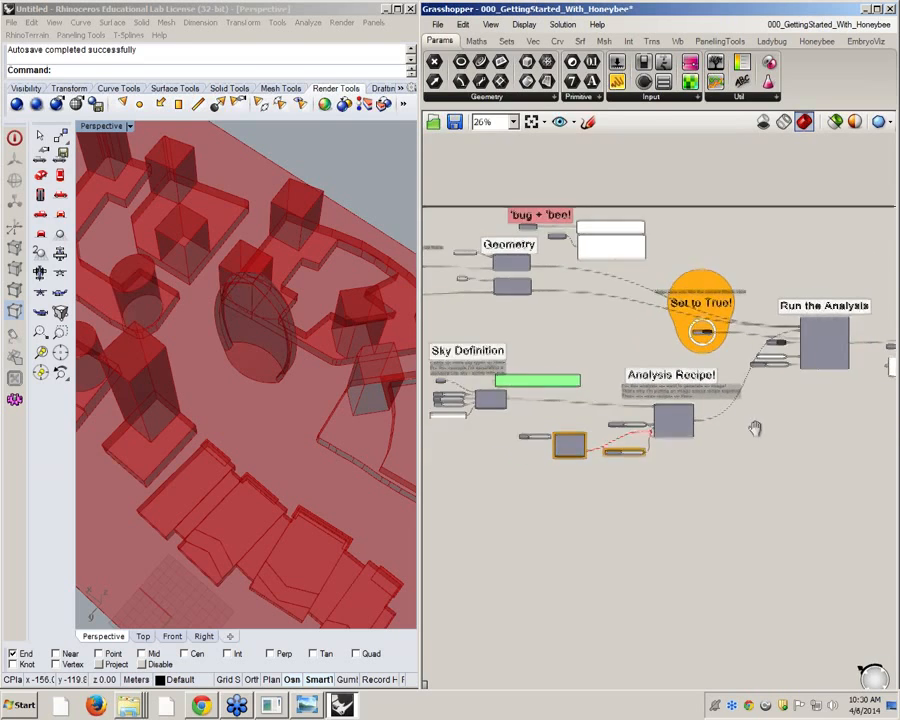
pyautogui.scroll(6, 729, 426)
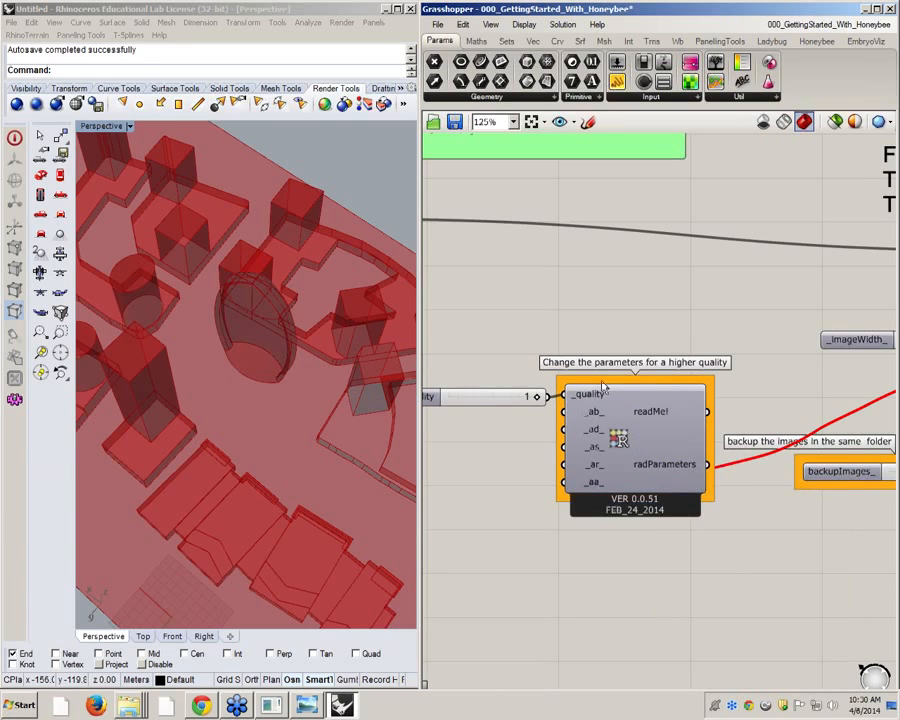
pyautogui.moveTo(652, 410)
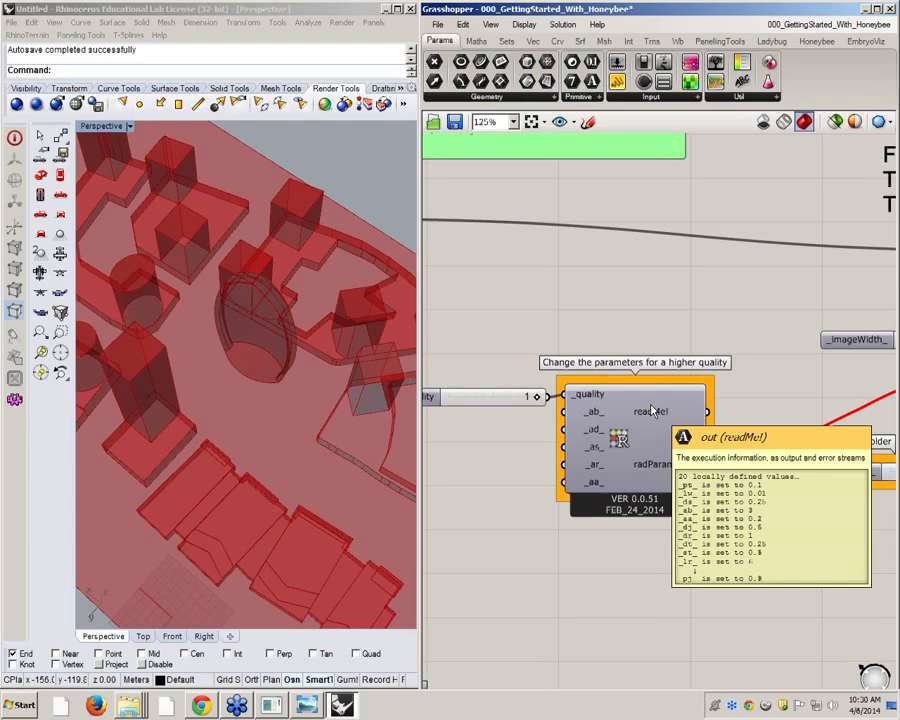
pyautogui.moveTo(641, 424); pyautogui.dragTo(672, 398, button='right')
pyautogui.scroll(1, 670, 399)
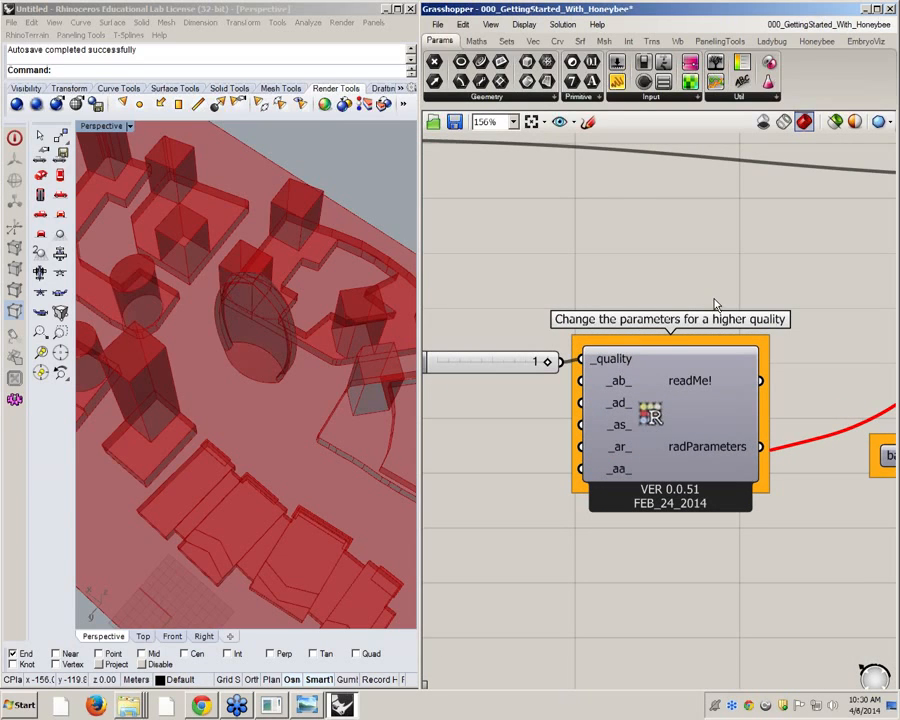
# Read the descriptions of the RADParameters component and its _ab_ ambient bounces input
pyautogui.moveTo(650, 414)
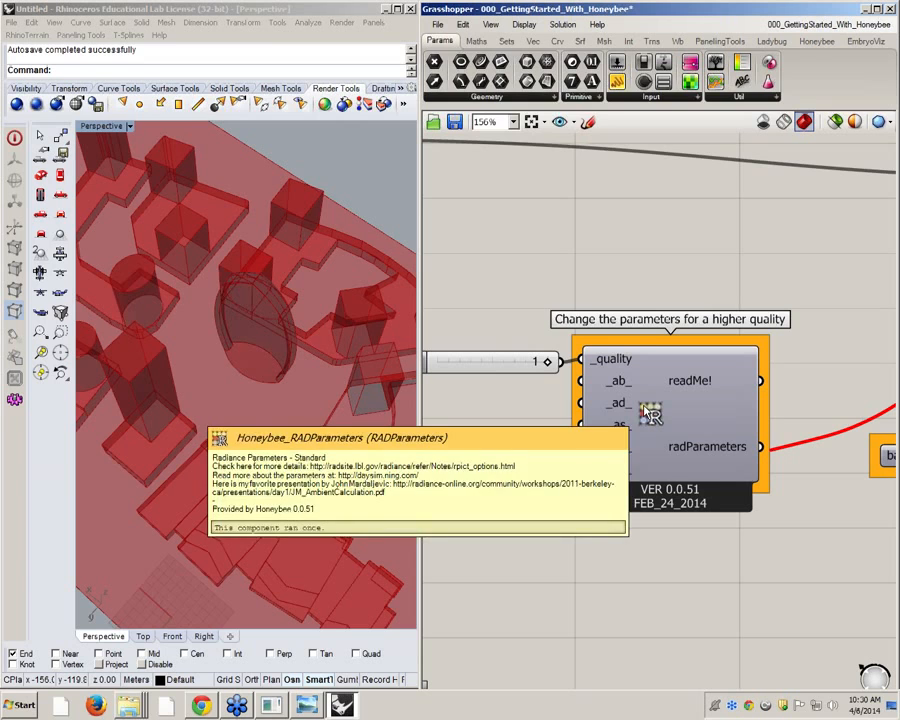
pyautogui.moveTo(664, 419); pyautogui.dragTo(620, 406, button='right')
pyautogui.moveTo(616, 403)
pyautogui.mouseDown()
pyautogui.moveTo(634, 371)
pyautogui.moveTo(615, 377)
pyautogui.moveTo(603, 400)
pyautogui.moveTo(612, 405)
pyautogui.mouseUp()
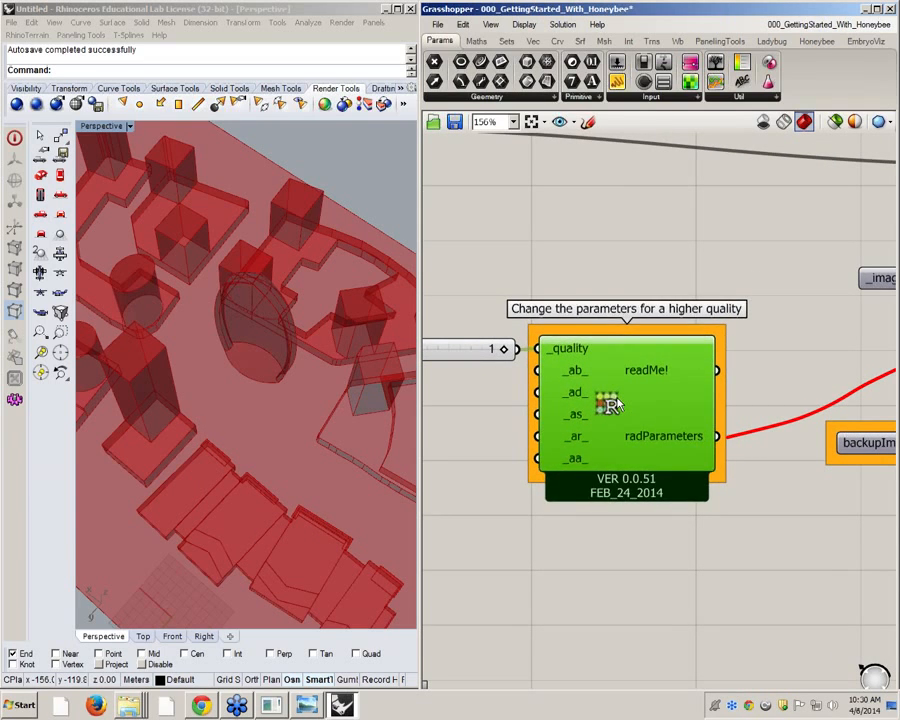
pyautogui.moveTo(612, 405)
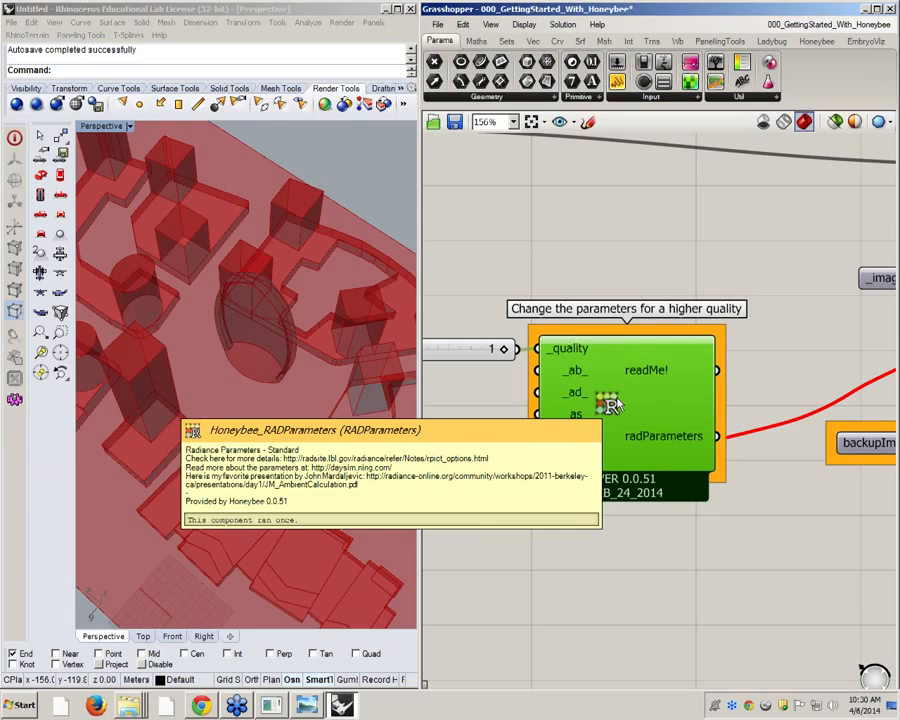
pyautogui.moveTo(575, 377)
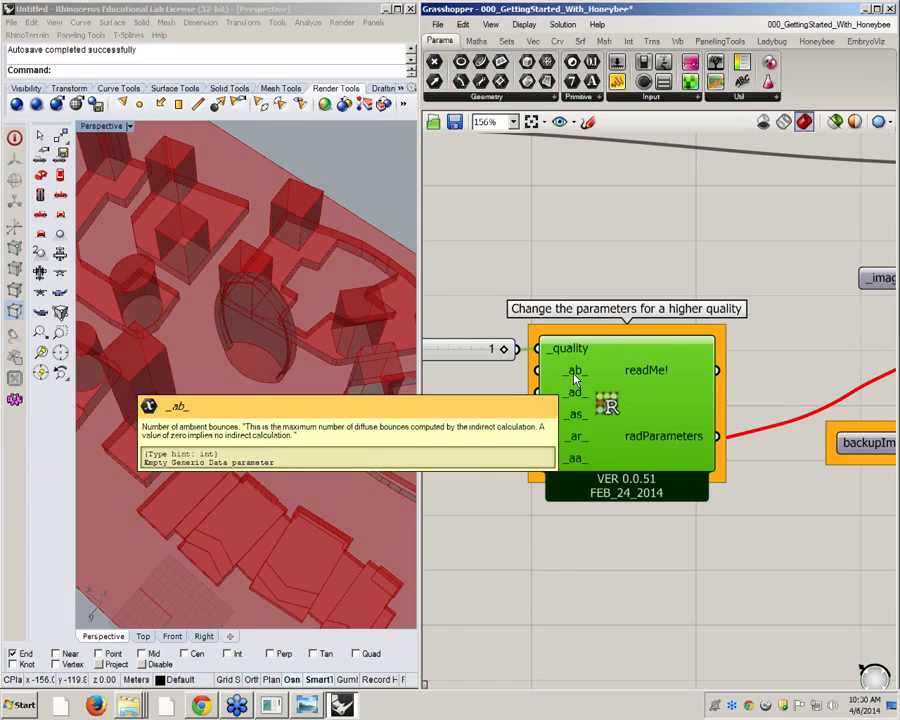
pyautogui.click(647, 263)
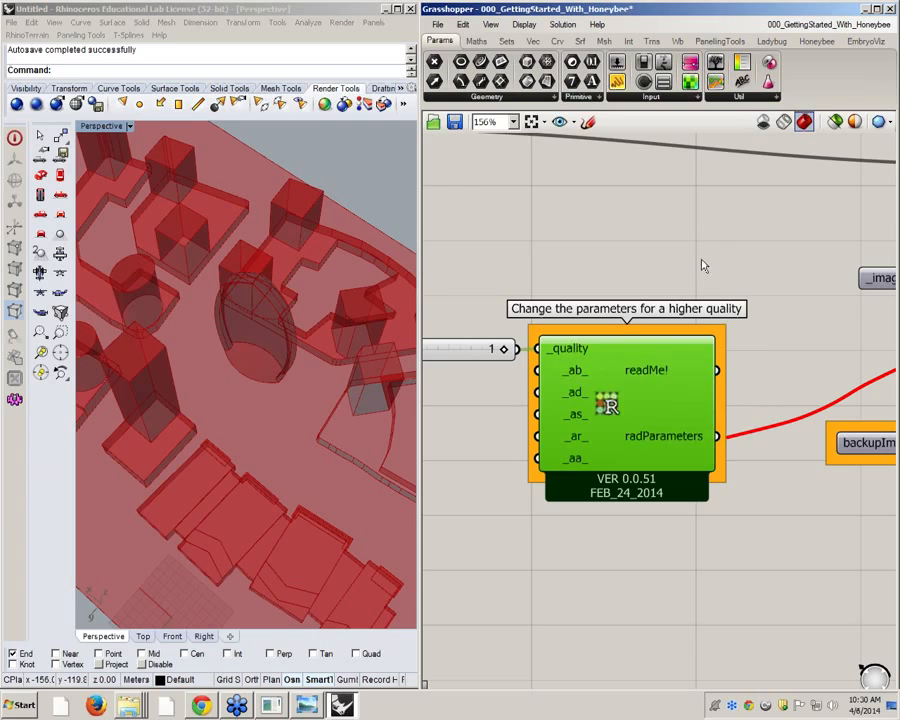
# Add a Panel above the RADParameters component and connect the readMe! output to it
pyautogui.doubleClick(734, 200)
pyautogui.write('panel')
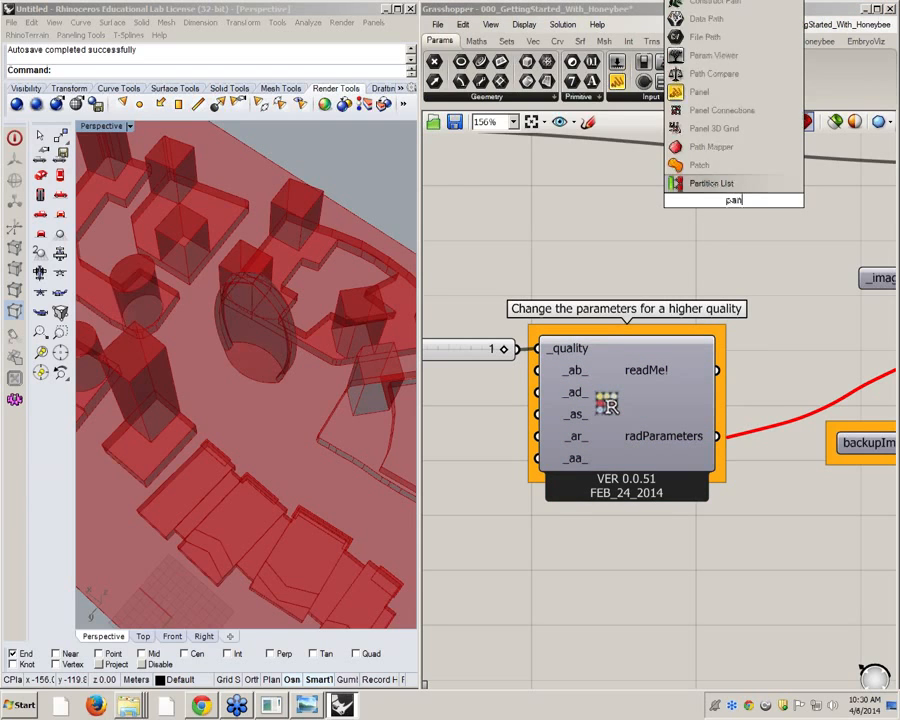
pyautogui.click(688, 148)
pyautogui.moveTo(717, 370); pyautogui.dragTo(646, 201)
# Enlarge the panel to list all the Radiance parameter values and position it beside the RADParameters component
pyautogui.moveTo(722, 163); pyautogui.dragTo(600, 243, button='right')
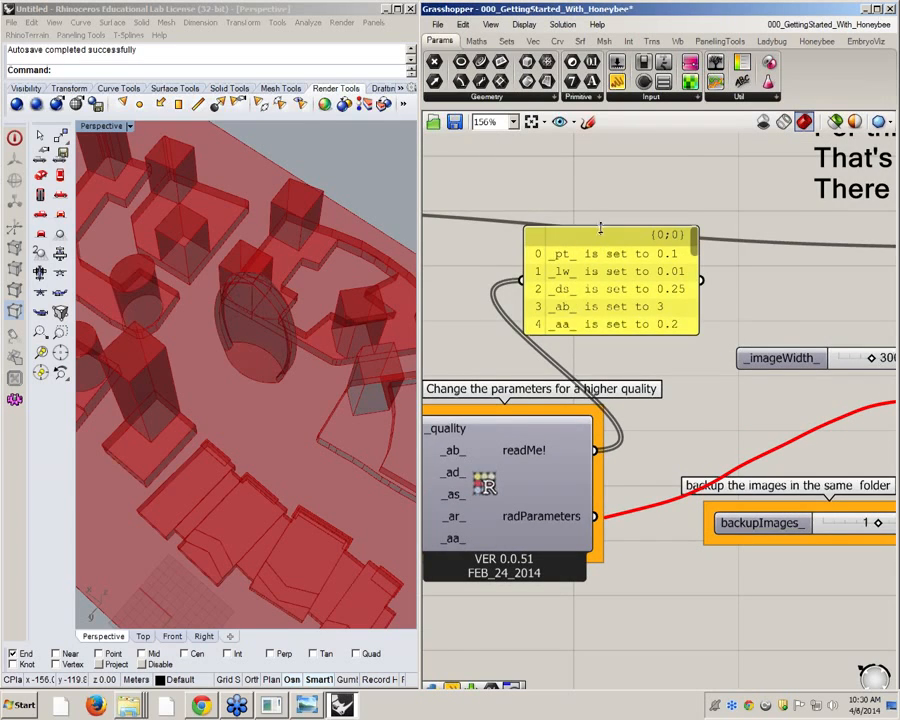
pyautogui.moveTo(599, 229); pyautogui.dragTo(602, 152)
pyautogui.scroll(-2, 665, 272)
pyautogui.moveTo(663, 312); pyautogui.dragTo(630, 428)
pyautogui.moveTo(613, 371); pyautogui.dragTo(677, 305)
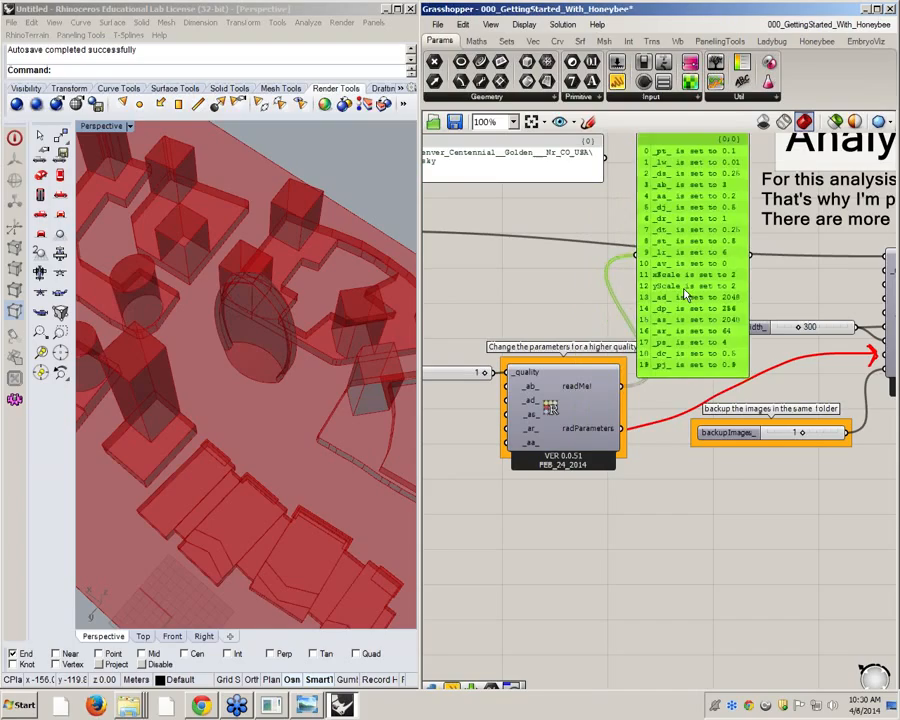
pyautogui.moveTo(459, 408); pyautogui.dragTo(573, 408, button='right')
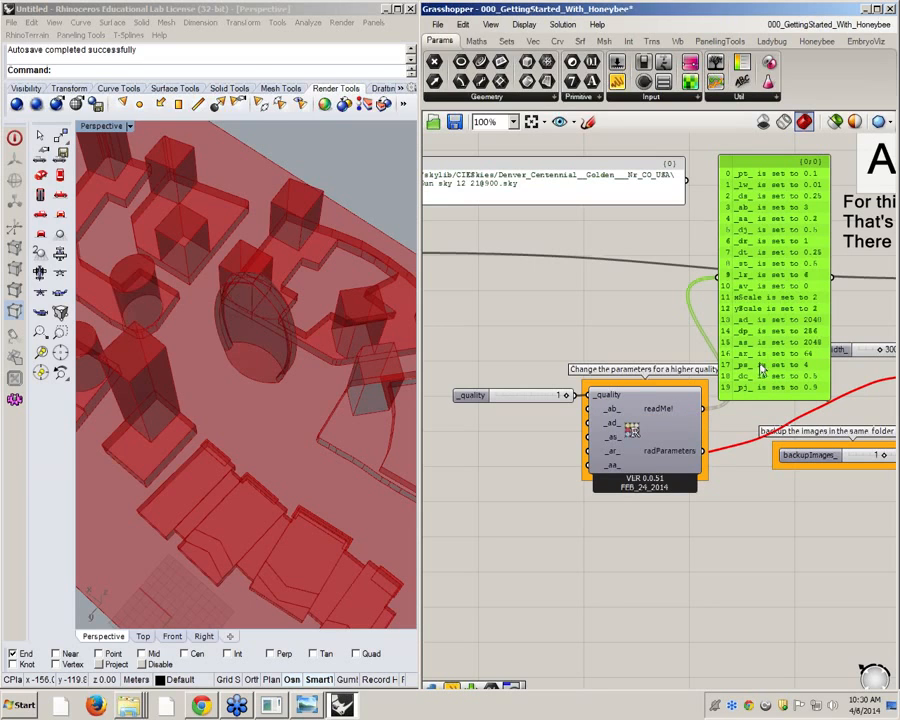
# Read the help page of the RADParameters component and select its rpict_options.html reference link
pyautogui.rightClick(633, 428)
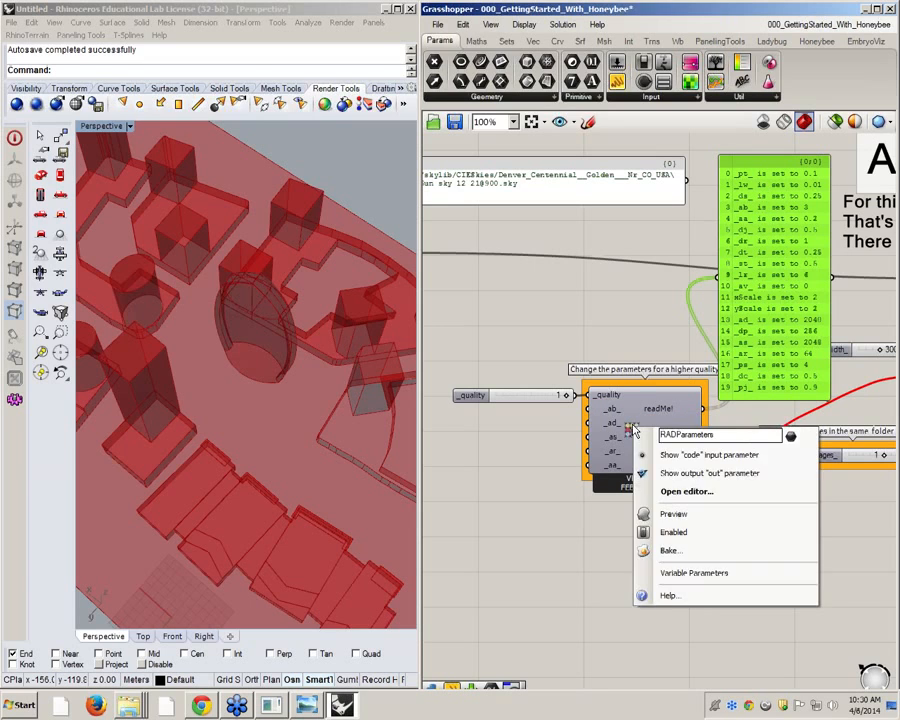
pyautogui.click(705, 596)
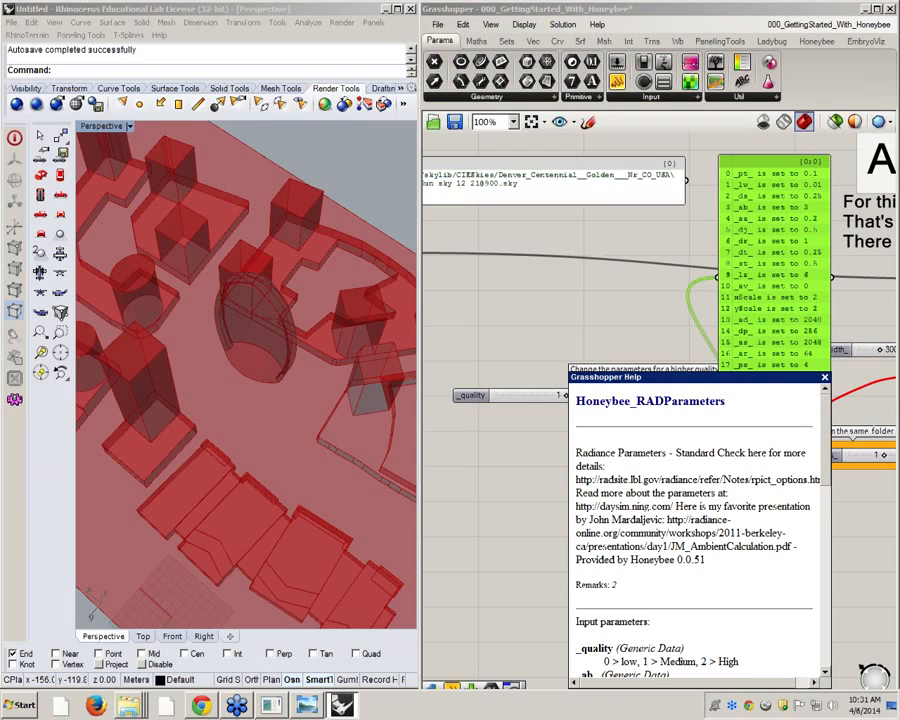
pyautogui.click(825, 377)
pyautogui.rightClick(634, 430)
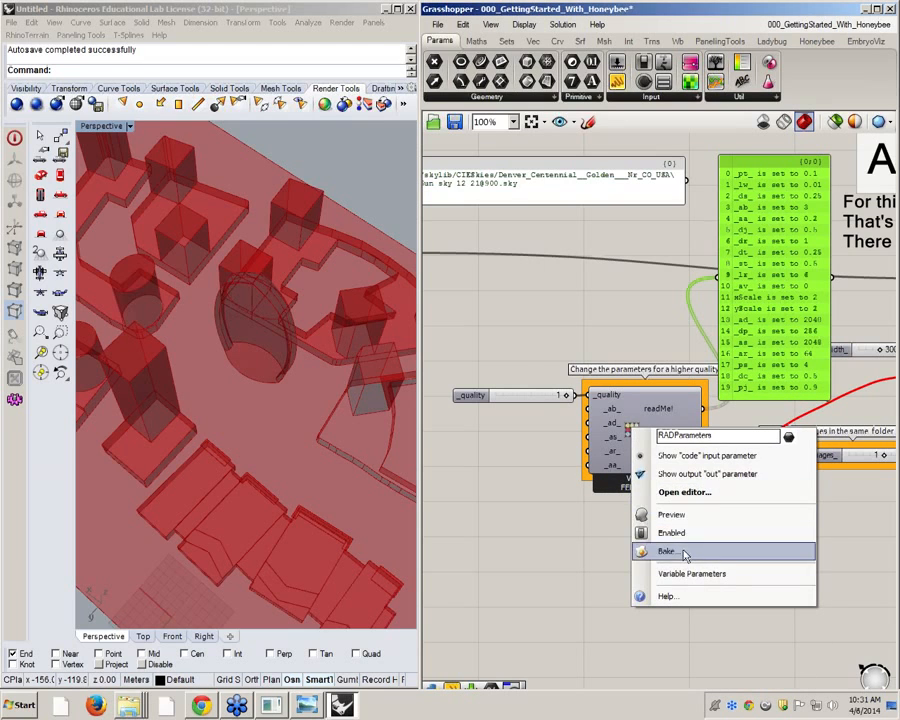
pyautogui.click(663, 595)
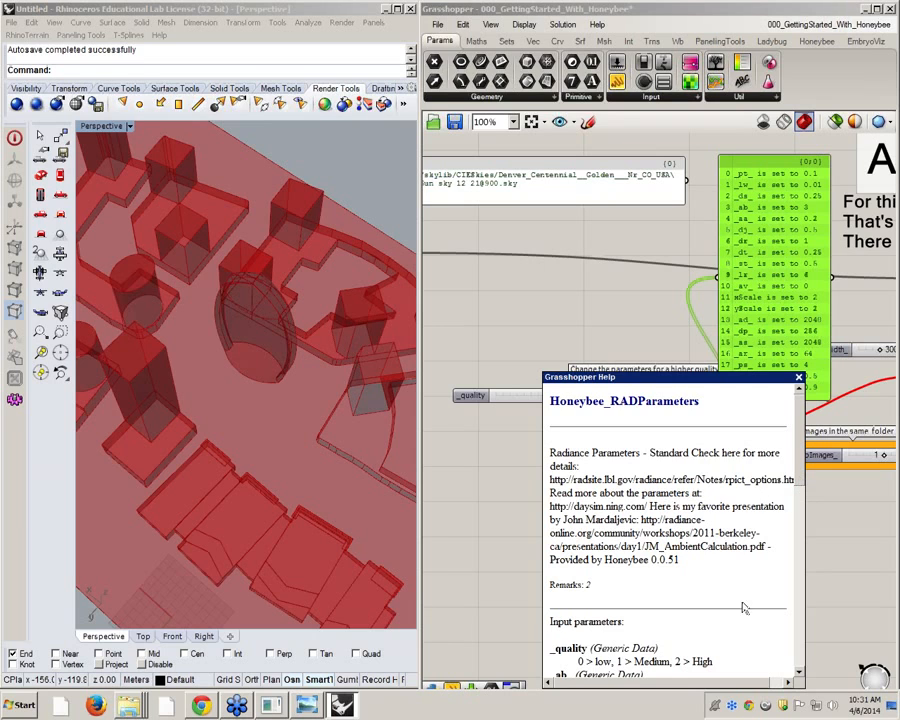
pyautogui.moveTo(736, 678); pyautogui.dragTo(710, 685)
pyautogui.moveTo(551, 480); pyautogui.dragTo(789, 482)
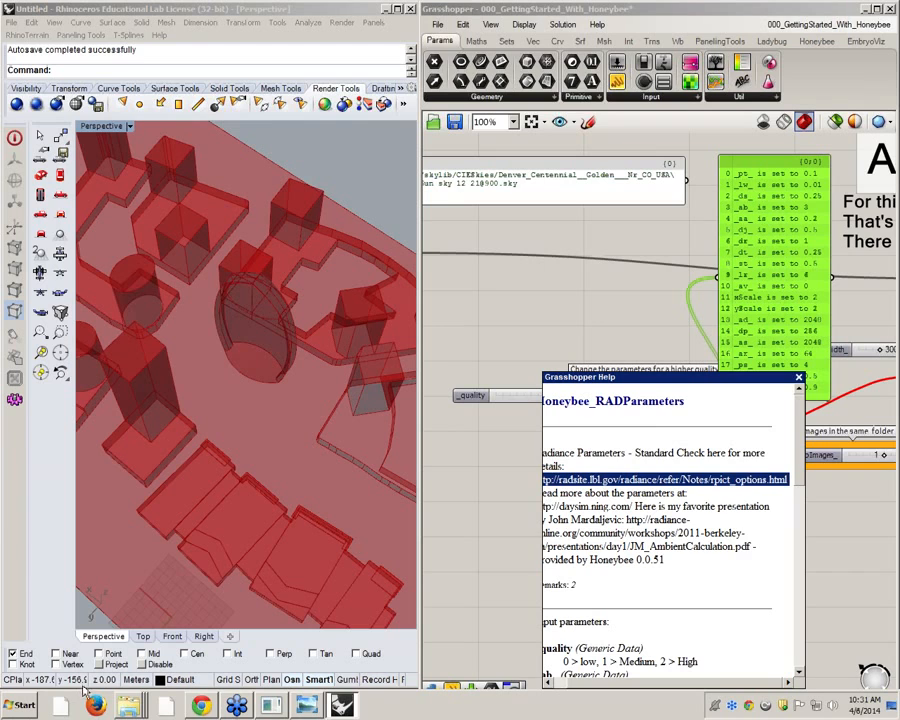
# Try to load the copied reference link in a new Chrome tab and return to Grasshopper
pyautogui.click(201, 706)
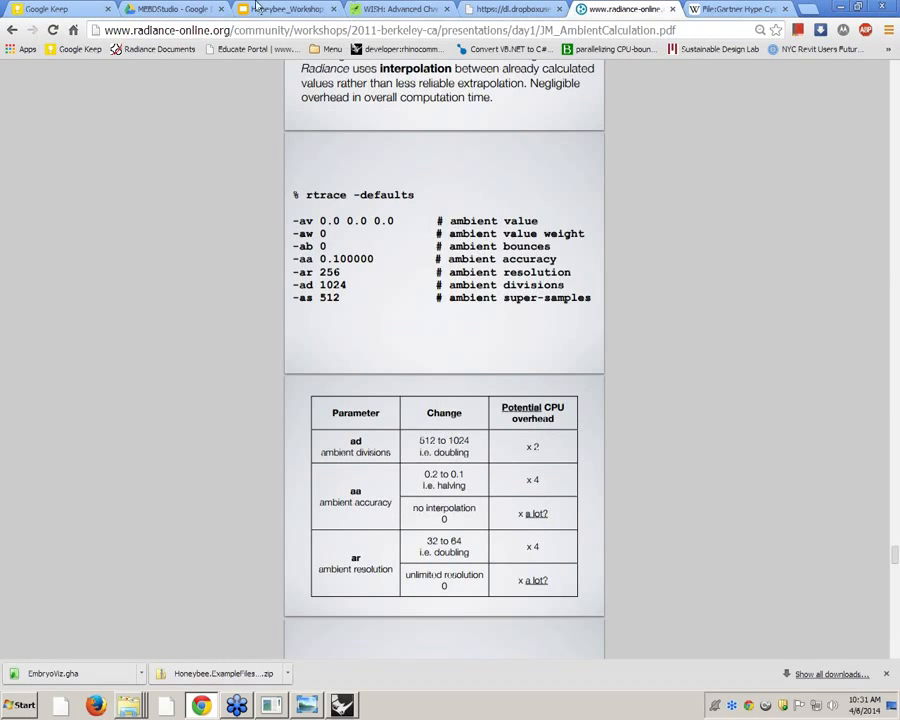
pyautogui.click(817, 12)
pyautogui.hotkey('ctrl', 'v')
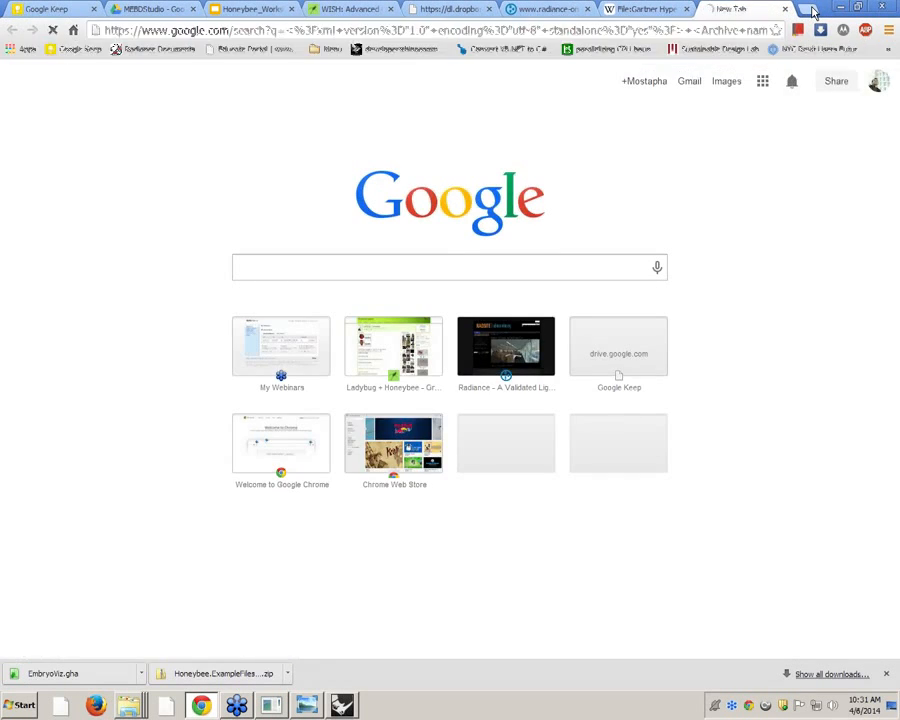
pyautogui.press('Return')
pyautogui.click(841, 7)
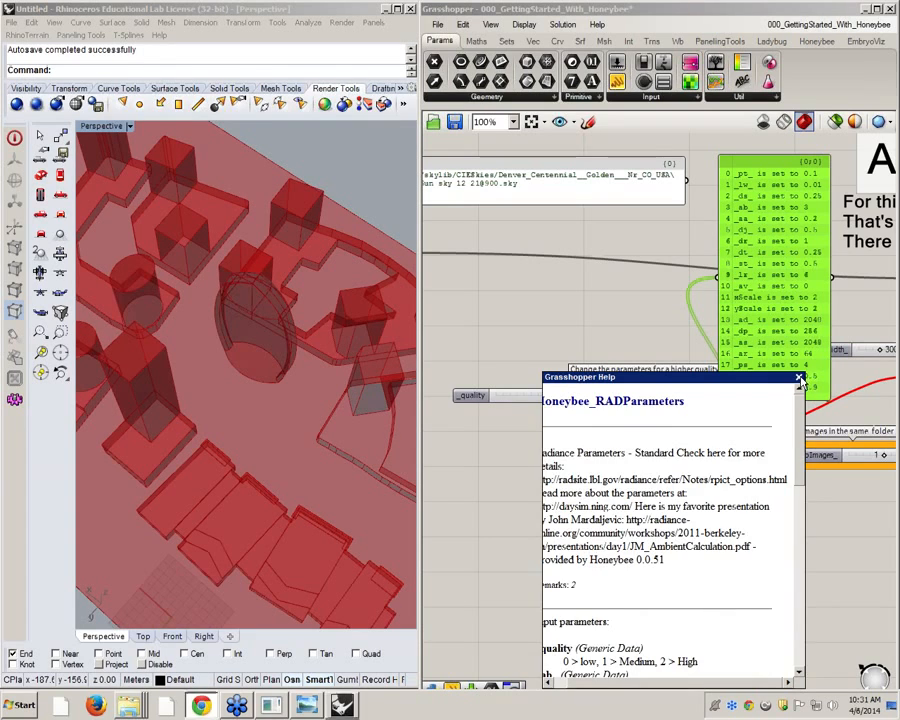
pyautogui.click(799, 379)
pyautogui.doubleClick(631, 430)
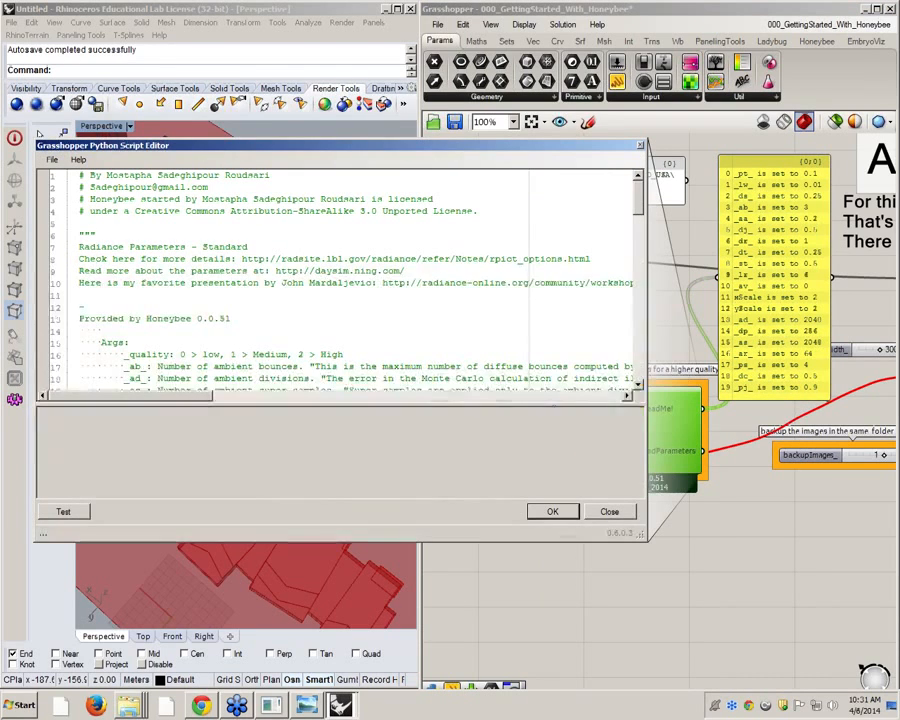
pyautogui.moveTo(591, 259); pyautogui.dragTo(79, 259)
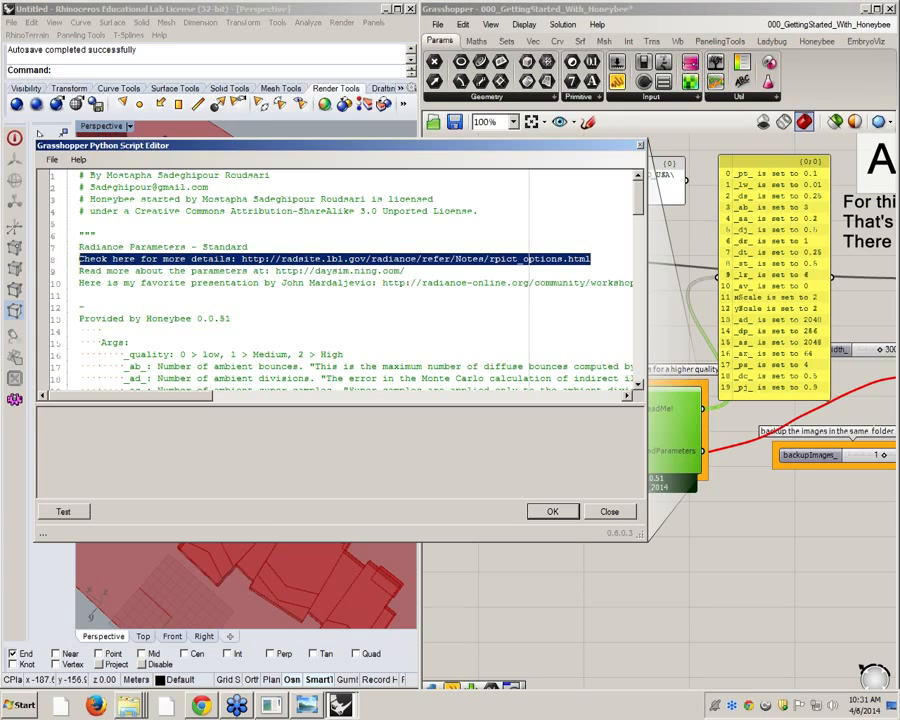
pyautogui.click(231, 318)
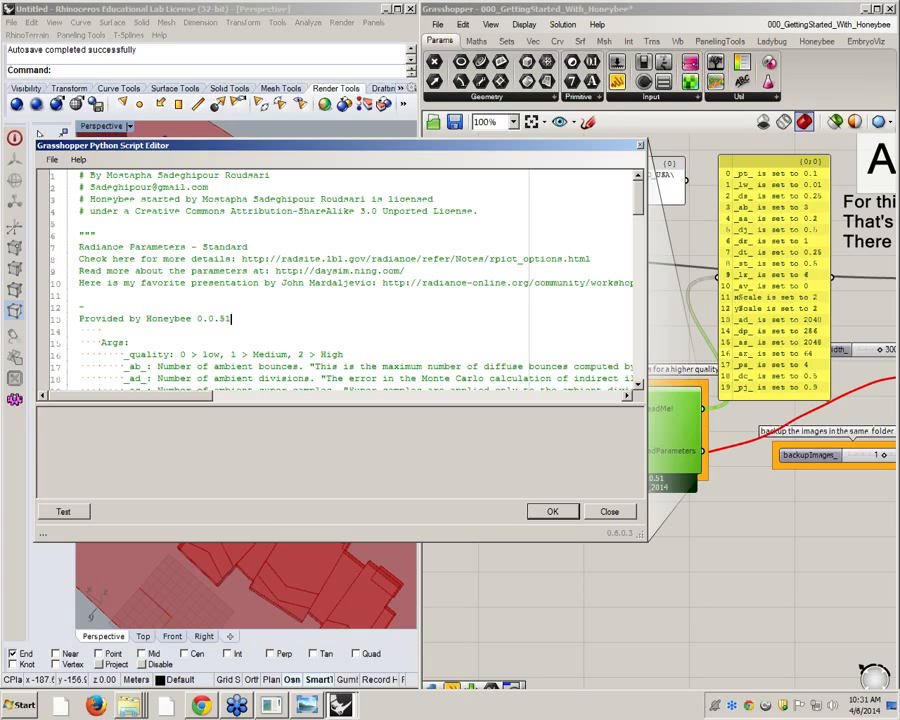
pyautogui.moveTo(241, 259); pyautogui.dragTo(591, 266)
pyautogui.hotkey('ctrl', 'c')
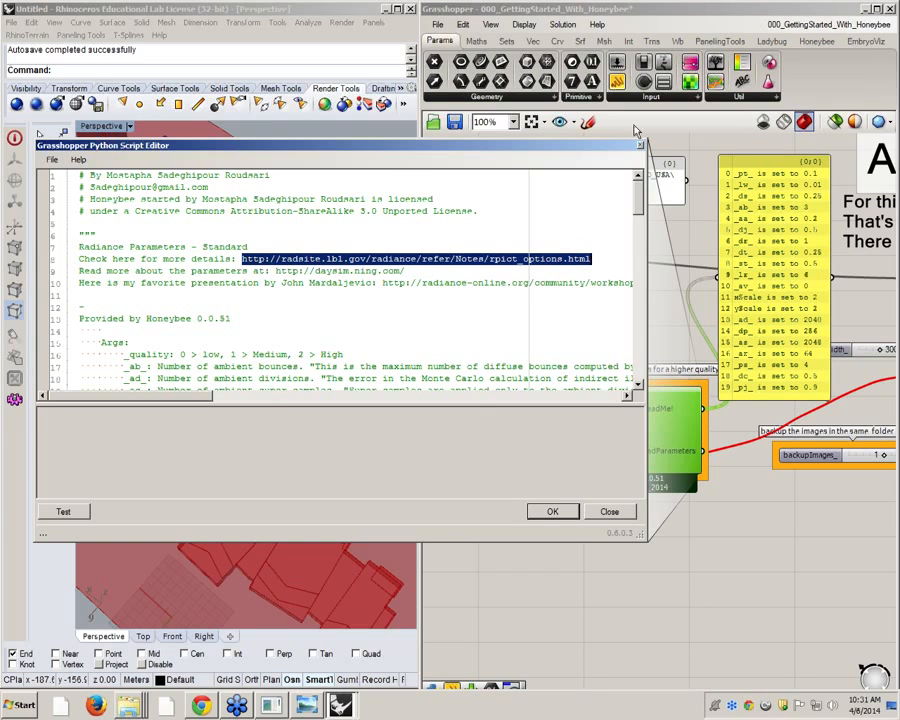
pyautogui.click(641, 147)
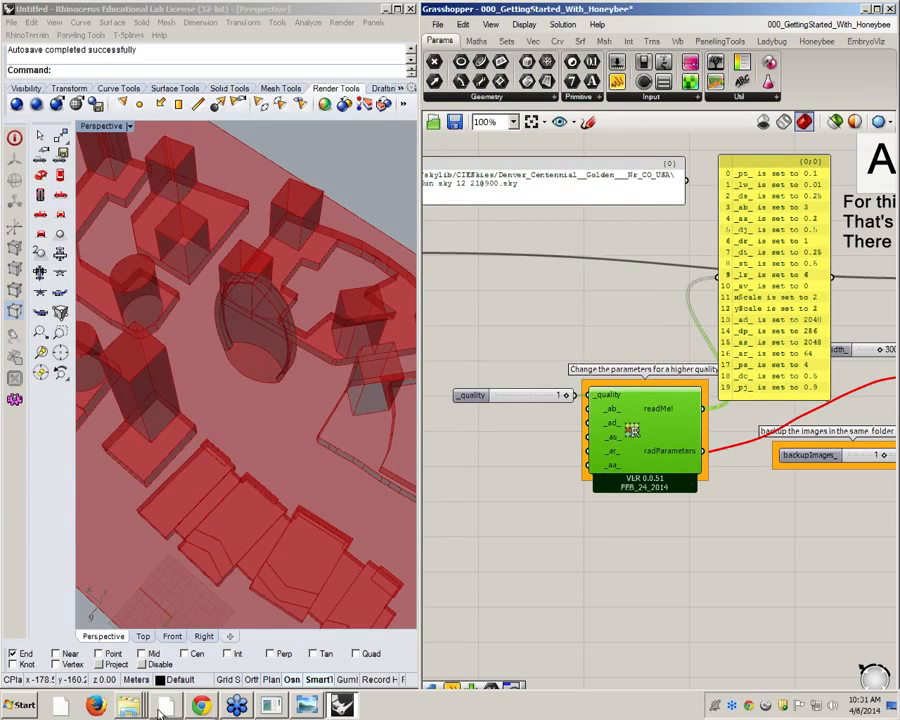
# Load the copied rpict_options.html address in Chrome and review its tables of Radiance parameter ranges, artifacts and timings
pyautogui.click(201, 706)
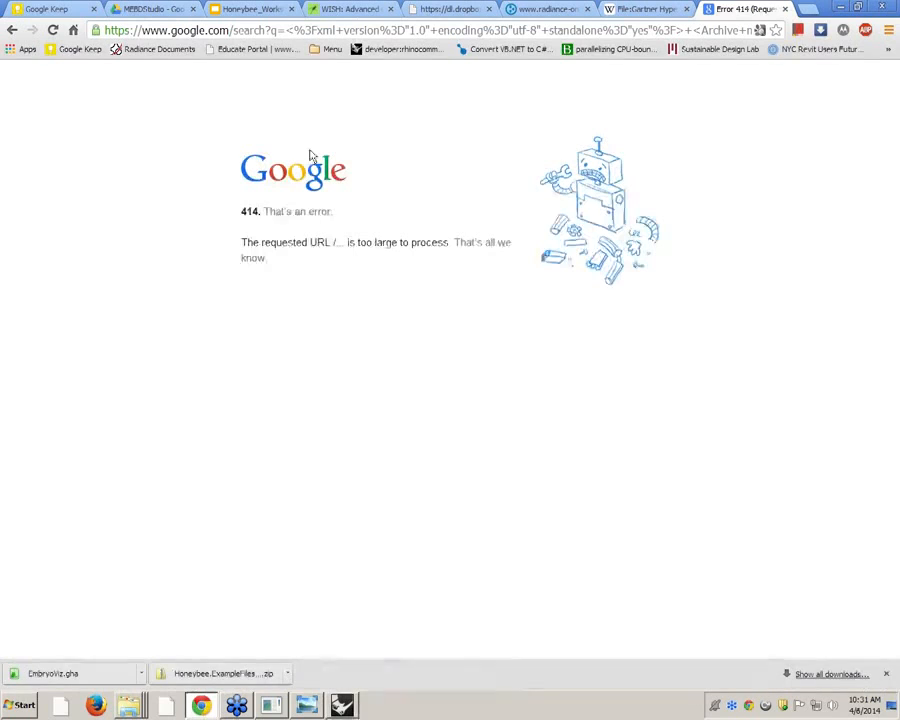
pyautogui.click(595, 30)
pyautogui.hotkey('ctrl', 'v')
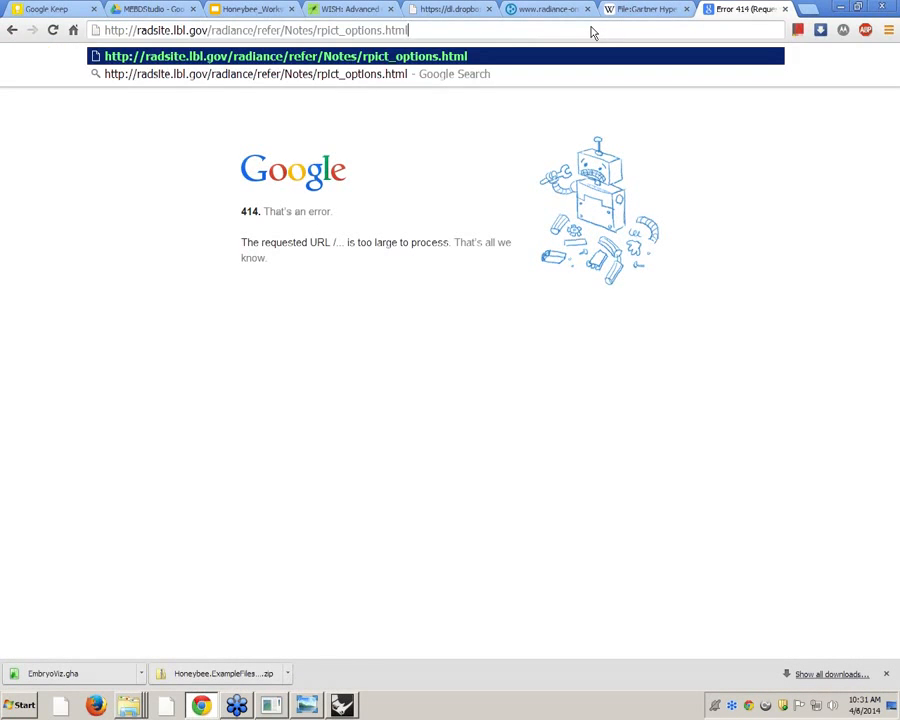
pyautogui.press('Return')
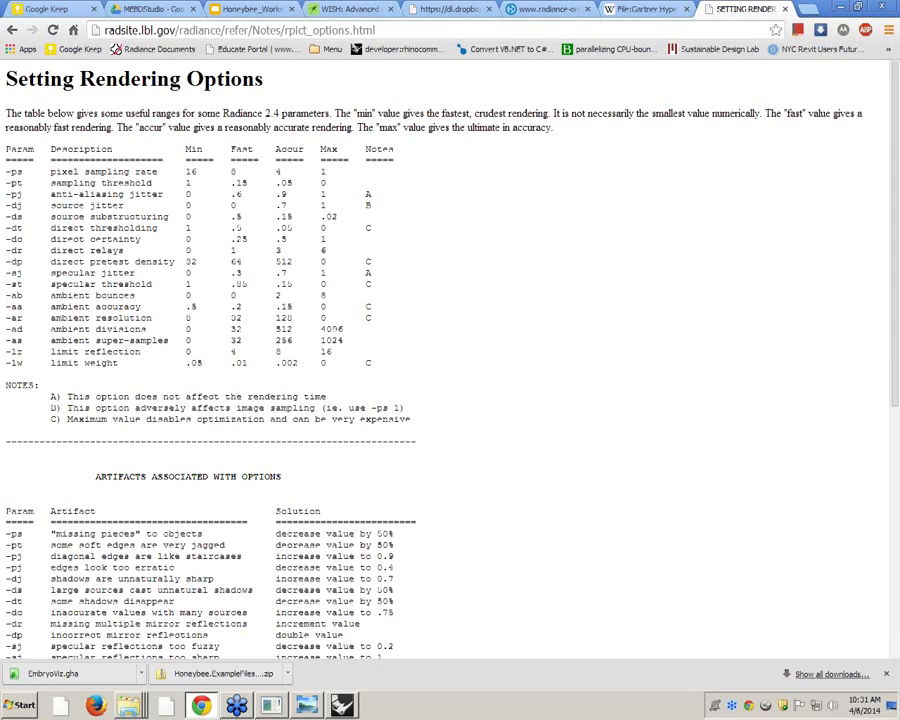
pyautogui.scroll(-5, 450, 360)
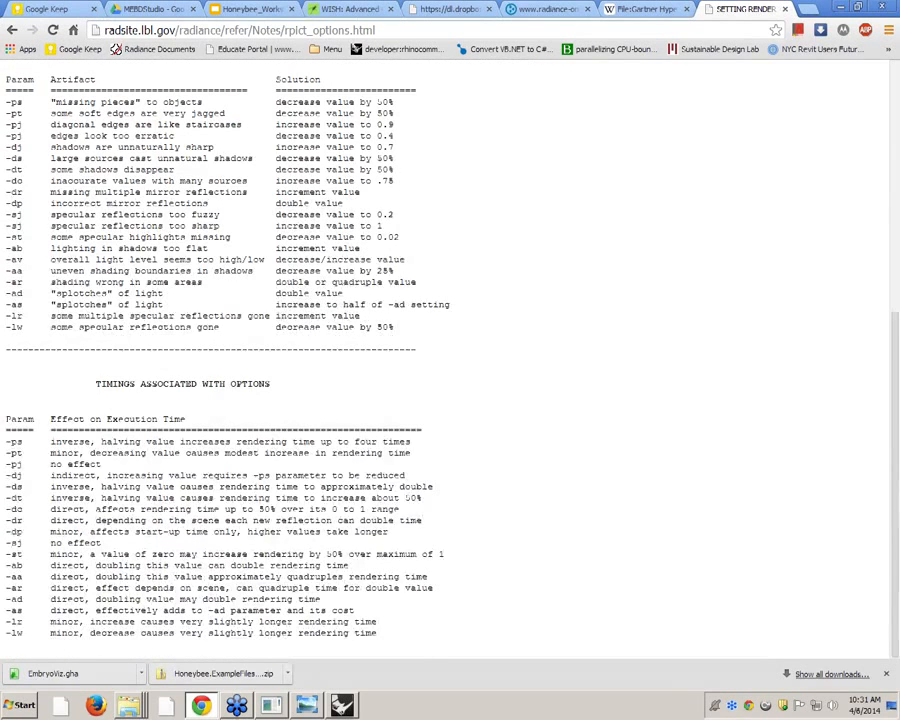
pyautogui.scroll(5, 450, 360)
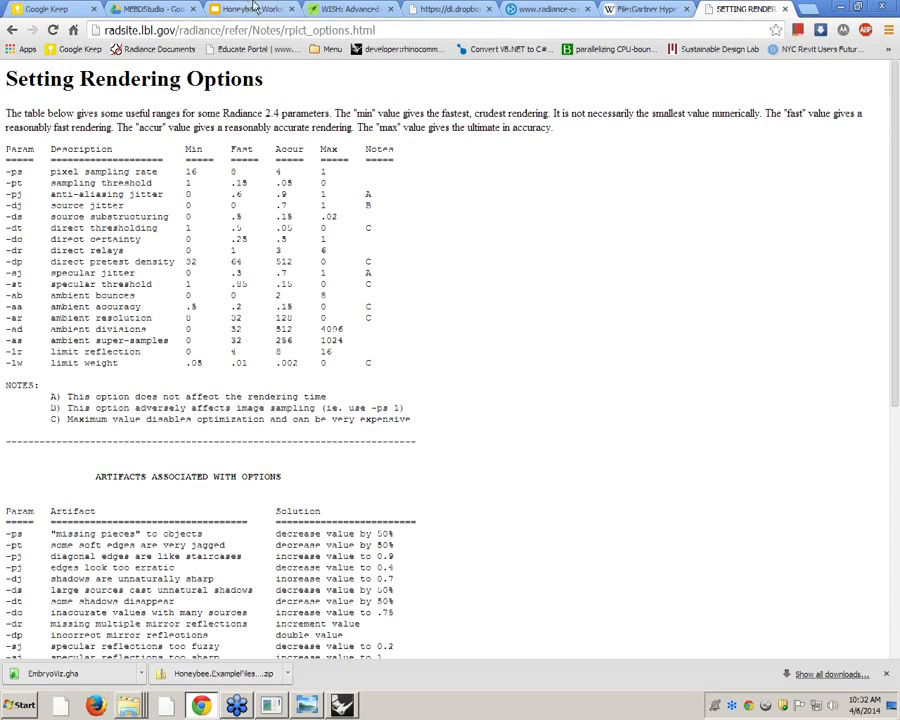
# Return to Grasshopper, shift the readMe! panel slightly away from RADParameters and set the _quality slider to 0
pyautogui.click(839, 5)
pyautogui.moveTo(672, 529); pyautogui.dragTo(464, 527, button='right')
pyautogui.moveTo(558, 456); pyautogui.dragTo(651, 478, button='right')
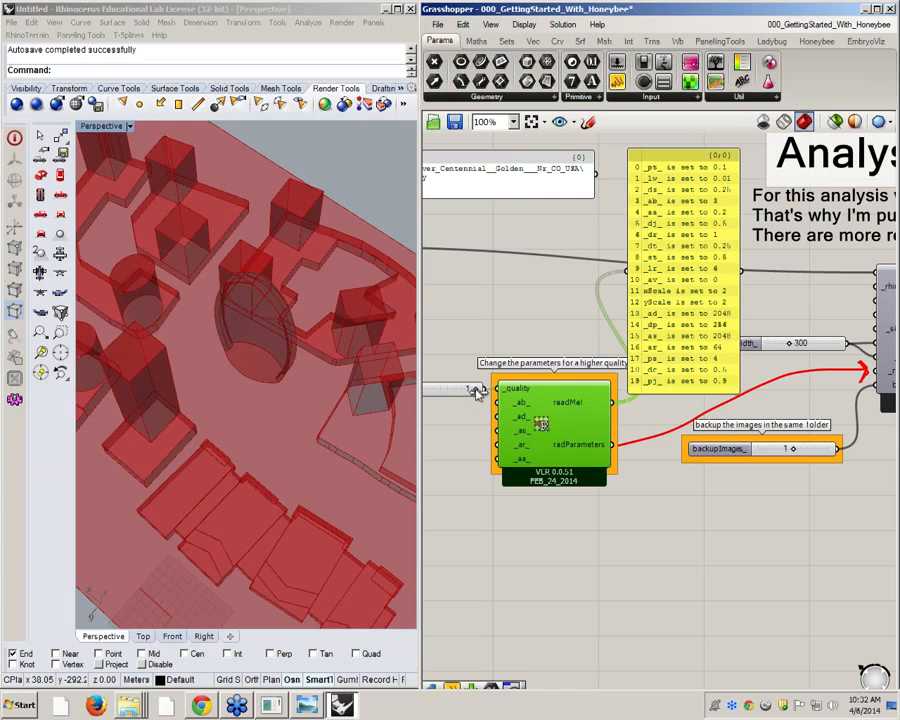
pyautogui.click(657, 325)
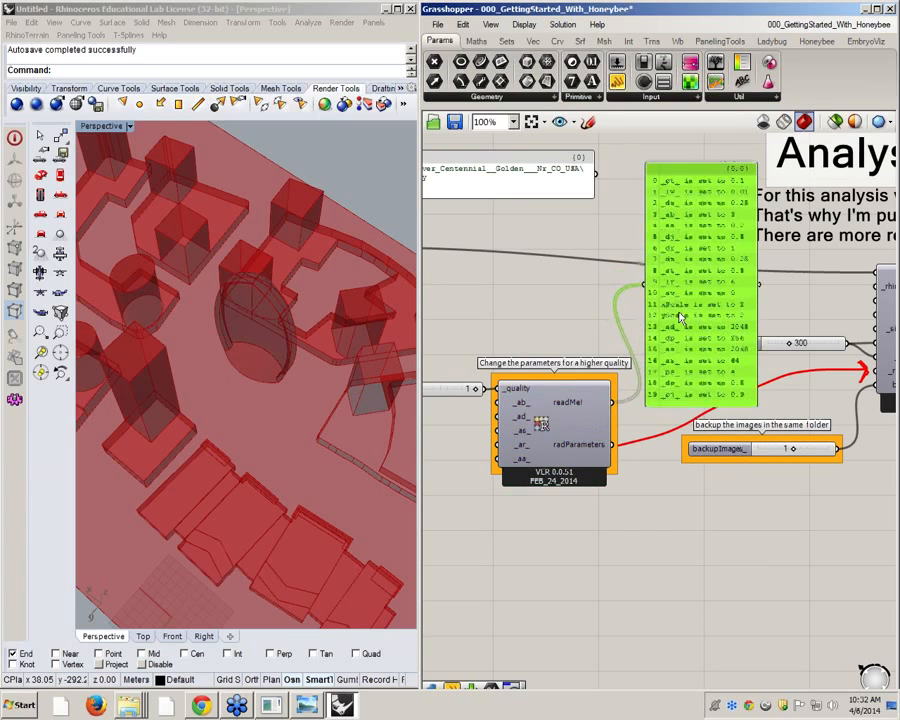
pyautogui.scroll(2, 531, 400)
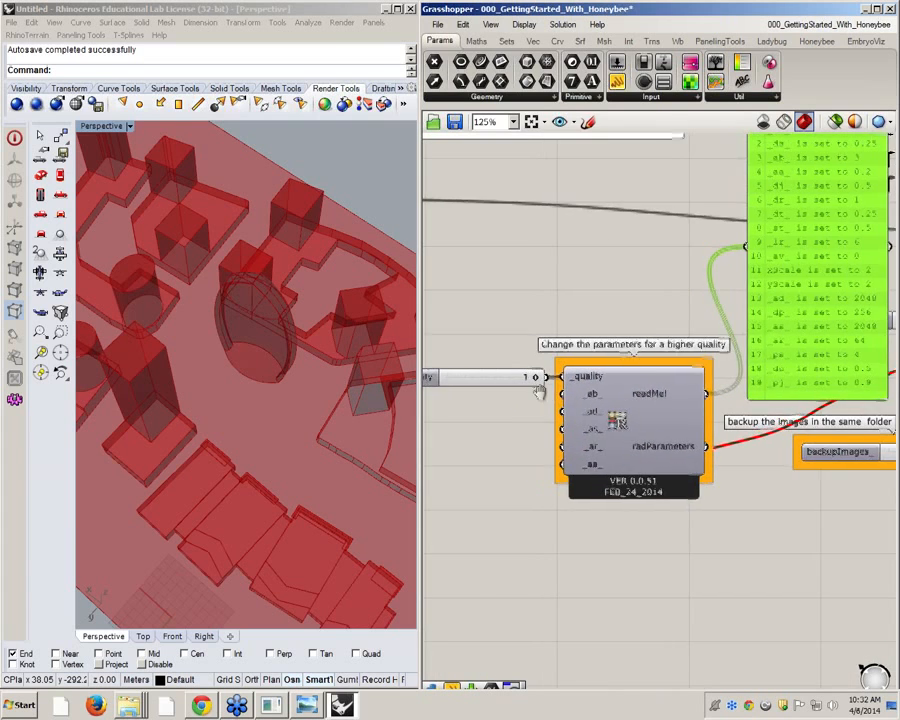
pyautogui.scroll(-2, 542, 393)
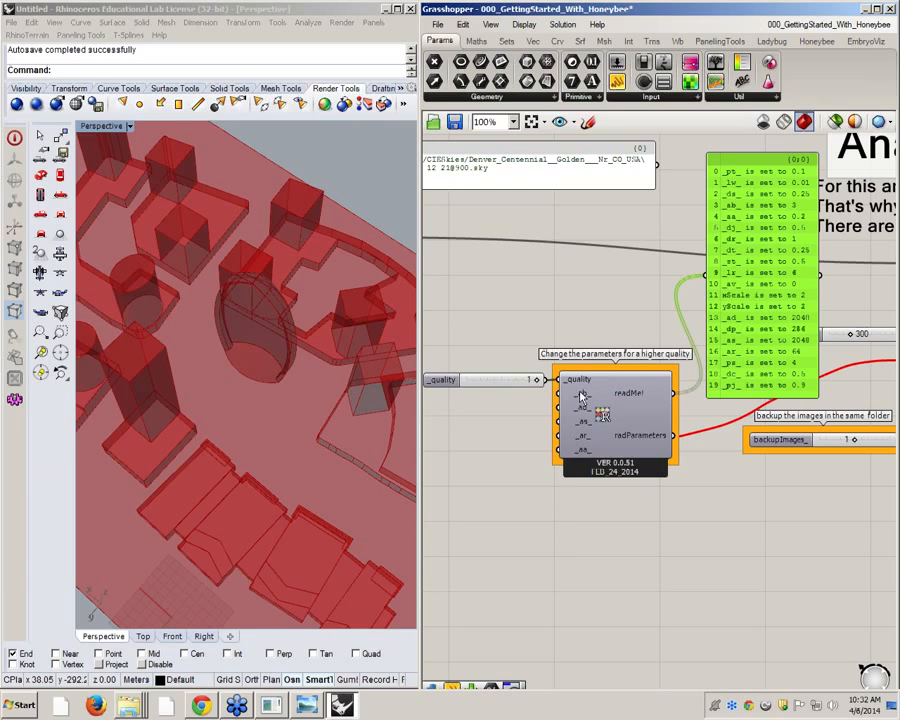
pyautogui.moveTo(538, 384); pyautogui.dragTo(463, 387)
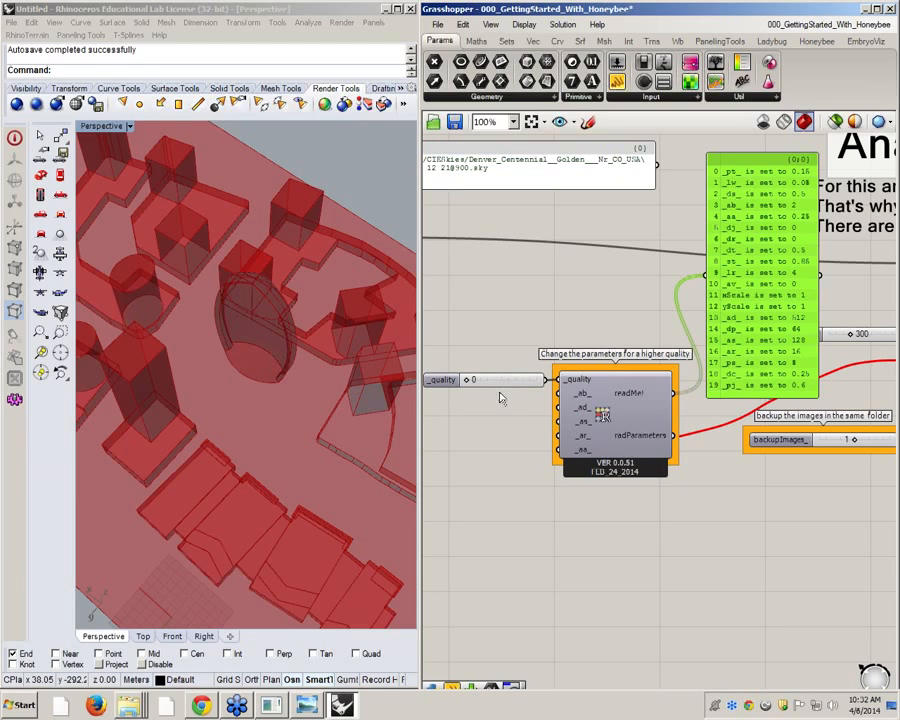
# Add a number slider with the value 4 below the _quality slider
pyautogui.scroll(1, 610, 425)
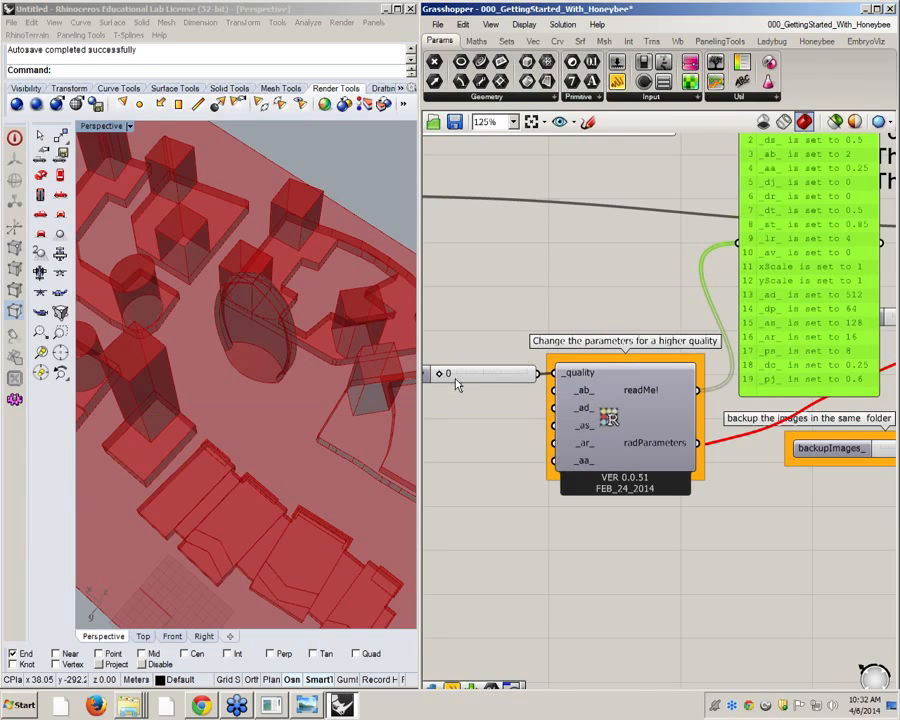
pyautogui.scroll(-1, 595, 398)
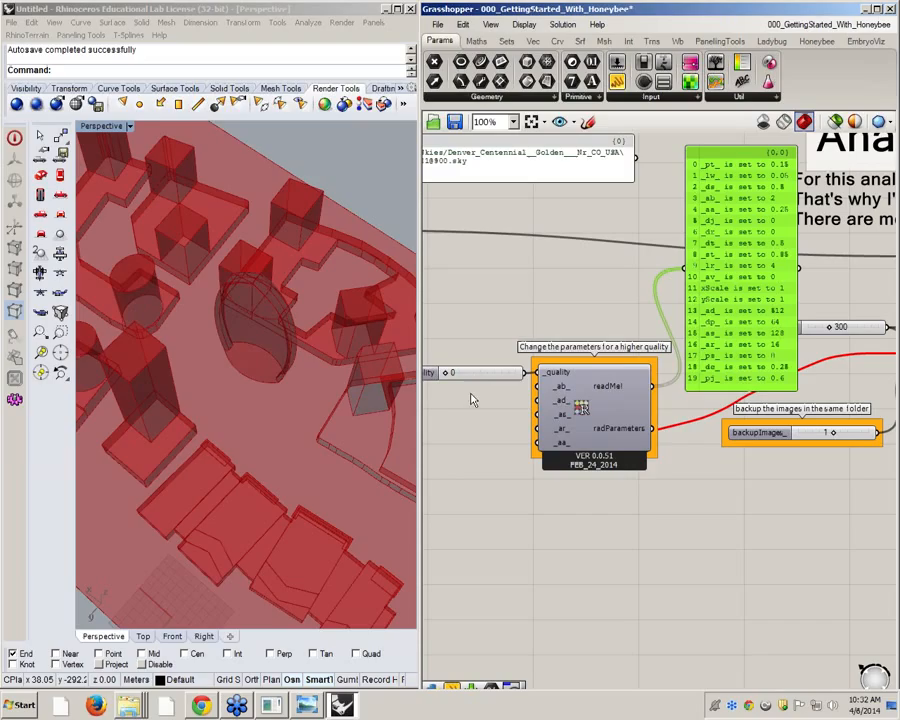
pyautogui.doubleClick(453, 411)
pyautogui.write('4')
pyautogui.press('Return')
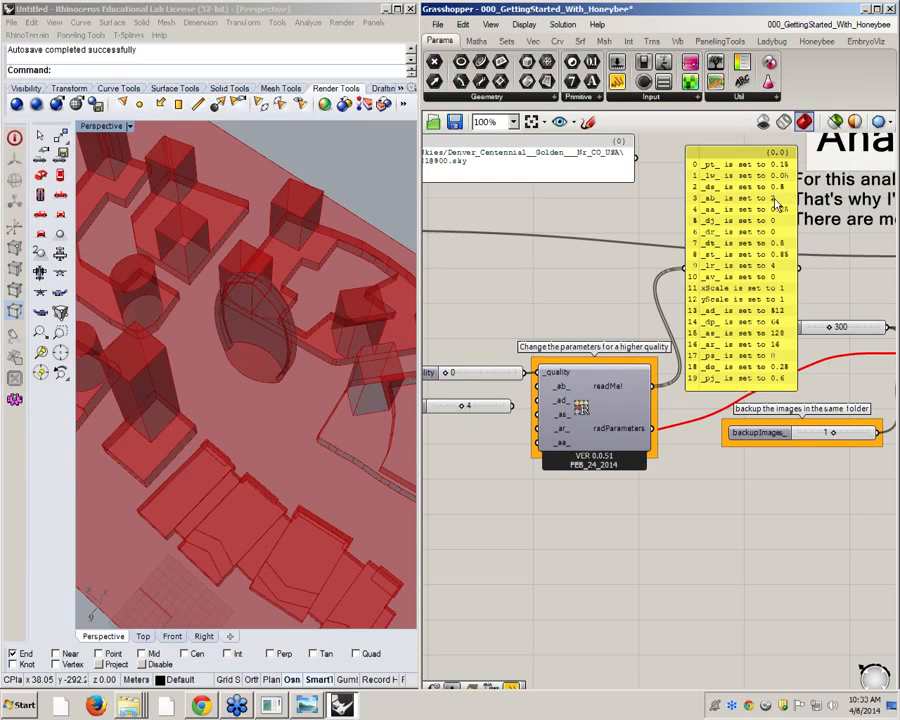
# Try to wire the new slider into the _ab_ and _ad_ inputs of RADParameters, and undo the change
pyautogui.moveTo(519, 414); pyautogui.dragTo(538, 387)
pyautogui.moveTo(566, 409)
pyautogui.moveTo(537, 400); pyautogui.dragTo(512, 405)
pyautogui.hotkey('ctrl', 'z')
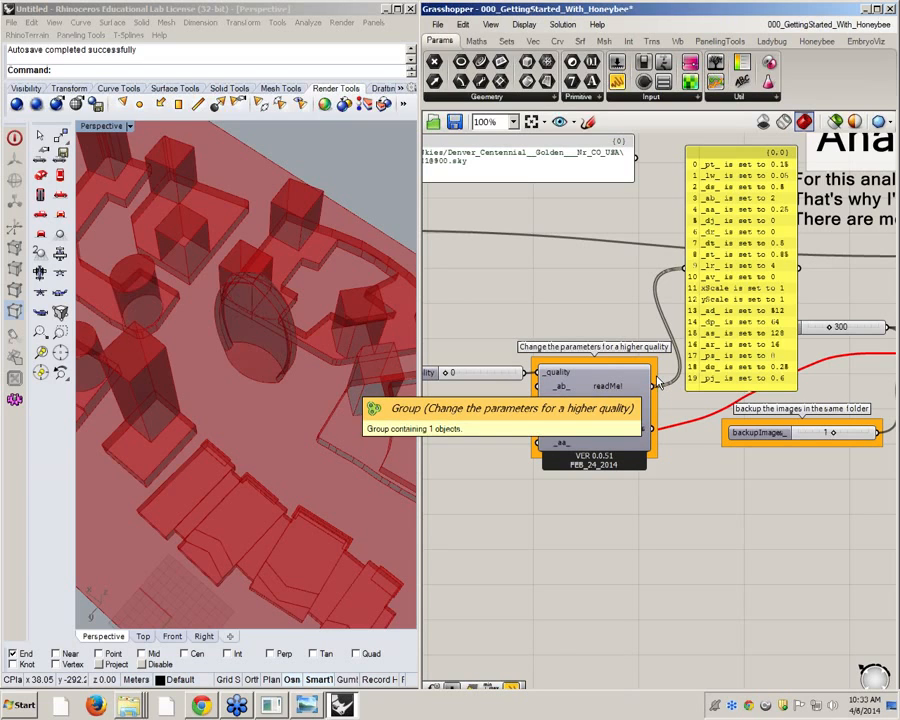
# Delete the panel that lists the Radiance parameter values from the readMe! output
pyautogui.click(775, 256)
pyautogui.press('Delete')
pyautogui.scroll(-2, 460, 370)
pyautogui.scroll(3, 452, 364)
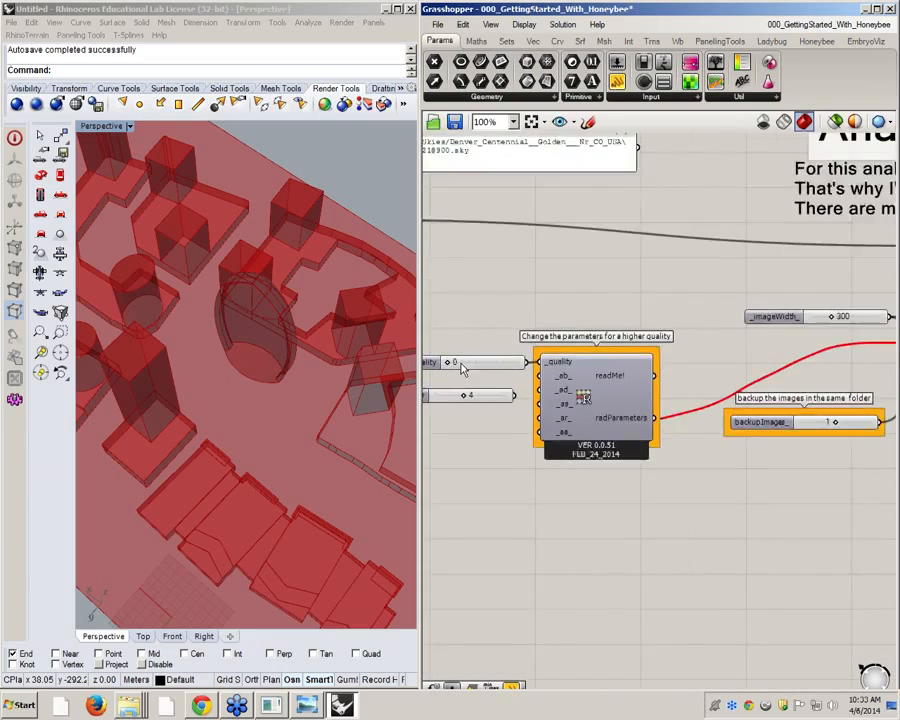
# Connect the radParameters output of RADParameters to the _radParameters_ input of the image-based analysis recipe
pyautogui.moveTo(733, 423); pyautogui.dragTo(538, 414, button='right')
pyautogui.scroll(-2, 540, 414)
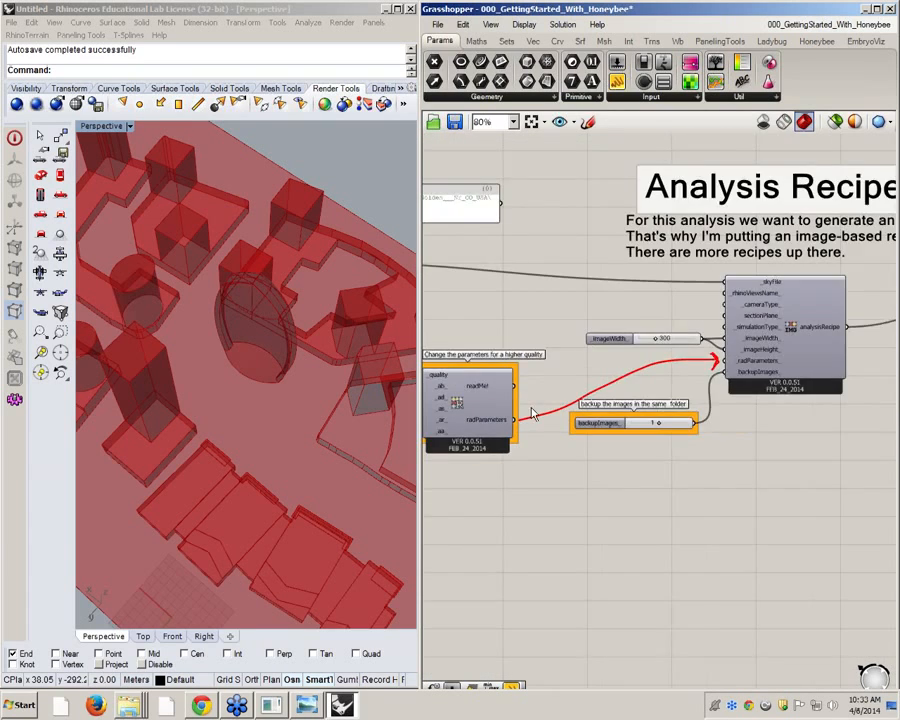
pyautogui.scroll(1, 548, 412)
pyautogui.moveTo(509, 422); pyautogui.dragTo(778, 352)
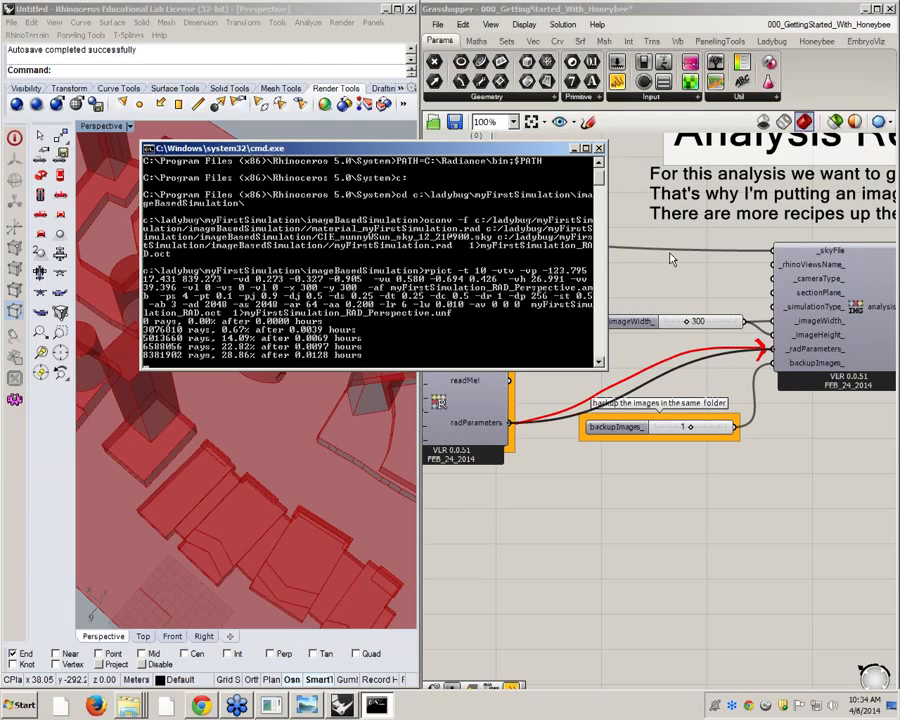
# Open the c:\ladybug folder in Windows Explorer and widen its window to show all file details
pyautogui.moveTo(128, 705)
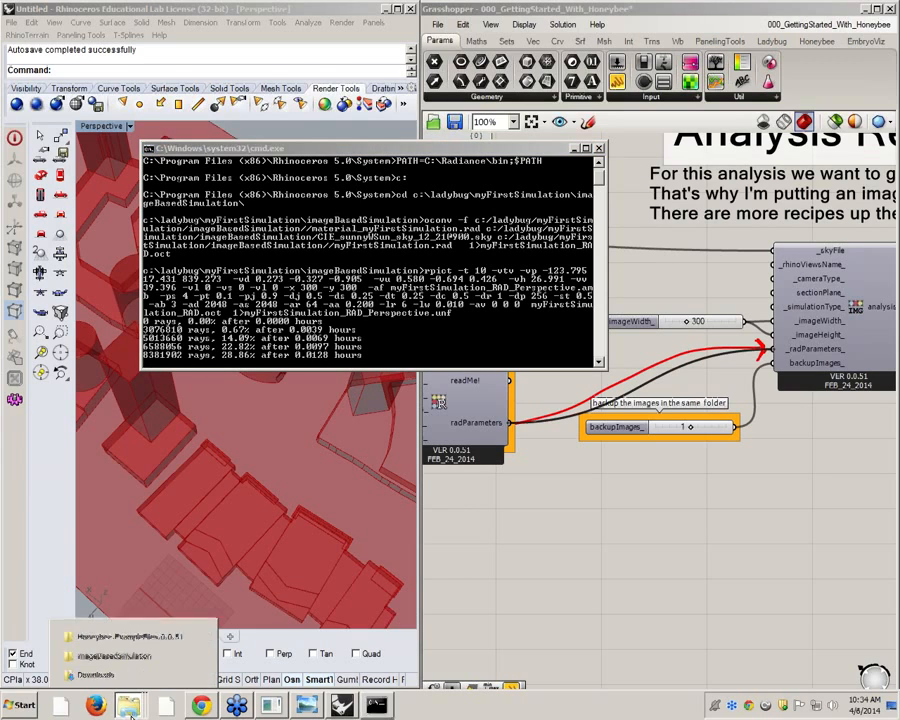
pyautogui.click(22, 705)
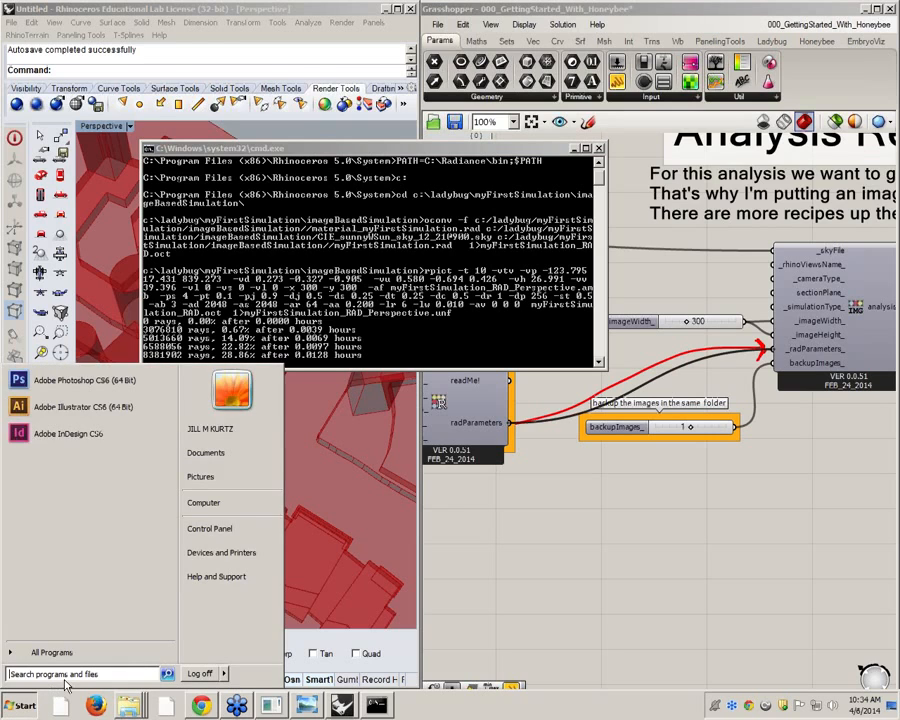
pyautogui.write('c:\\la')
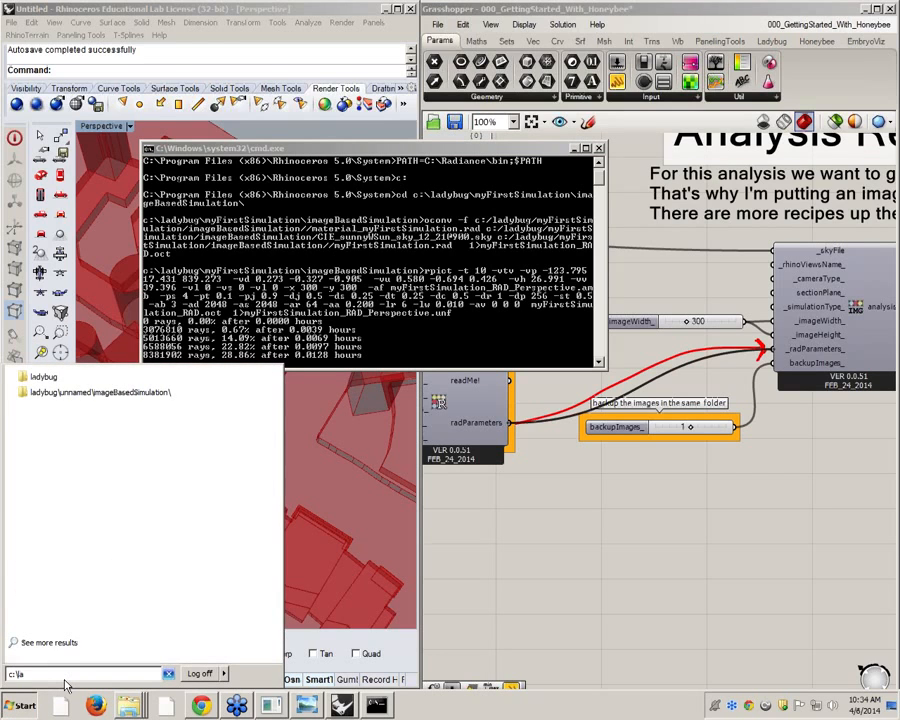
pyautogui.write('dybug')
pyautogui.press('Return')
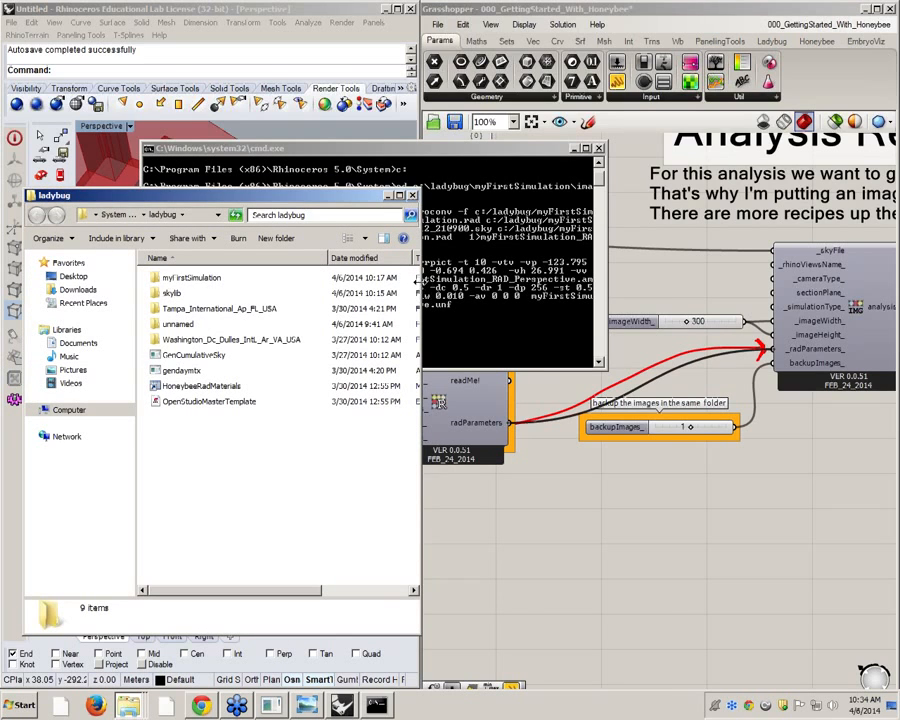
pyautogui.moveTo(421, 290); pyautogui.dragTo(660, 290)
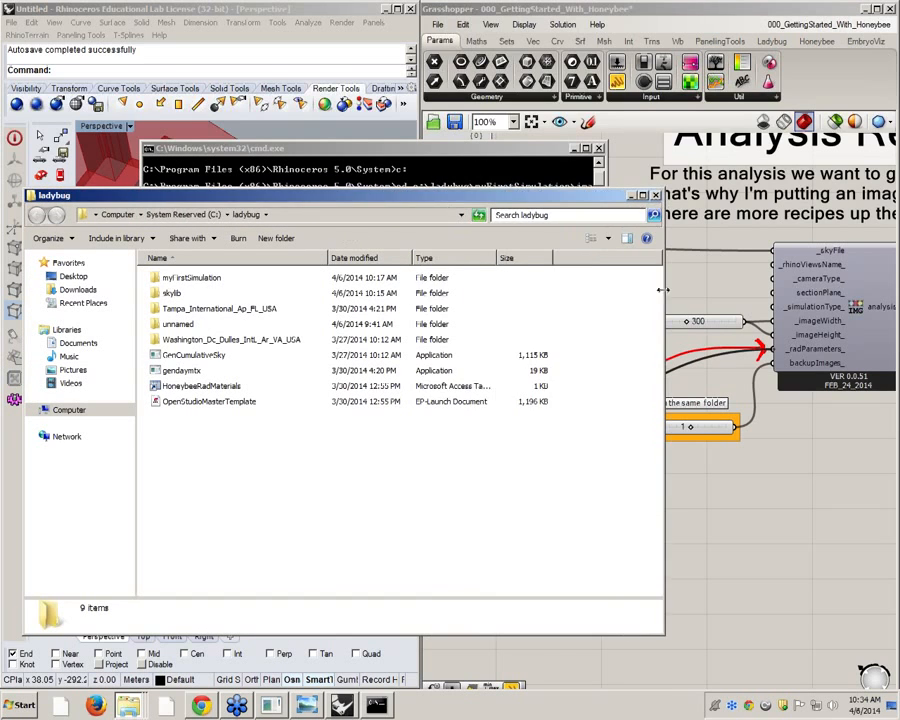
# Open the imageBasedSimulation folder inside myFirstSimulation, arrange the windows to keep the command output visible, and widen the file name column
pyautogui.doubleClick(194, 278)
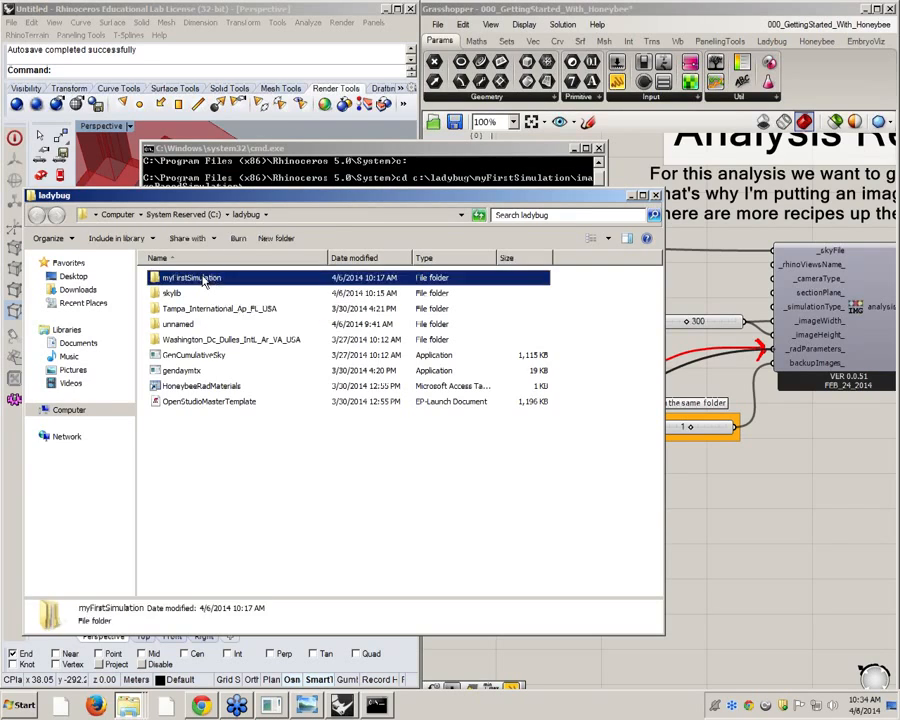
pyautogui.moveTo(372, 197); pyautogui.dragTo(532, 319)
pyautogui.moveTo(433, 160); pyautogui.dragTo(354, 71)
pyautogui.click(384, 460)
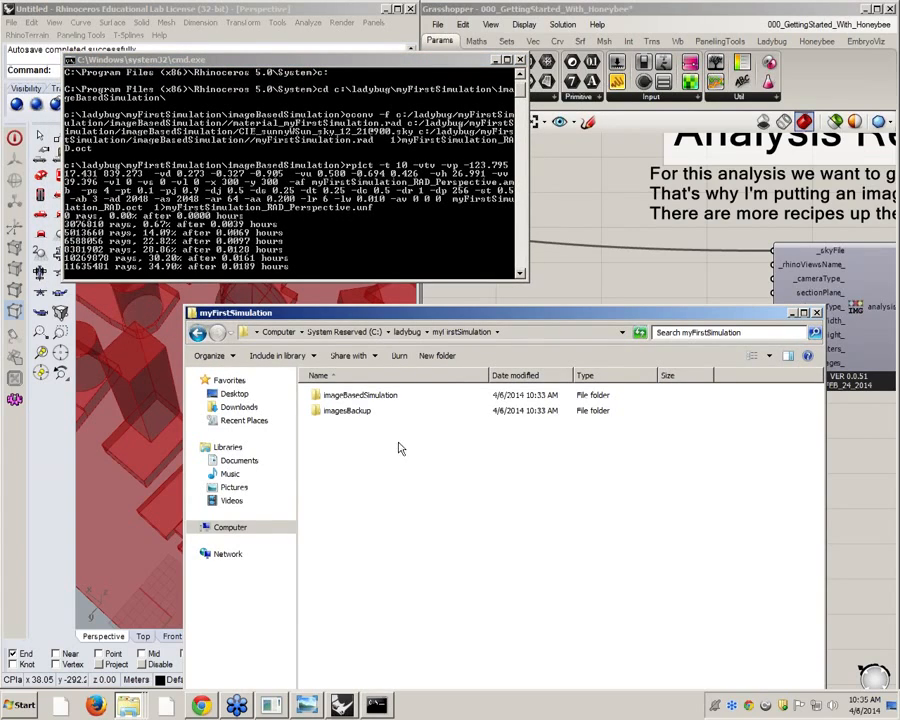
pyautogui.doubleClick(366, 396)
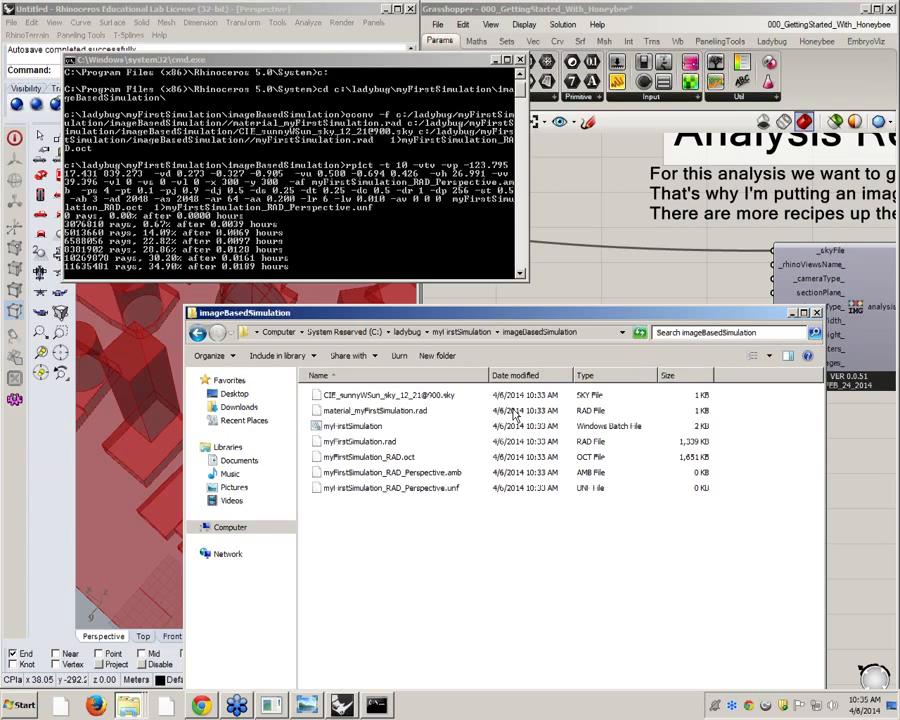
pyautogui.moveTo(489, 375); pyautogui.dragTo(535, 375)
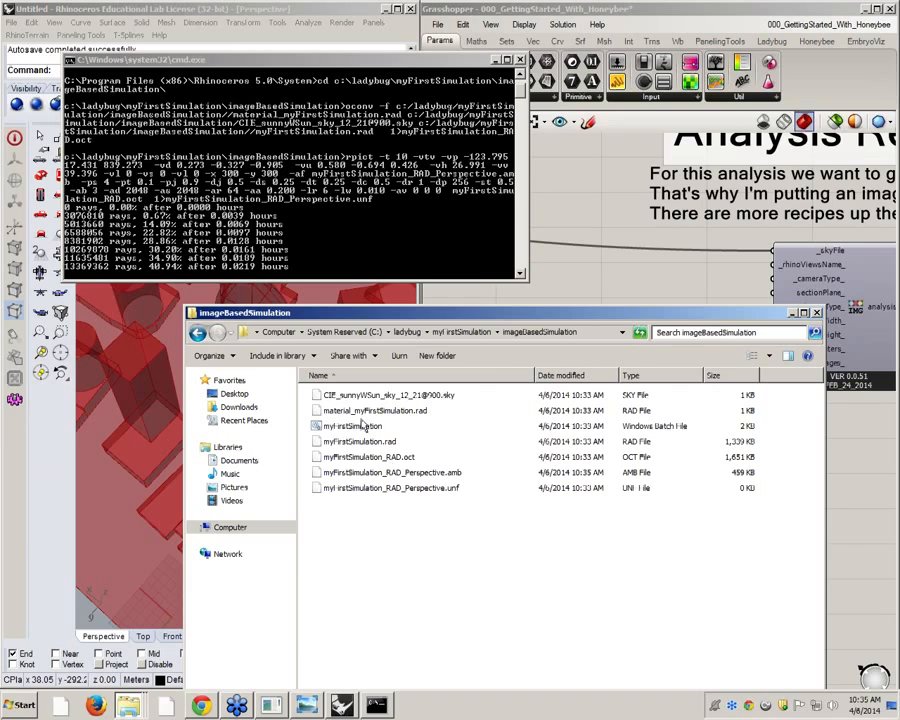
pyautogui.click(432, 397)
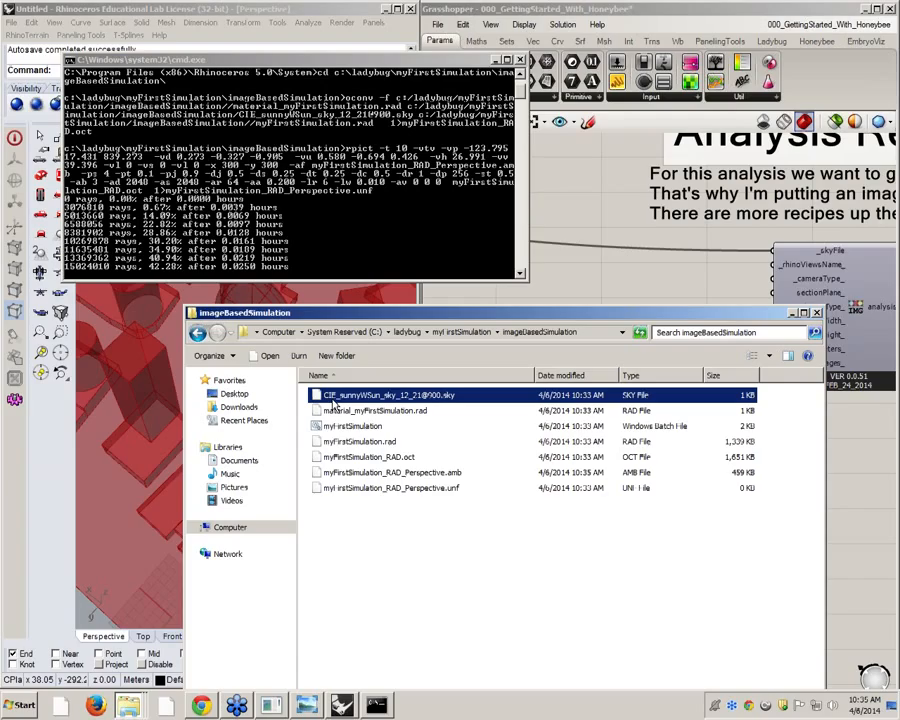
pyautogui.rightClick(437, 398)
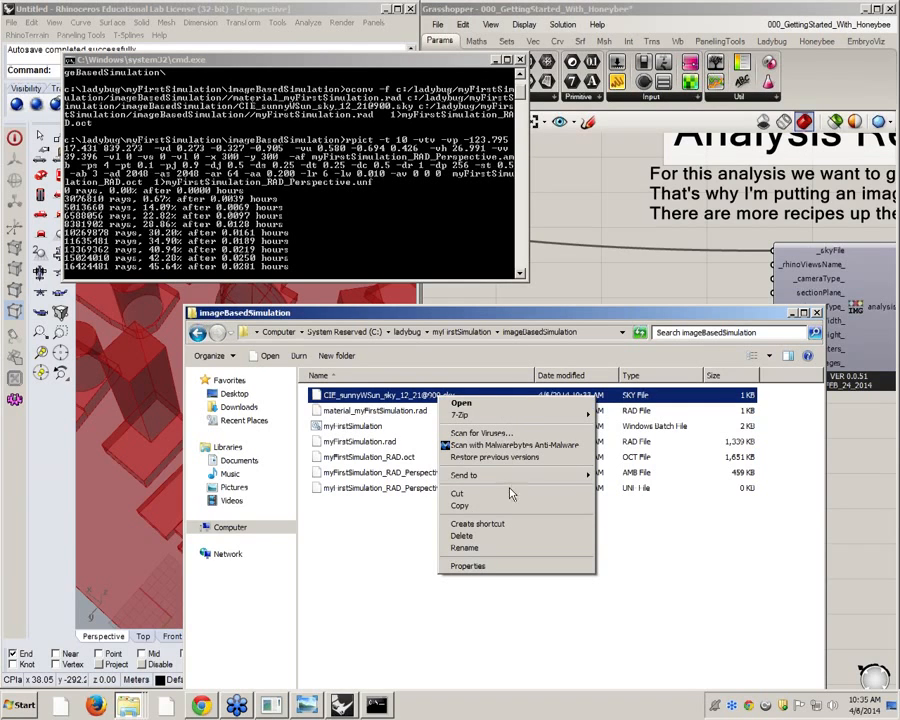
pyautogui.doubleClick(400, 398)
pyautogui.click(360, 388)
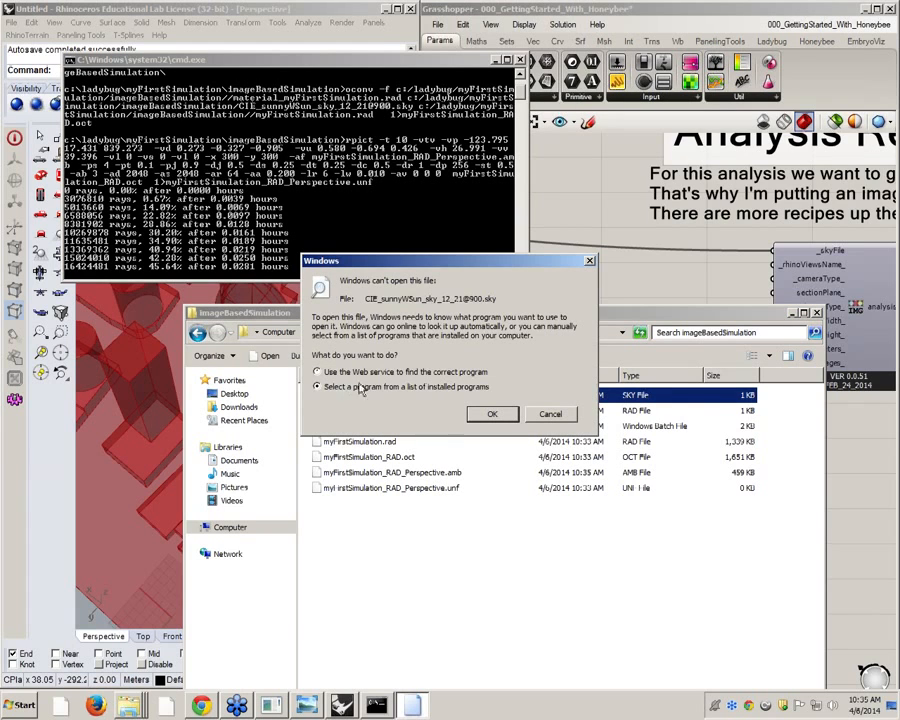
pyautogui.click(490, 414)
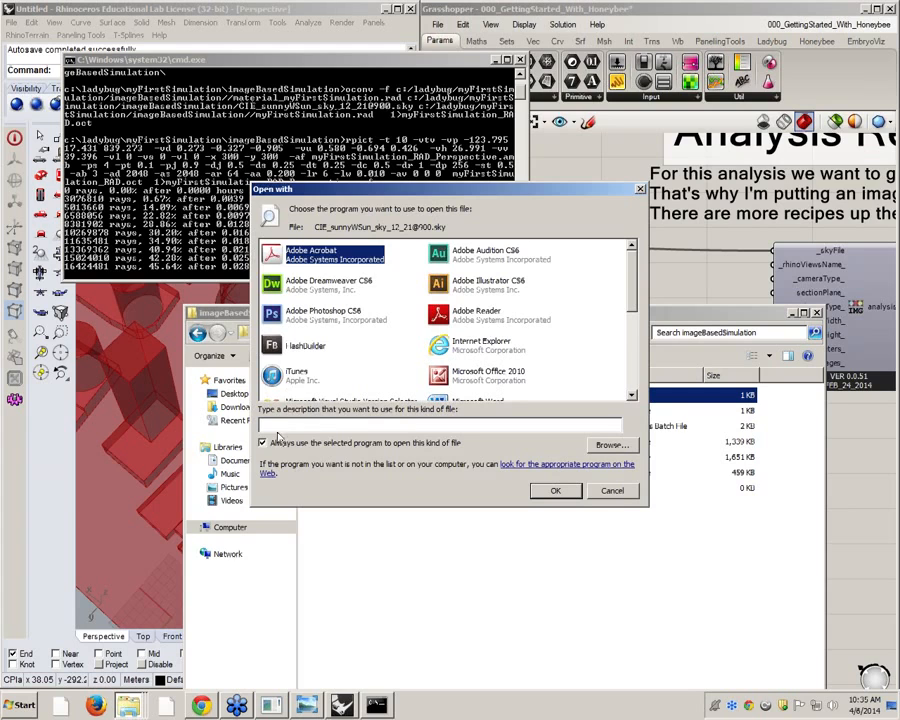
pyautogui.click(278, 440)
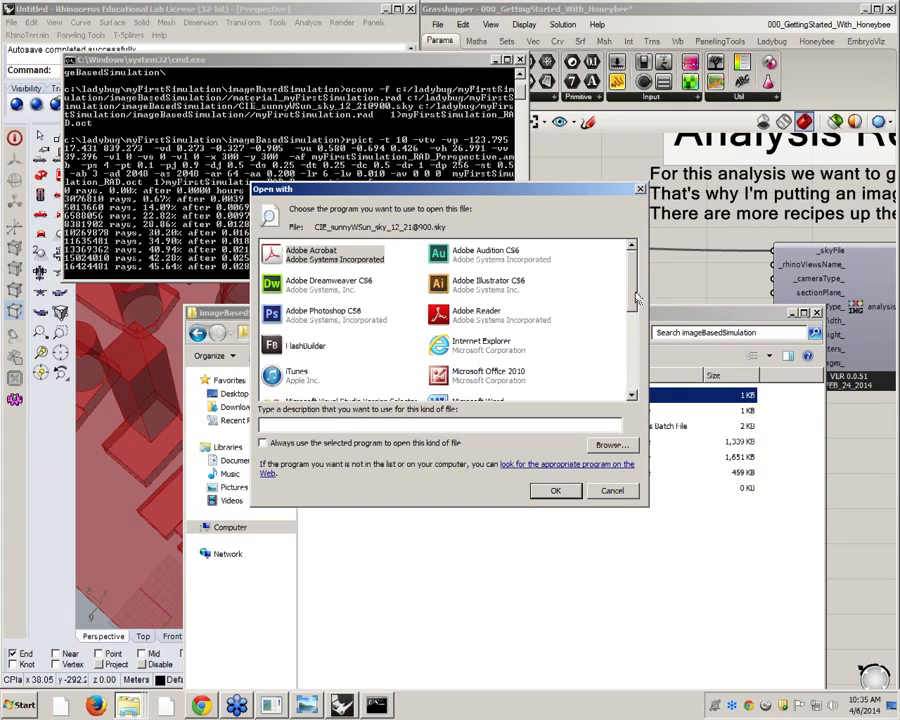
pyautogui.scroll(-3, 636, 298)
pyautogui.doubleClick(300, 338)
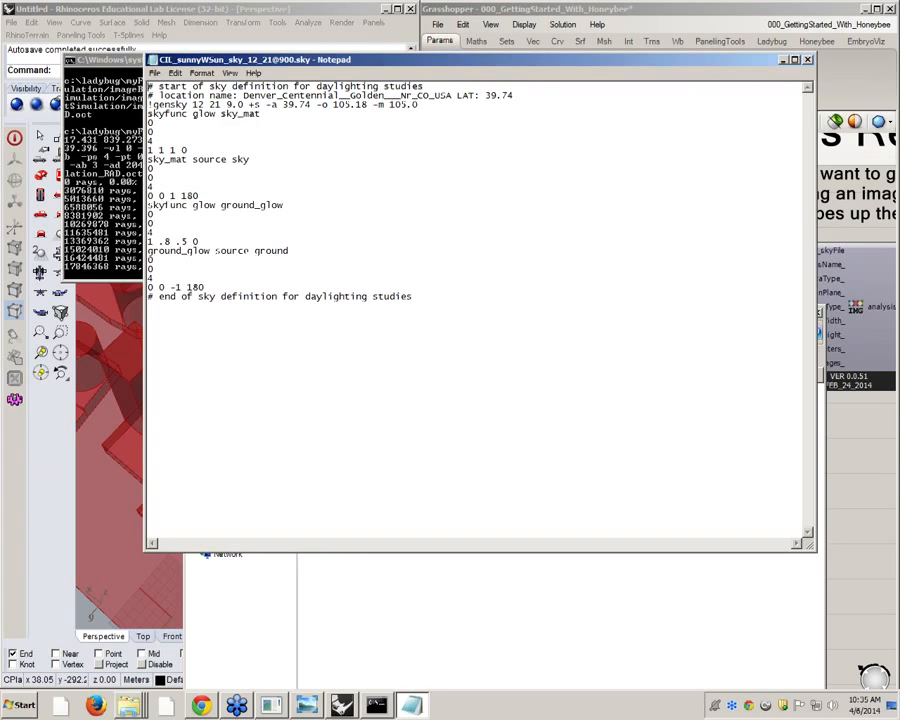
pyautogui.moveTo(370, 63); pyautogui.dragTo(463, 169)
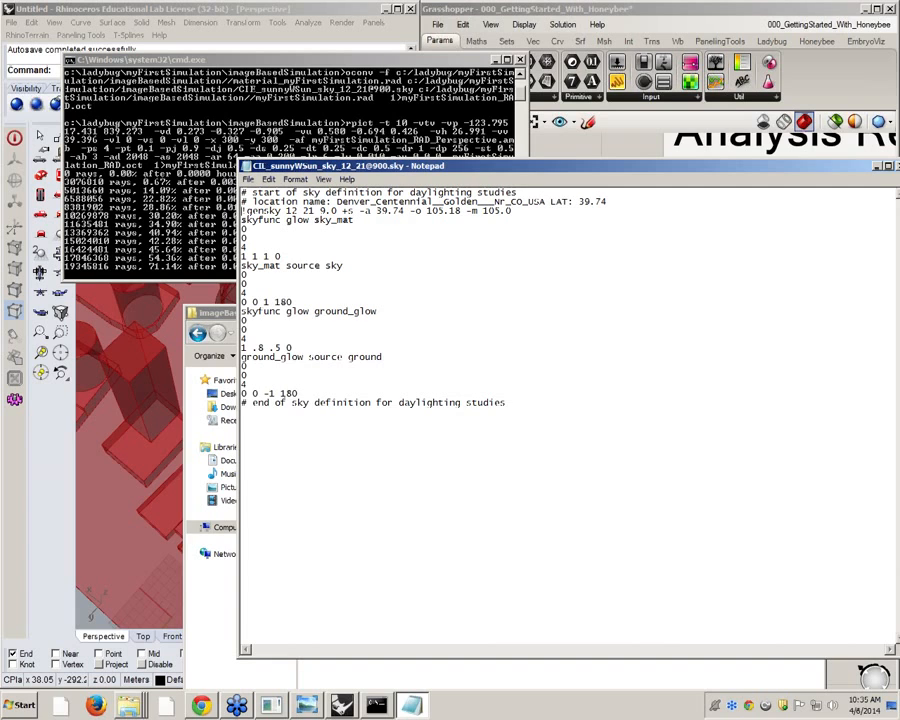
# Set the gensky line apart with a blank line above and below it
pyautogui.press('Return')
pyautogui.press('Return')
pyautogui.press('Up')
pyautogui.press('Up')
pyautogui.press('Right')
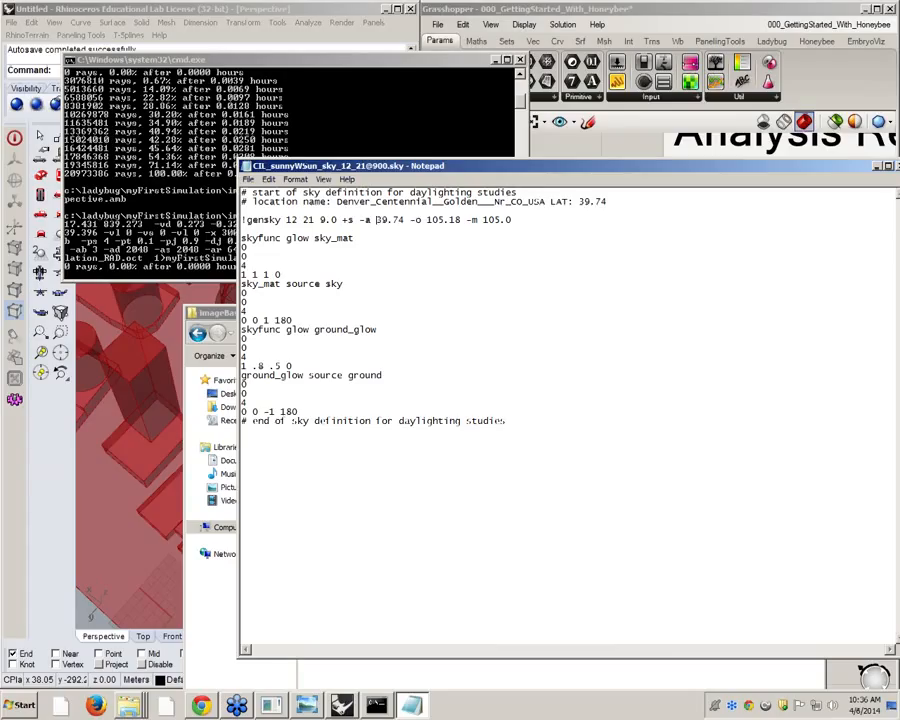
# Try the sky type options -s, -i, -u and -c on the gensky line
pyautogui.doubleClick(346, 219)
pyautogui.click(348, 220)
pyautogui.press('BackSpace')
pyautogui.write('-')
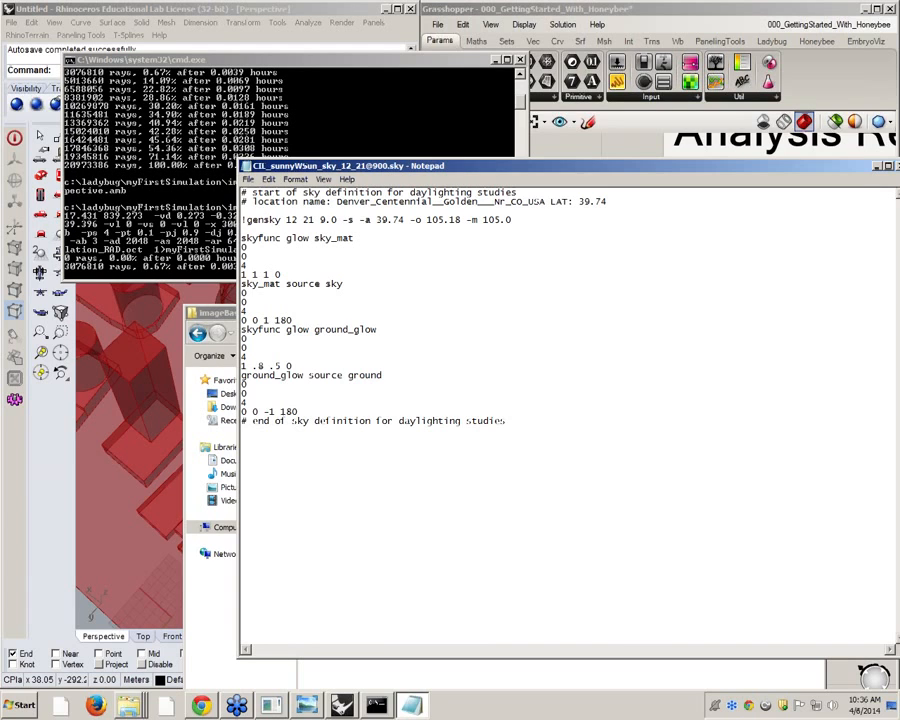
pyautogui.press('Delete')
pyautogui.write('i')
pyautogui.press('BackSpace')
pyautogui.write('u')
pyautogui.press('BackSpace')
pyautogui.write('c')
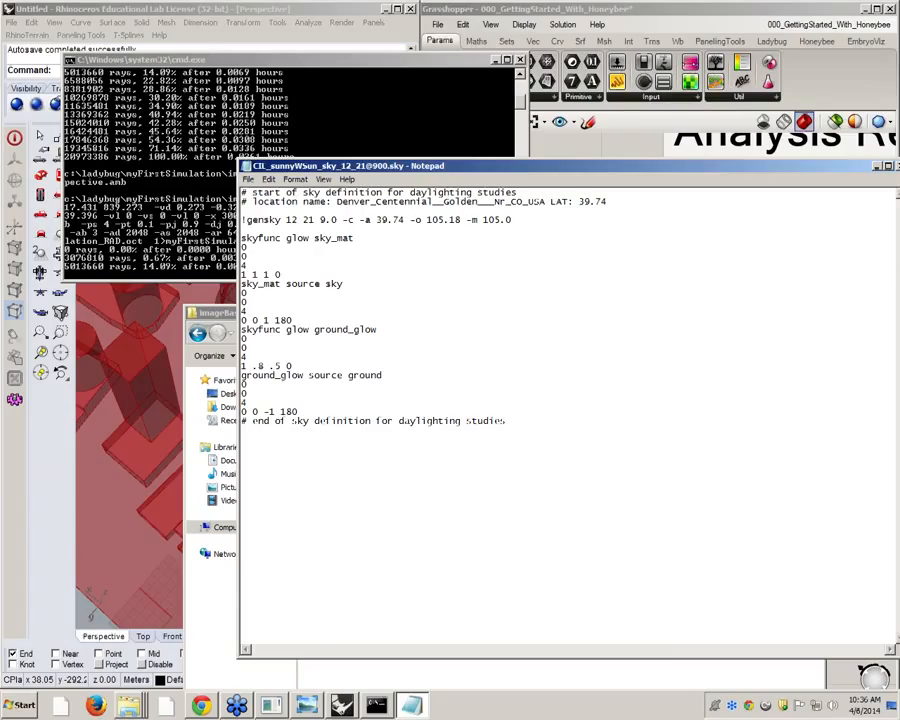
# Highlight the sky and ground glow definitions below the gensky line, and close the sky file without saving
pyautogui.moveTo(247, 238); pyautogui.dragTo(246, 406)
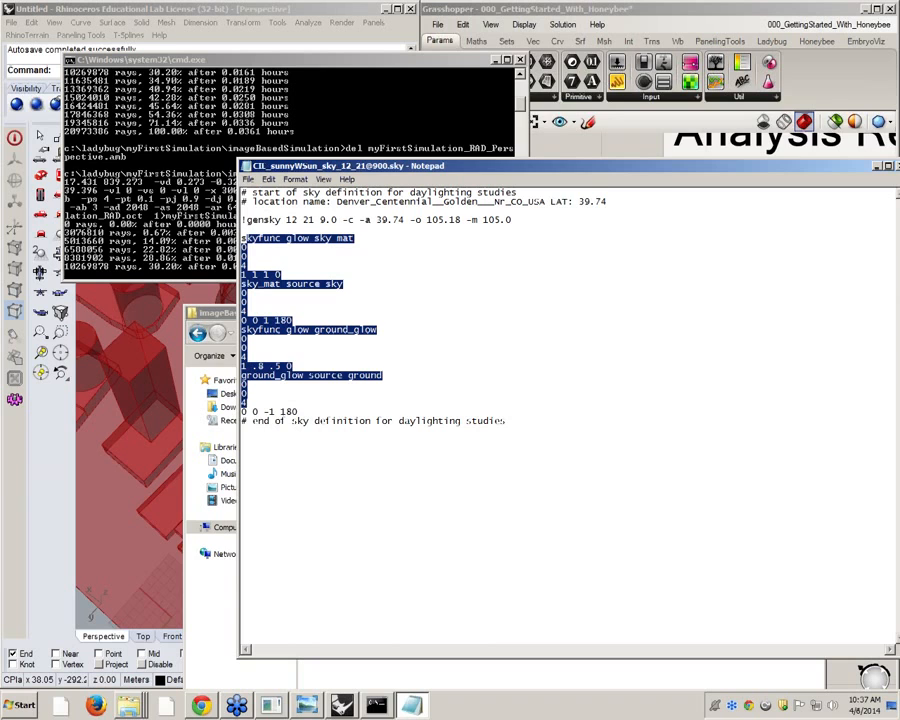
pyautogui.moveTo(560, 166); pyautogui.dragTo(230, 247)
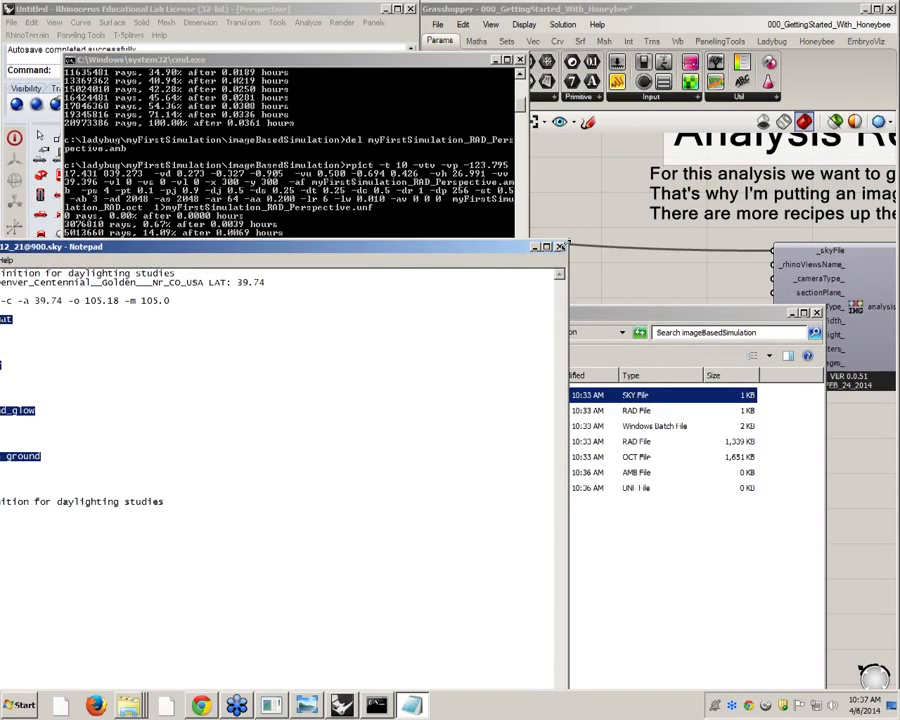
pyautogui.click(561, 246)
pyautogui.click(482, 414)
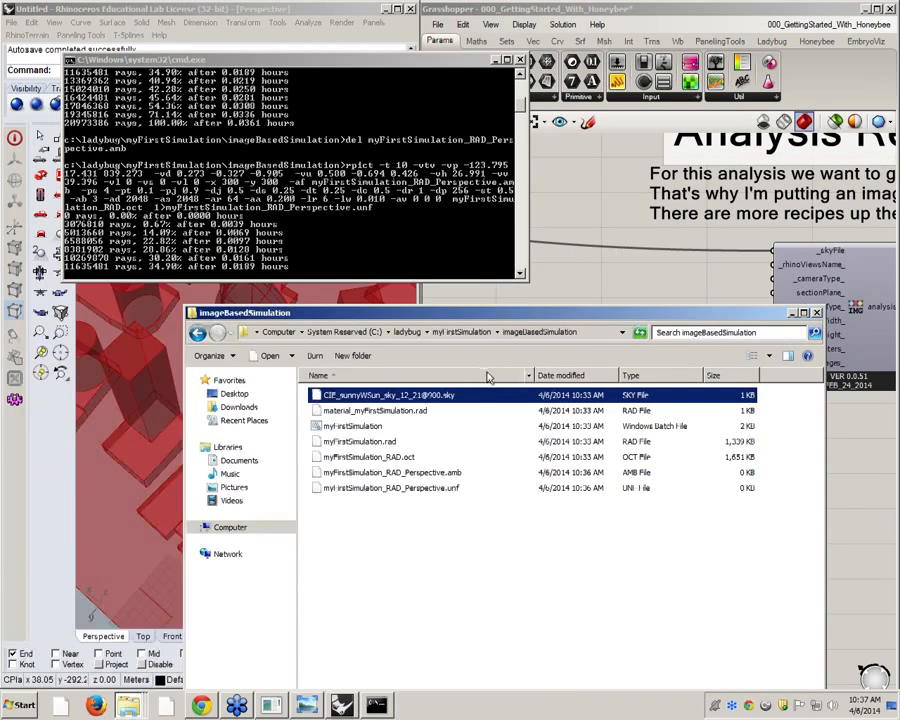
# Open material_myFirstSimulation.rad in Notepad and reposition its window to show all the material definitions
pyautogui.click(365, 411)
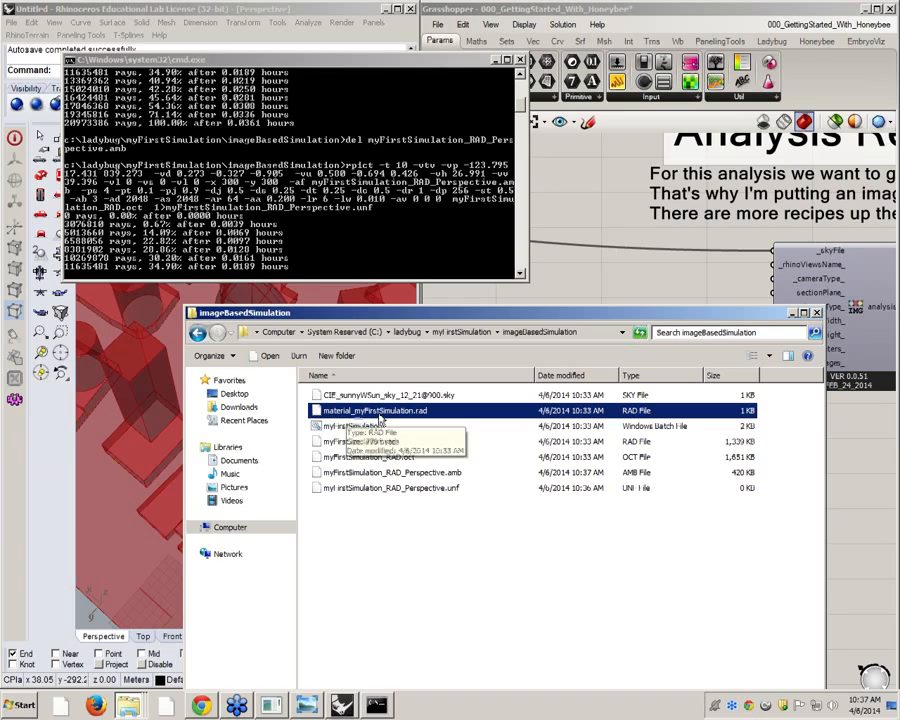
pyautogui.rightClick(382, 416)
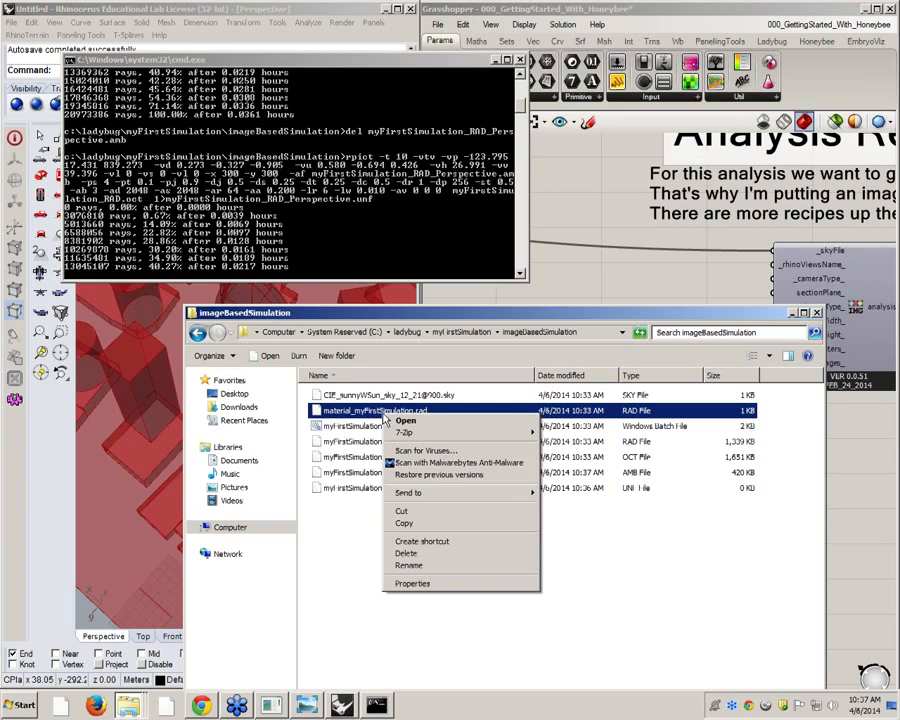
pyautogui.click(408, 420)
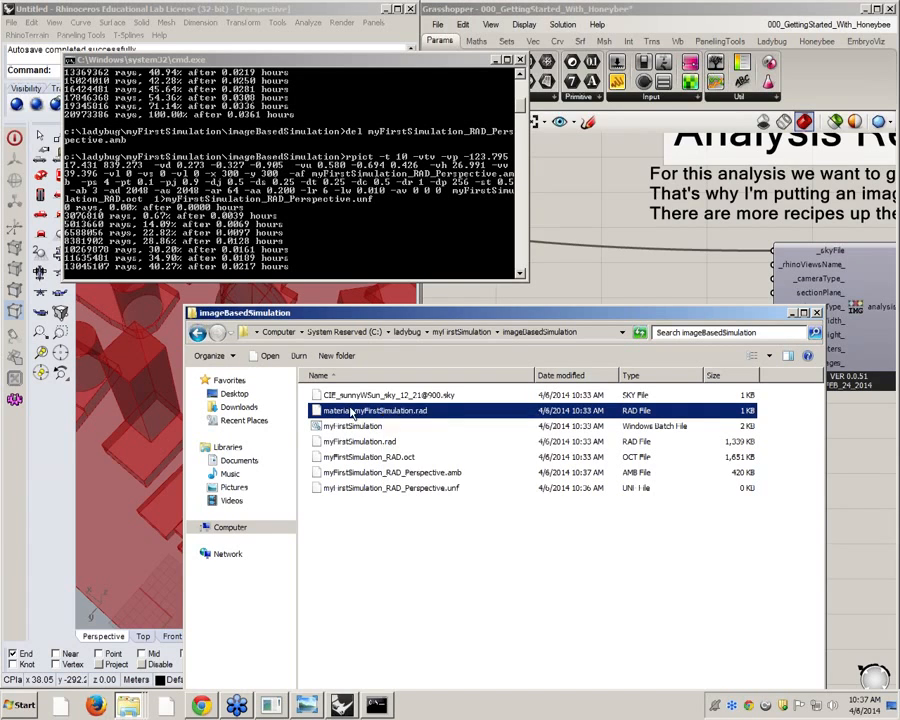
pyautogui.click(330, 386)
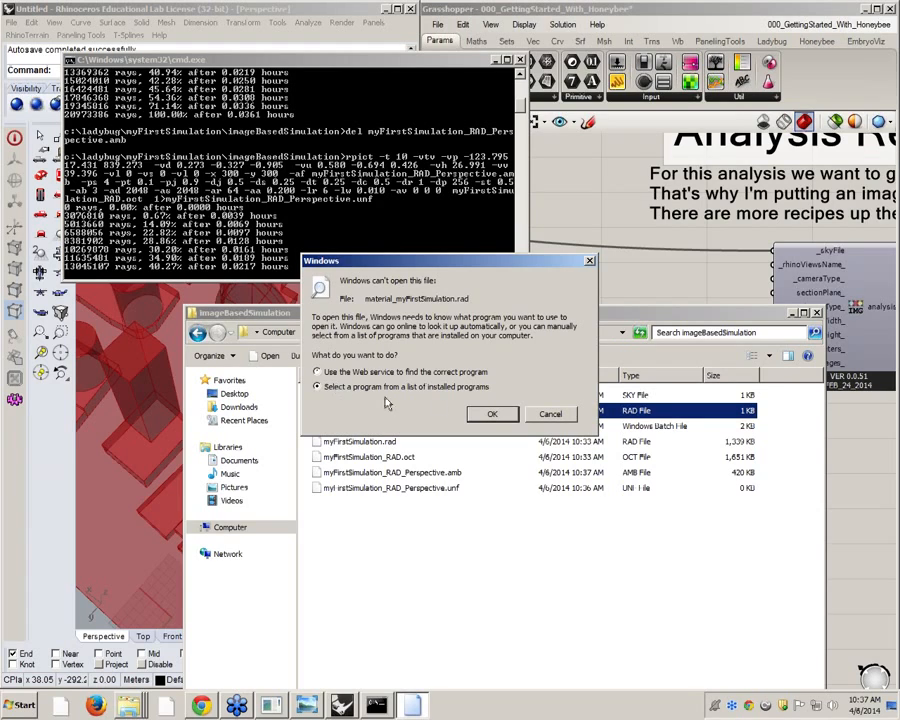
pyautogui.click(495, 414)
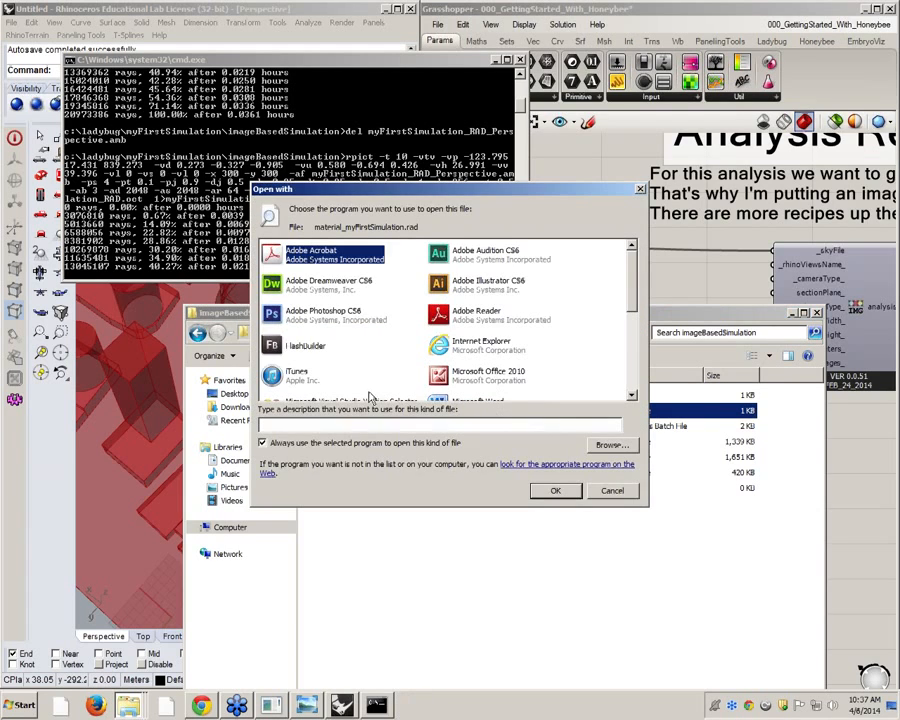
pyautogui.click(264, 443)
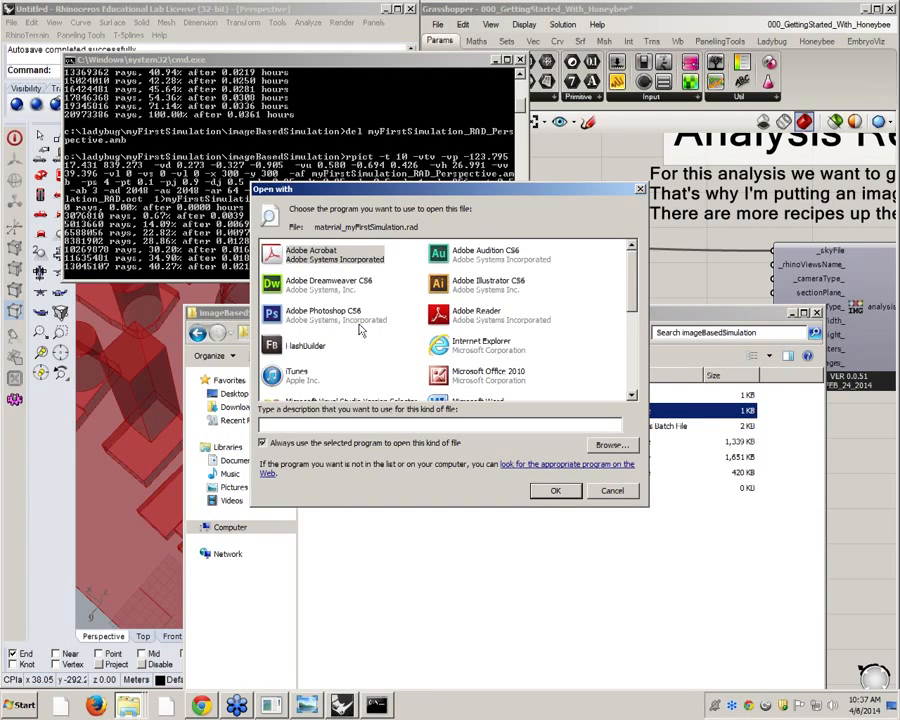
pyautogui.scroll(-2, 631, 278)
pyautogui.doubleClick(290, 295)
pyautogui.moveTo(317, 253); pyautogui.dragTo(626, 143)
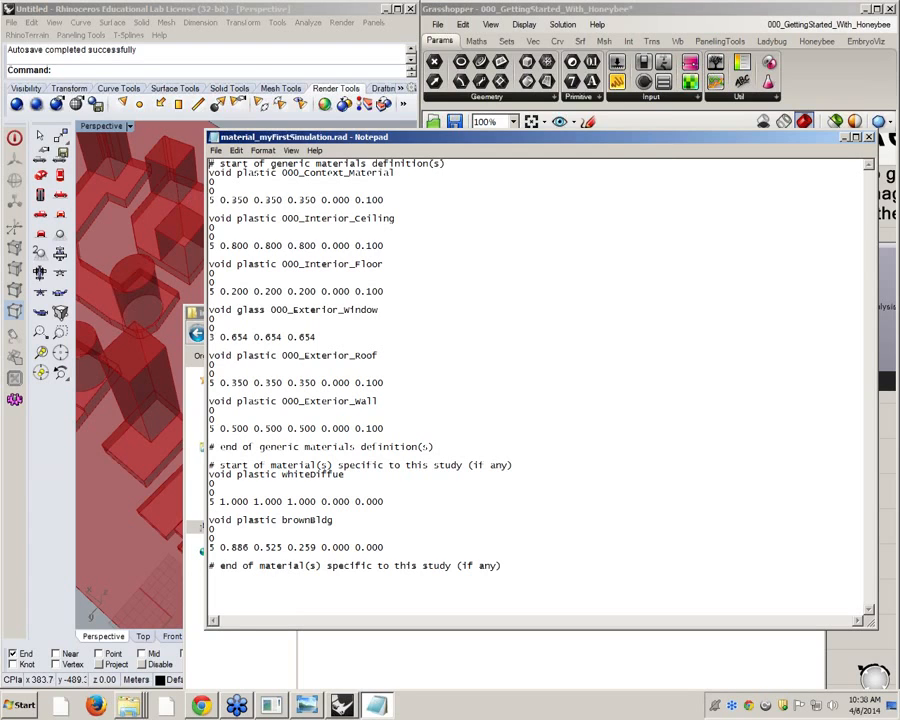
# Highlight the generic material definitions, from 000_Context_Material to 000_Exterior_Wall, to review them
pyautogui.hotkey('shift', 'Down')
pyautogui.hotkey('shift', 'Down')
pyautogui.hotkey('shift', 'Down')
pyautogui.hotkey('shift', 'Down')
pyautogui.hotkey('shift', 'Down')
pyautogui.hotkey('shift', 'Down')
pyautogui.hotkey('shift', 'Down')
pyautogui.hotkey('shift', 'Down')
pyautogui.hotkey('shift', 'Down')
pyautogui.hotkey('shift', 'Down')
pyautogui.hotkey('shift', 'Down')
pyautogui.hotkey('shift', 'Down')
pyautogui.hotkey('shift', 'Down')
pyautogui.hotkey('shift', 'Down')
pyautogui.hotkey('shift', 'Down')
pyautogui.hotkey('shift', 'Down')
pyautogui.hotkey('shift', 'Down')
pyautogui.hotkey('shift', 'Down')
pyautogui.hotkey('shift', 'Down')
pyautogui.hotkey('shift', 'Down')
pyautogui.hotkey('shift', 'Up')
pyautogui.hotkey('shift', 'Up')
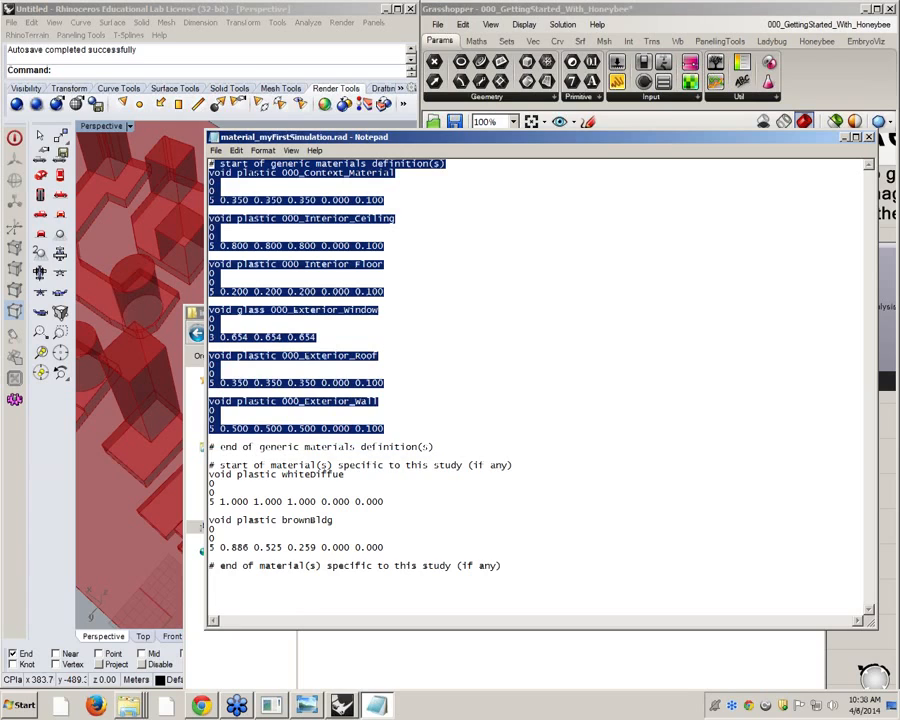
pyautogui.press('Up')
# Review the study-specific materials whiteDiffue and brownBldg against the whole generic materials block
pyautogui.moveTo(512, 465); pyautogui.dragTo(231, 465)
pyautogui.click(222, 493)
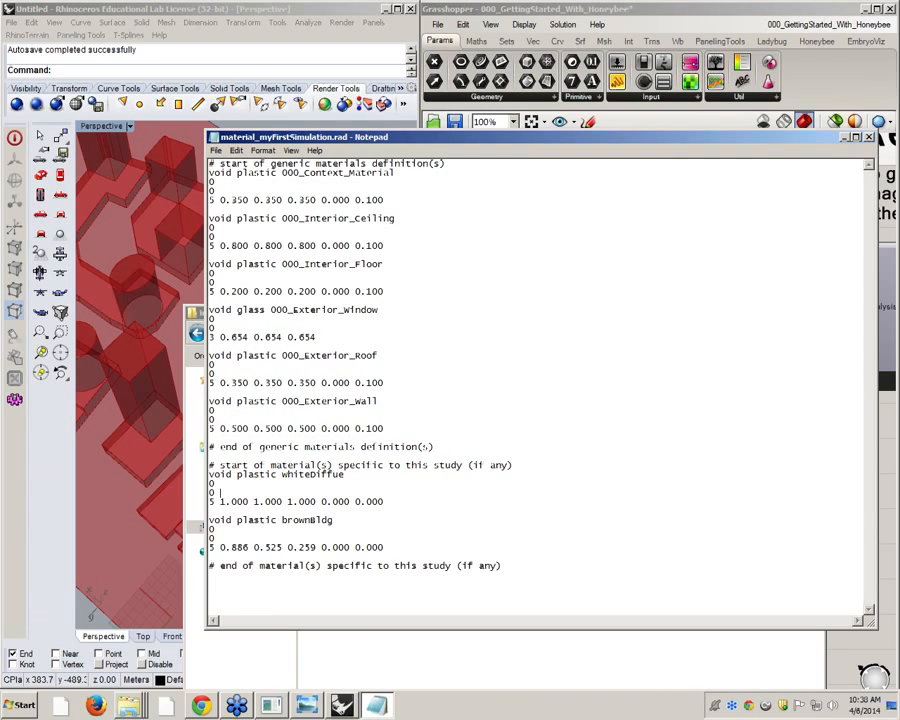
pyautogui.doubleClick(312, 474)
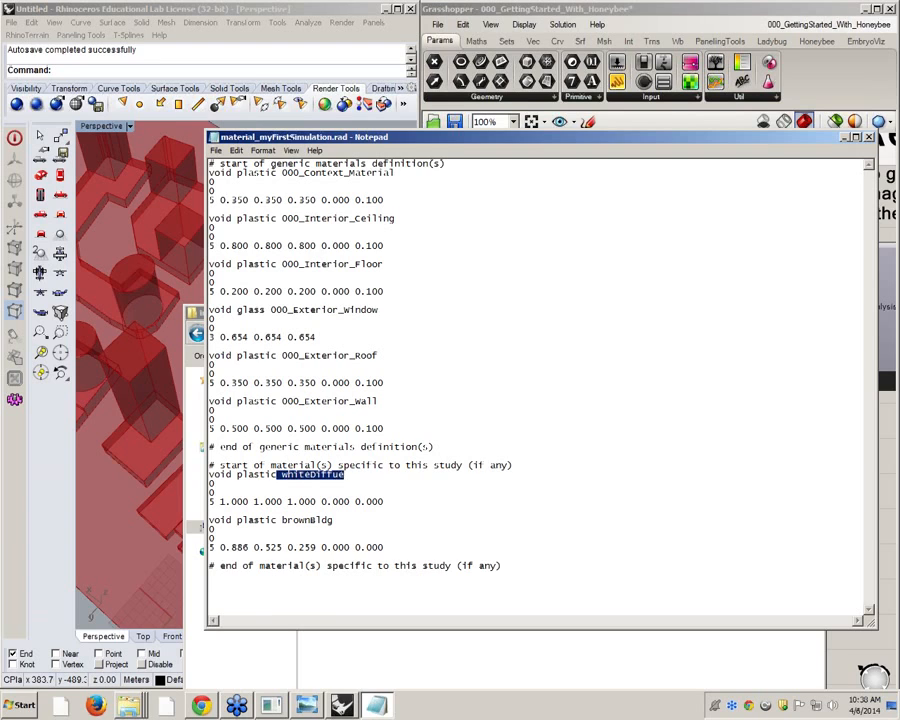
pyautogui.doubleClick(307, 520)
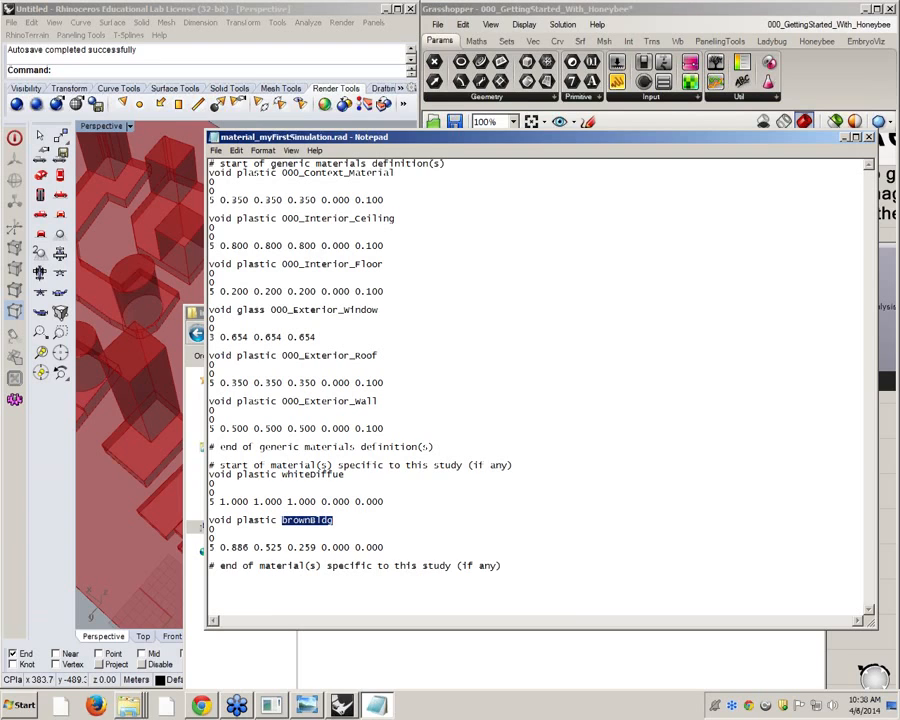
pyautogui.moveTo(209, 163); pyautogui.dragTo(210, 457)
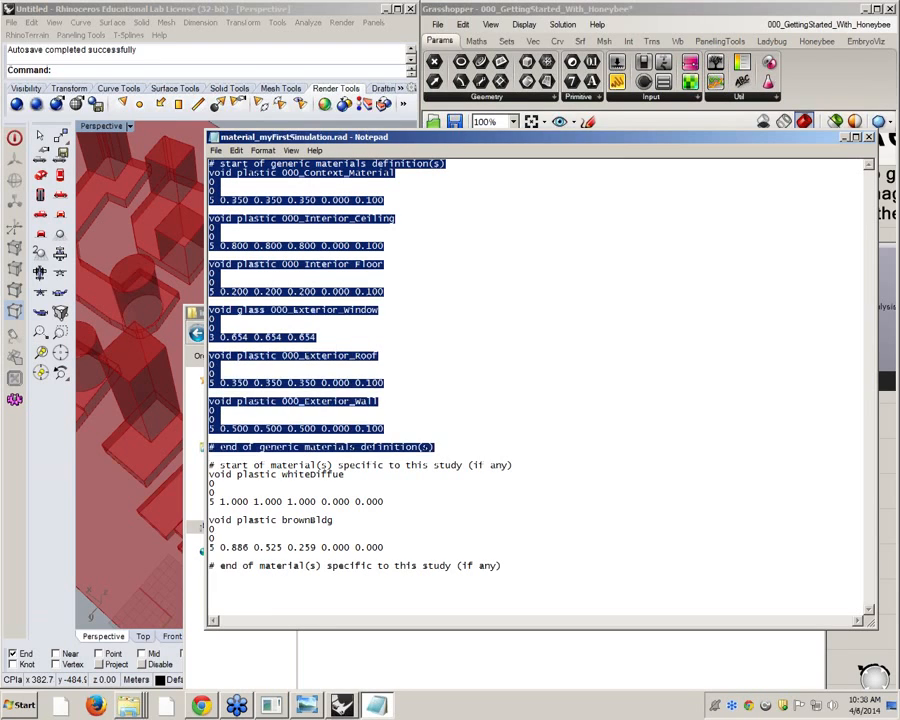
pyautogui.click(221, 493)
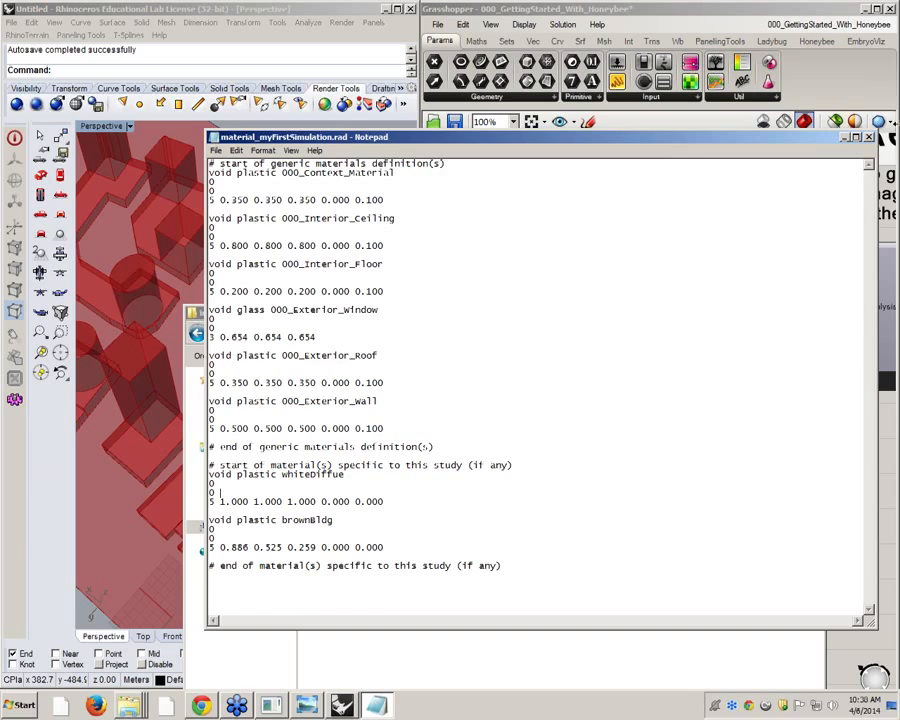
# Highlight the 000_Interior_Floor material definition for review, and close the materials file
pyautogui.moveTo(825, 140); pyautogui.dragTo(755, 62)
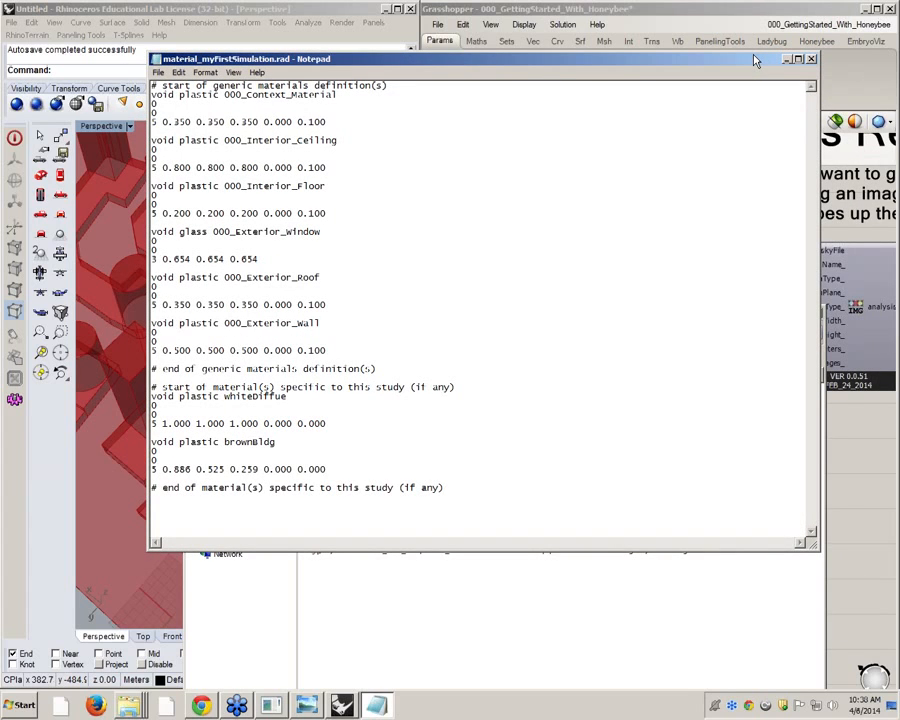
pyautogui.moveTo(327, 213); pyautogui.dragTo(152, 186)
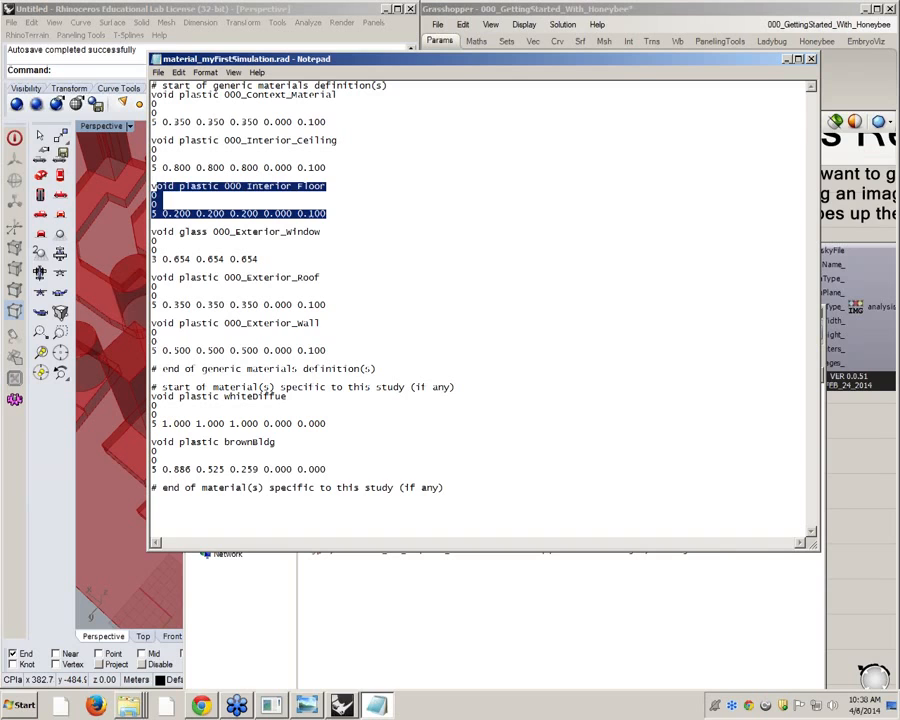
pyautogui.click(811, 59)
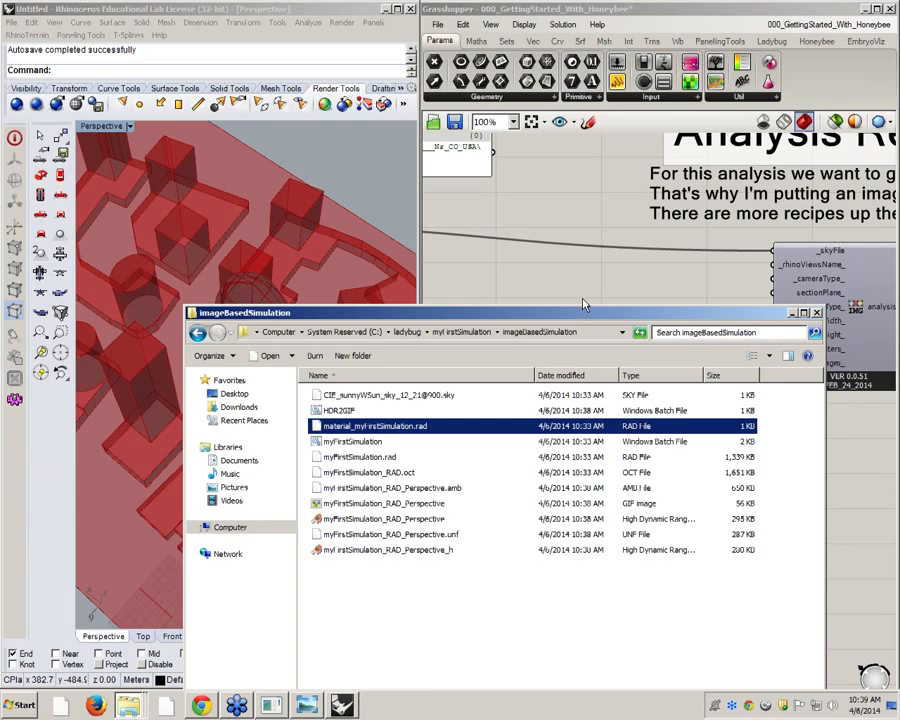
# Switch to Grasshopper and bring the Run the Analysis component with its runRad_ toggle and file name inputs into view
pyautogui.click(552, 261)
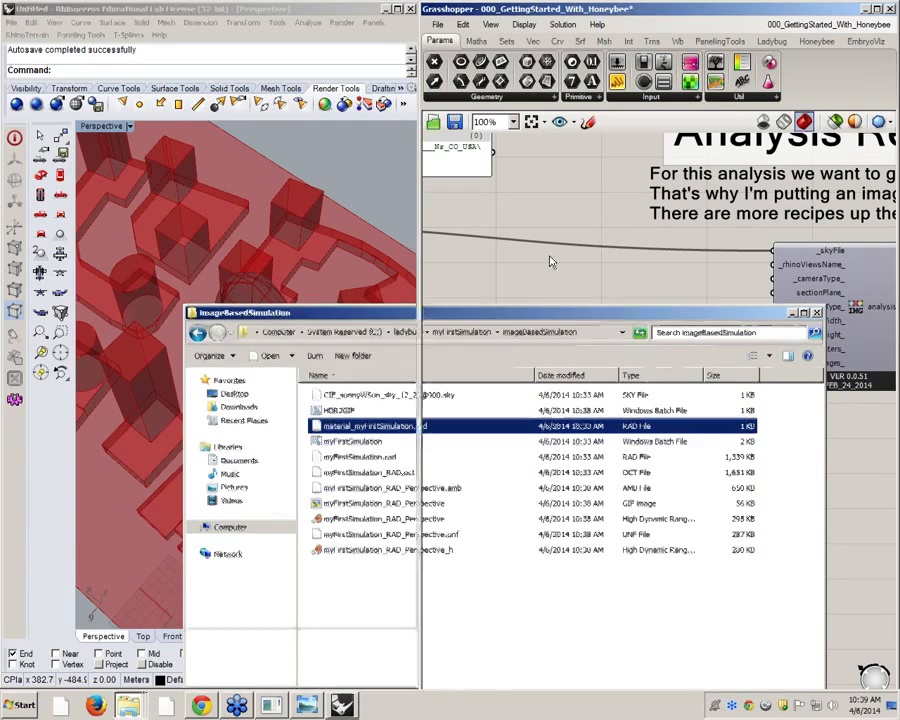
pyautogui.rightClick(757, 244)
pyautogui.click(524, 284)
pyautogui.moveTo(490, 284); pyautogui.dragTo(759, 285, button='right')
pyautogui.scroll(-3, 737, 288)
pyautogui.moveTo(749, 335); pyautogui.dragTo(661, 335, button='right')
pyautogui.scroll(-3, 661, 335)
pyautogui.moveTo(830, 300); pyautogui.dragTo(643, 327, button='right')
pyautogui.scroll(5, 702, 259)
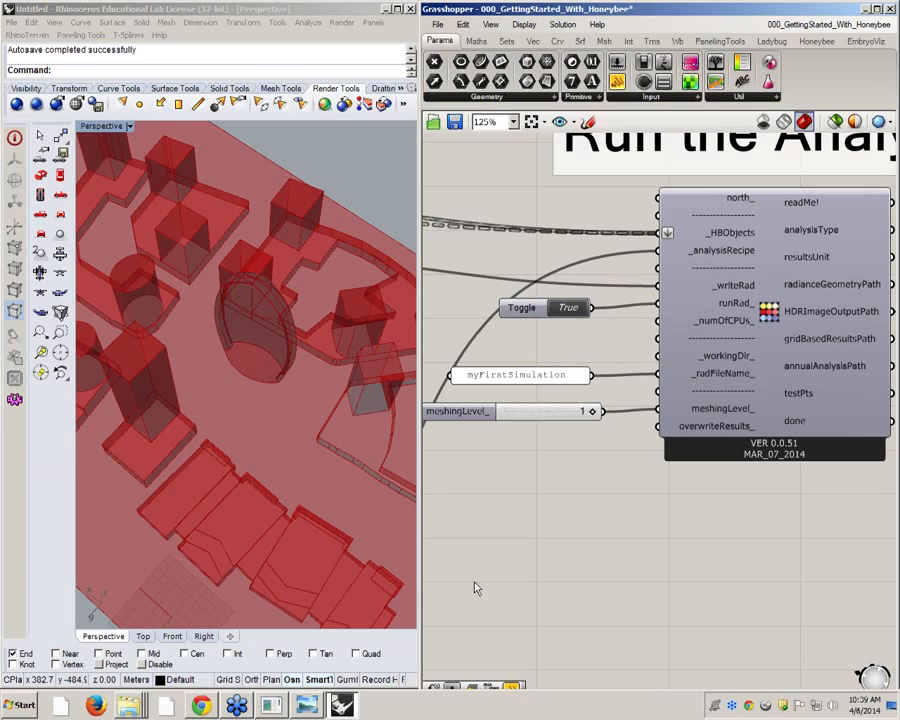
# Switch to Windows Explorer, bring up the myFirstSimulation project's imageBasedSimulation folder, and reposition its window beside the unnamed project's folder
pyautogui.moveTo(135, 712)
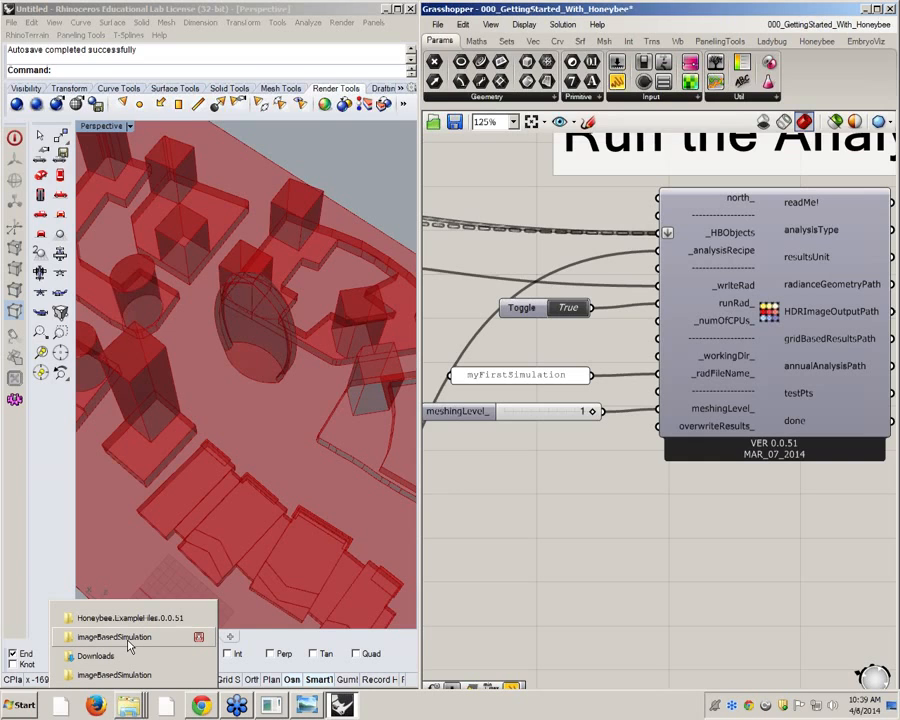
pyautogui.click(128, 645)
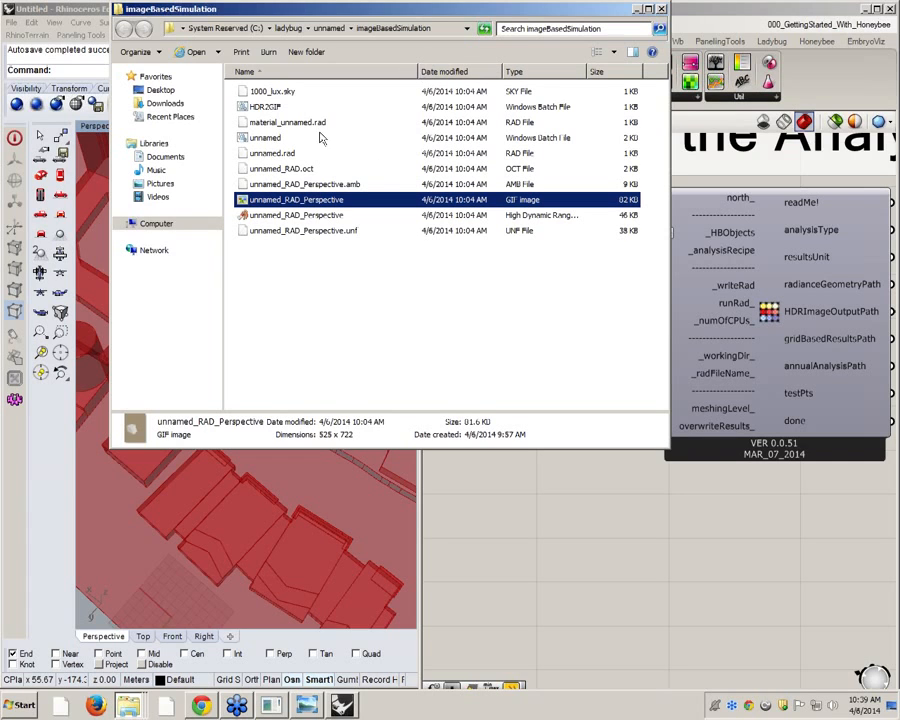
pyautogui.click(137, 711)
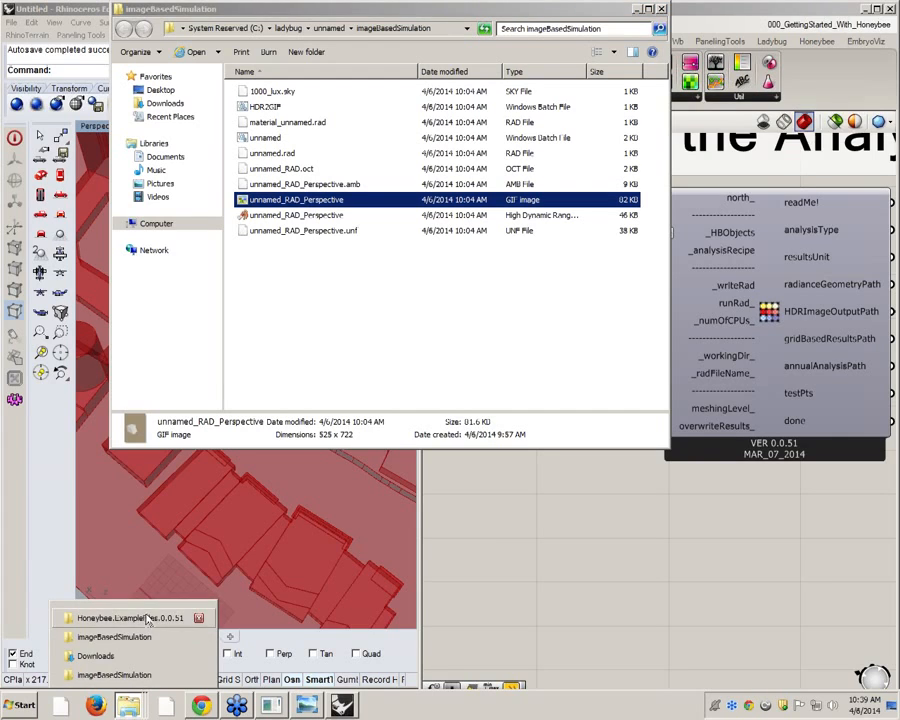
pyautogui.click(142, 675)
pyautogui.click(134, 705)
pyautogui.click(137, 676)
pyautogui.moveTo(437, 320); pyautogui.dragTo(414, 256)
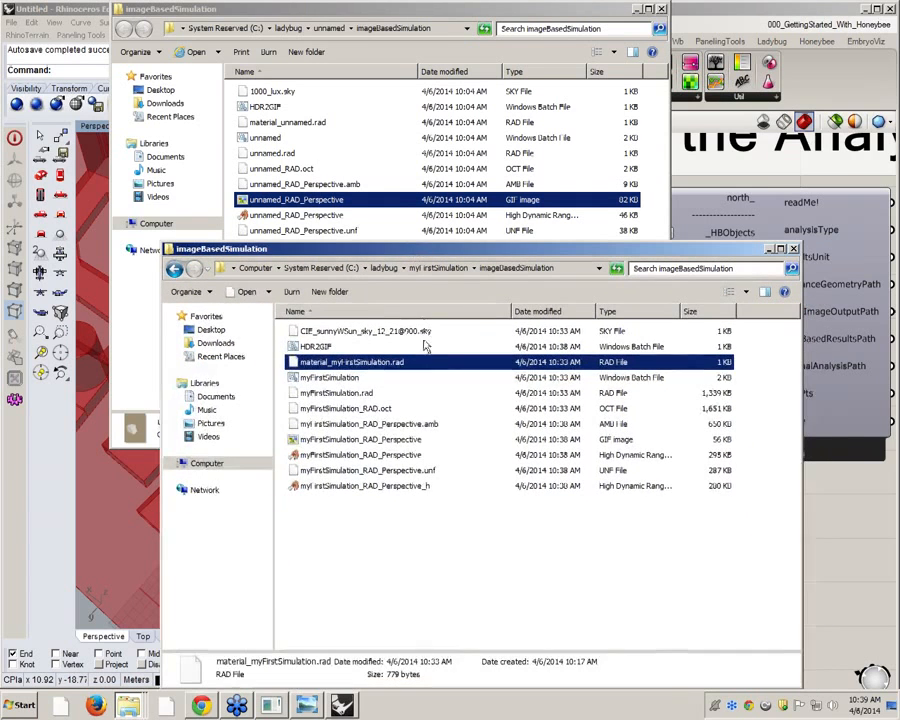
# Open the geometry file myFirstSimulation.rad in Notepad without making Notepad the default program for this file type
pyautogui.click(338, 378)
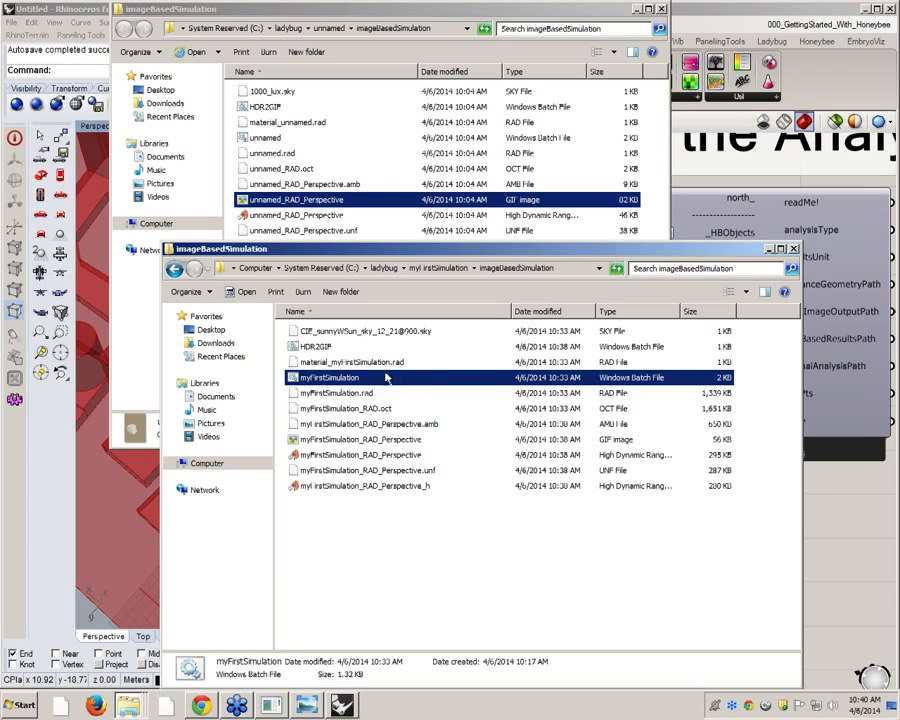
pyautogui.click(337, 395)
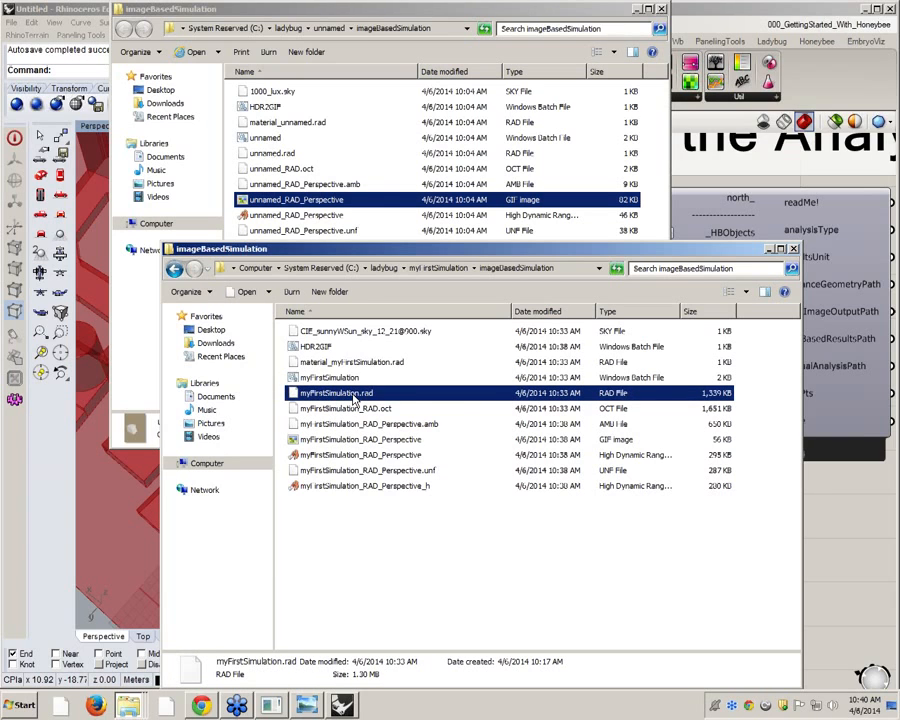
pyautogui.rightClick(354, 396)
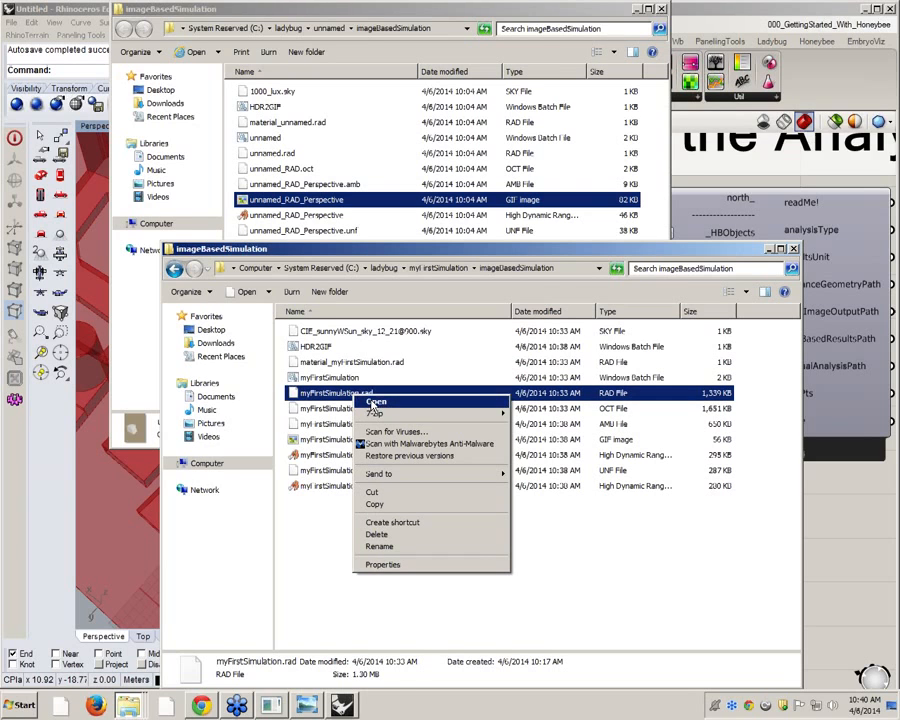
pyautogui.click(375, 403)
pyautogui.click(352, 387)
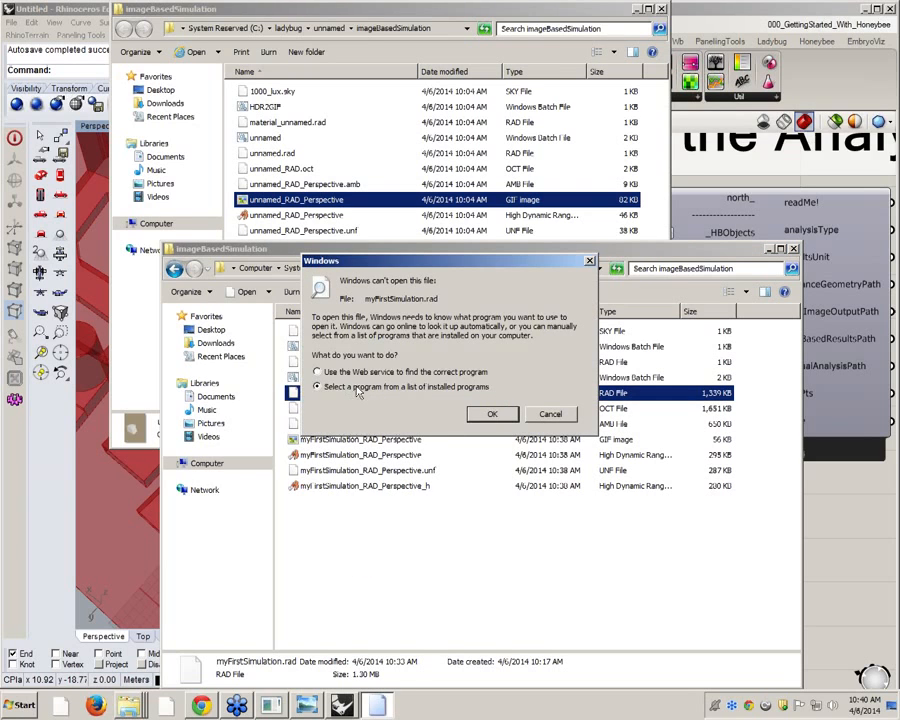
pyautogui.click(489, 415)
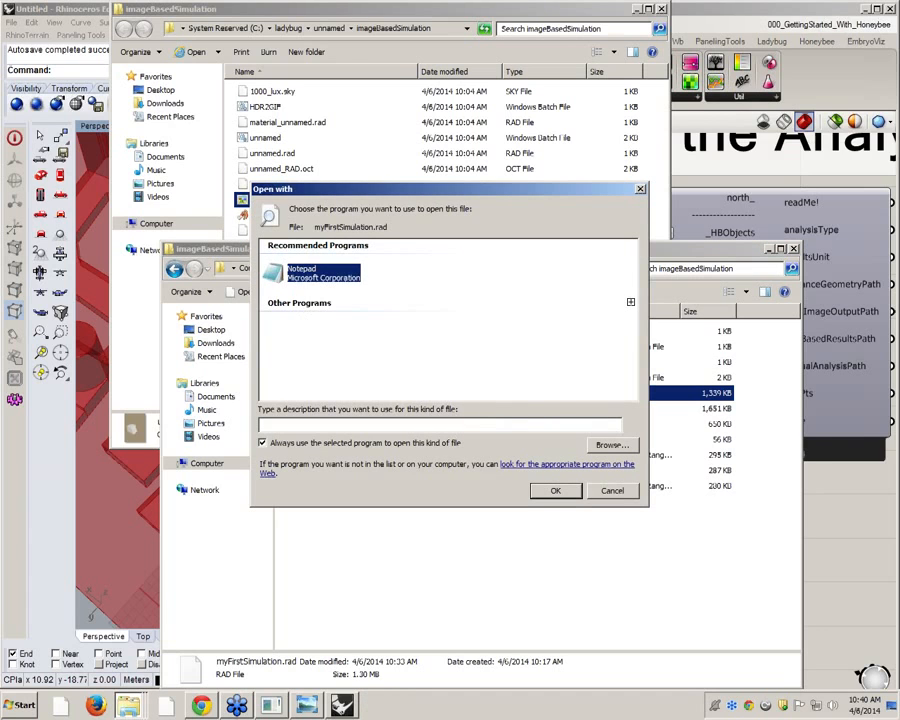
pyautogui.click(289, 443)
pyautogui.click(539, 487)
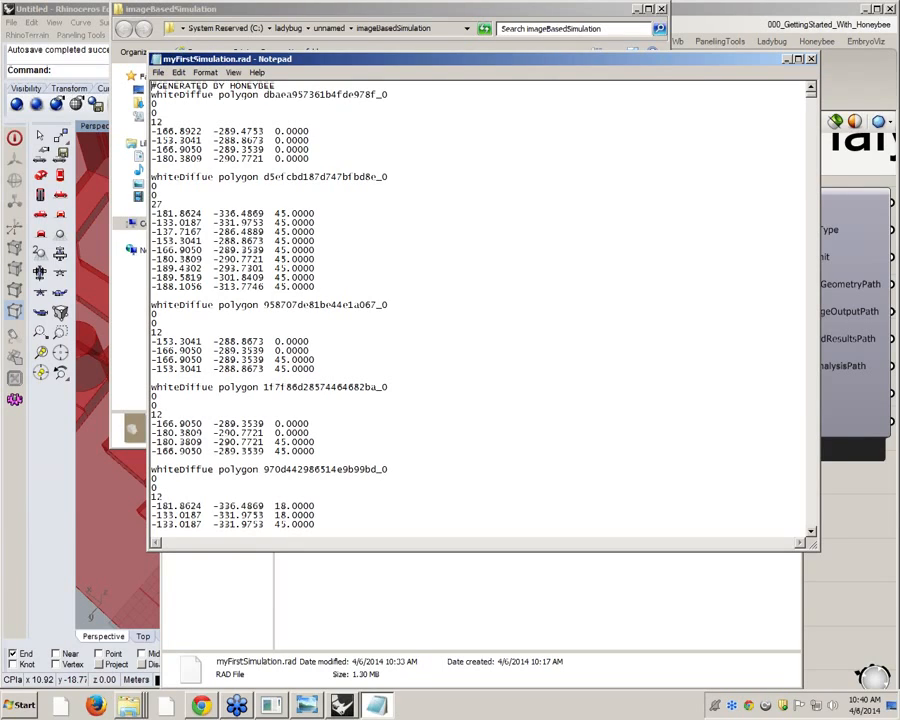
# Highlight the first polygon's material name, identifier, value count and vertex coordinates in the geometry file to review its structure
pyautogui.moveTo(214, 95); pyautogui.dragTo(153, 95)
pyautogui.moveTo(219, 95); pyautogui.dragTo(389, 101)
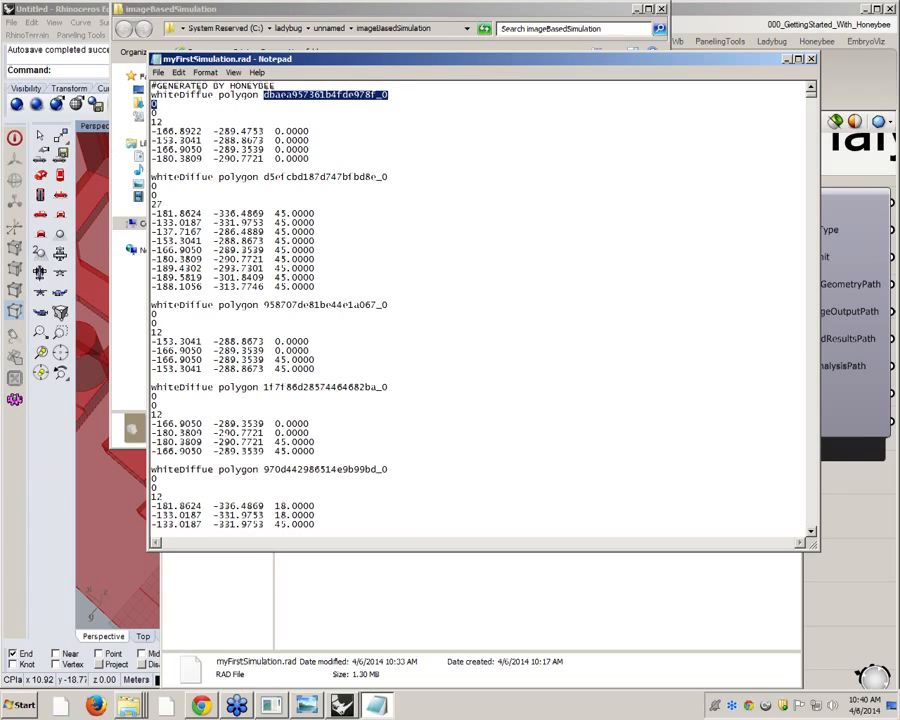
pyautogui.moveTo(163, 122); pyautogui.dragTo(151, 122)
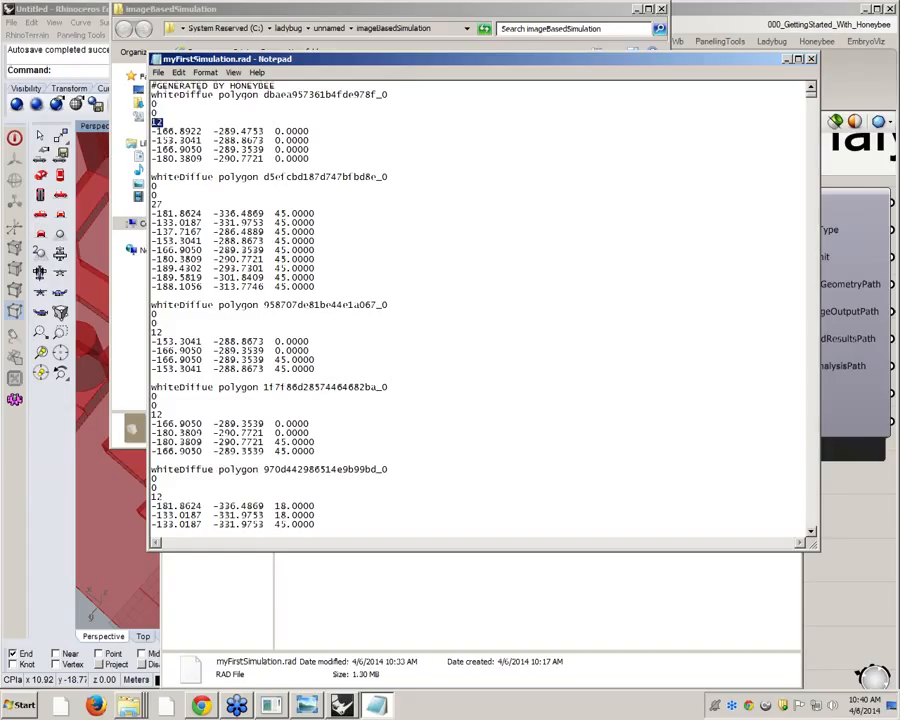
pyautogui.click(185, 141)
pyautogui.moveTo(152, 131); pyautogui.dragTo(310, 158)
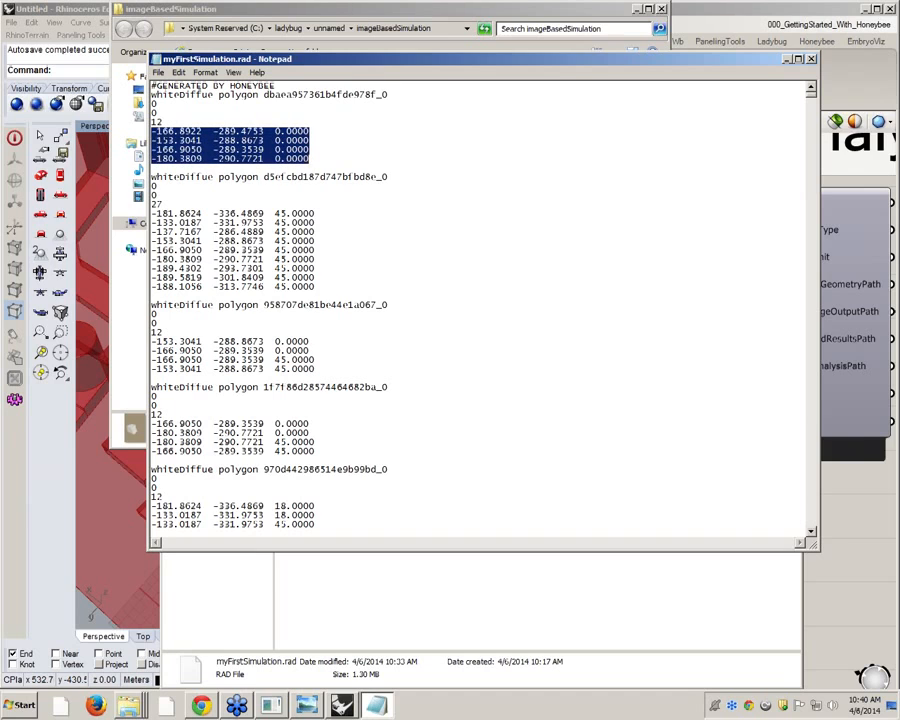
pyautogui.doubleClick(180, 95)
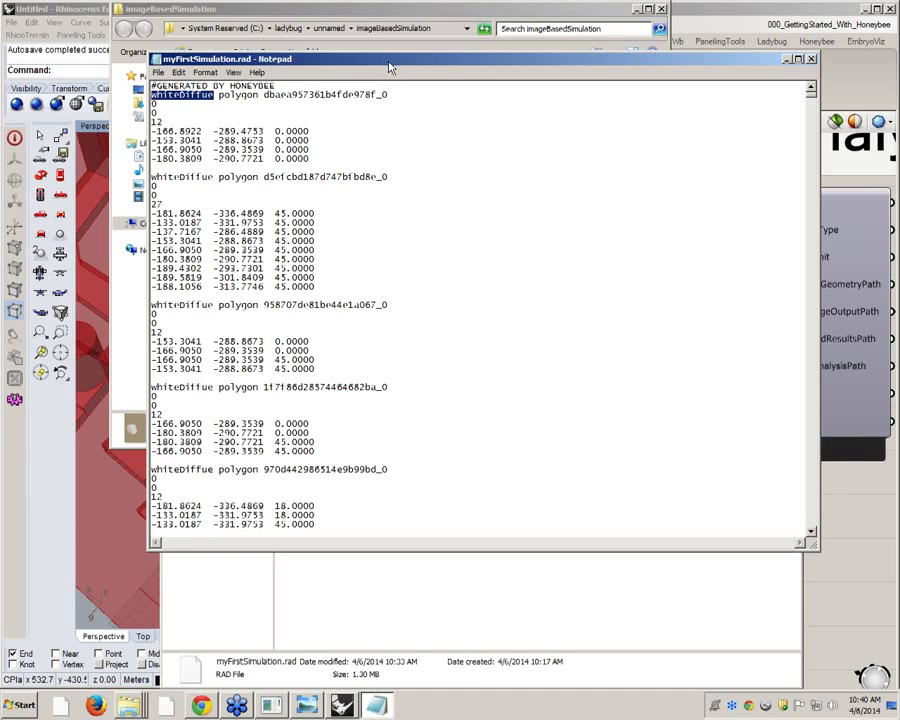
# Move the geometry file window aside and open material_myFirstSimulation.rad in Notepad without making Notepad the default program
pyautogui.moveTo(275, 57); pyautogui.dragTo(609, 258)
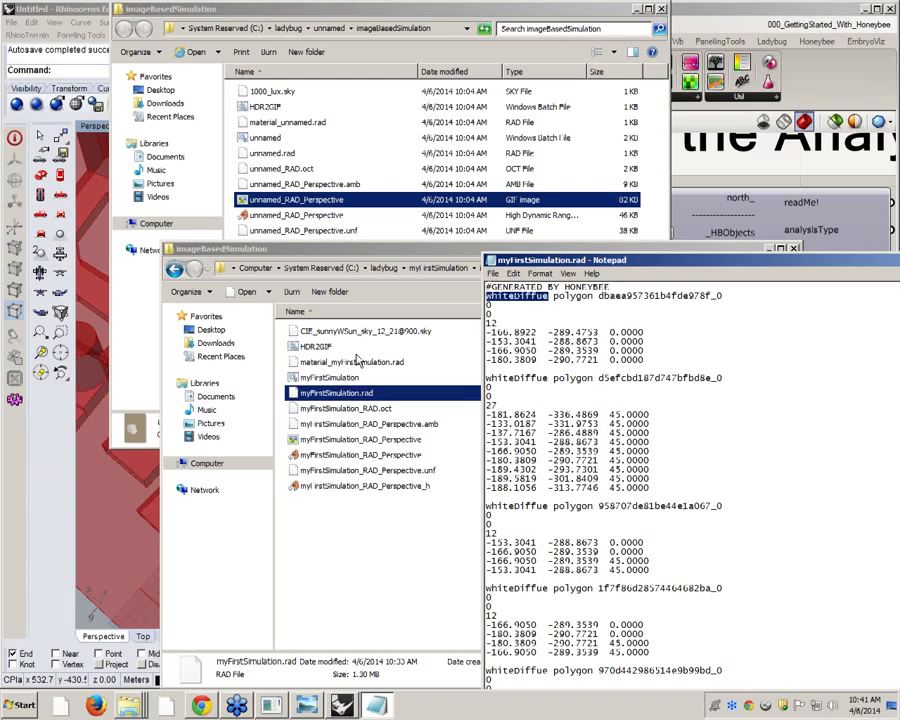
pyautogui.click(360, 361)
pyautogui.rightClick(357, 363)
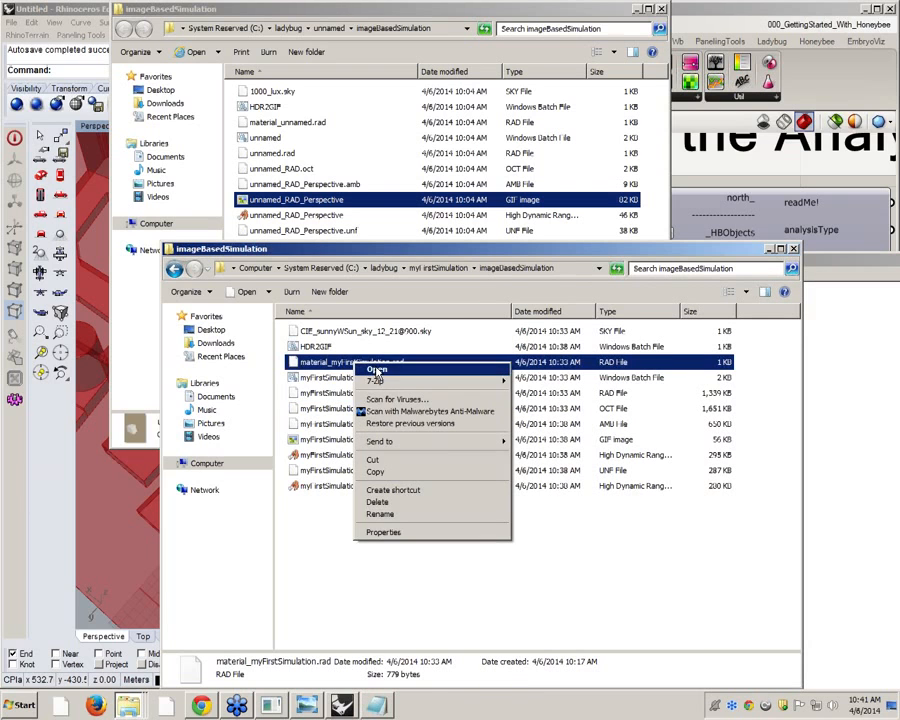
pyautogui.click(376, 370)
pyautogui.click(343, 388)
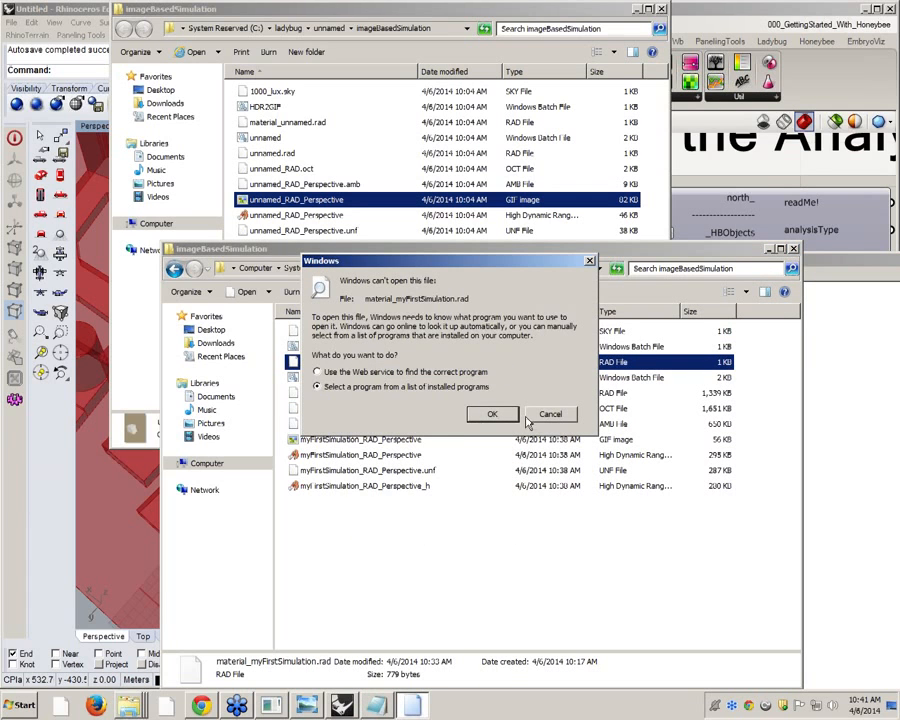
pyautogui.click(492, 413)
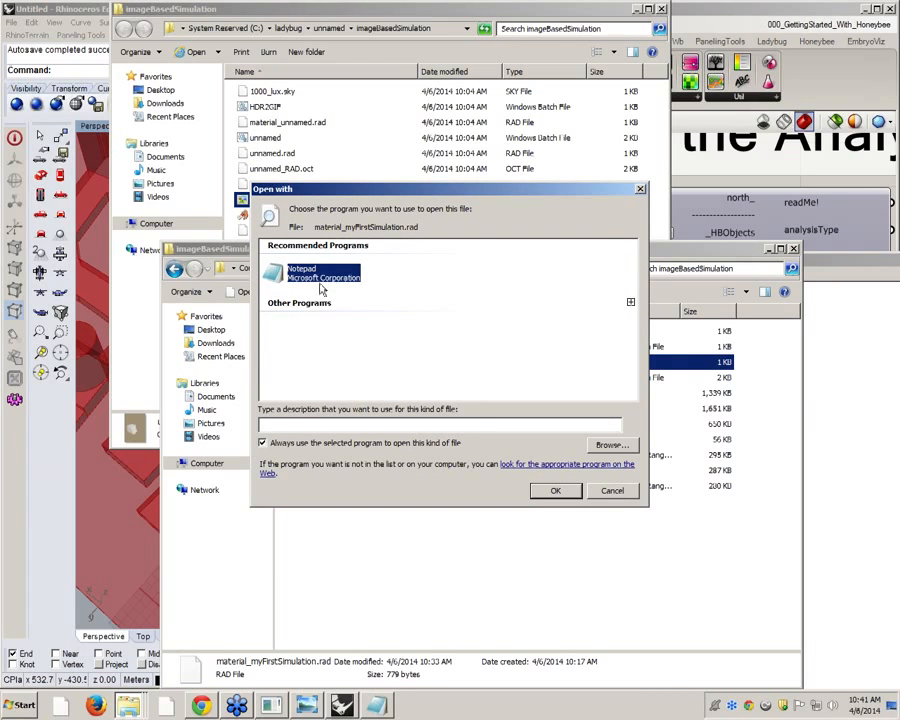
pyautogui.click(263, 443)
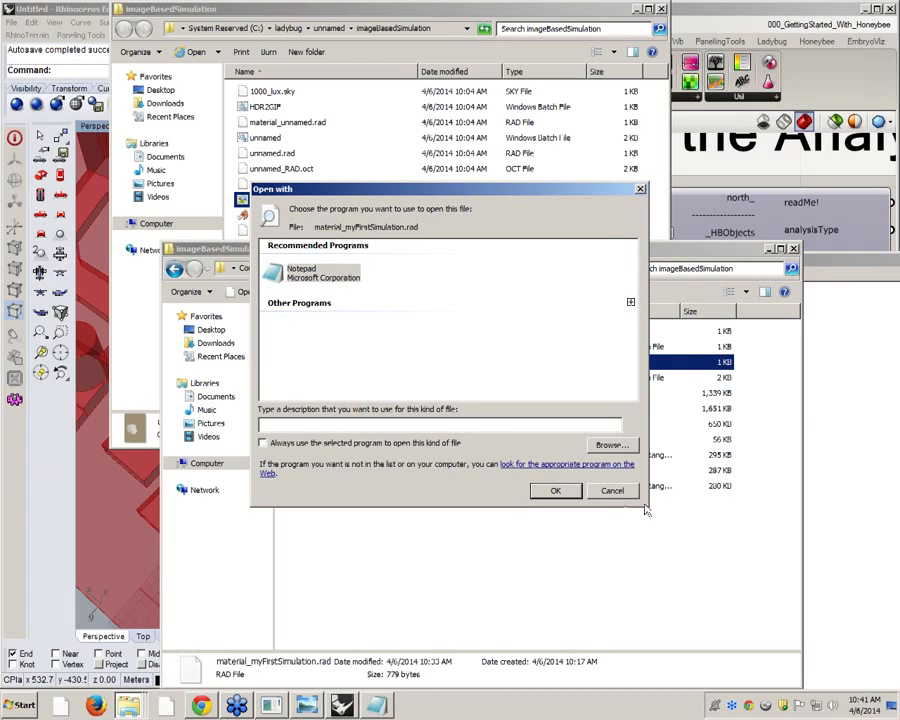
pyautogui.click(553, 490)
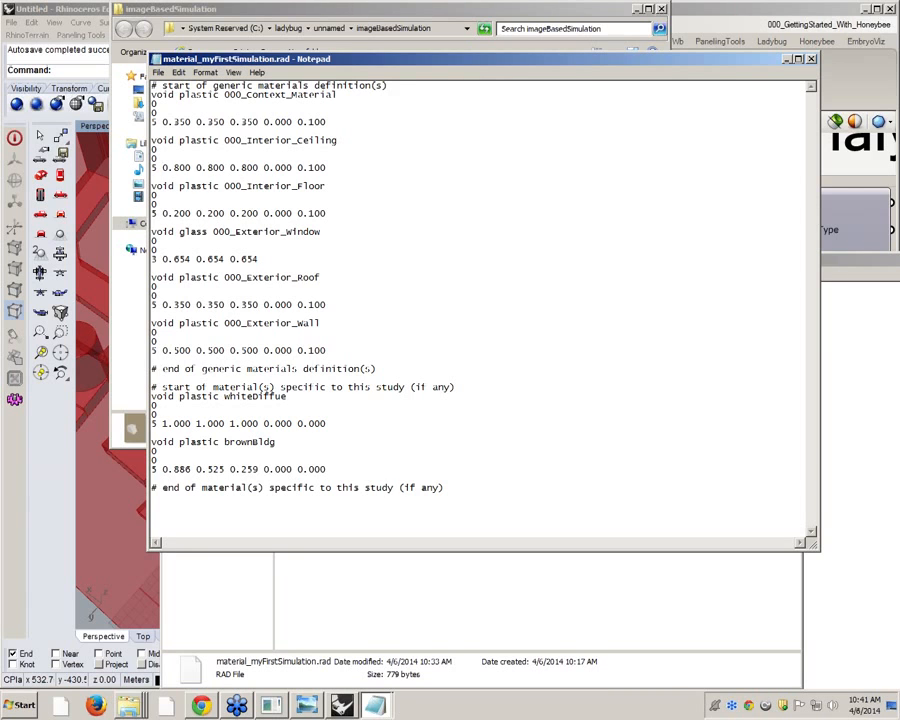
# Highlight whiteDiffue in the materials file and in the geometry file's first polygon to compare the material reference
pyautogui.doubleClick(265, 396)
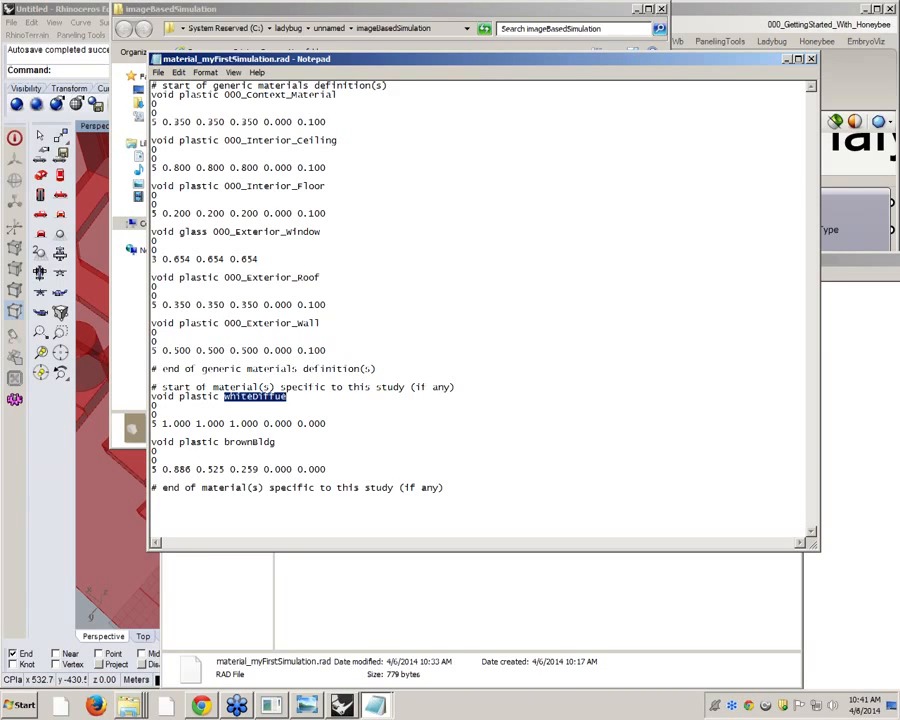
pyautogui.click(846, 460)
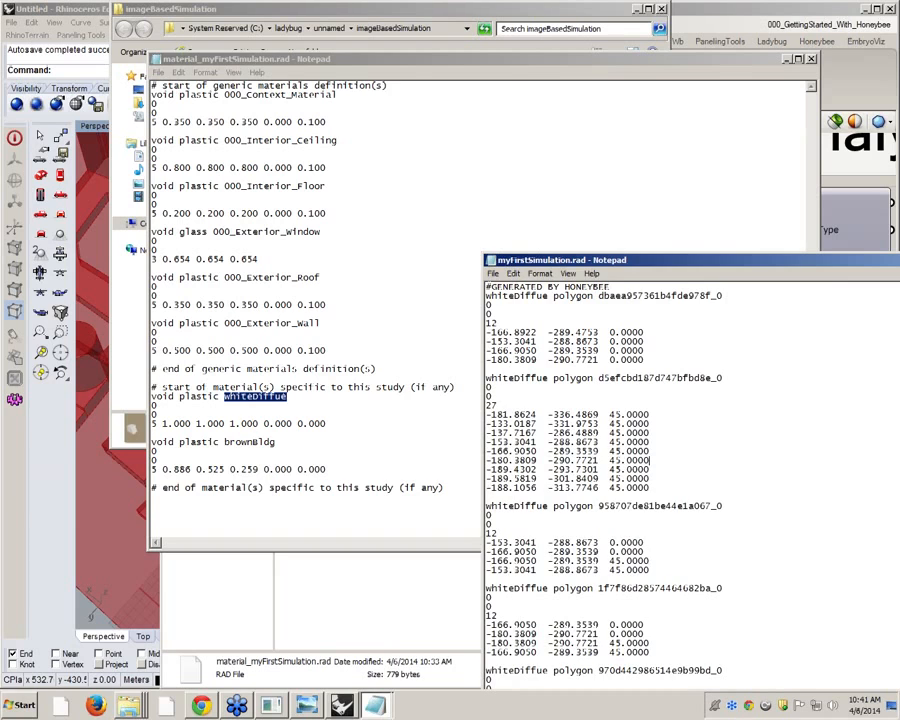
pyautogui.moveTo(486, 296); pyautogui.dragTo(548, 297)
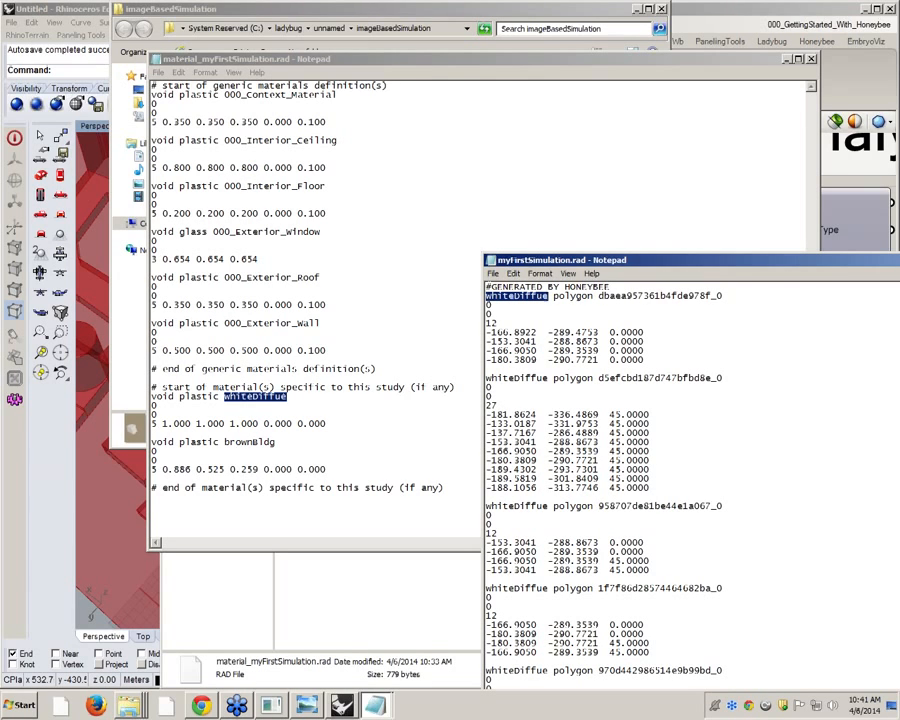
# Point out myFirstSimulation_RAD.oct in the simulation folder and open the myFirstSimulation batch file for editing in Notepad
pyautogui.click(377, 620)
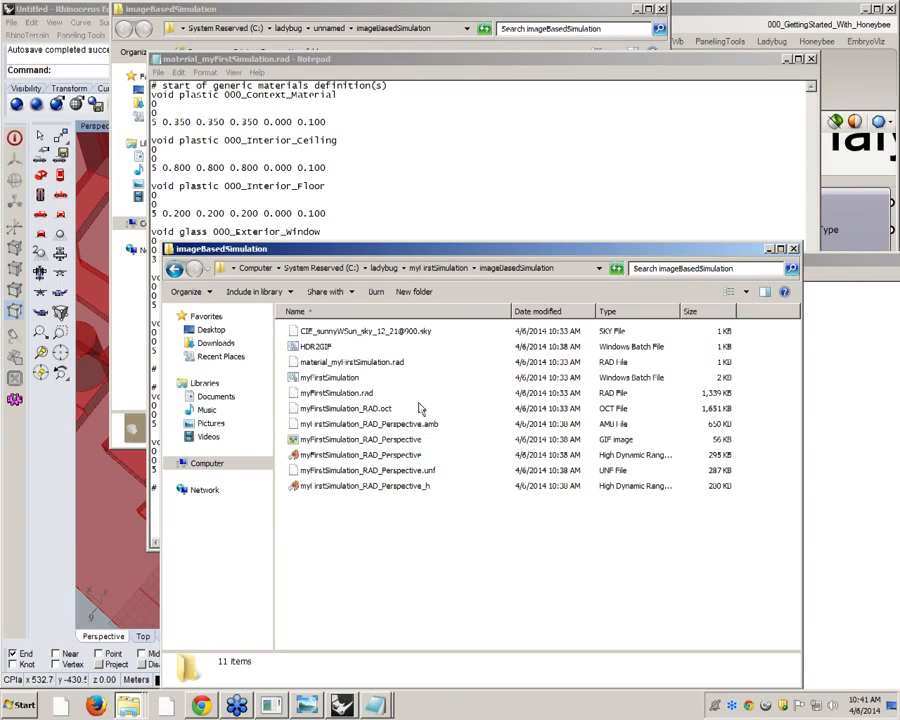
pyautogui.click(384, 410)
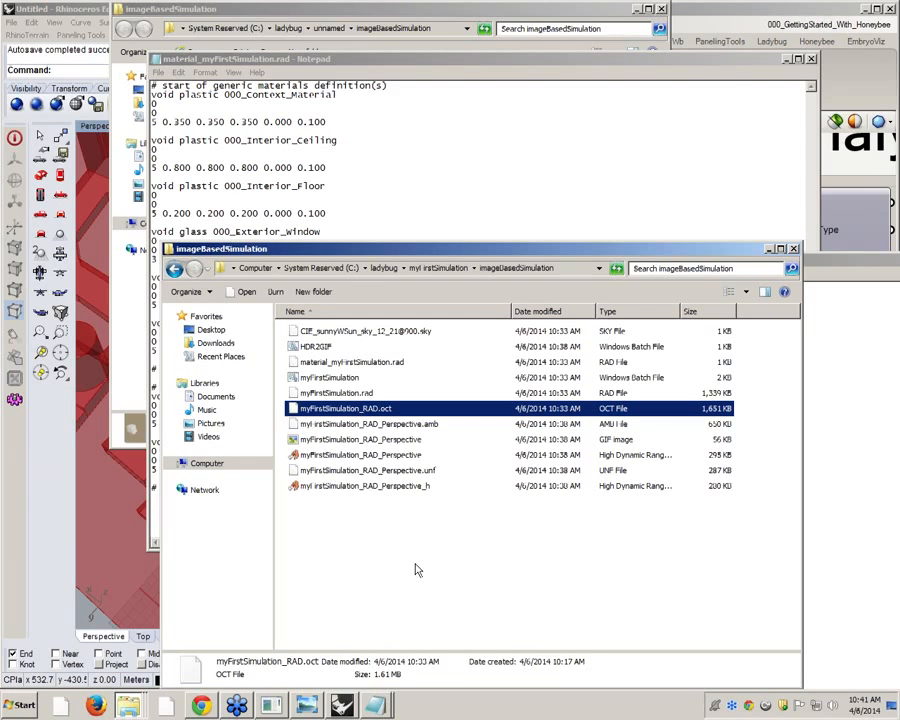
pyautogui.click(322, 378)
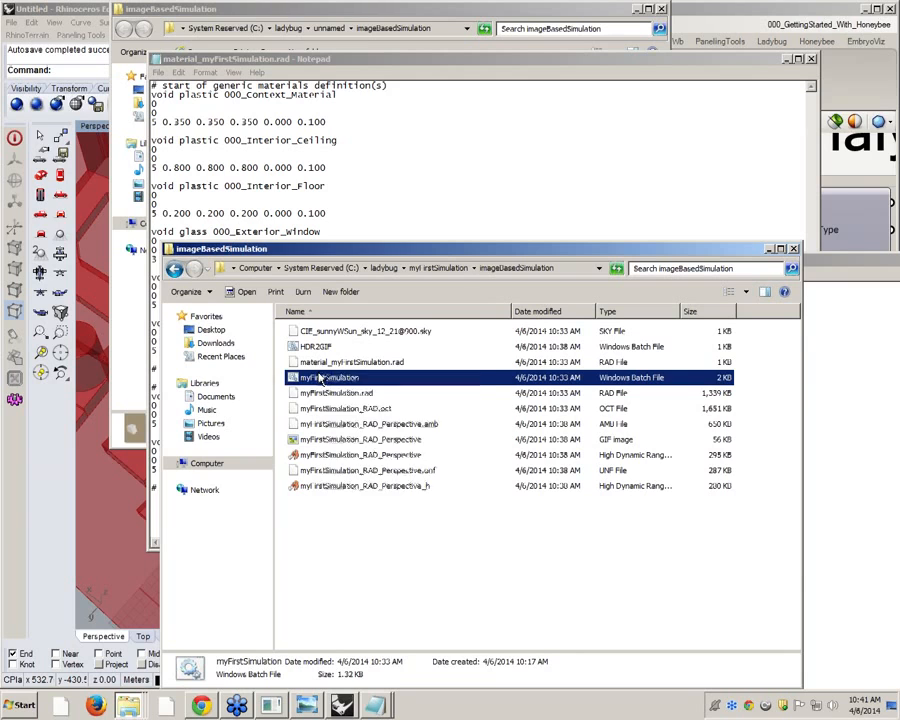
pyautogui.rightClick(322, 378)
pyautogui.click(338, 392)
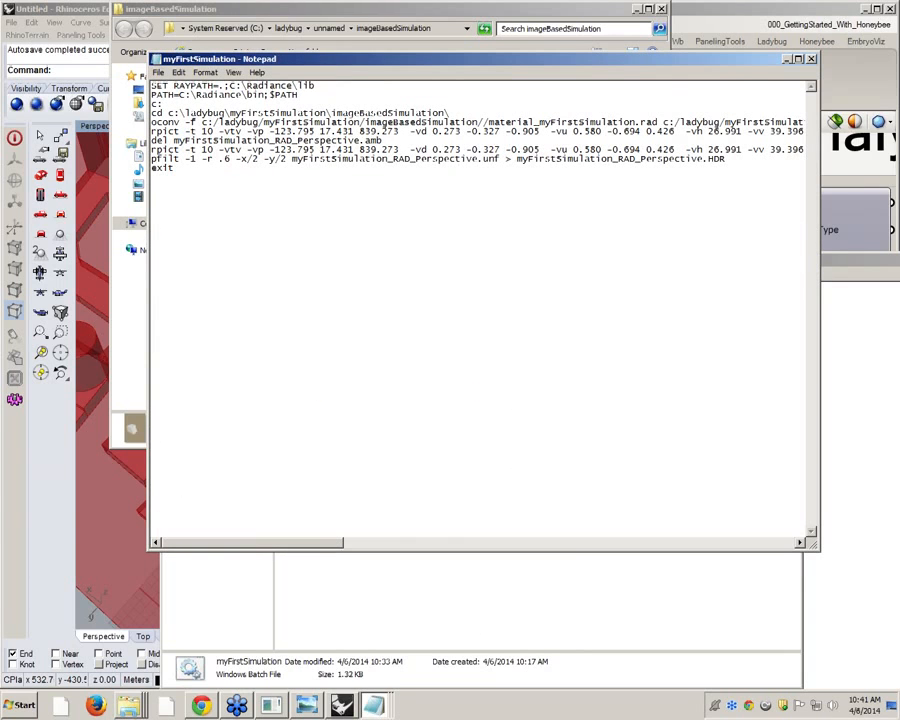
# Highlight the batch file's opening lines, from SET RAYPATH to the cd command, to review the Radiance path setup
pyautogui.moveTo(317, 86); pyautogui.dragTo(134, 80)
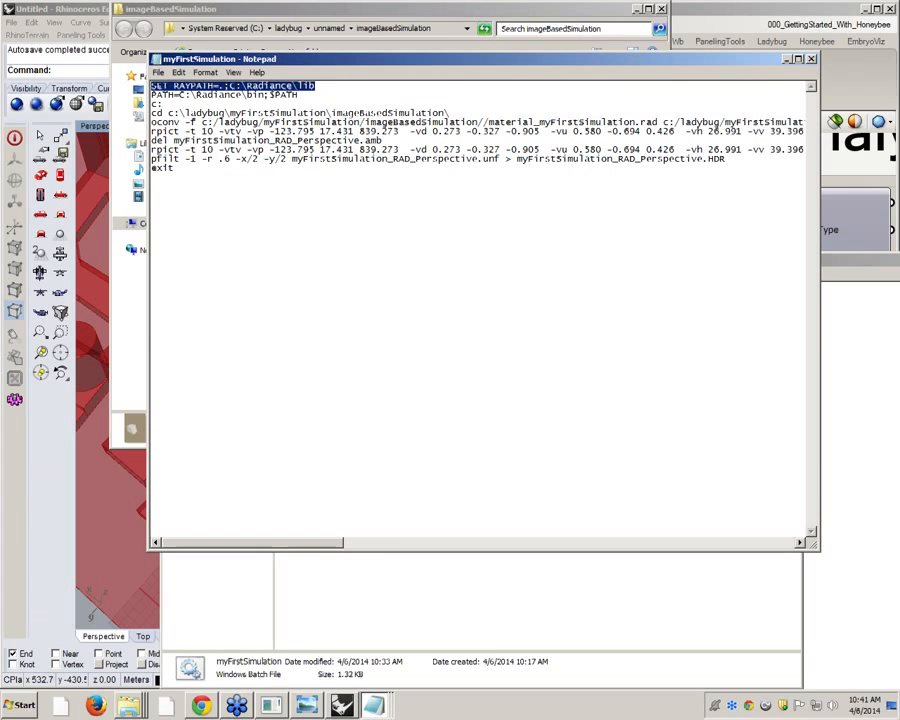
pyautogui.moveTo(451, 113); pyautogui.dragTo(153, 87)
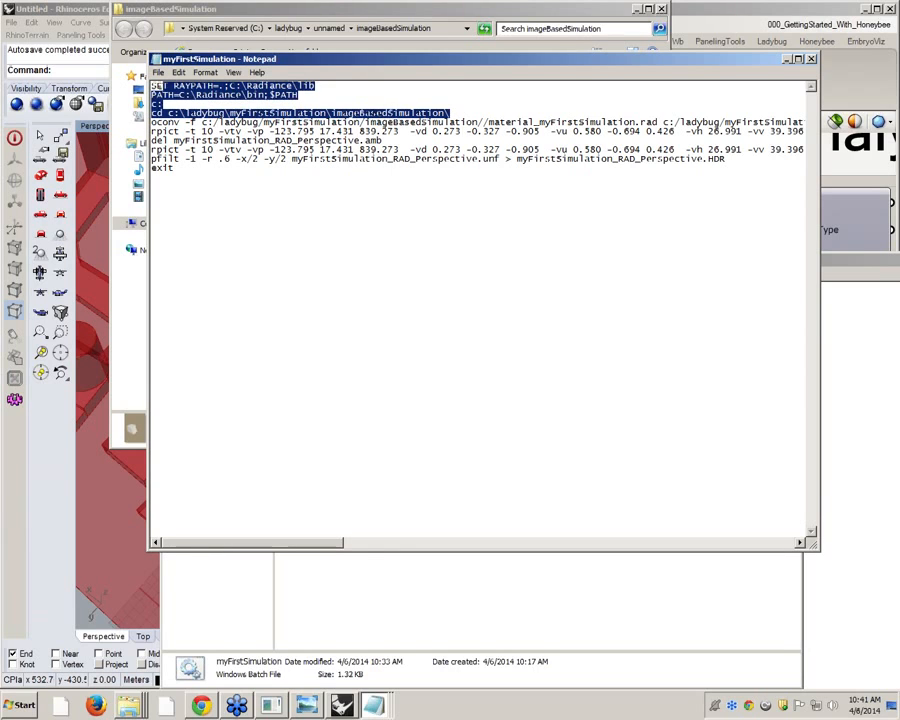
pyautogui.click(191, 122)
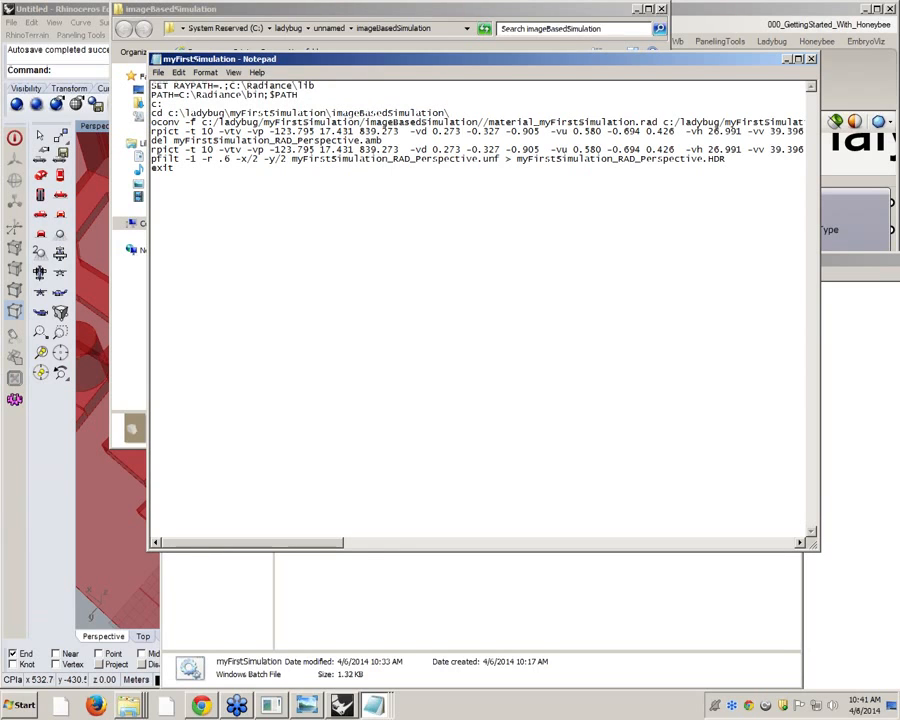
# Widen the batch file window and highlight the oconv command's material file input and its myFirstSimulation_RAD.oct output
pyautogui.moveTo(820, 142); pyautogui.dragTo(899, 142)
pyautogui.moveTo(201, 122); pyautogui.dragTo(661, 122)
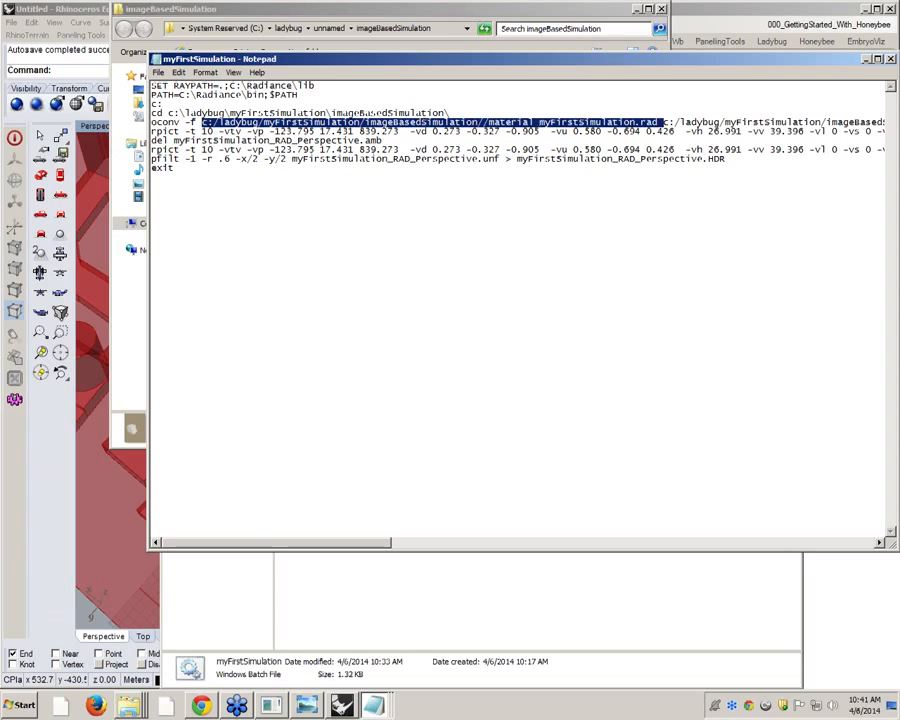
pyautogui.moveTo(336, 545); pyautogui.dragTo(584, 538)
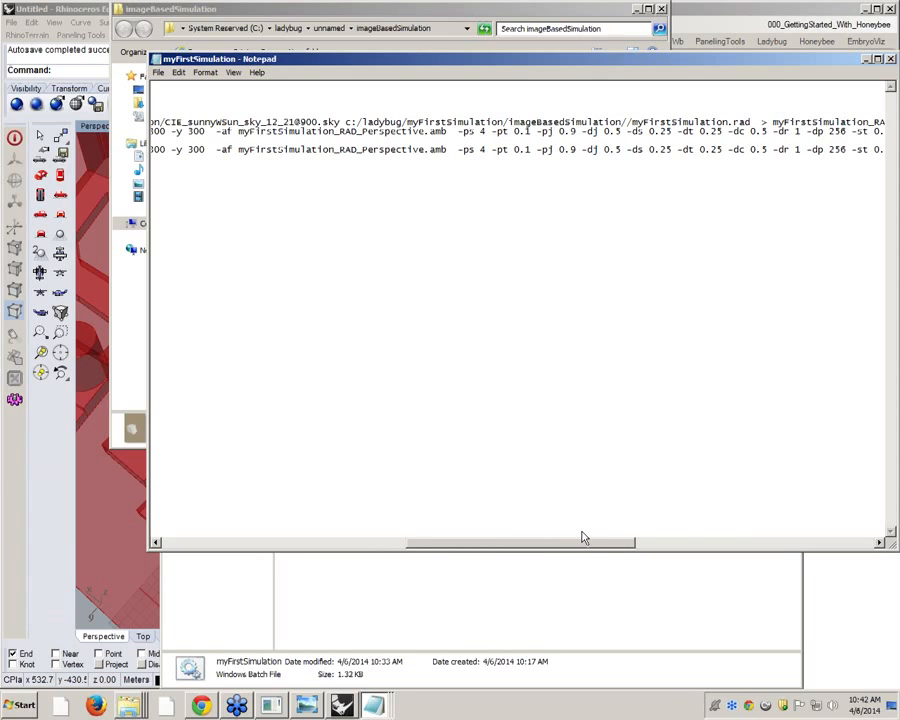
pyautogui.moveTo(584, 538); pyautogui.dragTo(342, 543)
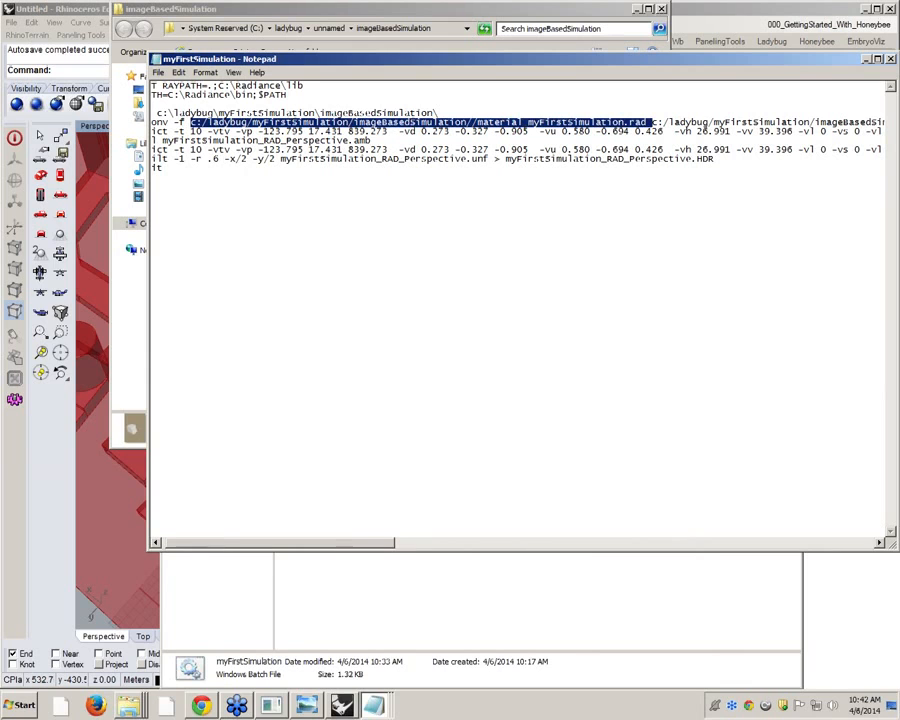
pyautogui.moveTo(352, 543); pyautogui.dragTo(673, 543)
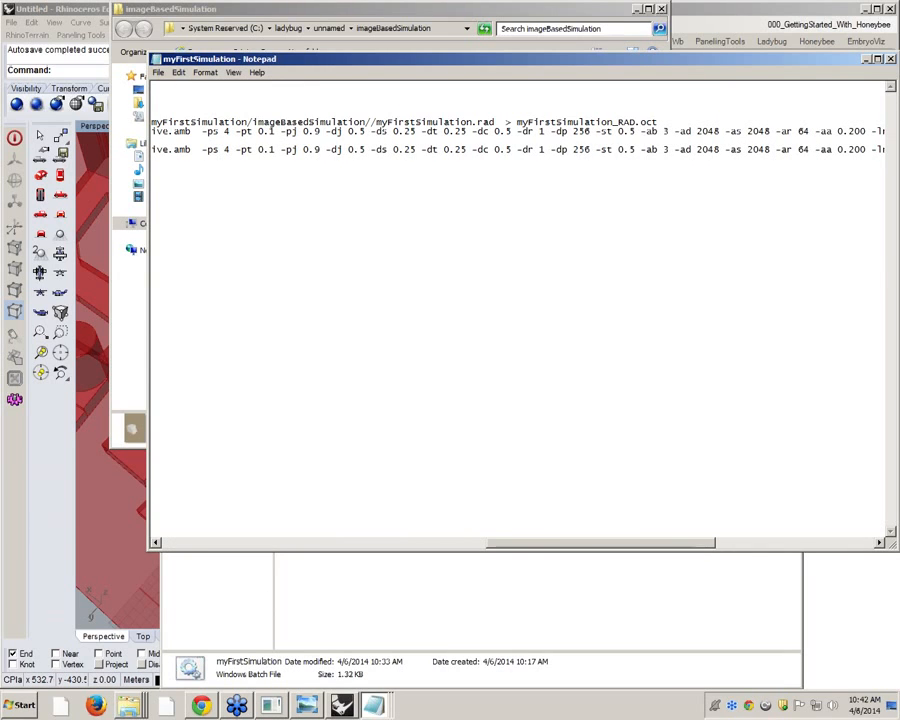
pyautogui.moveTo(515, 121); pyautogui.dragTo(657, 122)
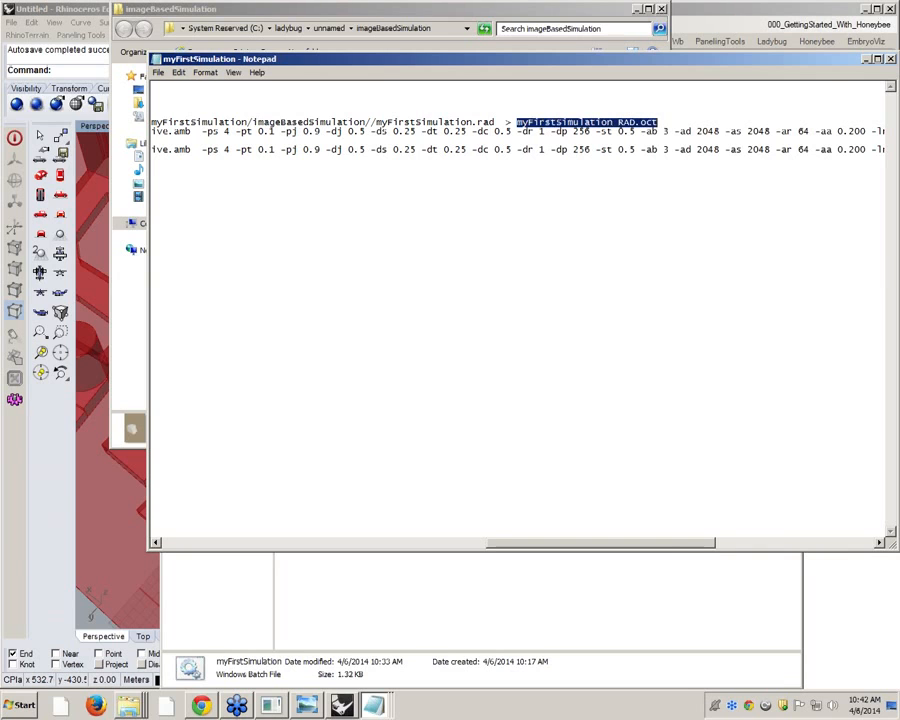
# Highlight the first rpict command, follow its options through to the output file, and locate the pfilt command in the batch file
pyautogui.moveTo(586, 543); pyautogui.dragTo(183, 549)
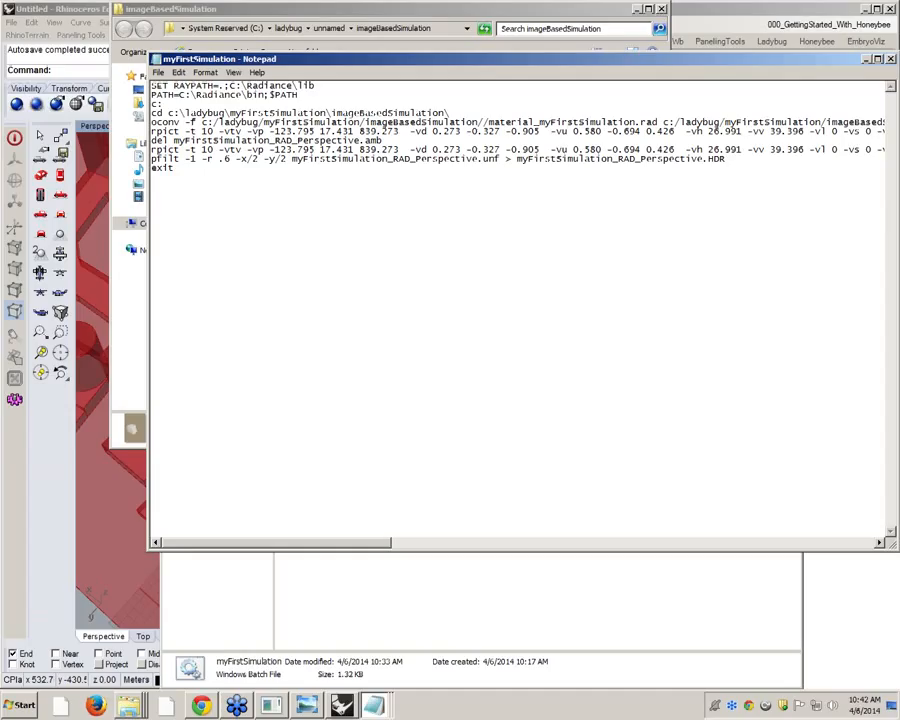
pyautogui.doubleClick(172, 131)
pyautogui.moveTo(368, 544); pyautogui.dragTo(891, 512)
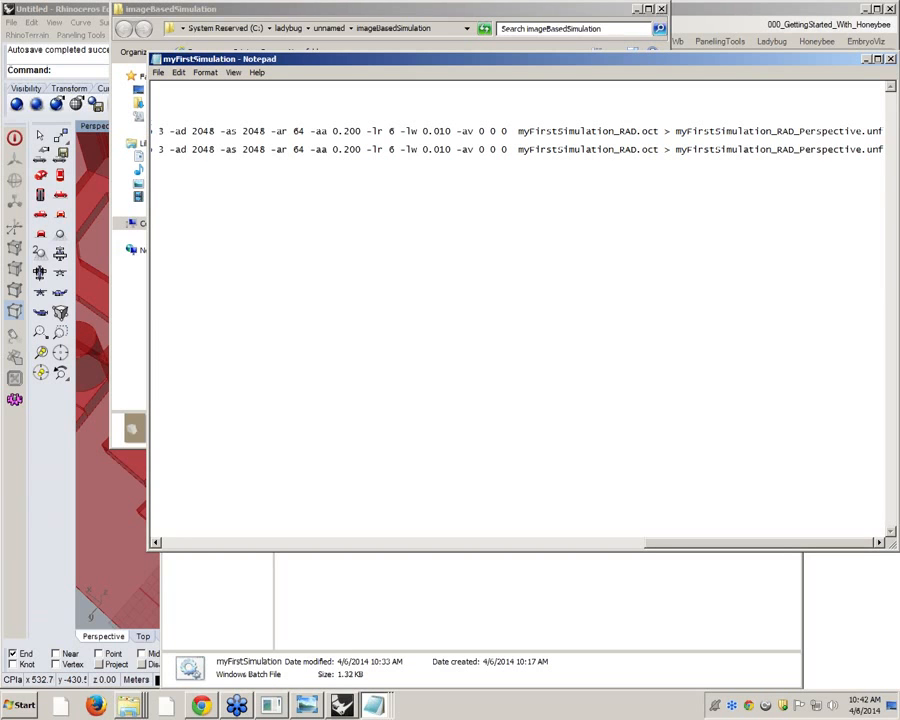
pyautogui.moveTo(655, 545); pyautogui.dragTo(152, 512)
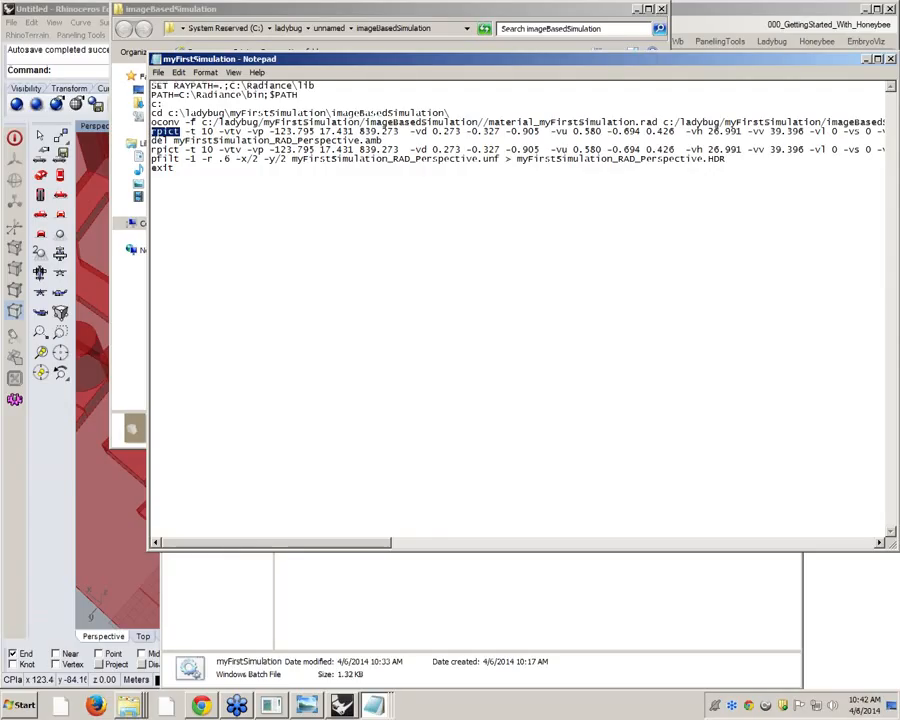
pyautogui.moveTo(181, 159); pyautogui.dragTo(151, 159)
pyautogui.click(153, 160)
# Switch to Chrome, search the web for "rpict manual radiance" in a new tab, and open the rpict (1) Radiance Manual Pages result
pyautogui.click(203, 706)
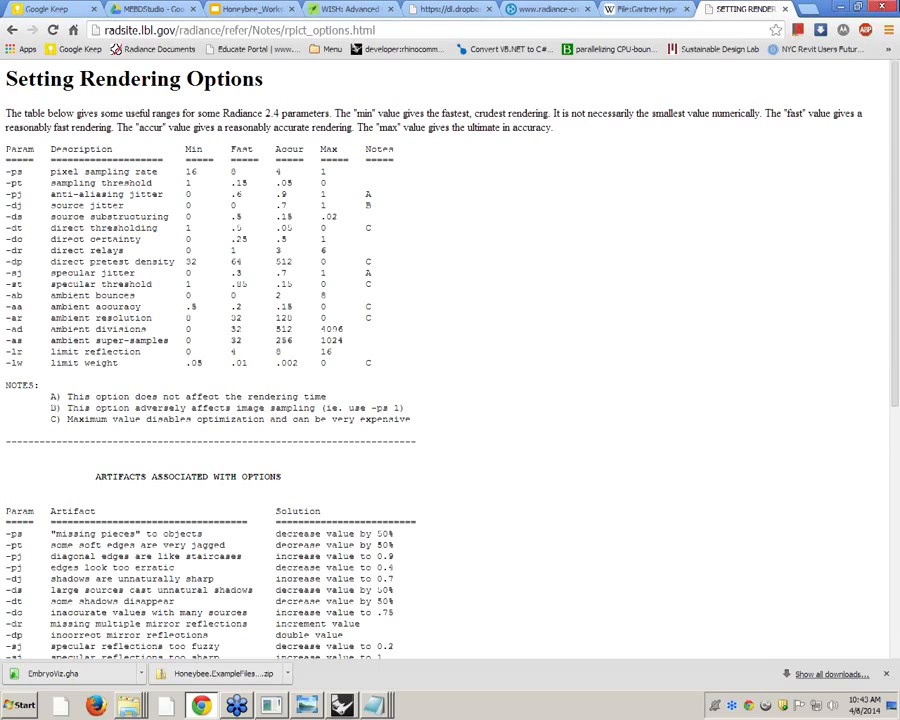
pyautogui.hotkey('ctrl', 't')
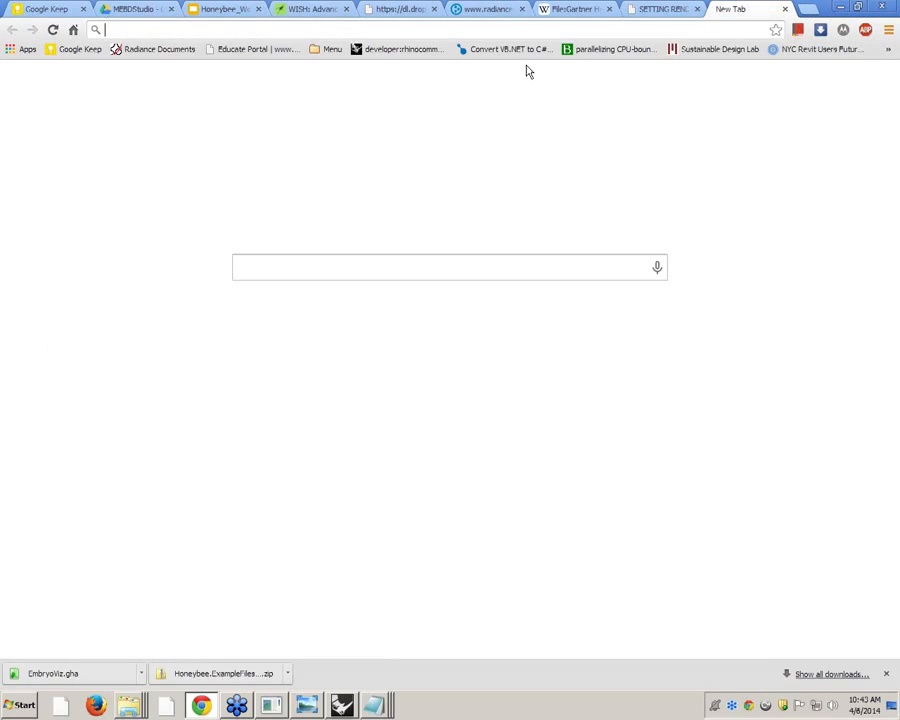
pyautogui.write('rpict ')
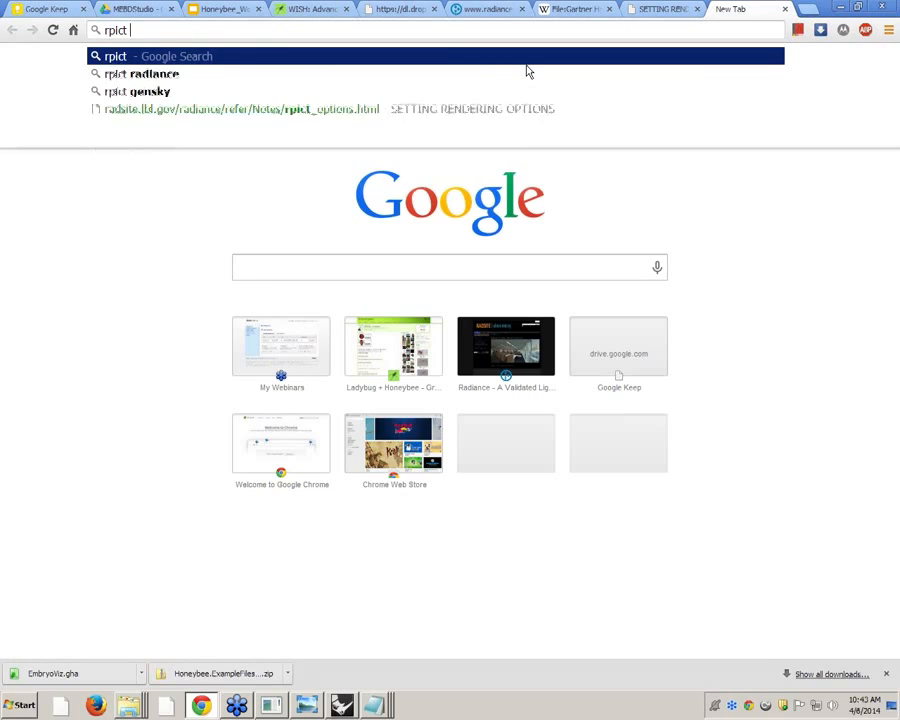
pyautogui.write('manual')
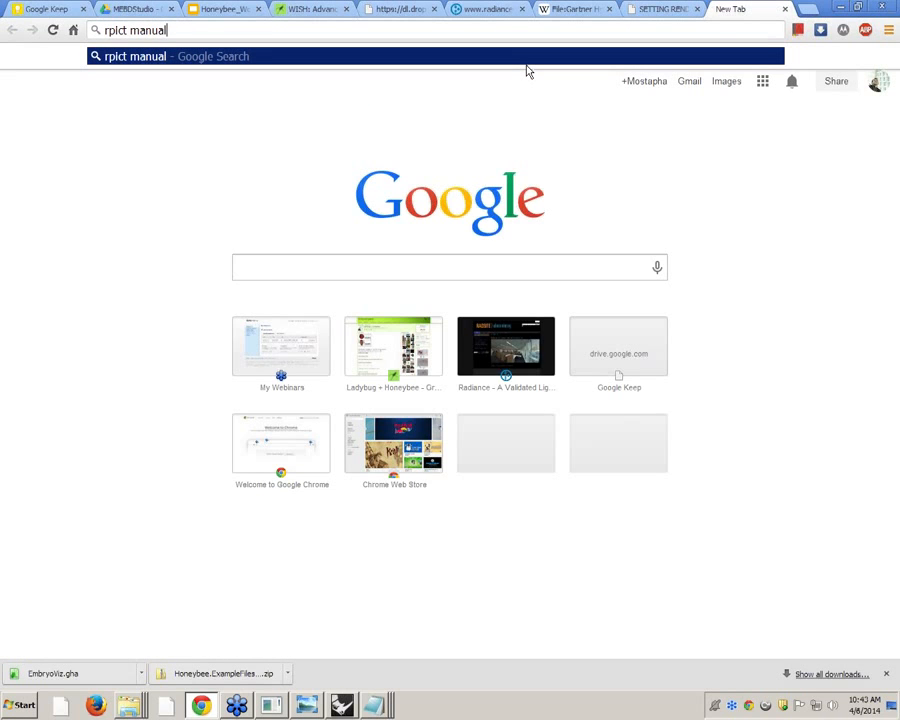
pyautogui.write(' radiance')
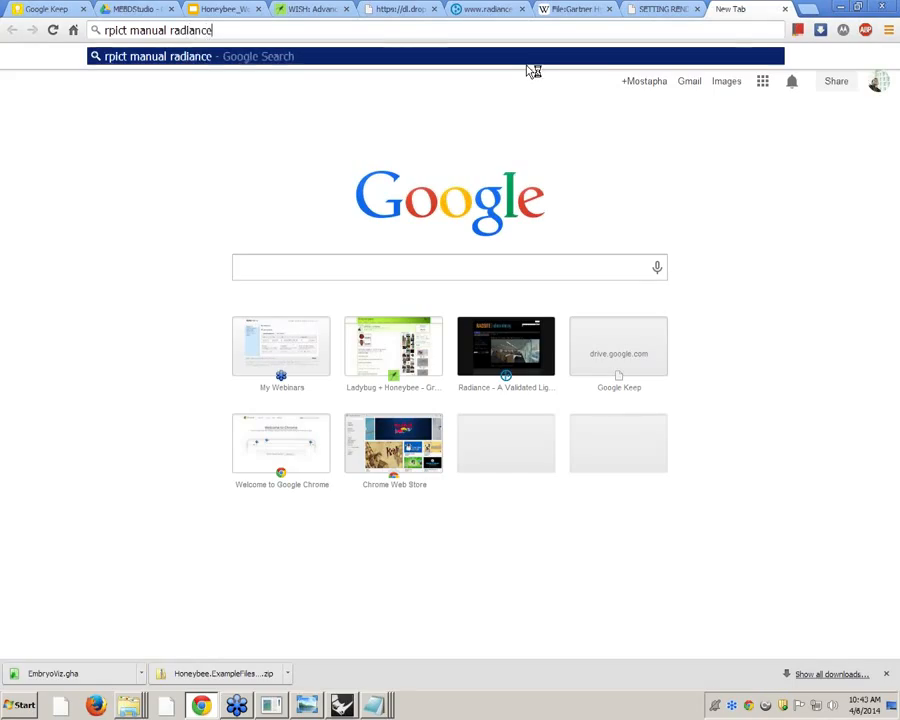
pyautogui.press('Return')
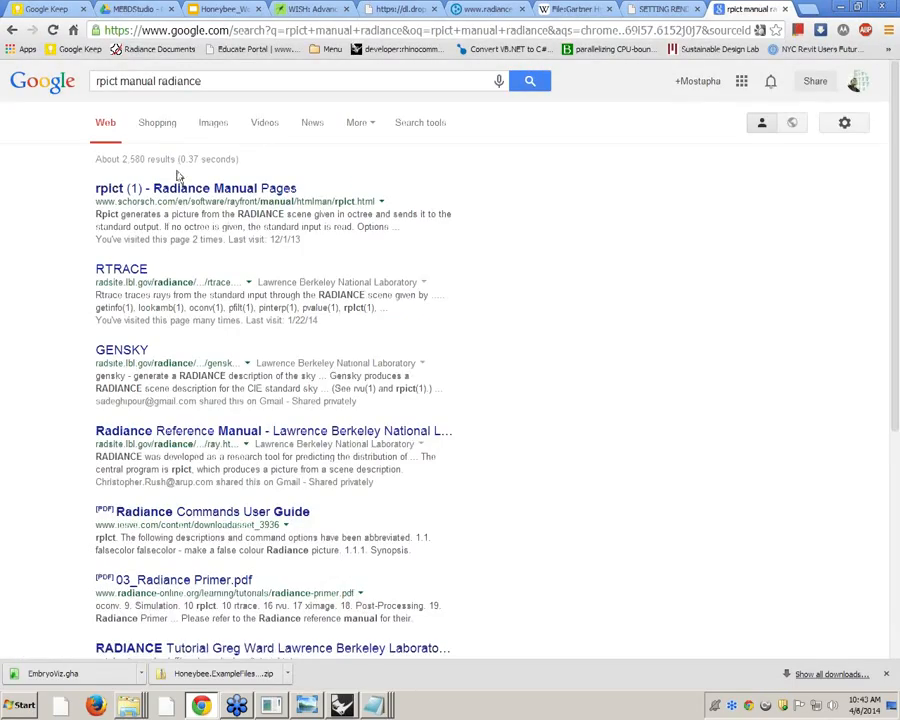
pyautogui.click(187, 189)
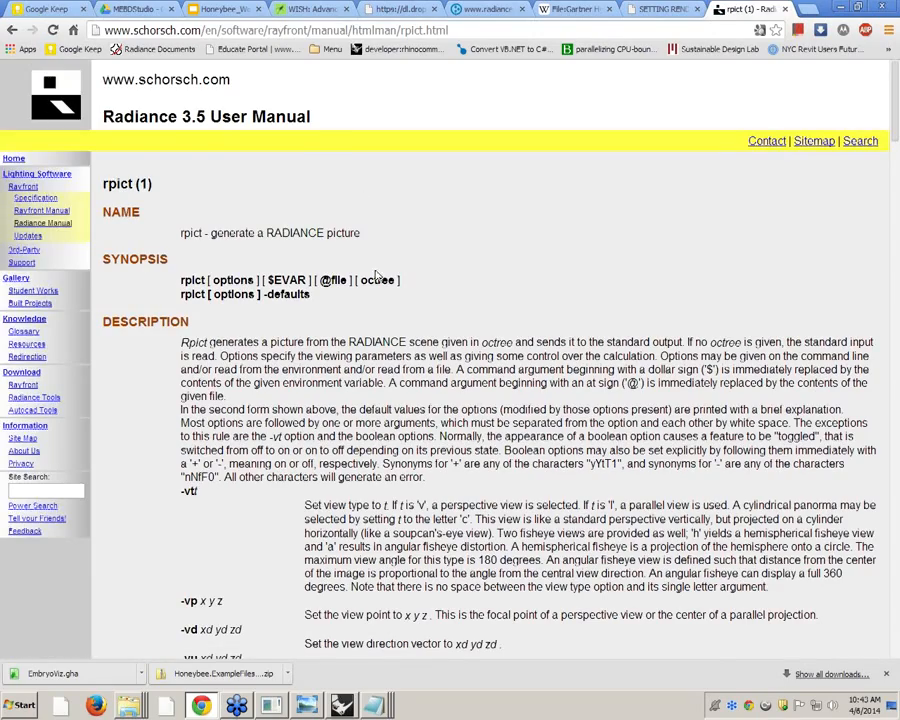
# Read through the rpict manual's option descriptions, including the view parameters, and return to the batch file
pyautogui.scroll(-8, 440, 242)
pyautogui.scroll(-15, 418, 236)
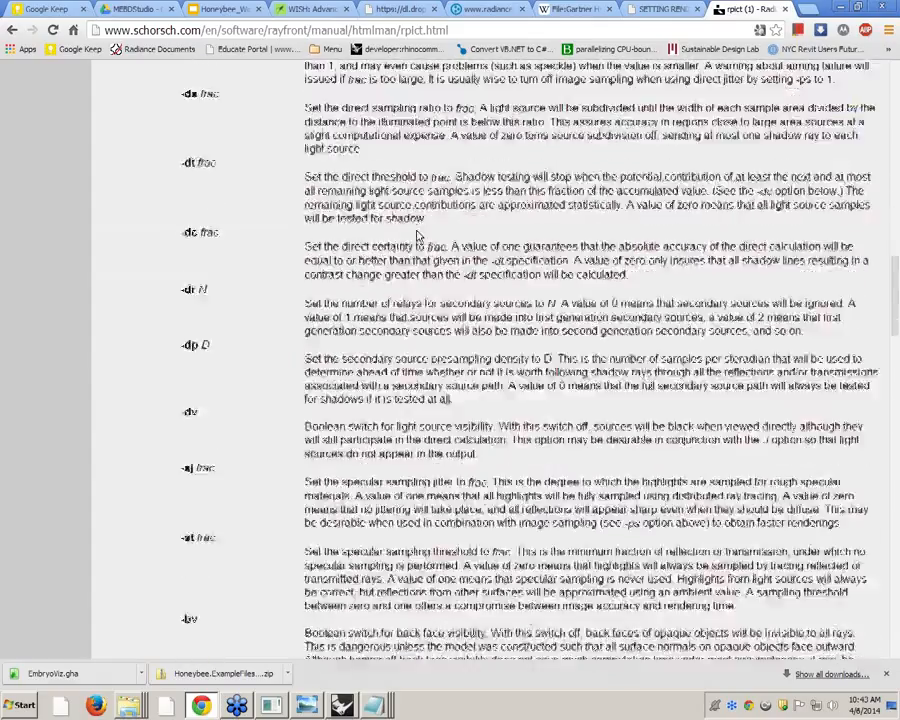
pyautogui.scroll(-20, 450, 360)
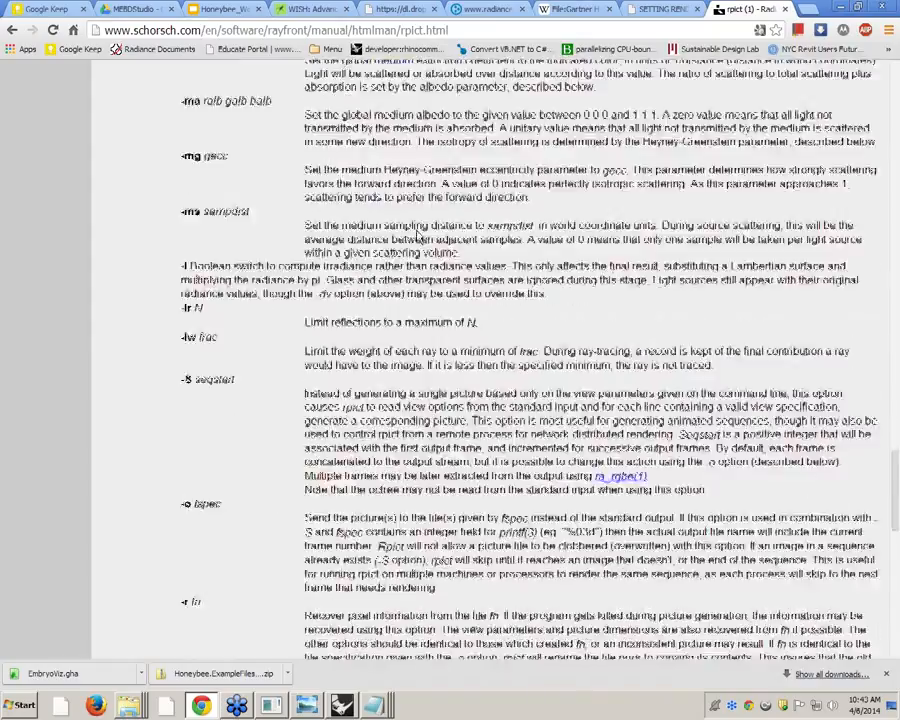
pyautogui.scroll(-2, 655, 400)
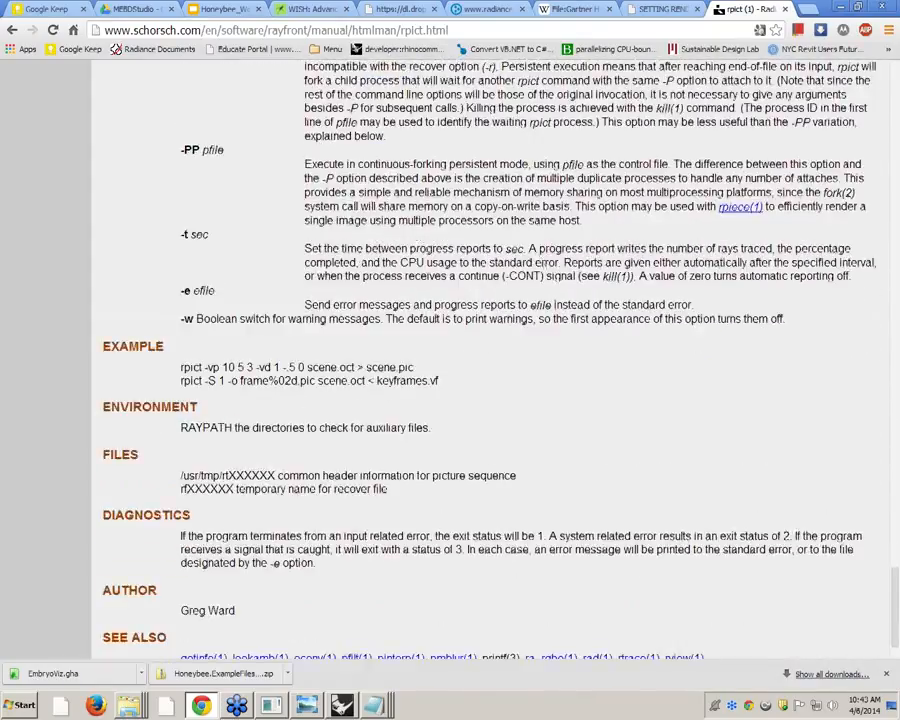
pyautogui.scroll(20, 705, 405)
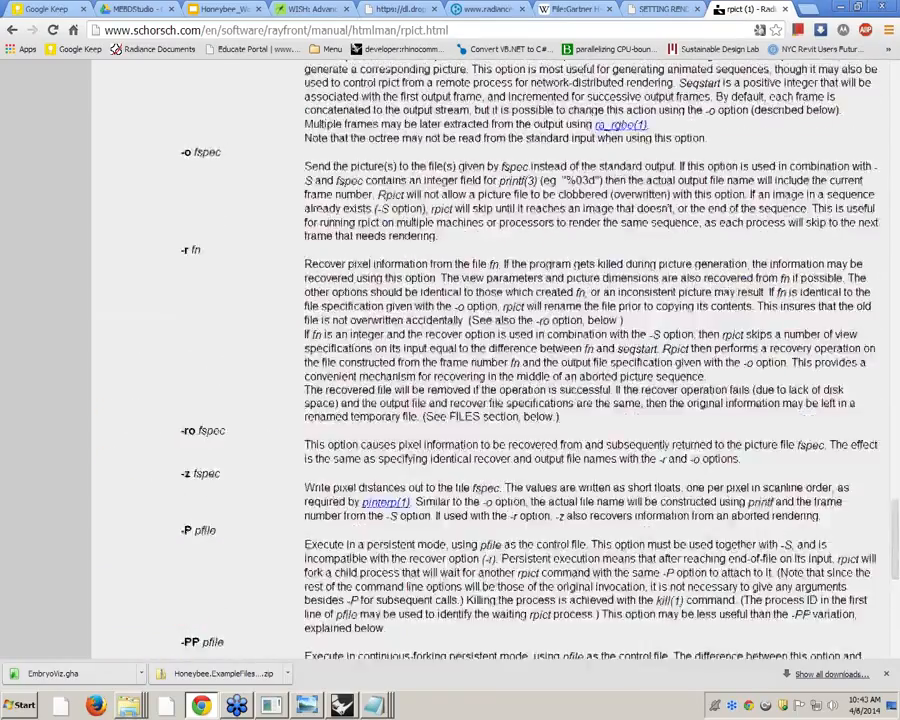
pyautogui.scroll(15, 688, 372)
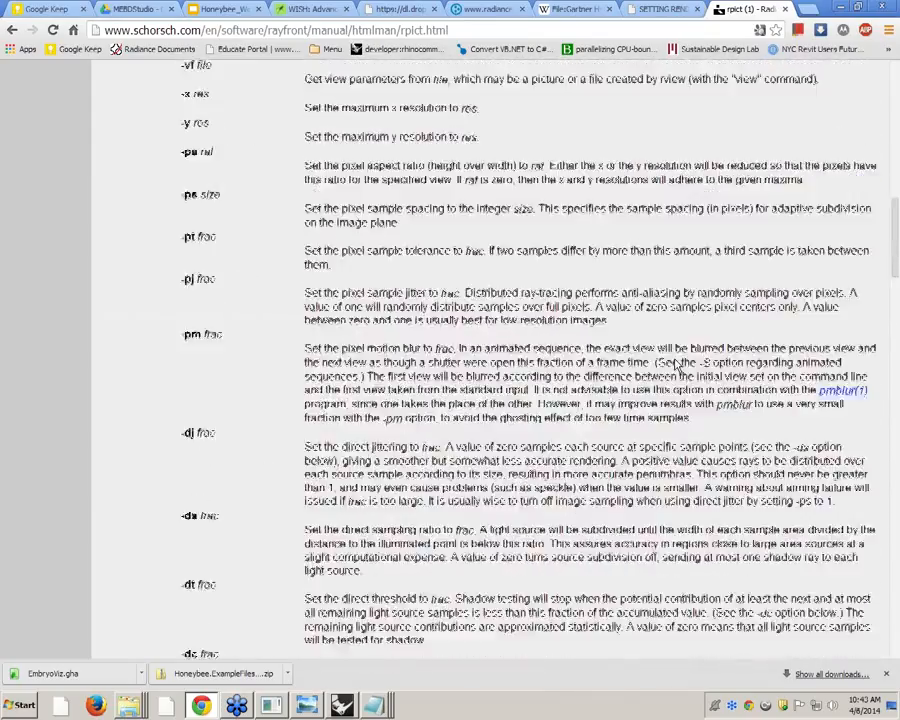
pyautogui.scroll(5, 558, 194)
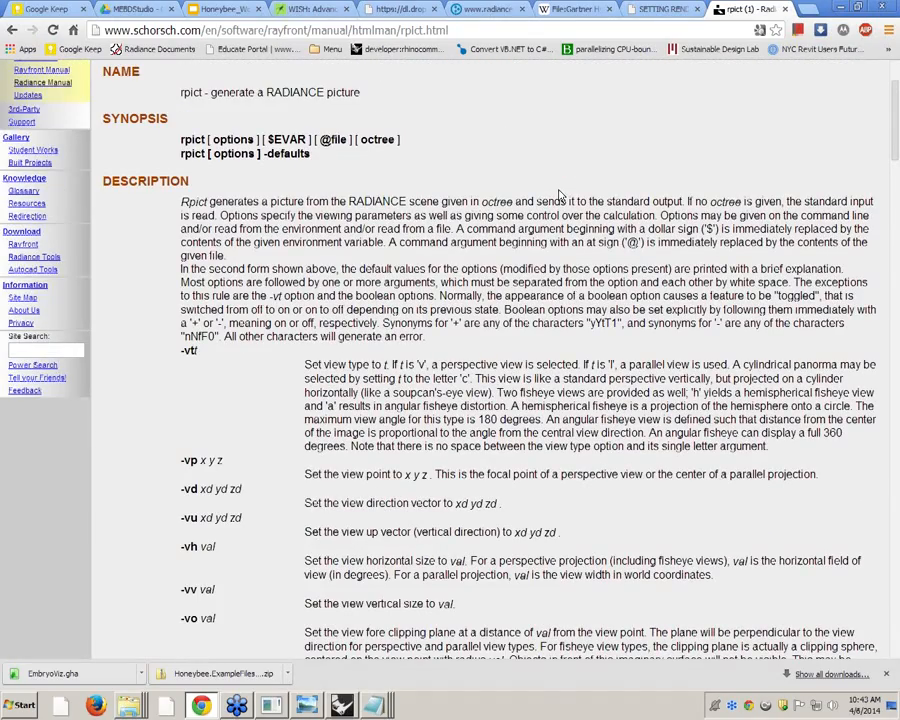
pyautogui.scroll(-4, 562, 194)
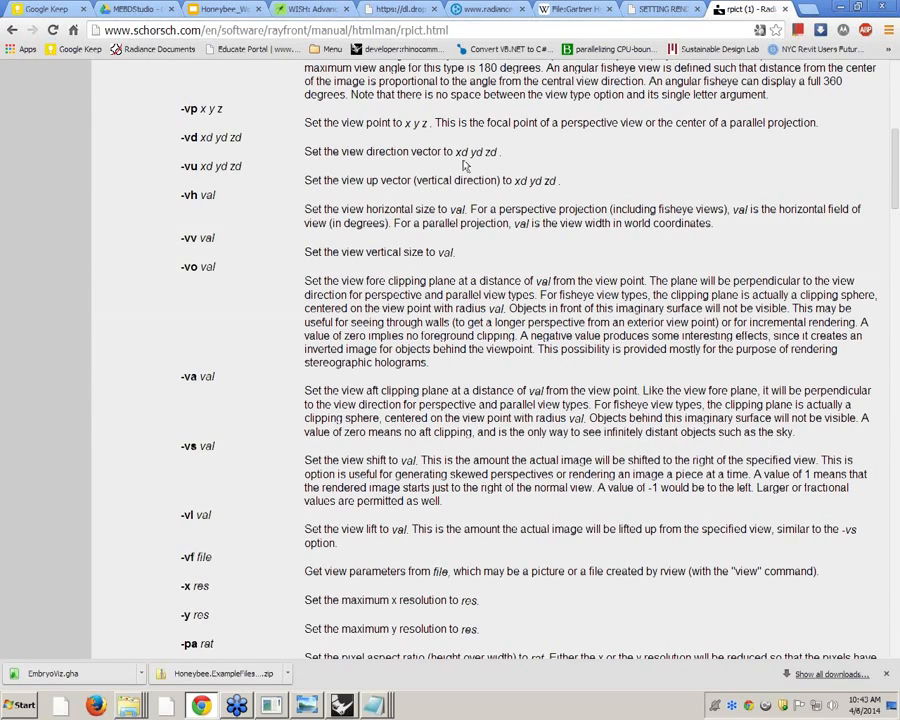
pyautogui.click(842, 7)
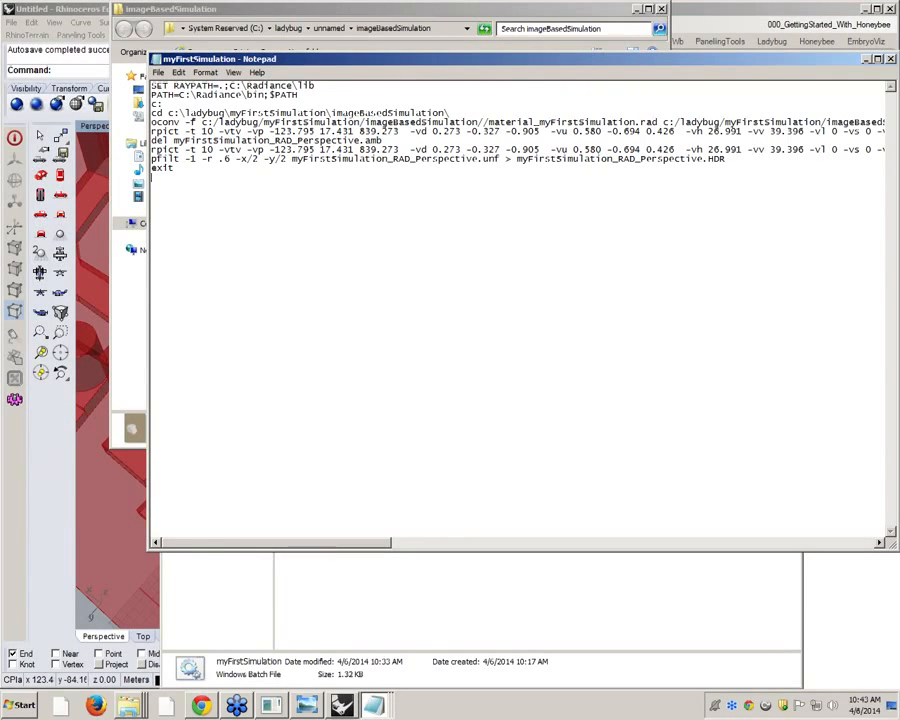
# Highlight the pfilt command's output myFirstSimulation_RAD_Perspective.HDR and the closing exit line in the batch file
pyautogui.moveTo(425, 58); pyautogui.dragTo(390, 63)
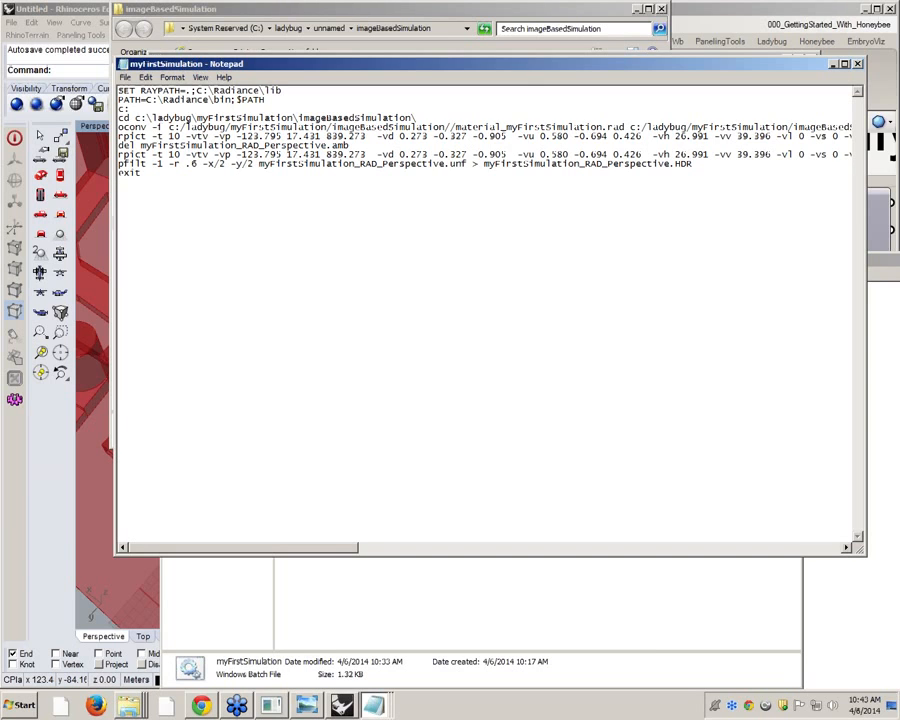
pyautogui.moveTo(484, 163); pyautogui.dragTo(693, 164)
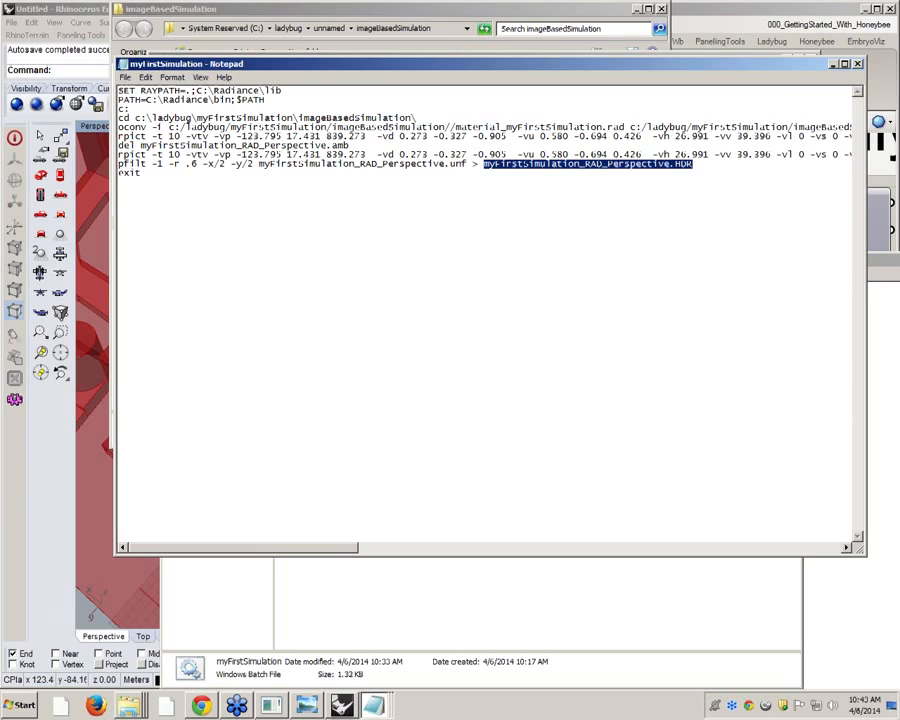
pyautogui.moveTo(141, 173); pyautogui.dragTo(118, 174)
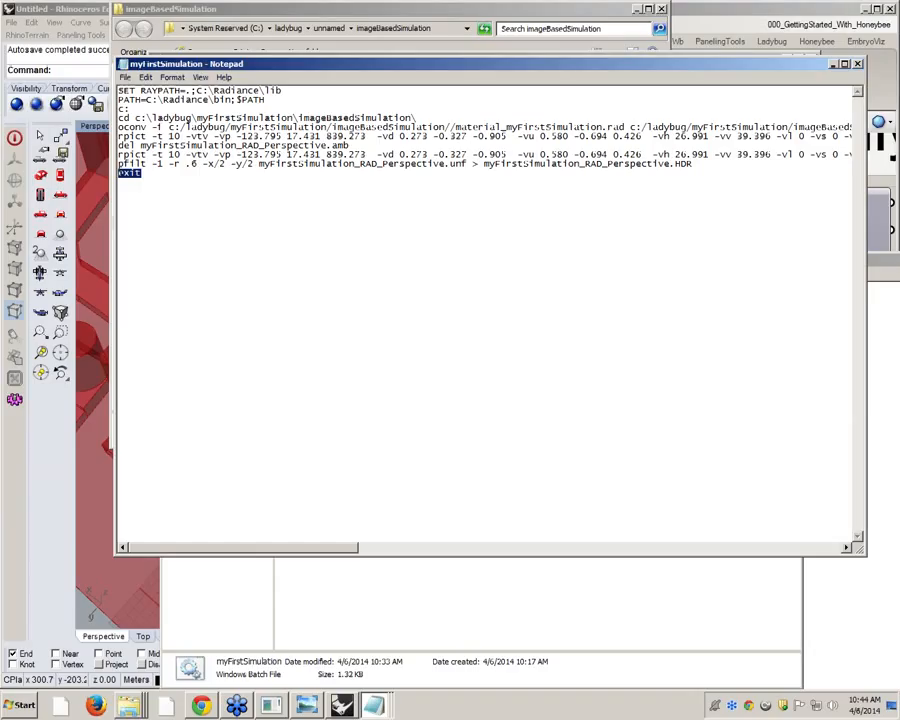
# Introduce deliberate errors in the rpict commands by changing -vp to -vptiutguy in the first and -vptrtt in the second
pyautogui.click(245, 146)
pyautogui.write('h')
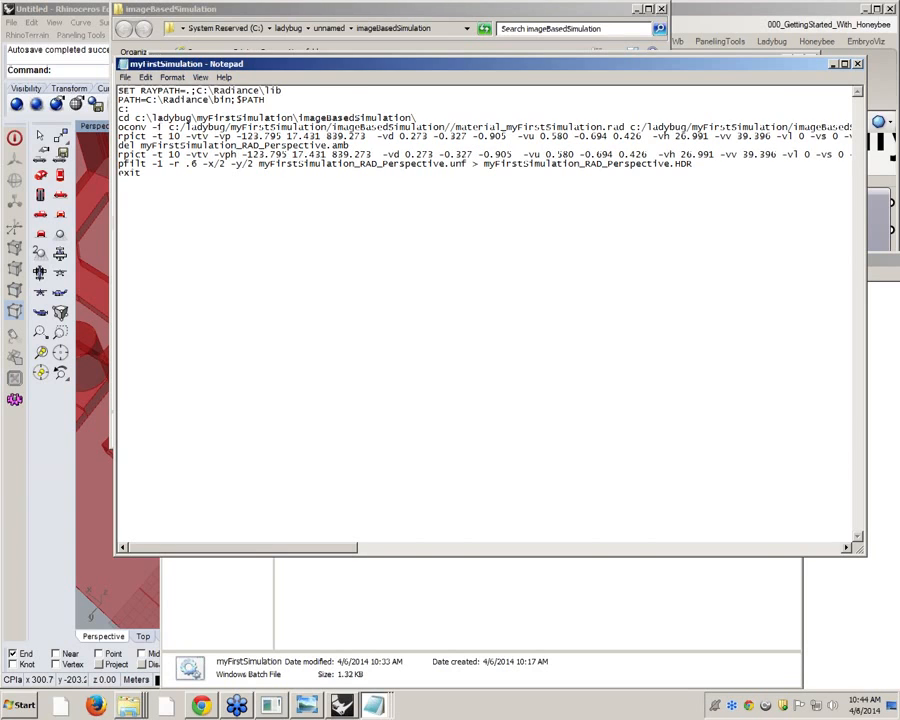
pyautogui.press('BackSpace')
pyautogui.write('trtt')
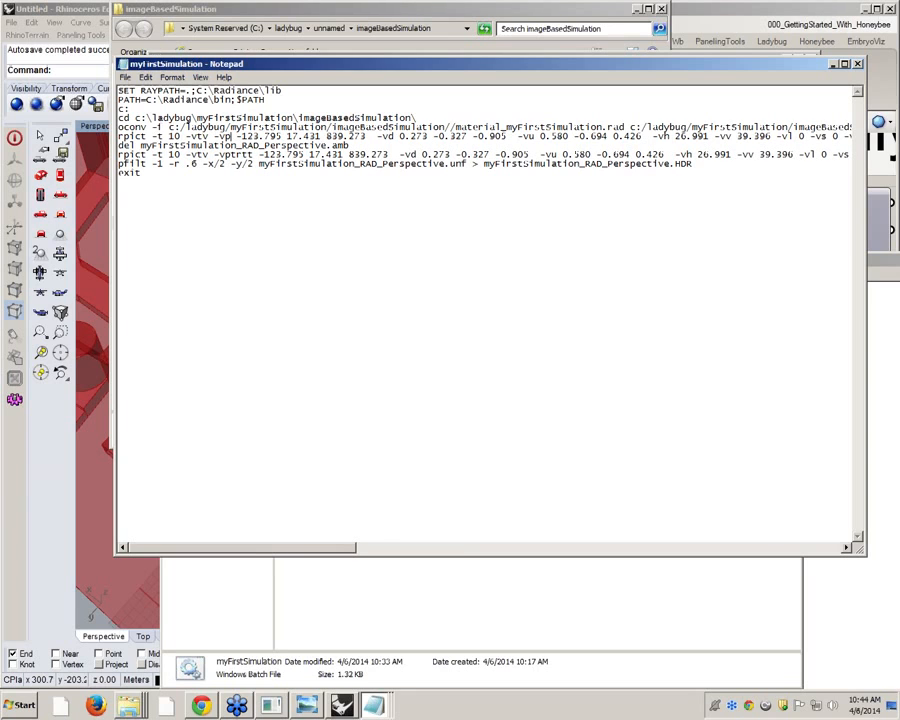
pyautogui.write('tiutguy')
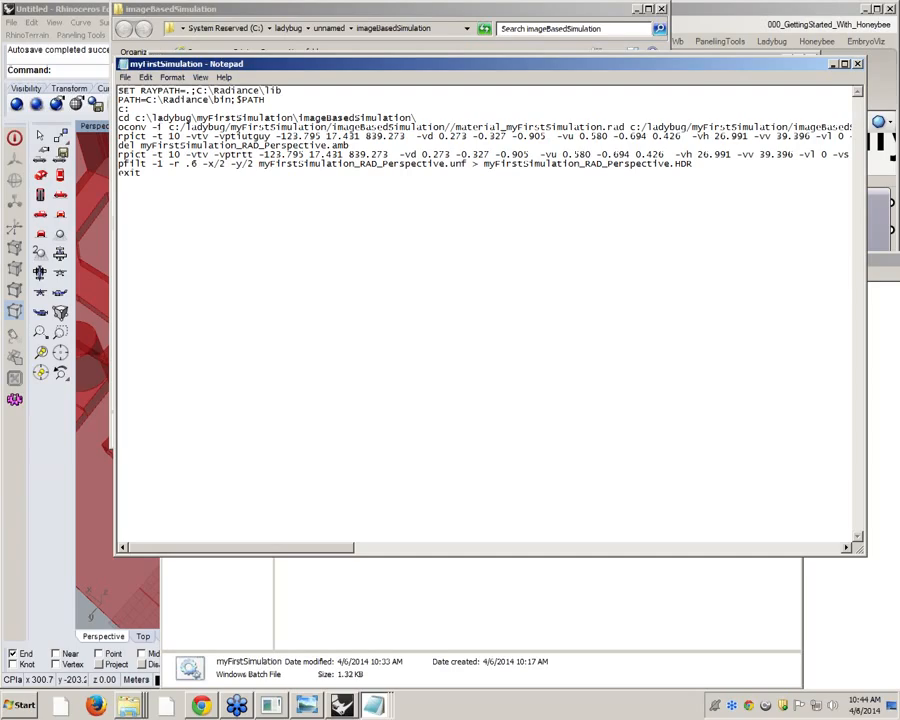
# Replace the batch file's final exit command with pause, save the file, and close it
pyautogui.moveTo(146, 184); pyautogui.dragTo(113, 173)
pyautogui.write('pause')
pyautogui.hotkey('ctrl', 's')
pyautogui.moveTo(372, 64); pyautogui.dragTo(236, 148)
pyautogui.click(720, 147)
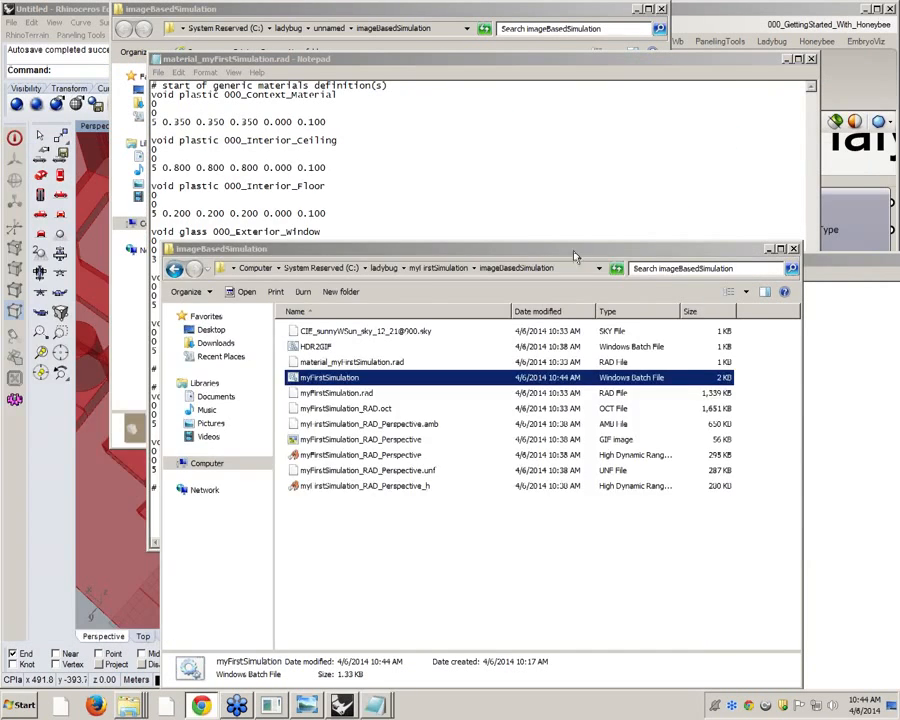
# Run the edited myFirstSimulation batch file from the simulation folder, check its console output, and dismiss the console
pyautogui.click(341, 586)
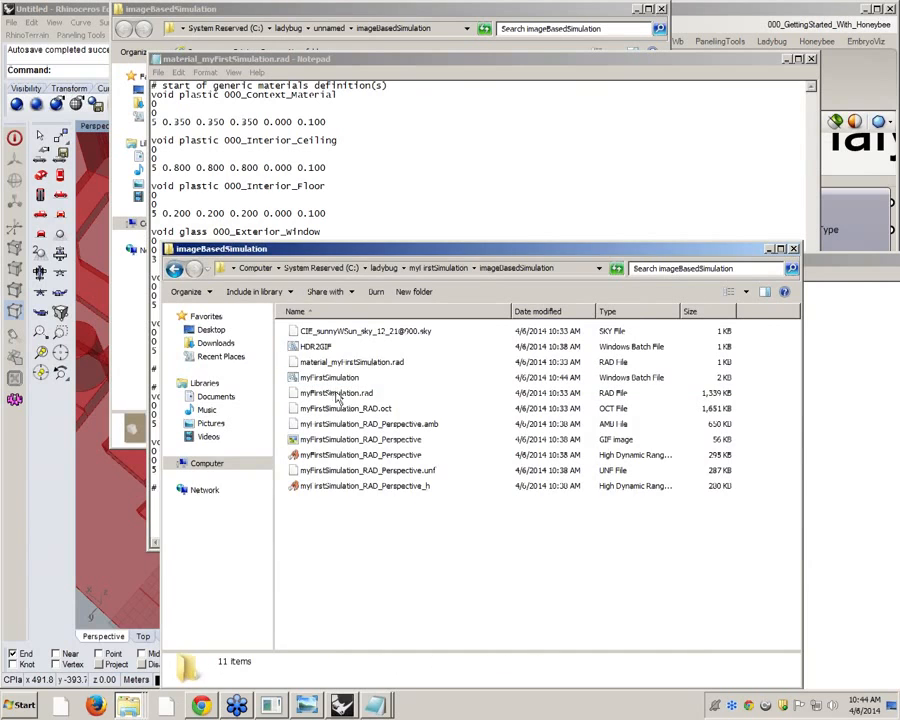
pyautogui.doubleClick(333, 379)
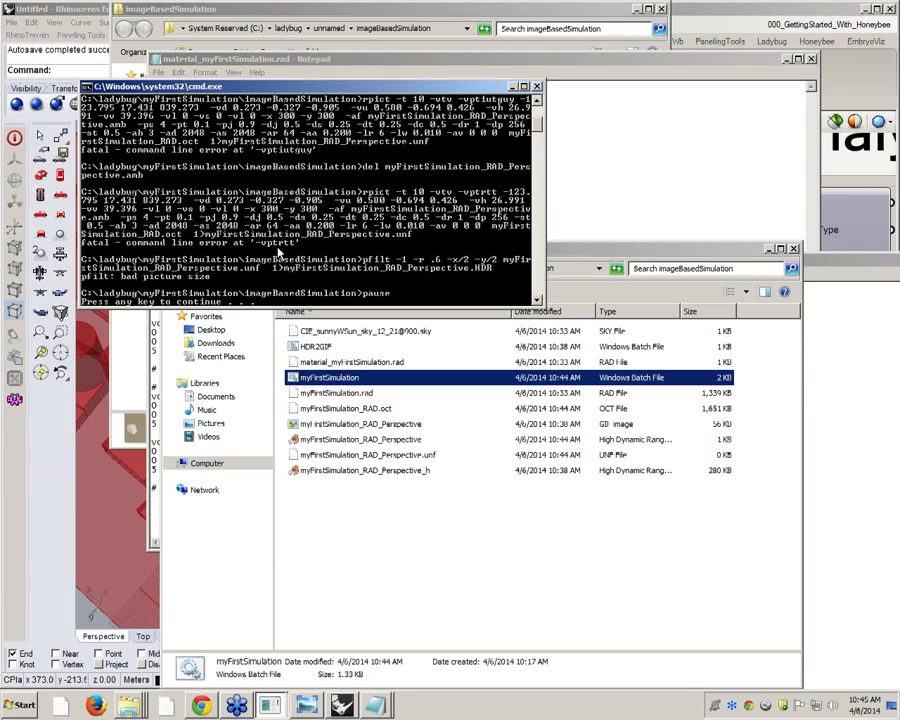
pyautogui.press('Return')
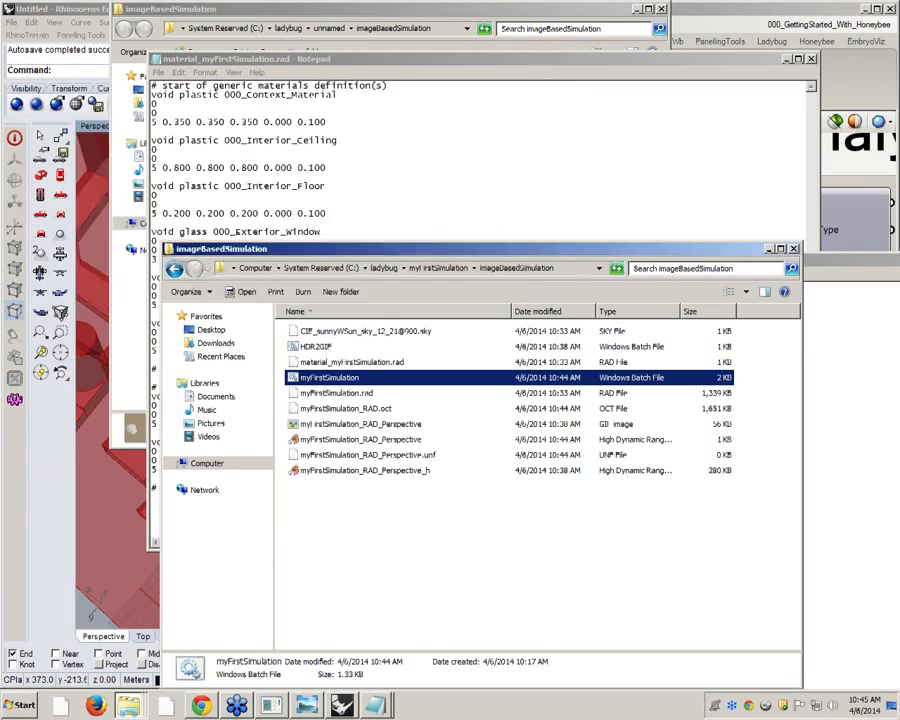
# Close both imageBasedSimulation folder windows and the open material and geometry .rad files to get back to Grasshopper
pyautogui.click(793, 249)
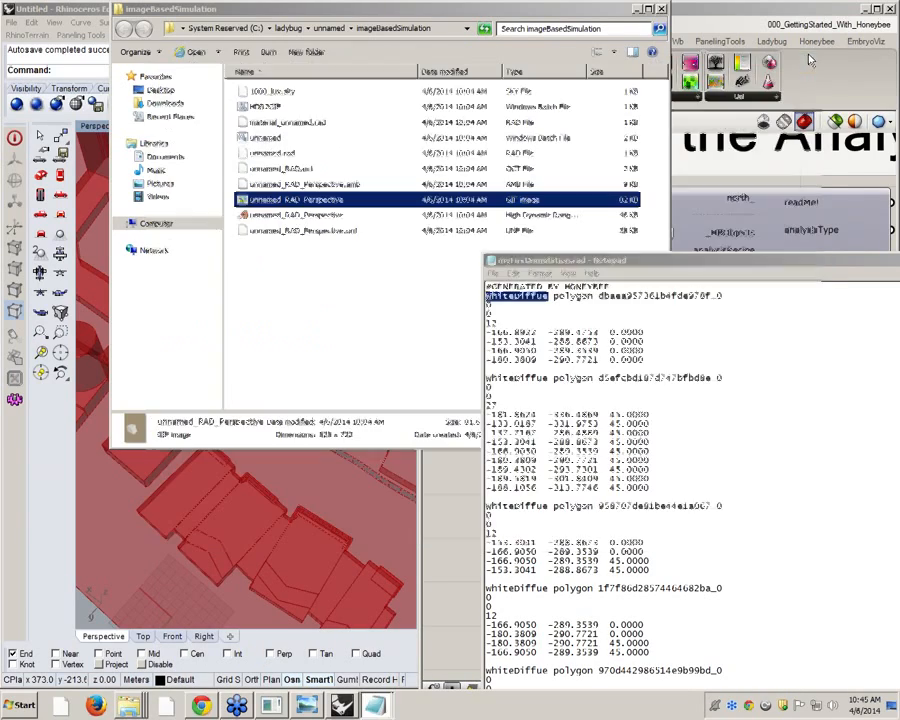
pyautogui.moveTo(750, 259); pyautogui.dragTo(294, 231)
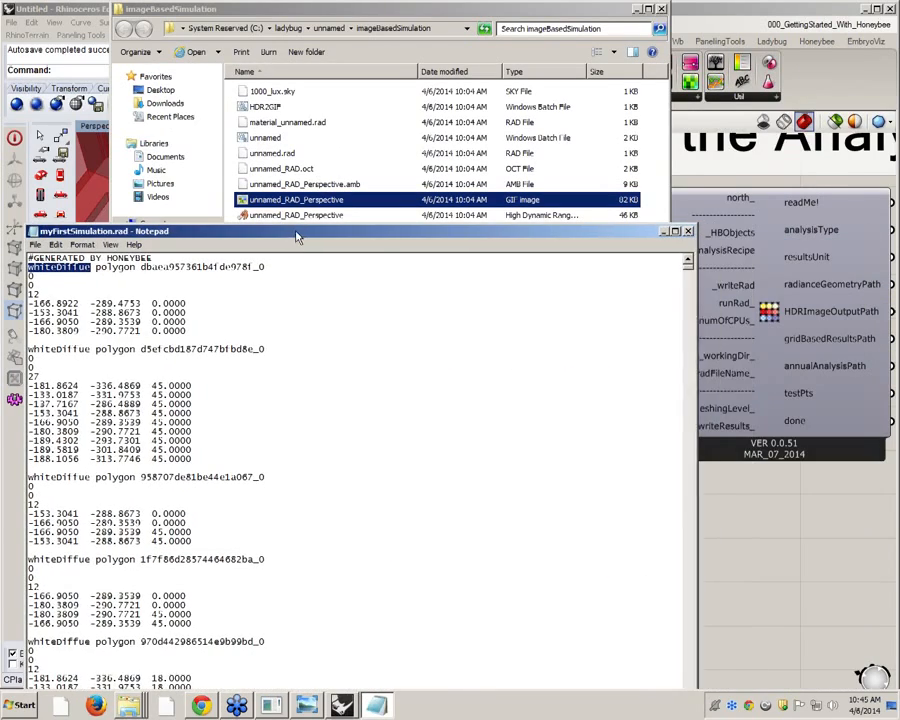
pyautogui.click(687, 232)
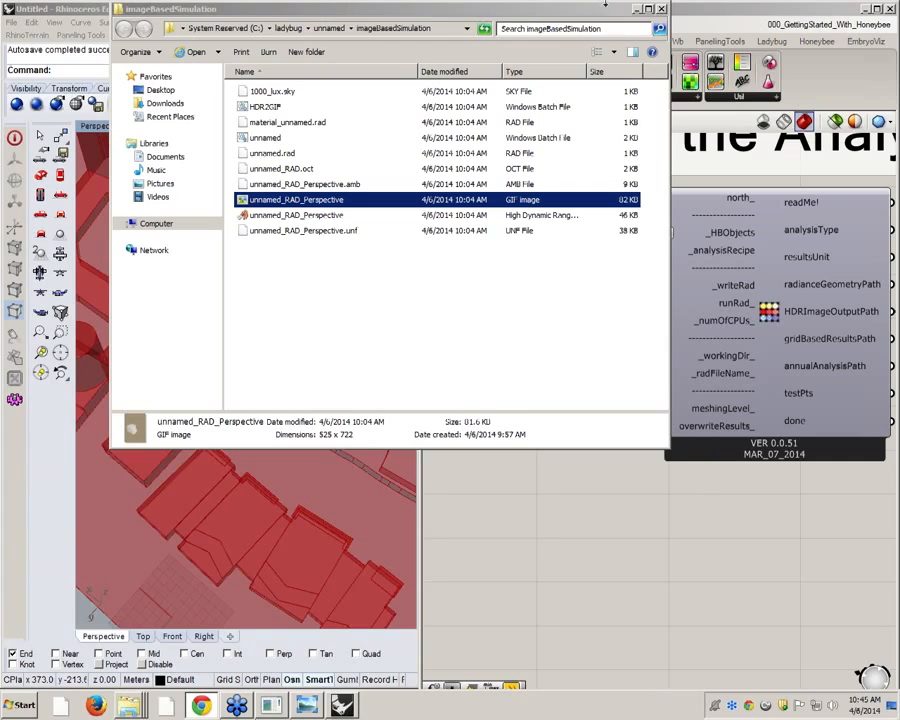
pyautogui.moveTo(597, 13); pyautogui.dragTo(573, 204)
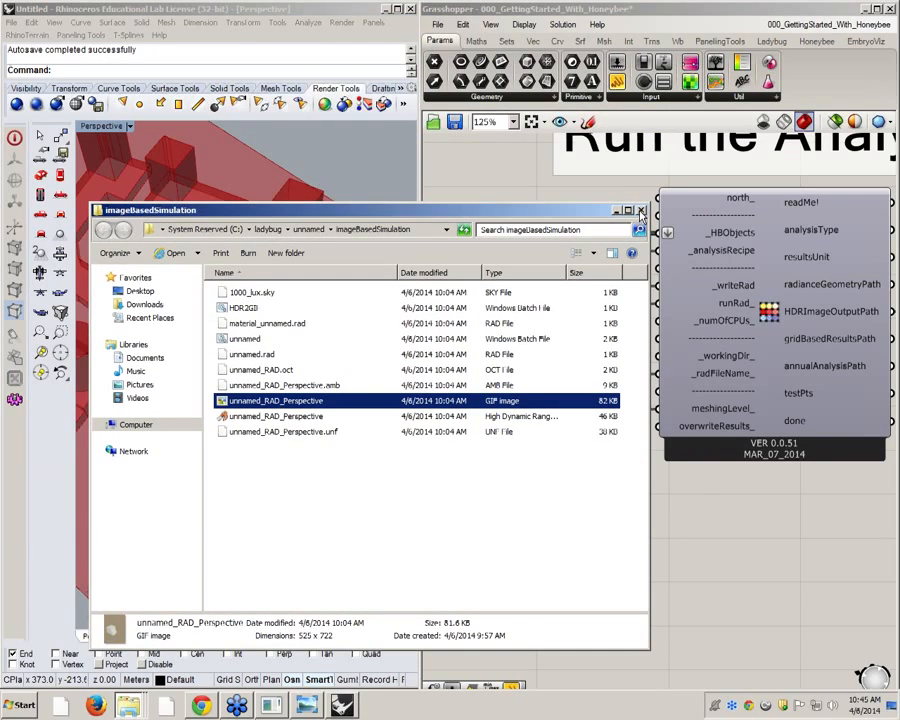
pyautogui.click(637, 208)
# Inspect the rendered image beside the Convert HDR to GIF component on the Grasshopper canvas
pyautogui.scroll(-8, 533, 228)
pyautogui.scroll(10, 724, 245)
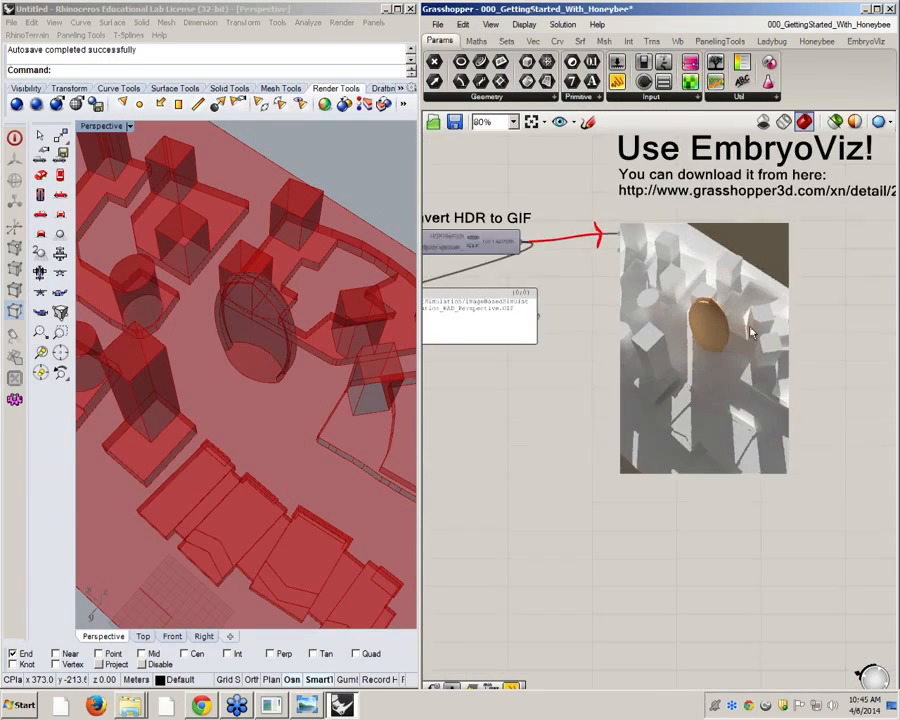
pyautogui.scroll(-3, 740, 308)
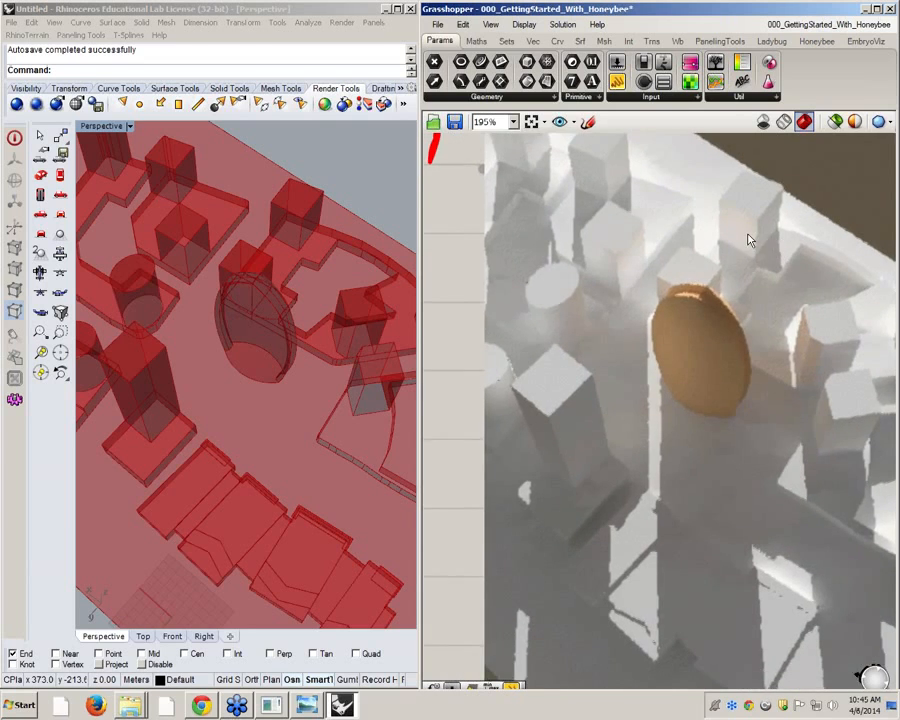
pyautogui.scroll(-6, 600, 260)
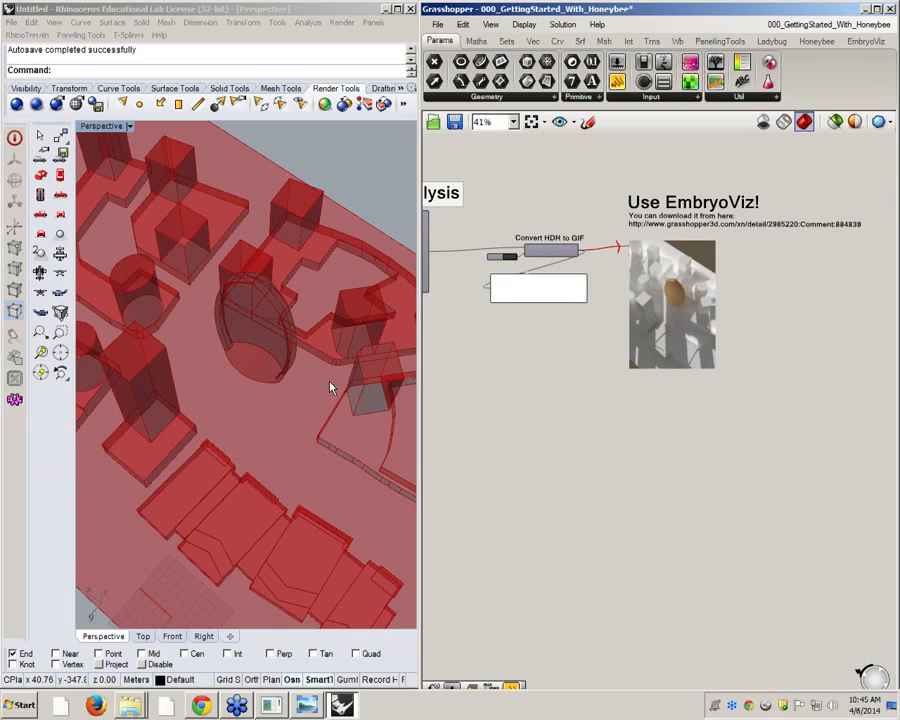
# Disconnect the GIF file path output from the image viewer and switch the "Set to True!" toggle to False
pyautogui.scroll(5, 590, 270)
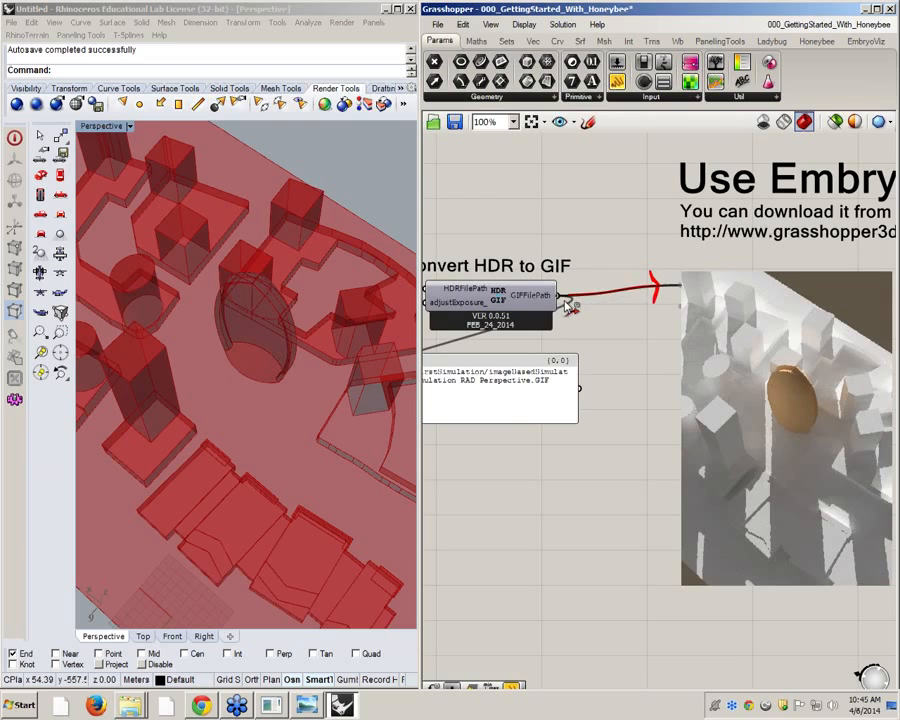
pyautogui.scroll(-5, 620, 280)
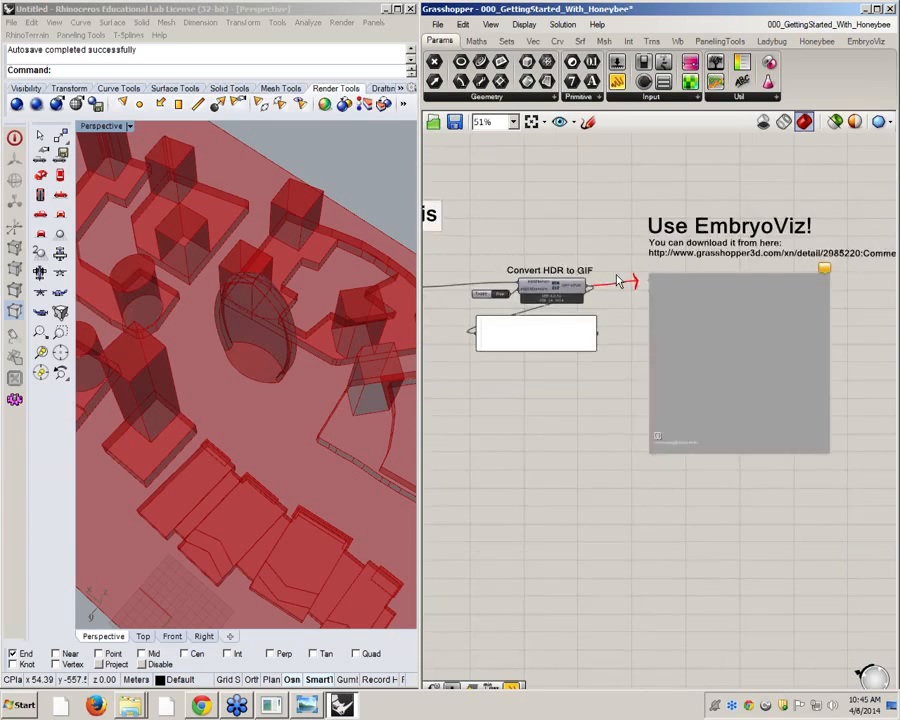
pyautogui.moveTo(478, 353); pyautogui.dragTo(658, 328, button='right')
pyautogui.scroll(6, 590, 260)
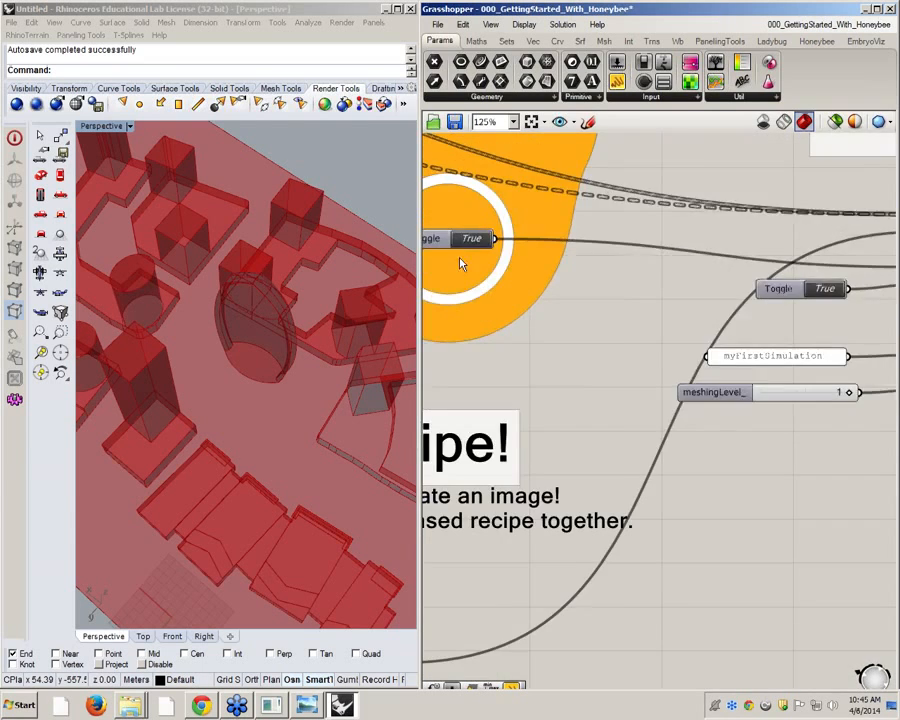
pyautogui.moveTo(460, 262); pyautogui.dragTo(605, 291, button='right')
pyautogui.doubleClick(610, 268)
pyautogui.scroll(-3, 610, 370)
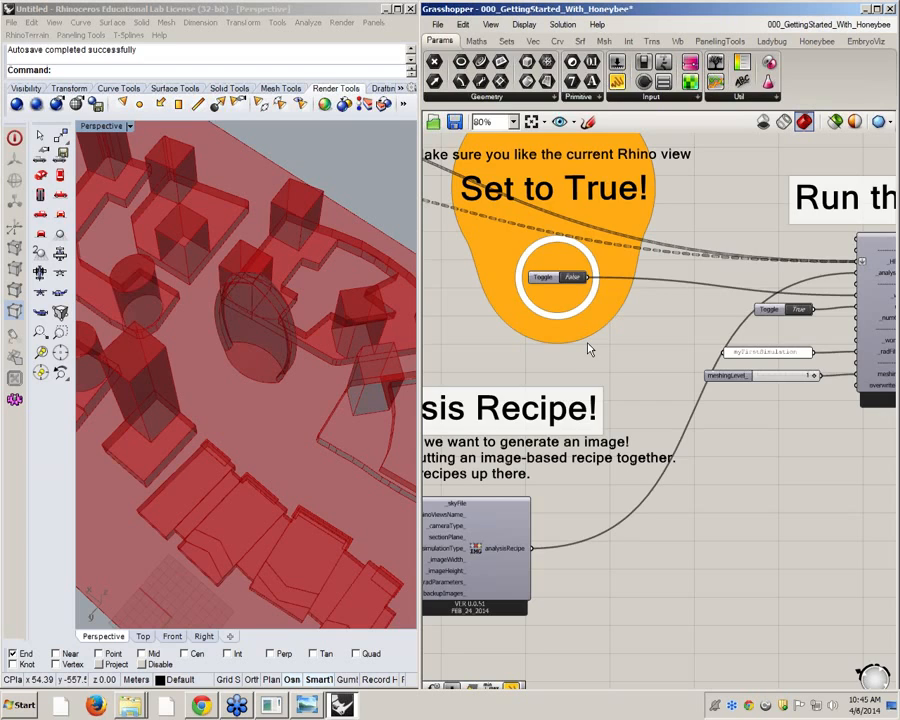
pyautogui.scroll(-6, 590, 349)
# Widen the Grasshopper window over Rhino, then save and close the 000_GettingStarted_With_Honeybee definition
pyautogui.moveTo(728, 355); pyautogui.dragTo(607, 312, button='right')
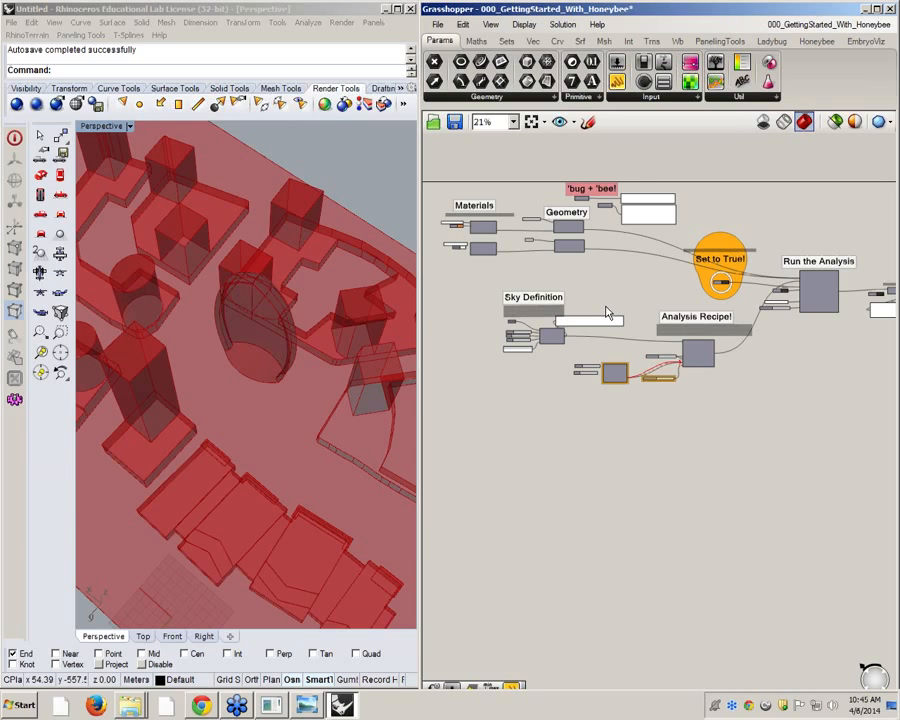
pyautogui.moveTo(421, 227); pyautogui.dragTo(179, 226)
pyautogui.moveTo(324, 262); pyautogui.dragTo(345, 238, button='right')
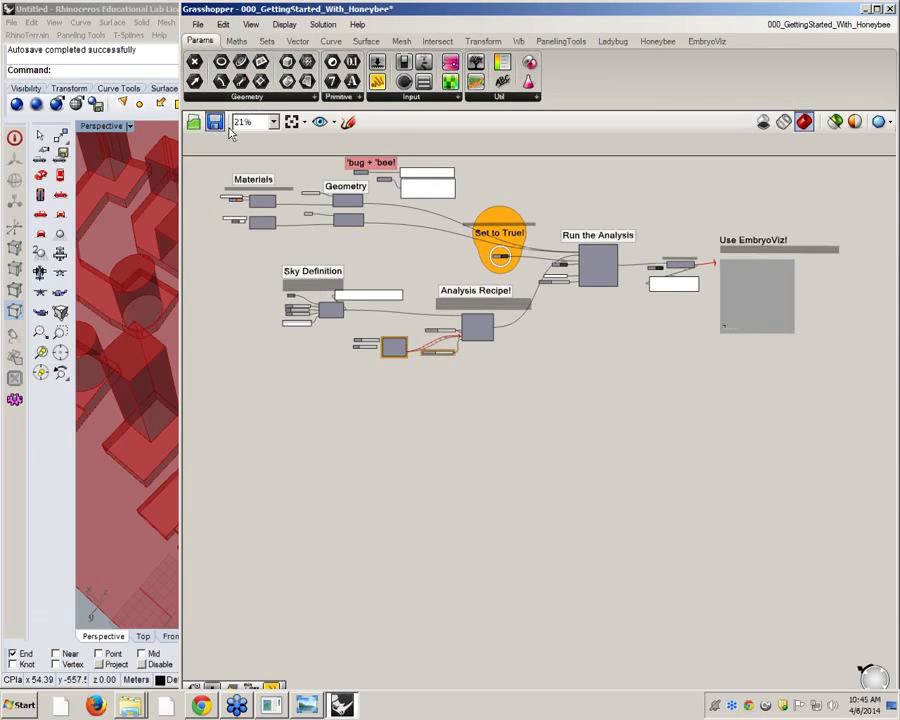
pyautogui.moveTo(830, 24)
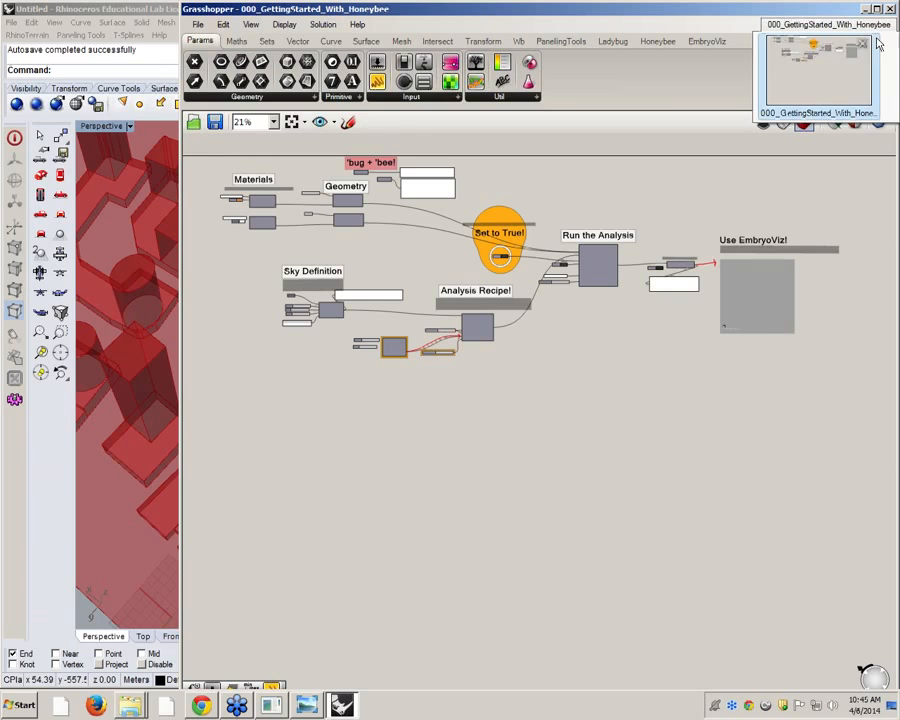
pyautogui.click(863, 45)
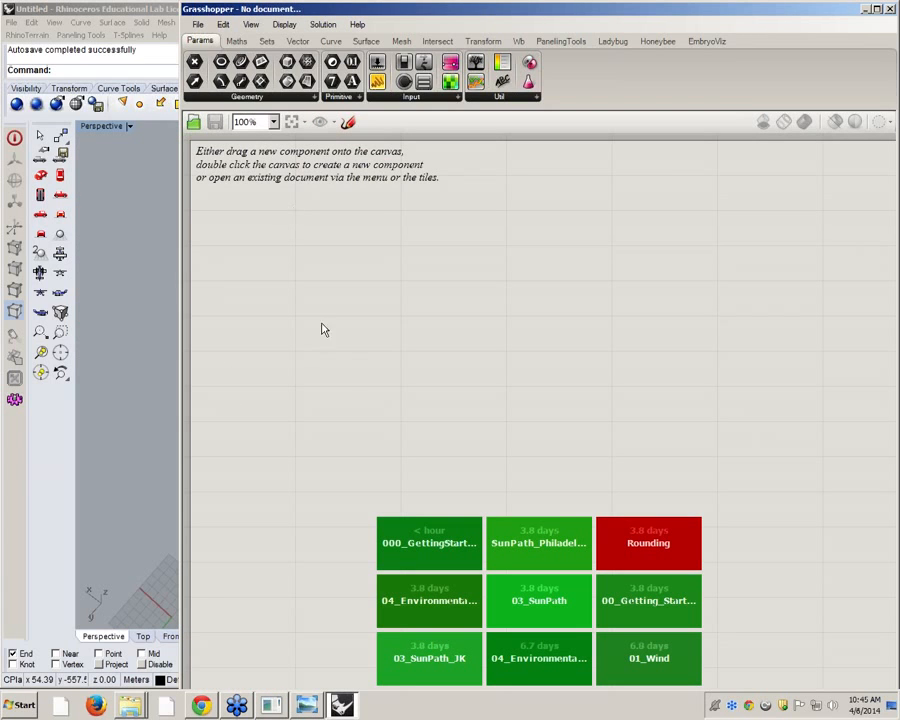
# Lock the solver with no document open and reopen the recent 000_GettingStarted_With_Honeybee definition
pyautogui.rightClick(299, 206)
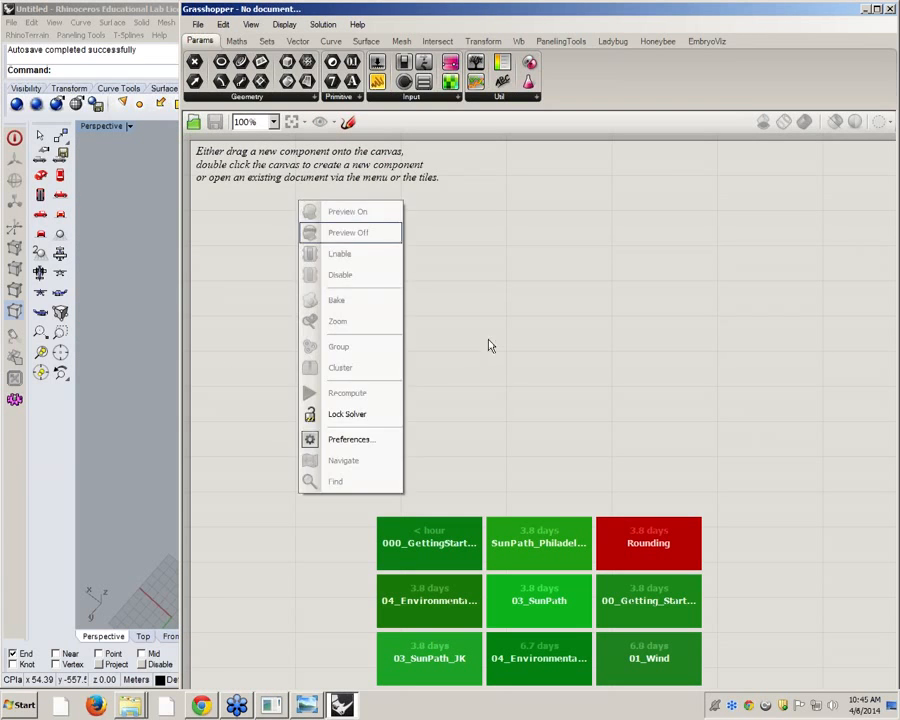
pyautogui.click(348, 414)
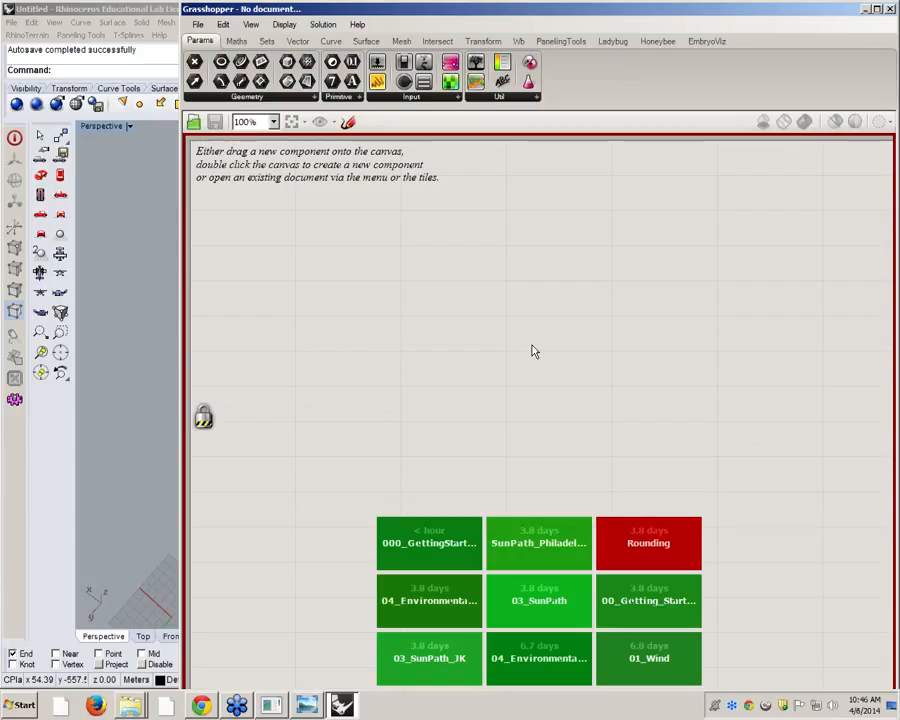
pyautogui.moveTo(346, 402); pyautogui.dragTo(357, 362, button='right')
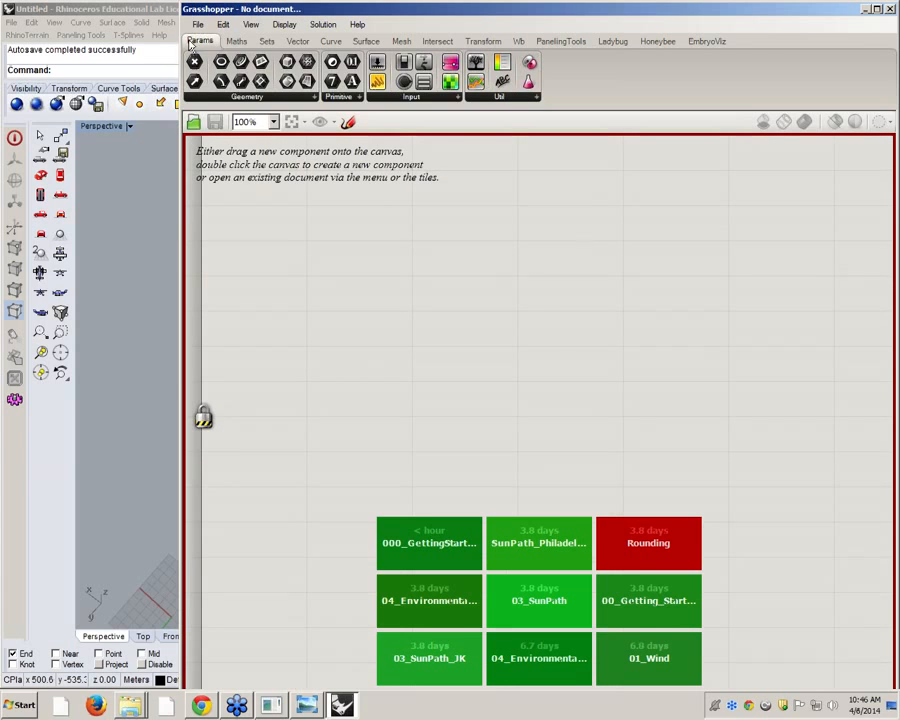
pyautogui.click(448, 547)
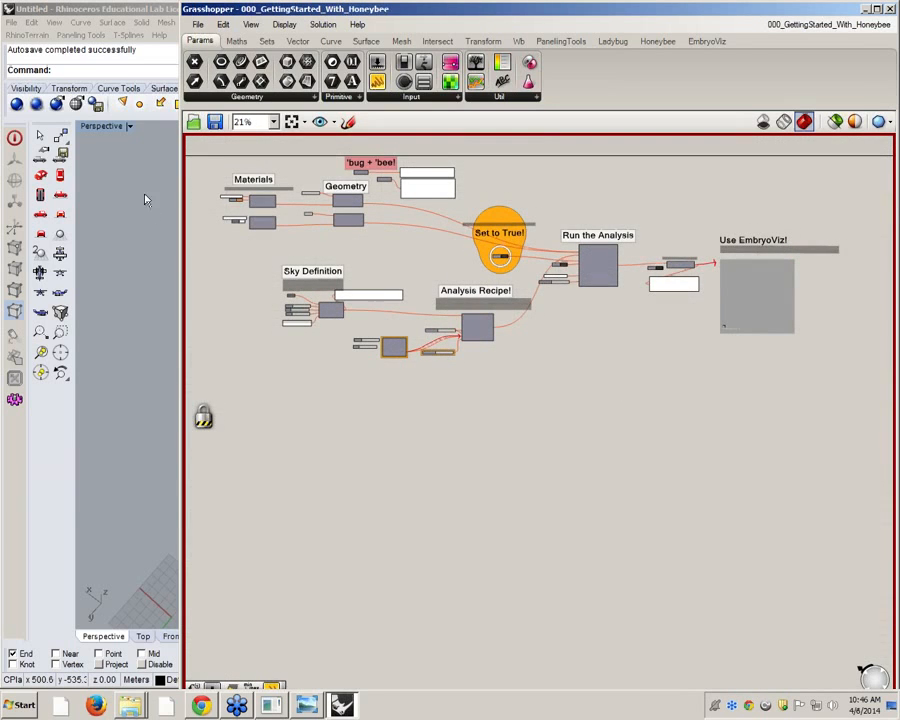
# Check the "Set to True!" toggle and move the arrow sketch up beside the Convert HDR to GIF label
pyautogui.scroll(5, 267, 174)
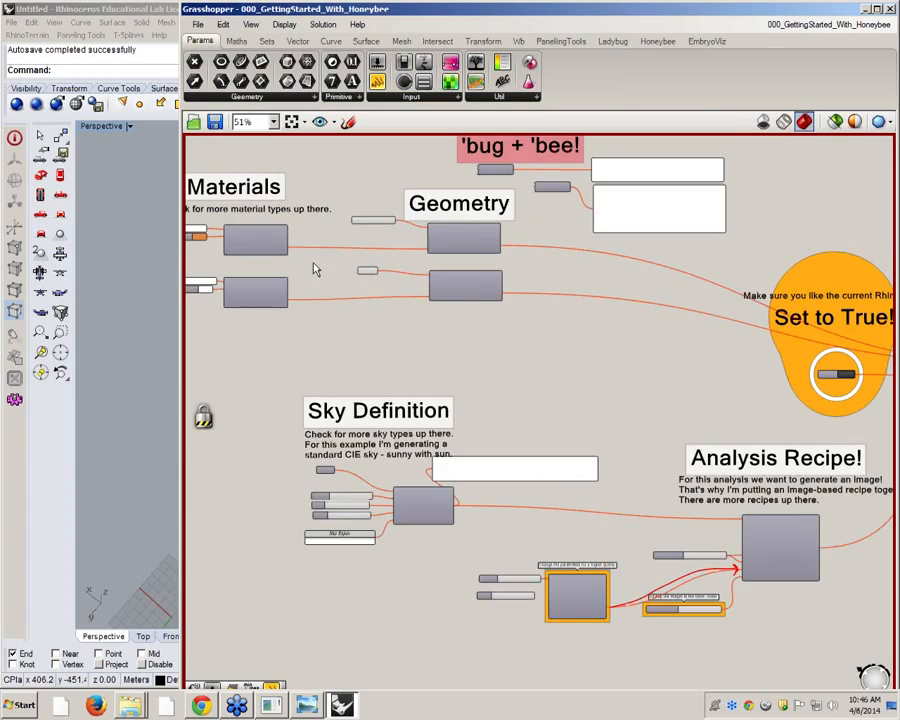
pyautogui.scroll(-5, 446, 242)
pyautogui.scroll(10, 446, 404)
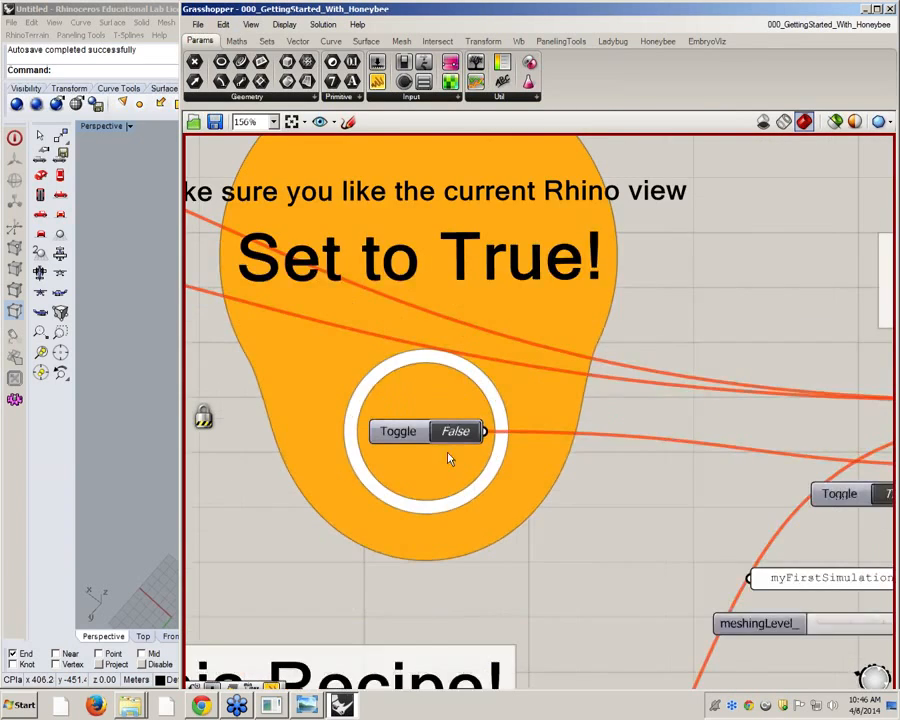
pyautogui.scroll(-5, 455, 434)
pyautogui.moveTo(455, 434); pyautogui.dragTo(367, 363, button='right')
pyautogui.scroll(4, 812, 384)
pyautogui.moveTo(830, 415); pyautogui.dragTo(290, 396, button='right')
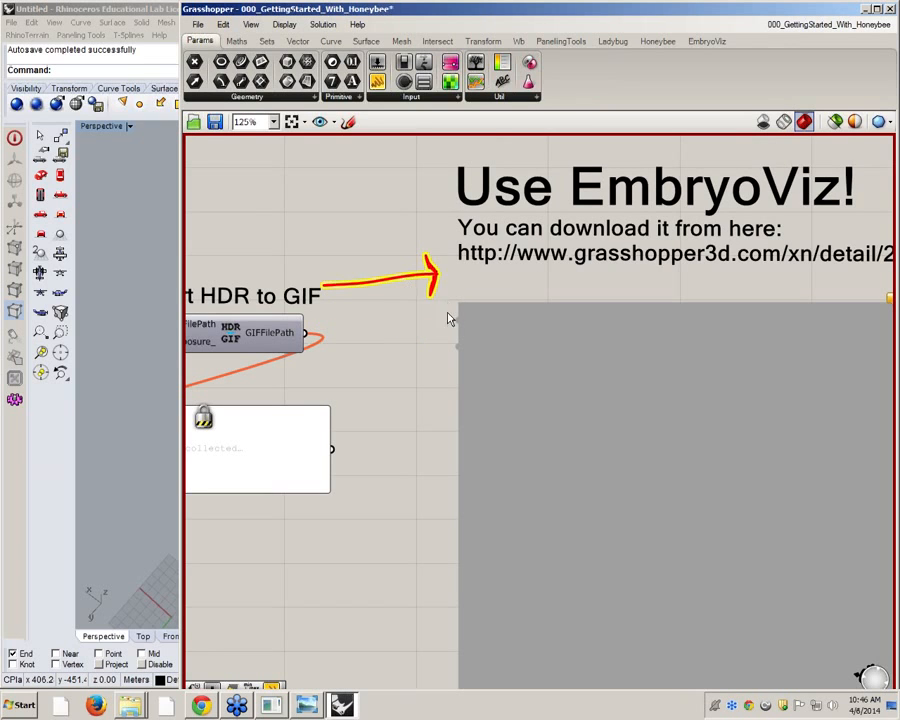
# Review the locked definition from the image viewer back to the Sky Definition, and unlock the solver
pyautogui.scroll(-1, 491, 314)
pyautogui.scroll(-3, 492, 314)
pyautogui.moveTo(360, 419); pyautogui.dragTo(594, 389, button='right')
pyautogui.scroll(-1, 642, 350)
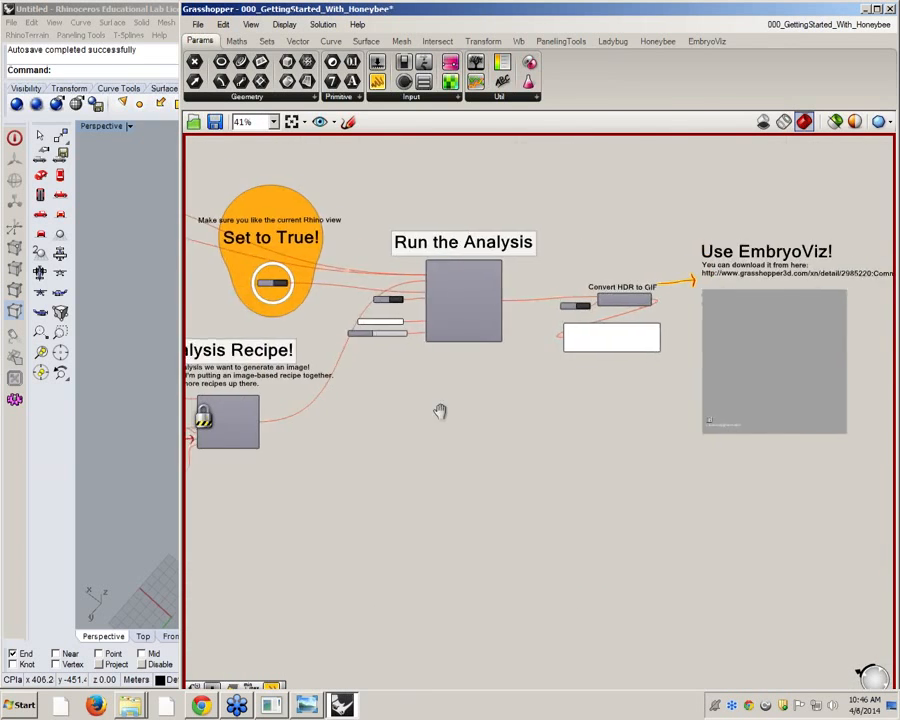
pyautogui.moveTo(440, 411); pyautogui.dragTo(705, 409, button='right')
pyautogui.moveTo(404, 377); pyautogui.dragTo(657, 343, button='right')
pyautogui.rightClick(287, 333)
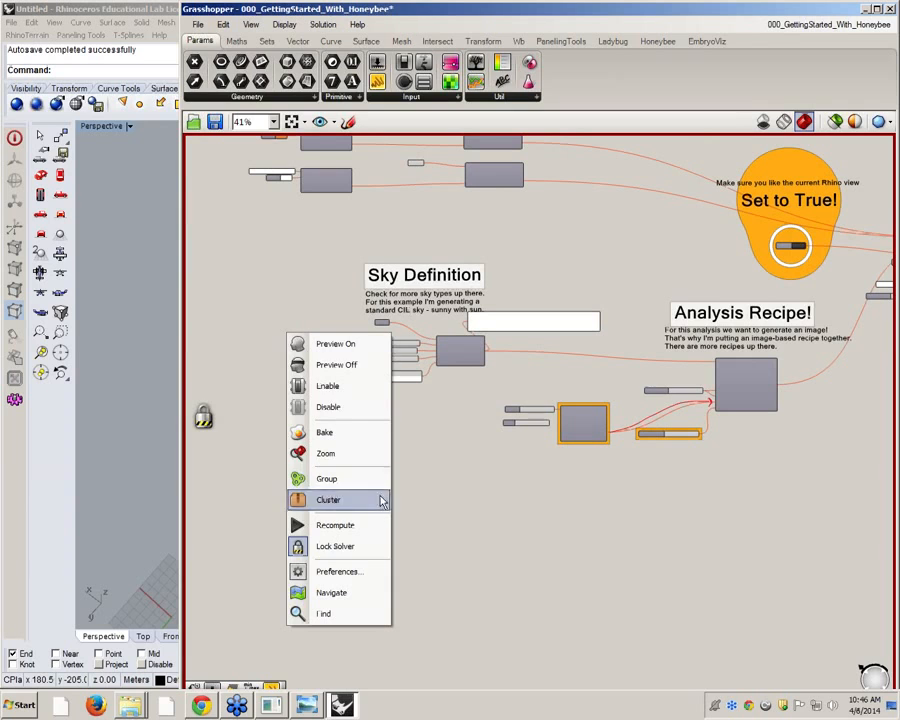
pyautogui.click(362, 548)
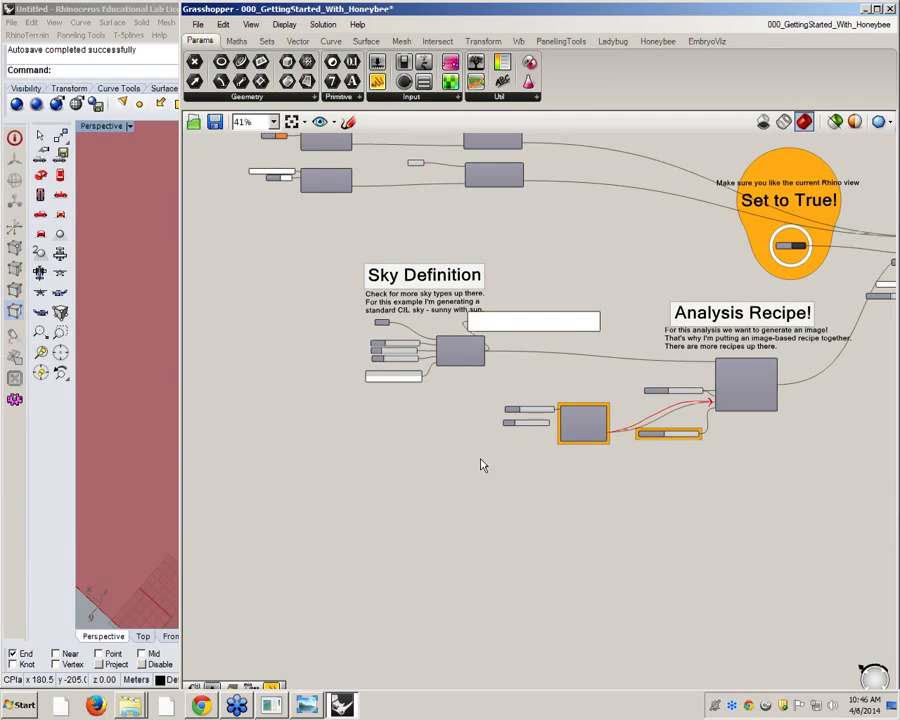
# Lock the solver again, check the Run the Analysis and Convert HDR to GIF area, and unlock the solver
pyautogui.moveTo(438, 428); pyautogui.dragTo(397, 467, button='right')
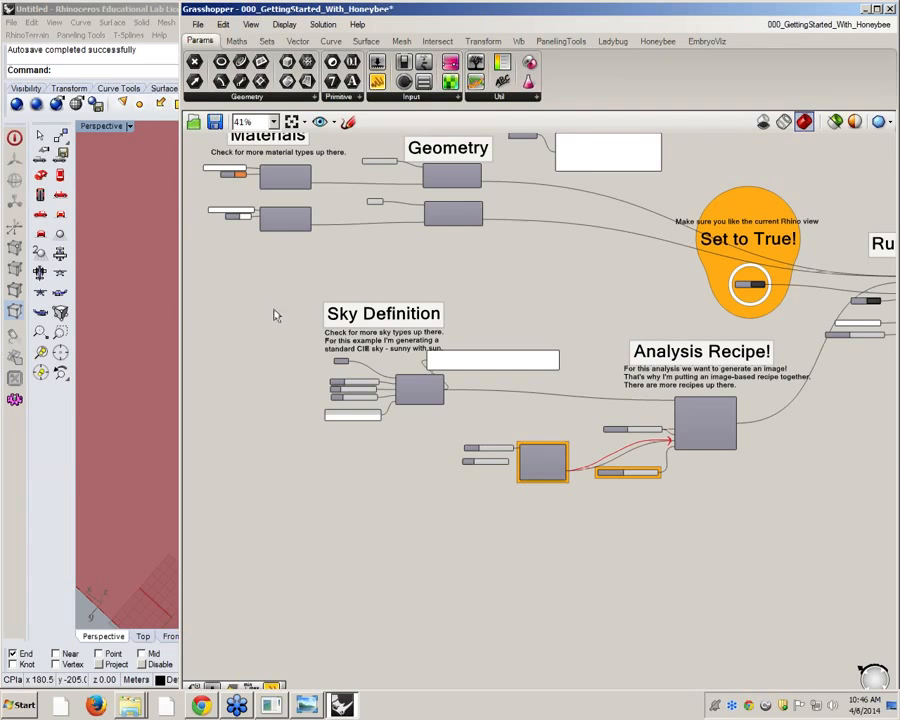
pyautogui.rightClick(271, 259)
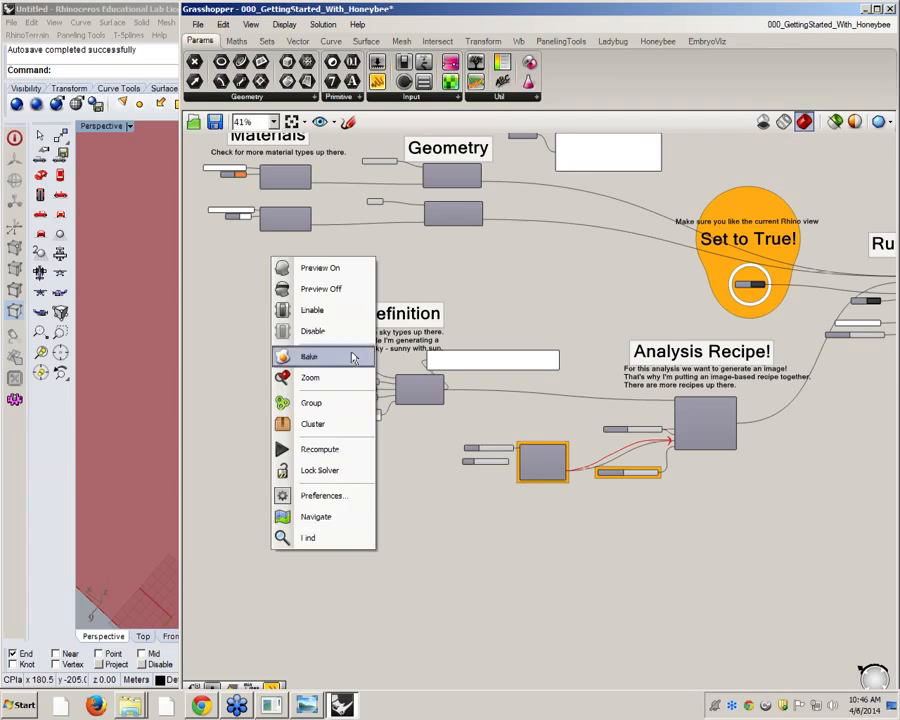
pyautogui.click(333, 469)
pyautogui.scroll(-3, 291, 480)
pyautogui.scroll(4, 657, 344)
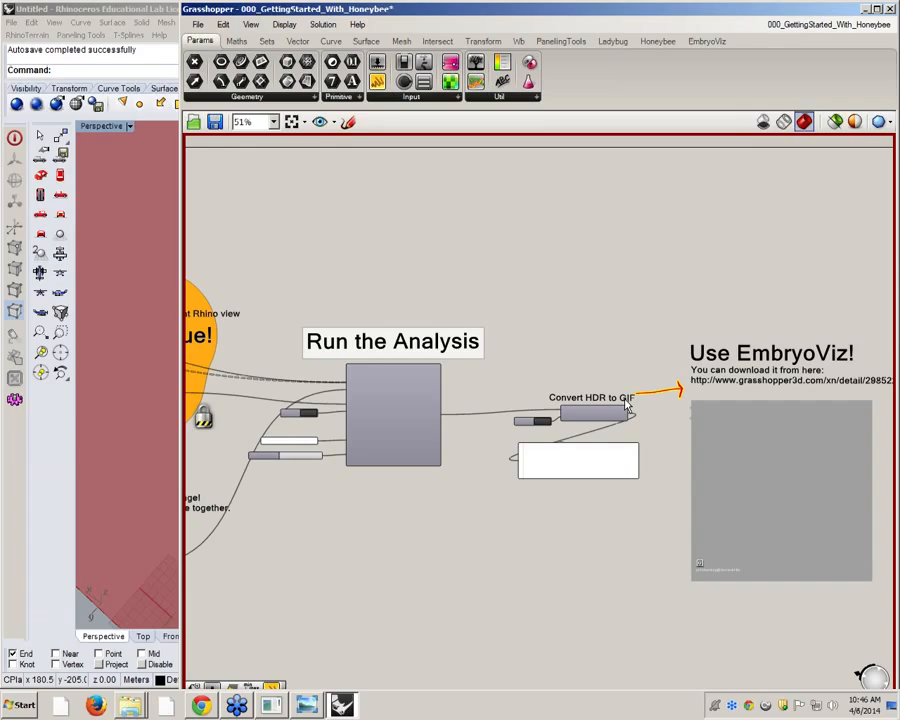
pyautogui.rightClick(644, 288)
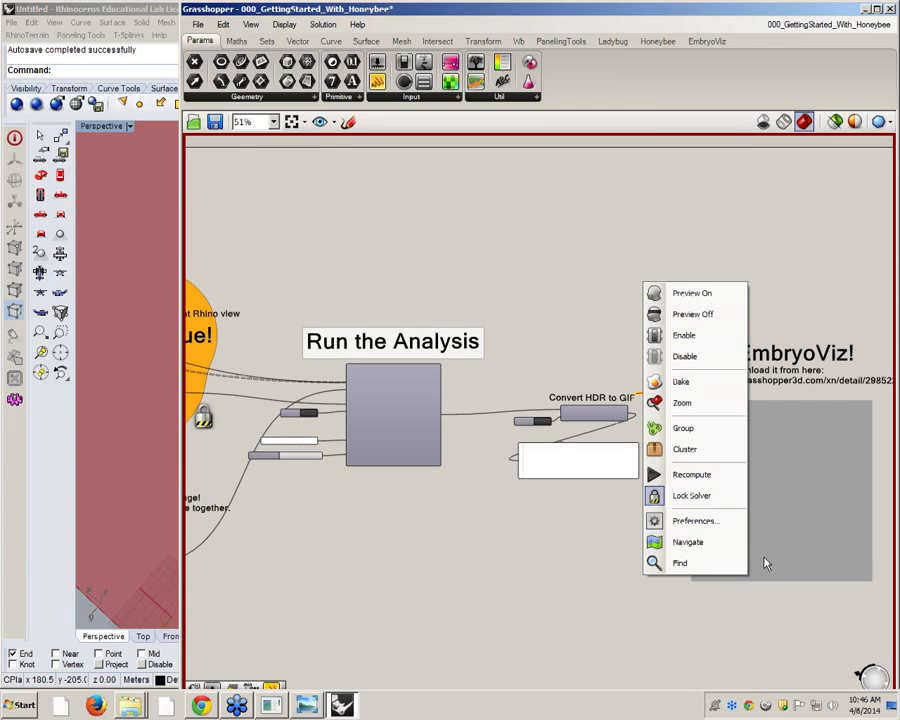
pyautogui.click(709, 494)
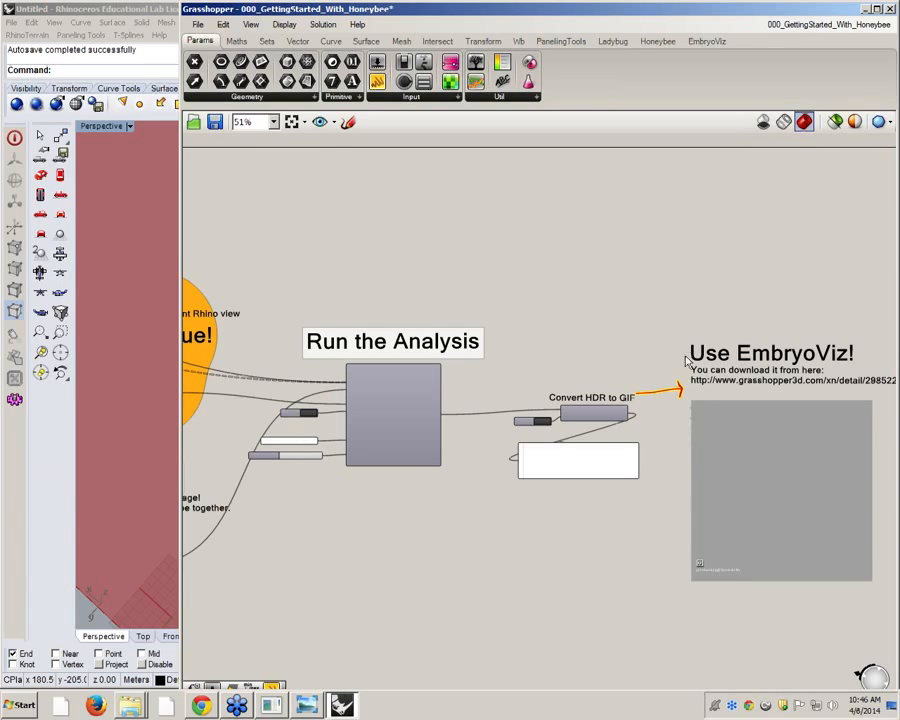